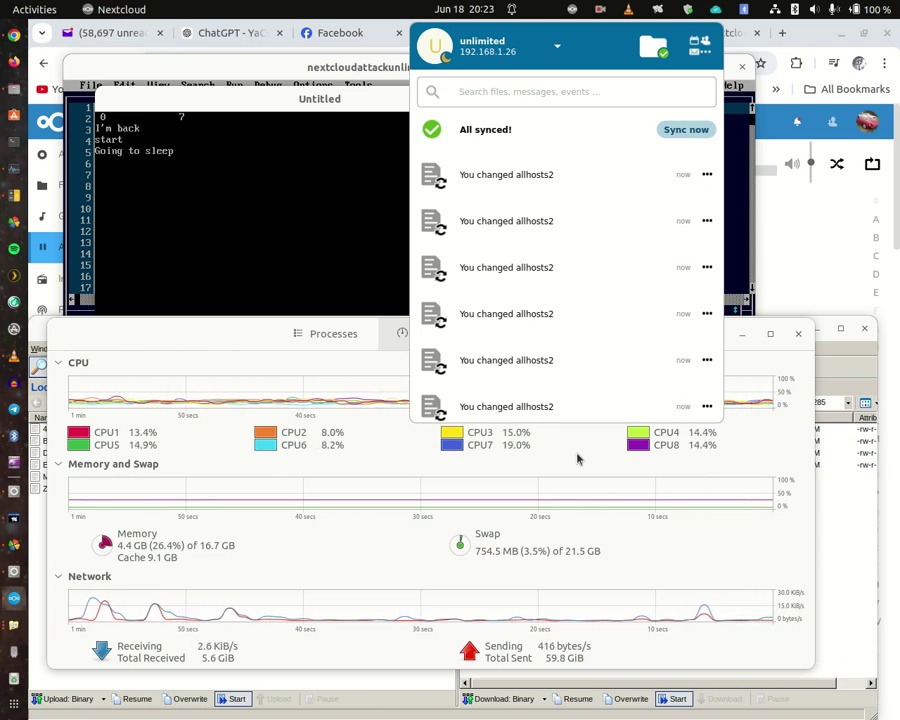
# Step: Close the running Untitled test program and bring up the Nextcloud Files page in the browser
pyautogui.click(226, 152)
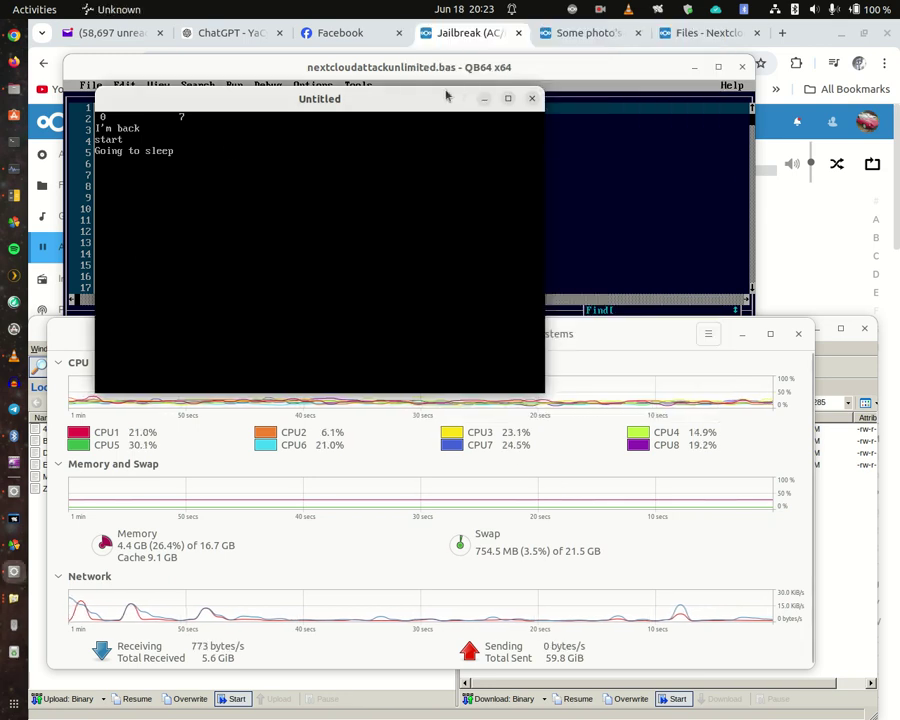
pyautogui.click(530, 99)
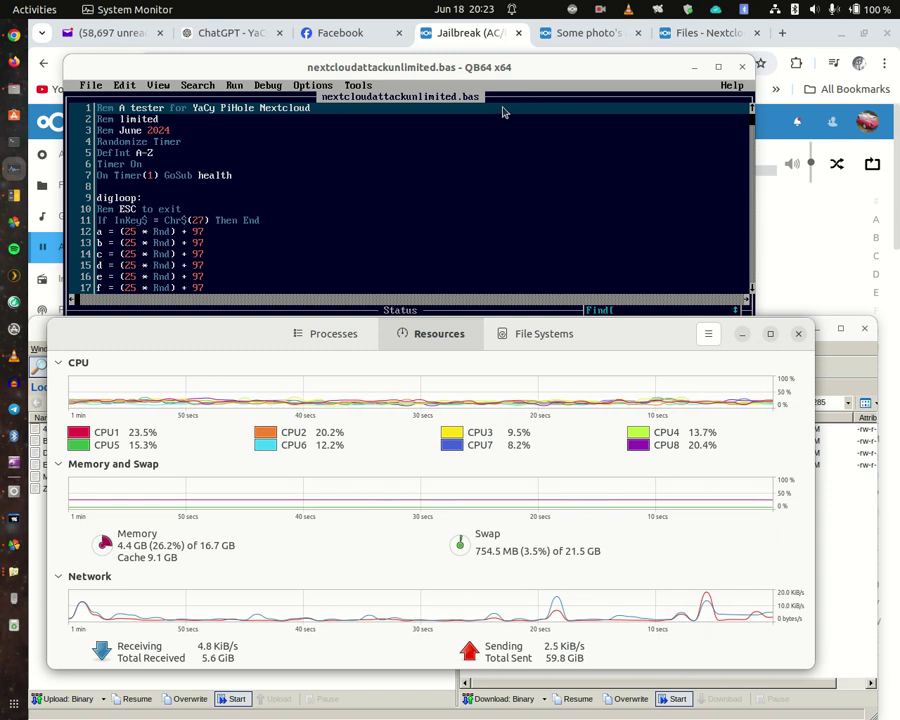
pyautogui.click(707, 30)
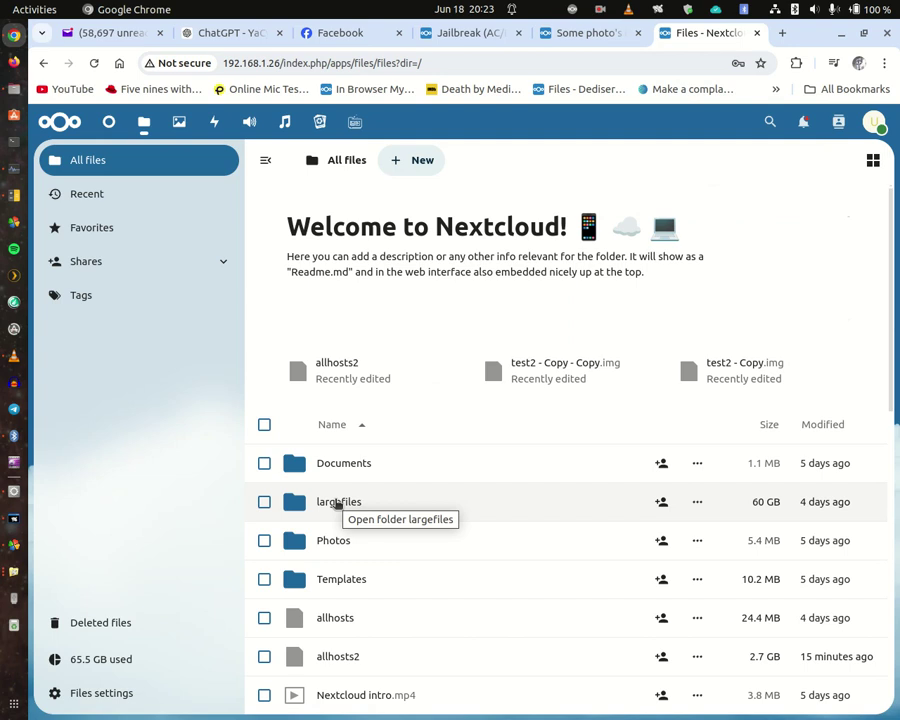
# Step: Upload test2.img from the local unlimited/largefiles folder to All files
pyautogui.scroll(-1, 337, 503)
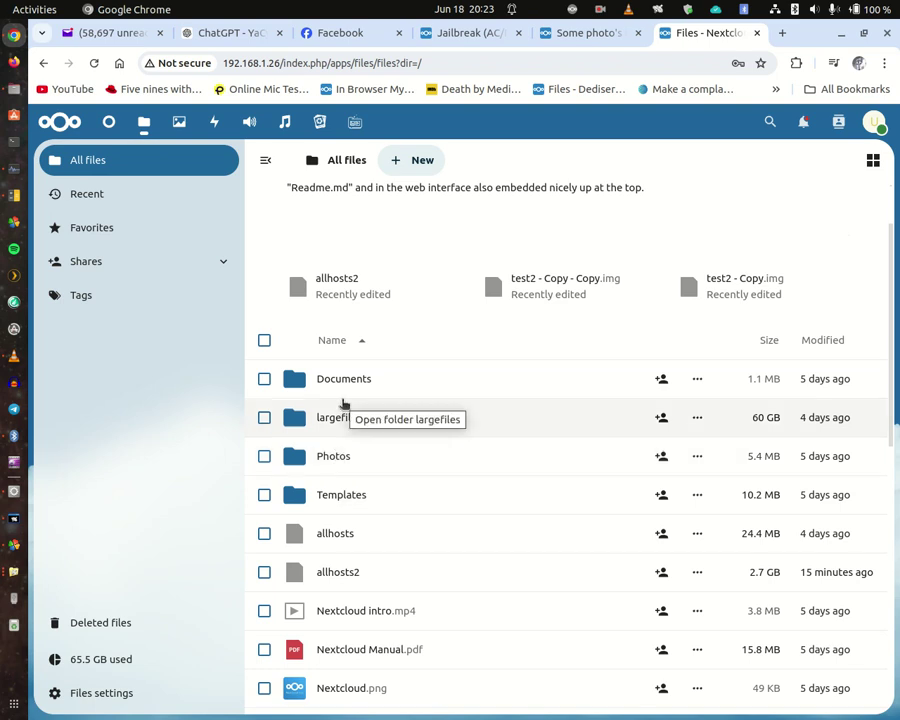
pyautogui.click(409, 163)
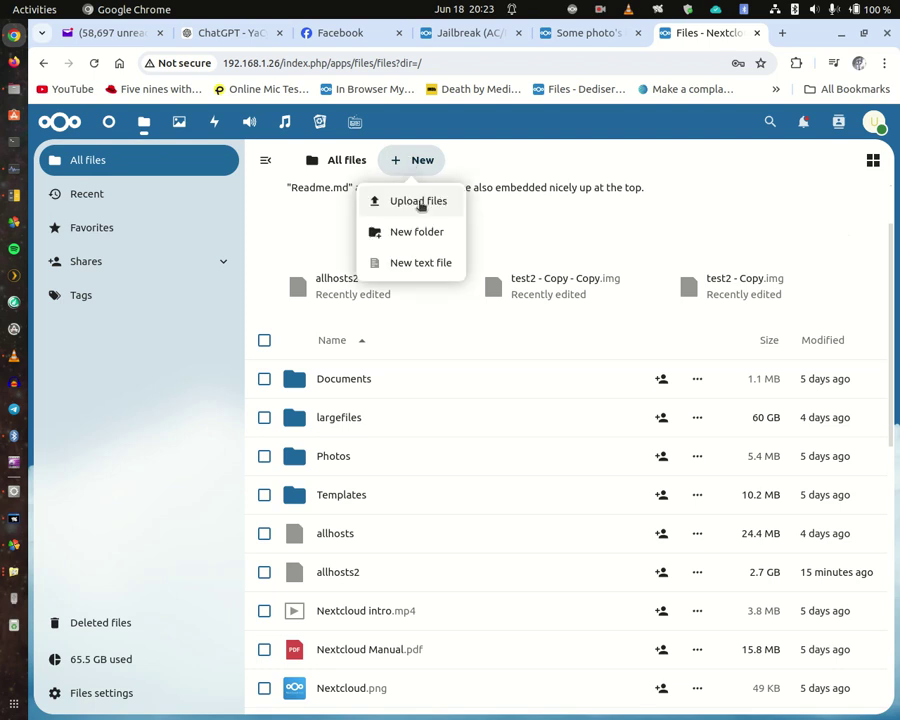
pyautogui.click(420, 203)
pyautogui.scroll(-1, 100, 465)
pyautogui.scroll(-3, 100, 465)
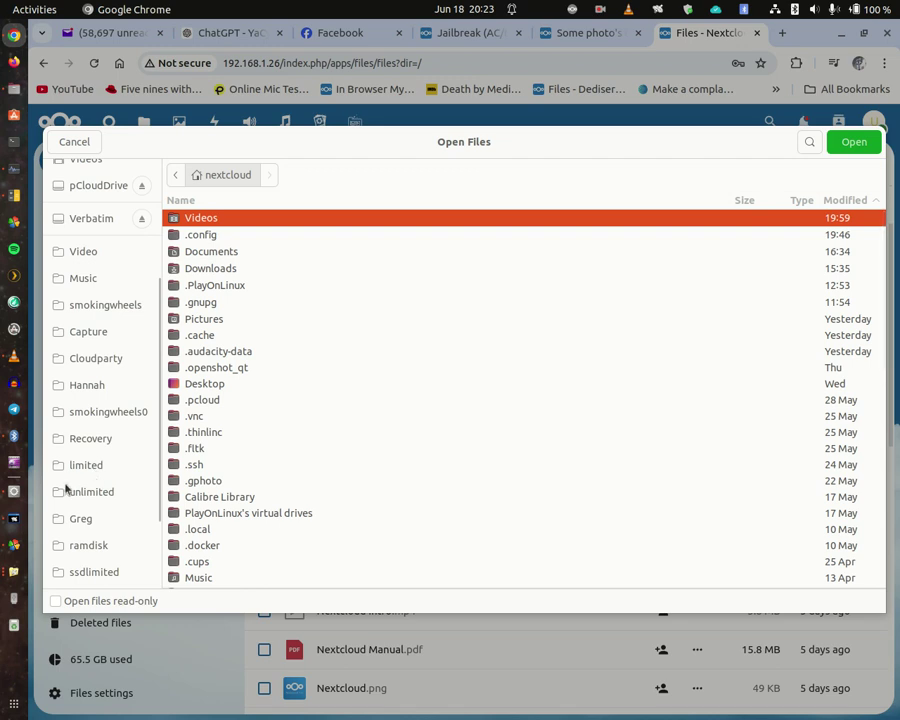
pyautogui.click(56, 490)
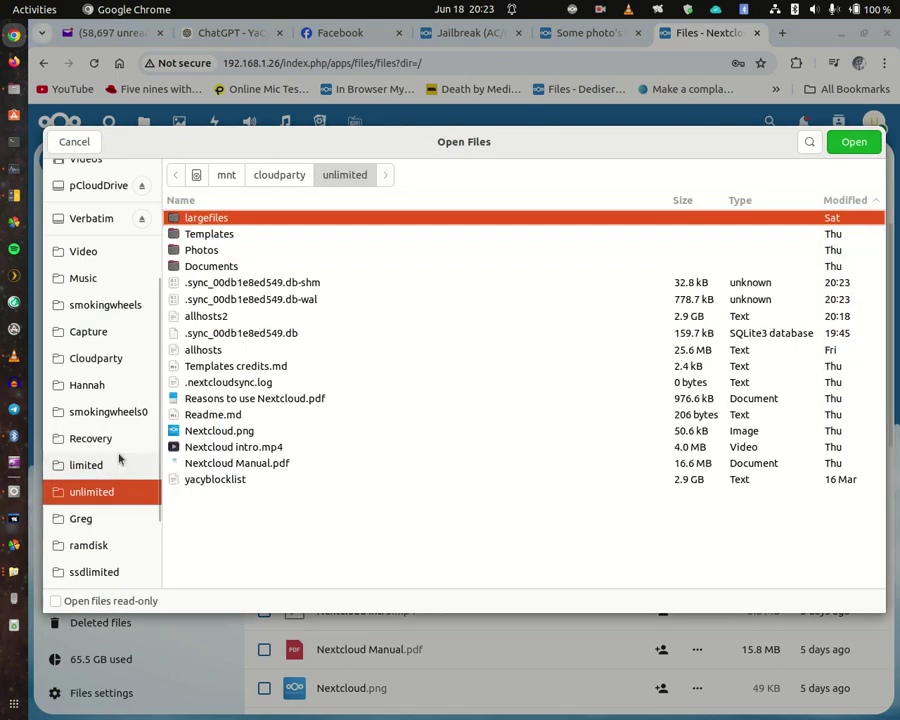
pyautogui.doubleClick(208, 219)
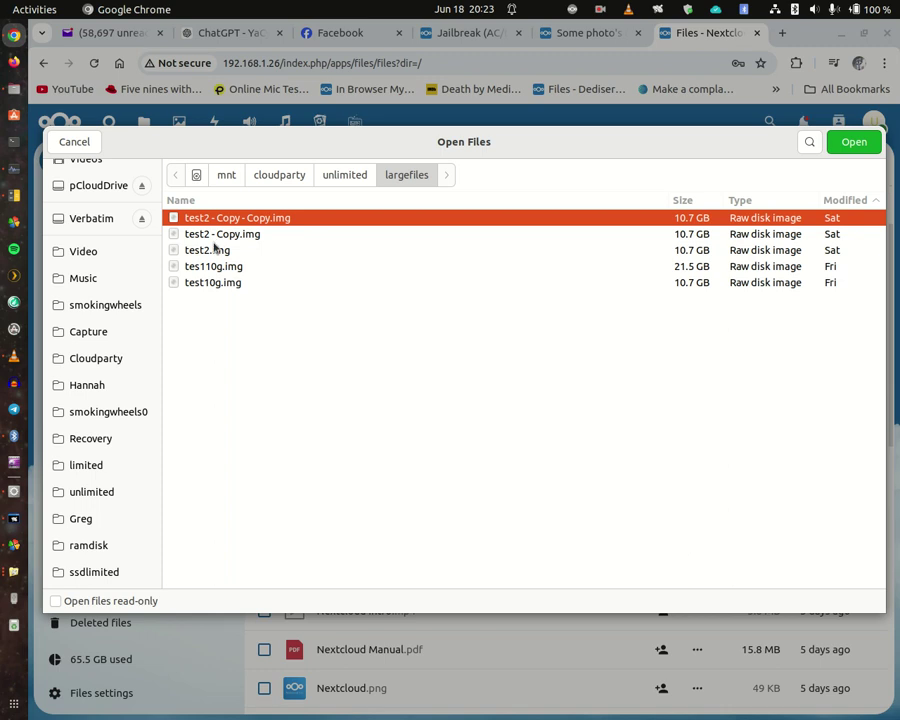
pyautogui.click(211, 254)
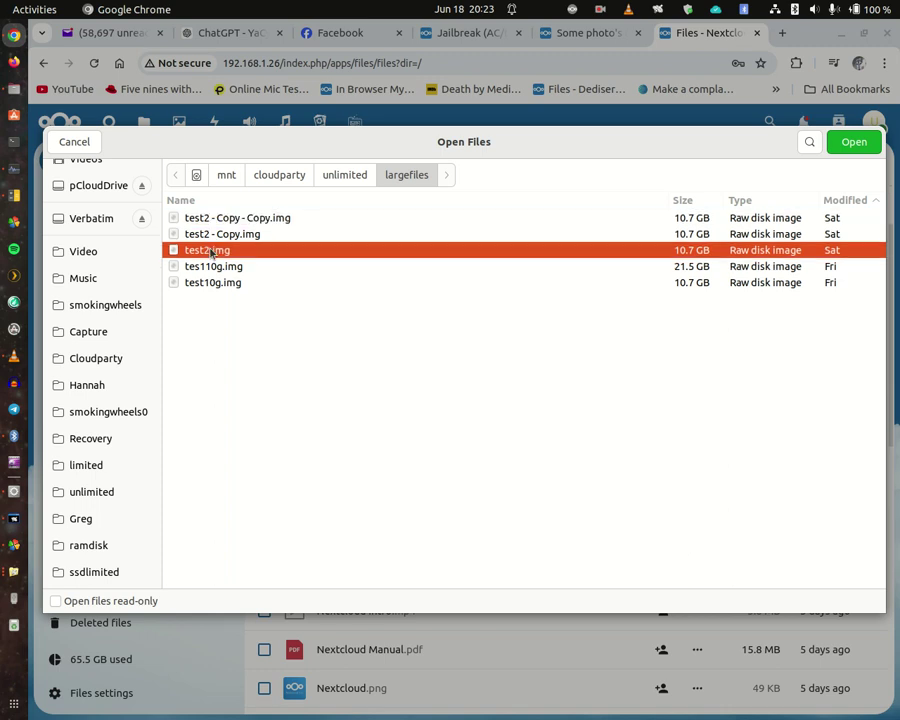
pyautogui.click(848, 143)
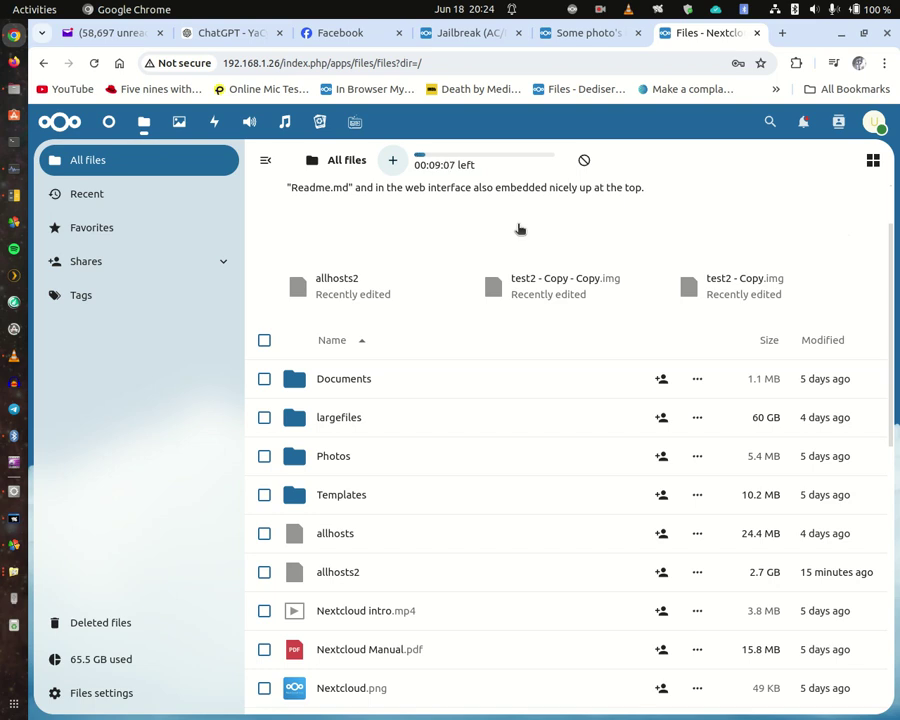
# Step: Delete Readme.md from All files
pyautogui.scroll(-5, 320, 496)
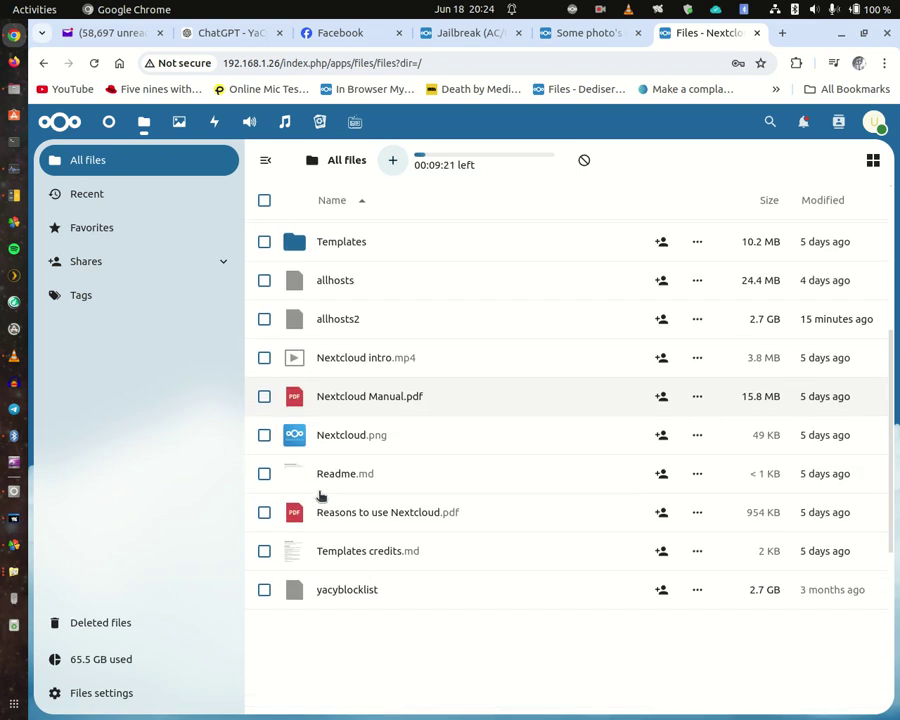
pyautogui.click(264, 474)
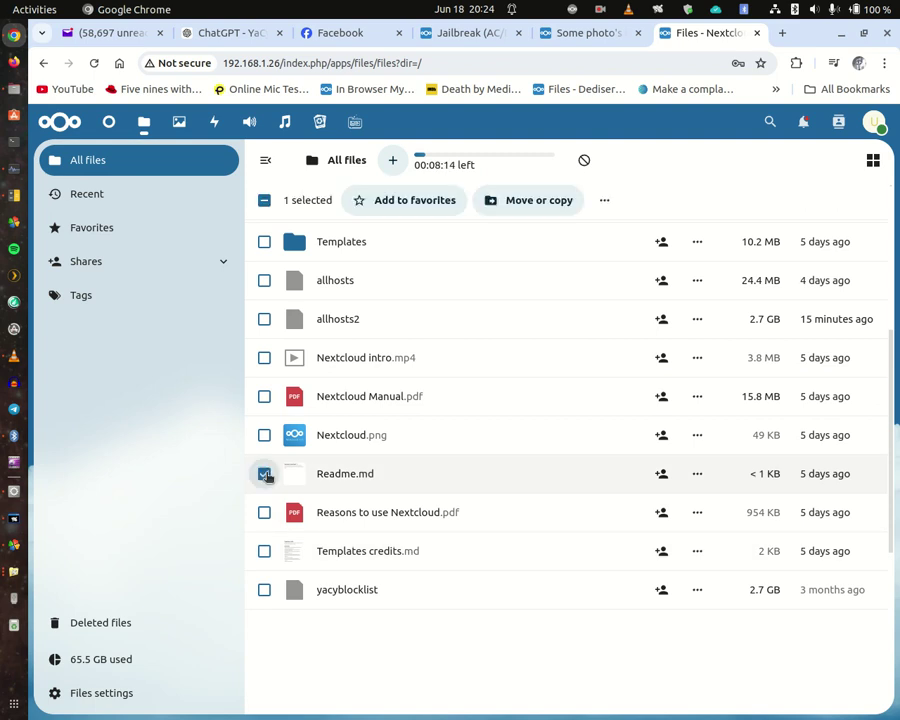
pyautogui.click(606, 201)
pyautogui.click(588, 274)
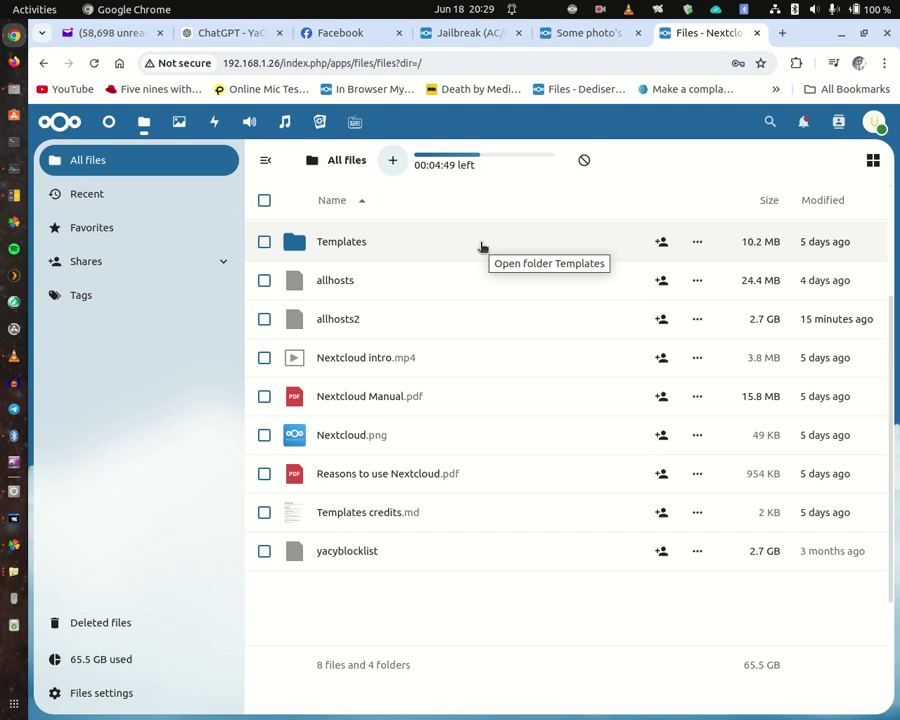
# Step: Look through the whole All files list while the upload is running
pyautogui.scroll(-3, 480, 249)
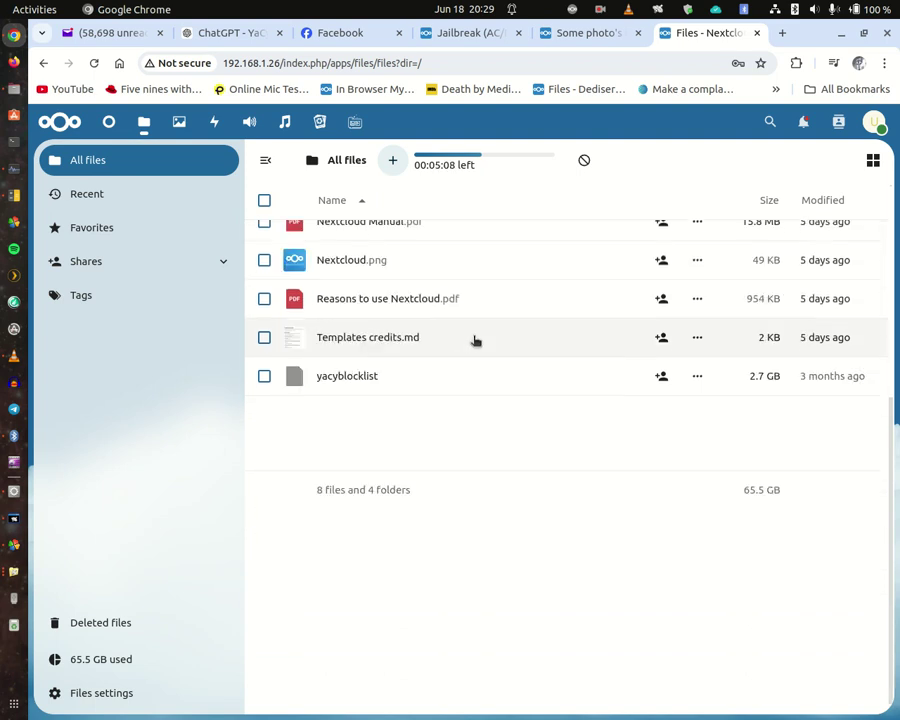
pyautogui.scroll(5, 468, 381)
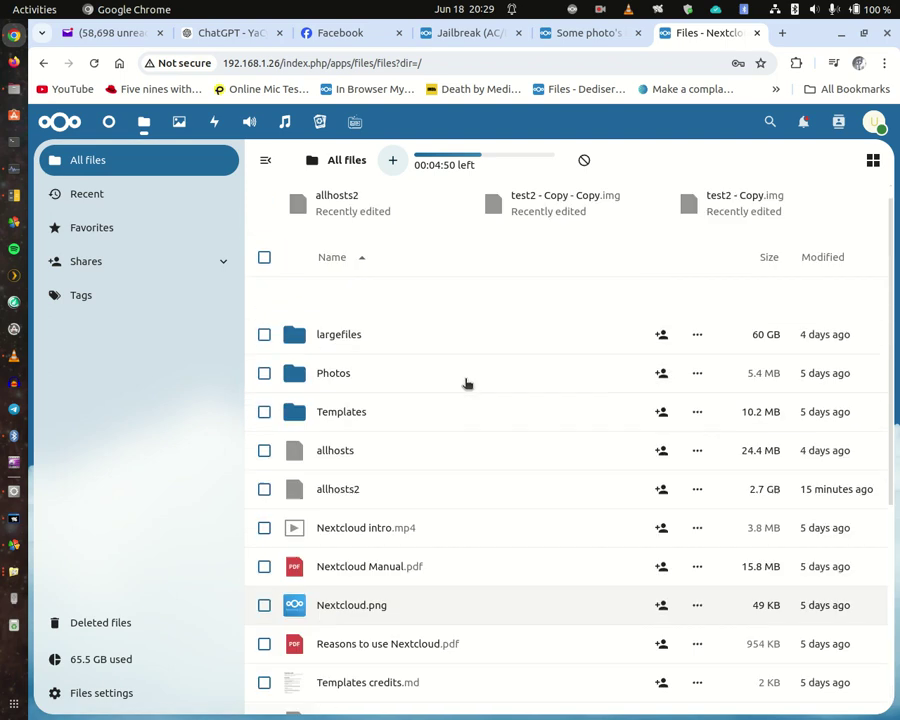
pyautogui.scroll(-5, 463, 376)
pyautogui.scroll(5, 463, 360)
pyautogui.scroll(-5, 457, 345)
pyautogui.scroll(5, 459, 345)
pyautogui.scroll(-5, 459, 345)
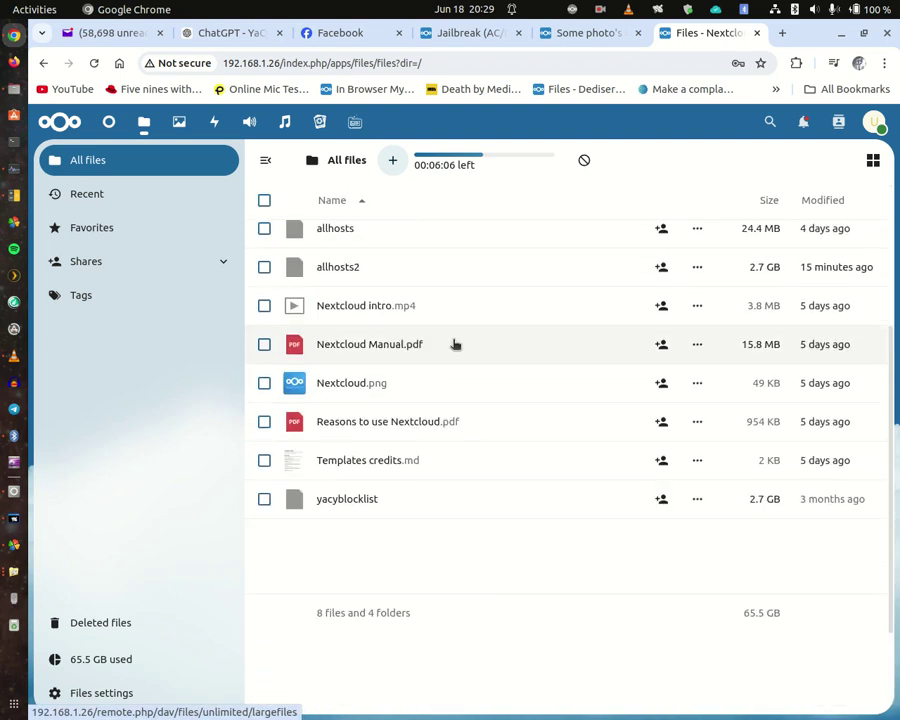
pyautogui.scroll(5, 457, 340)
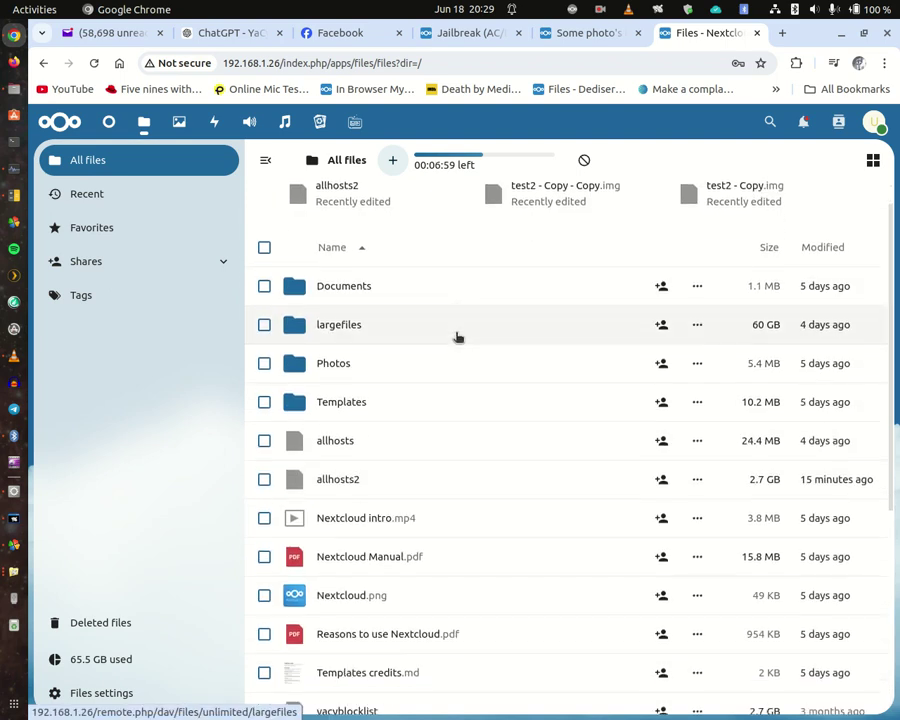
pyautogui.scroll(-5, 457, 337)
pyautogui.scroll(5, 457, 337)
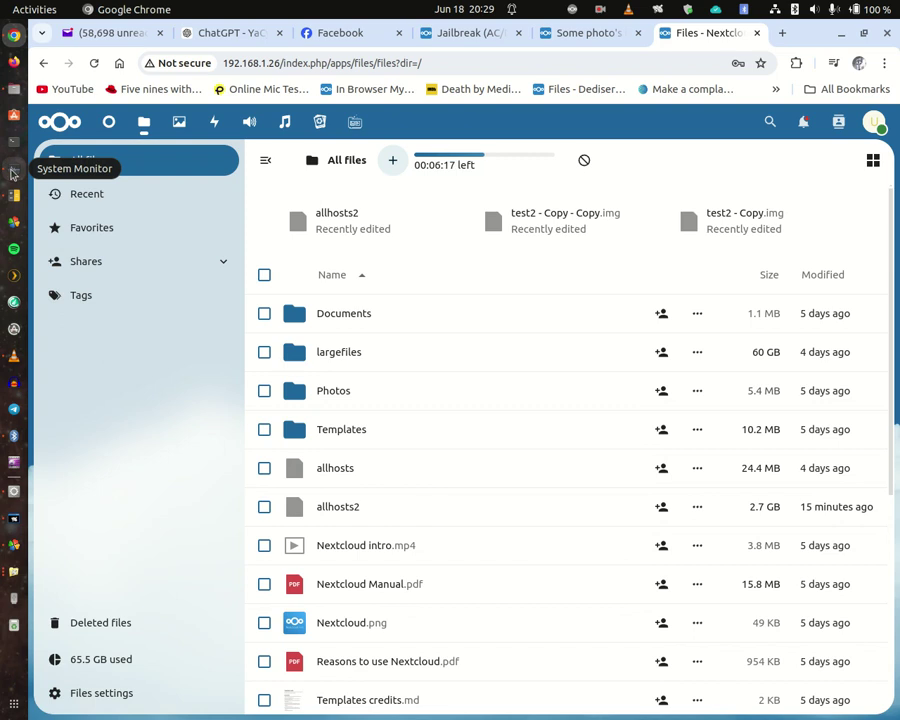
# Step: Check the resource graphs in System Monitor and the root terminal session, and return to the Nextcloud Files page
pyautogui.click(13, 172)
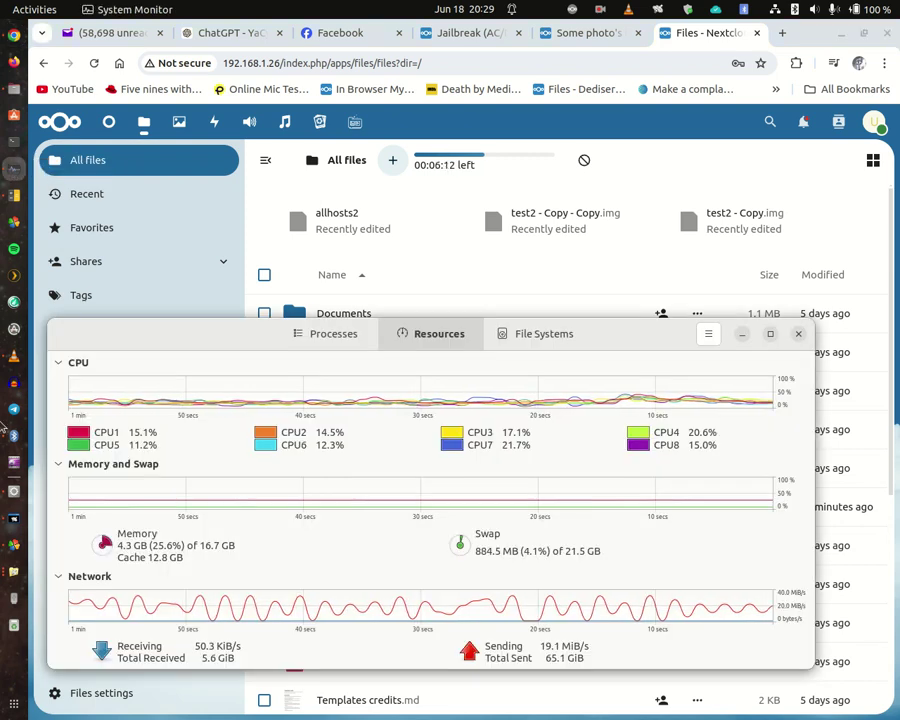
pyautogui.click(12, 519)
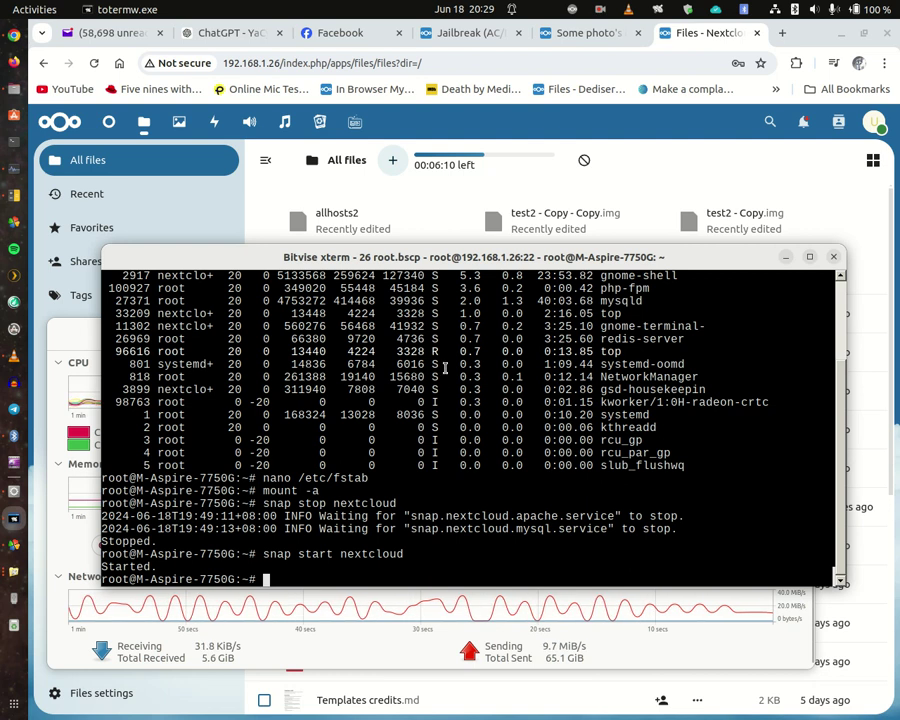
pyautogui.click(759, 171)
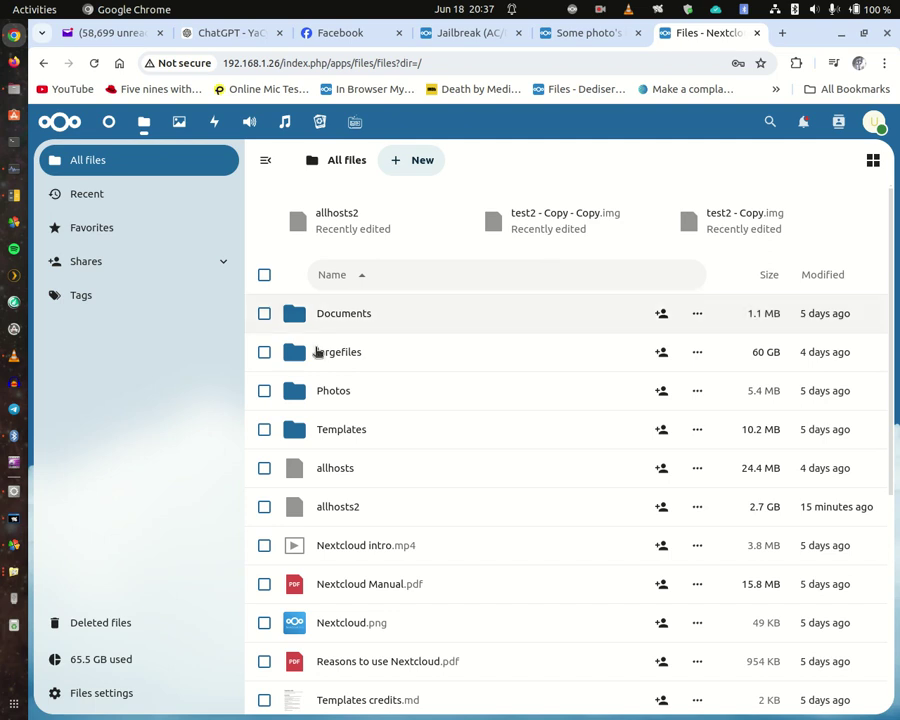
pyautogui.click(14, 574)
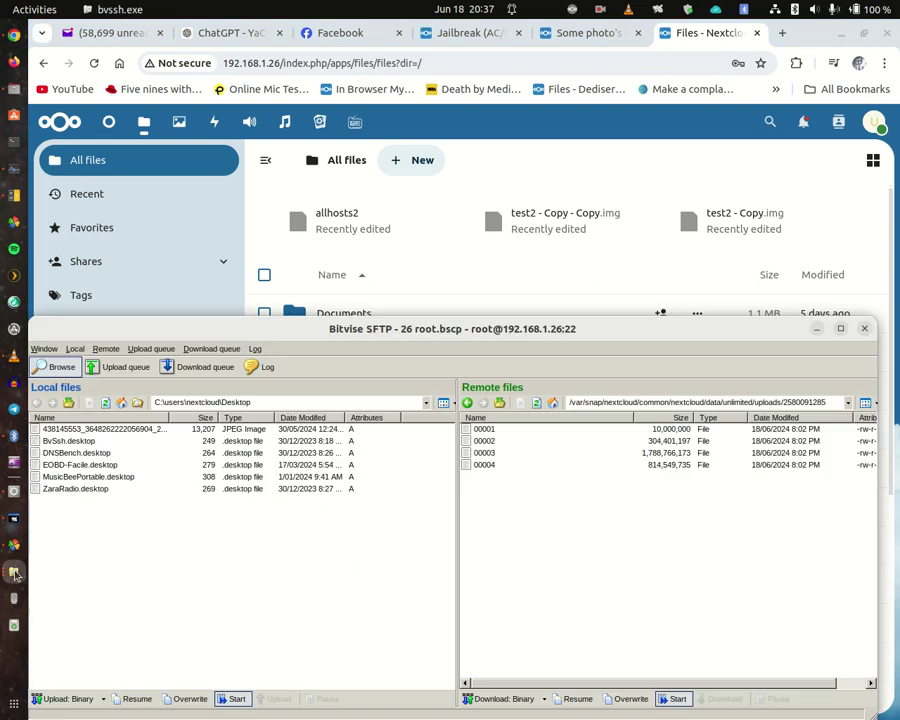
pyautogui.click(536, 403)
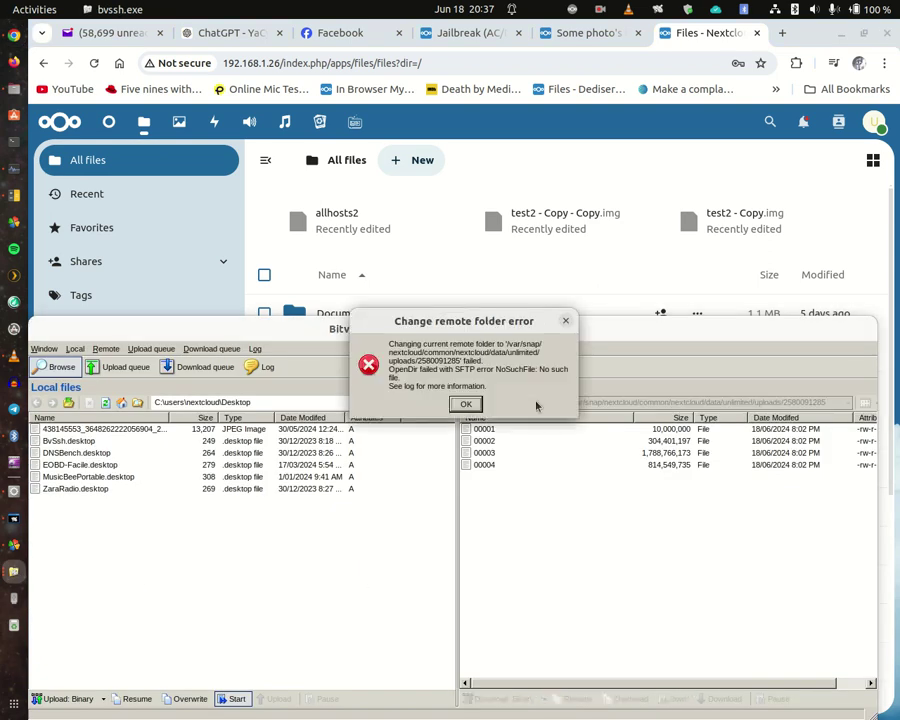
pyautogui.click(564, 321)
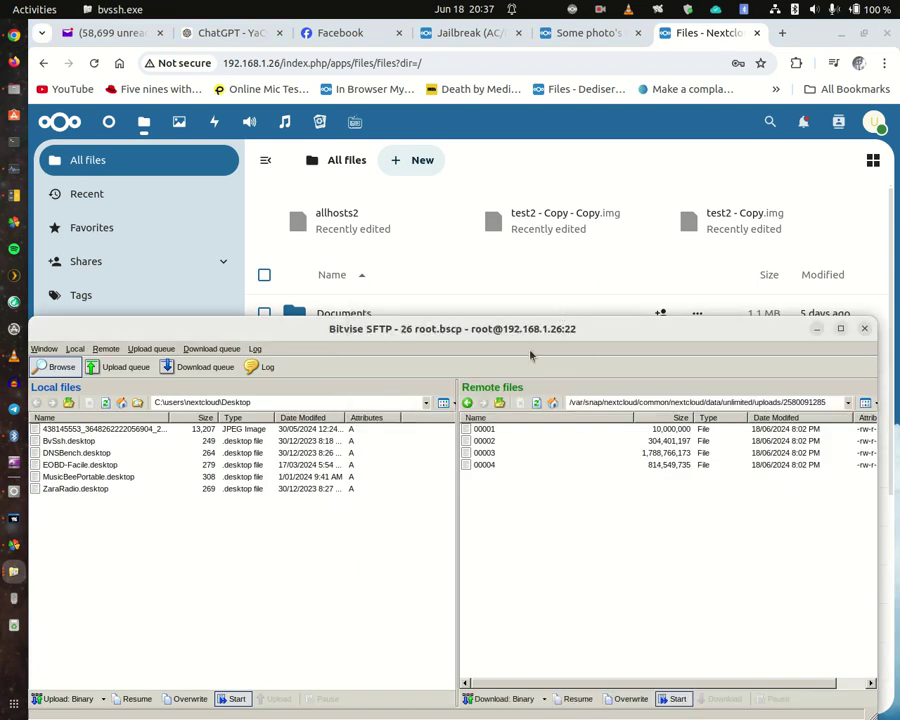
# Step: Reload the remote uploads folder and inspect the contents of web-file-upload-ecdf64e0797ae156, refreshing its listing
pyautogui.click(499, 404)
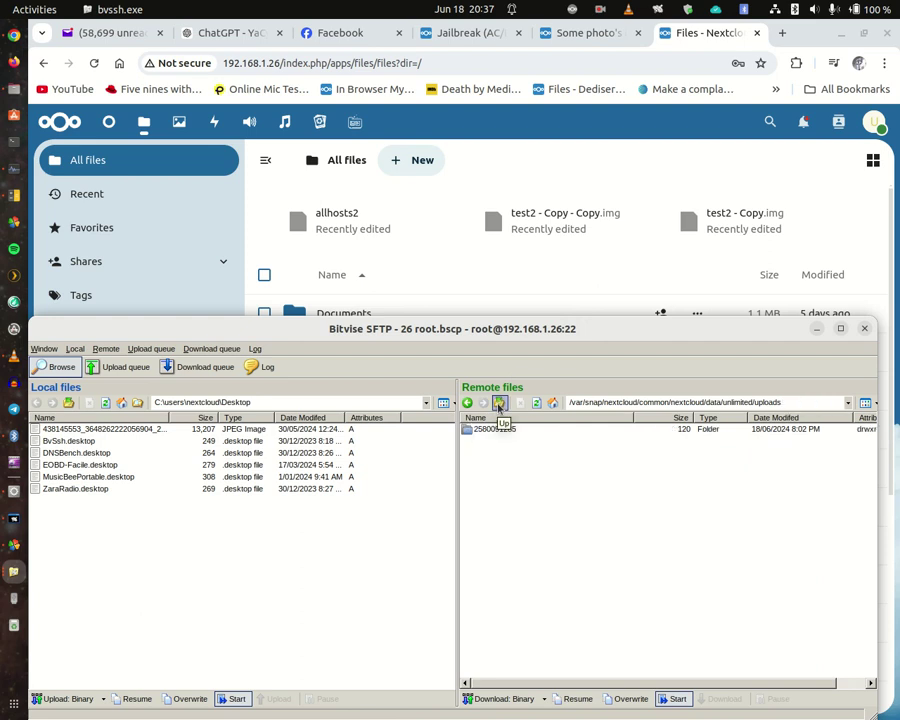
pyautogui.click(536, 403)
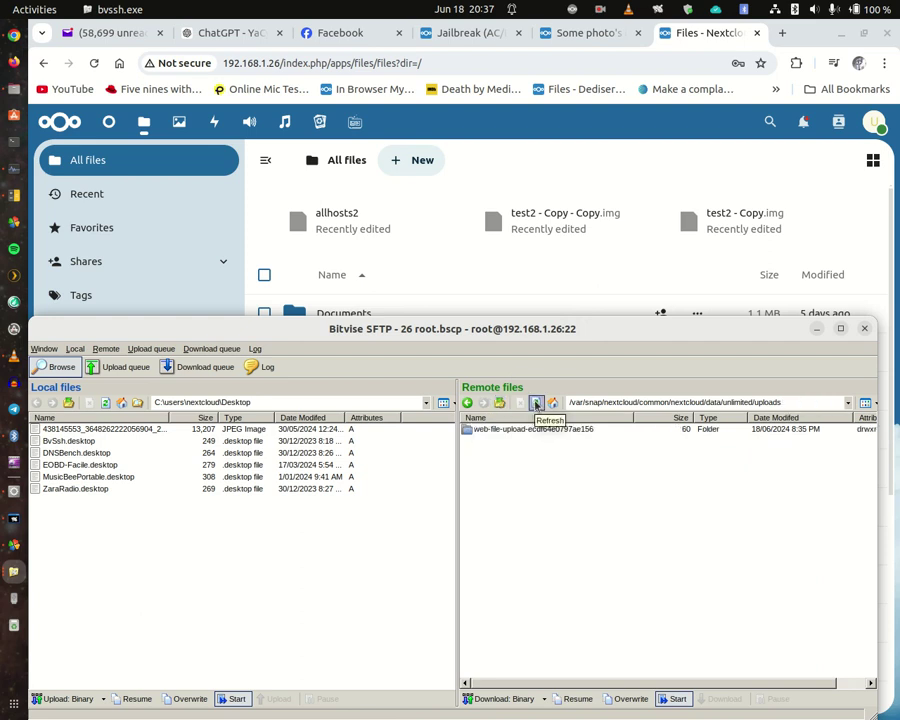
pyautogui.doubleClick(519, 430)
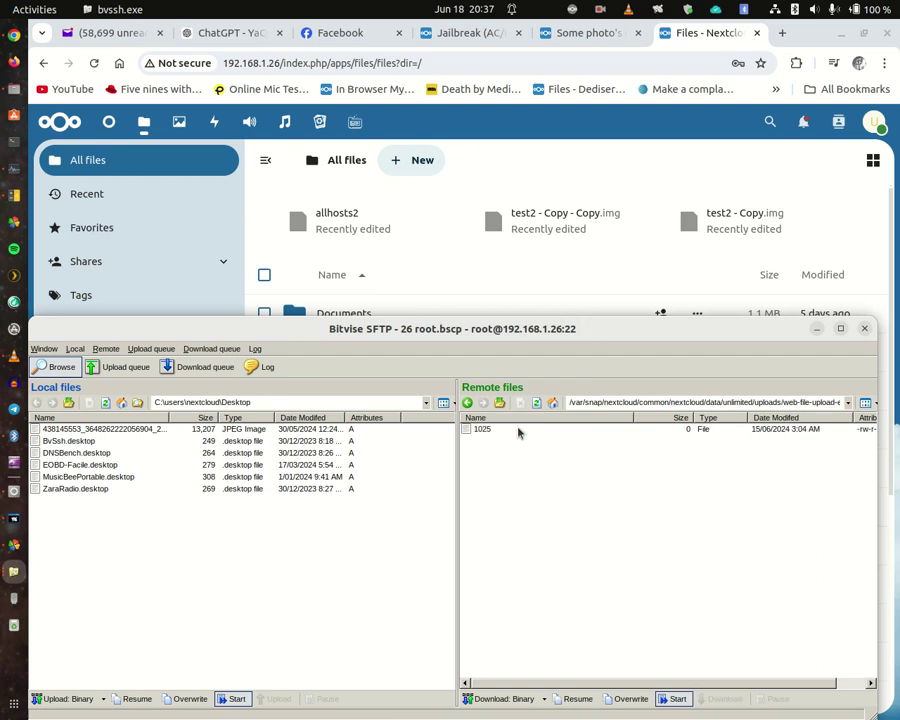
pyautogui.click(536, 403)
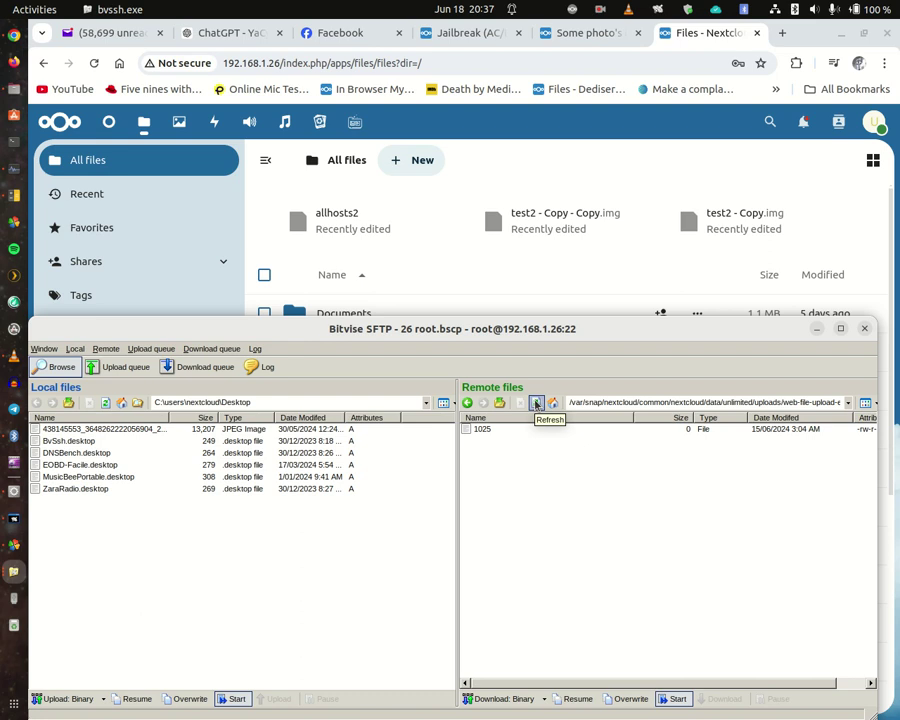
pyautogui.click(536, 403)
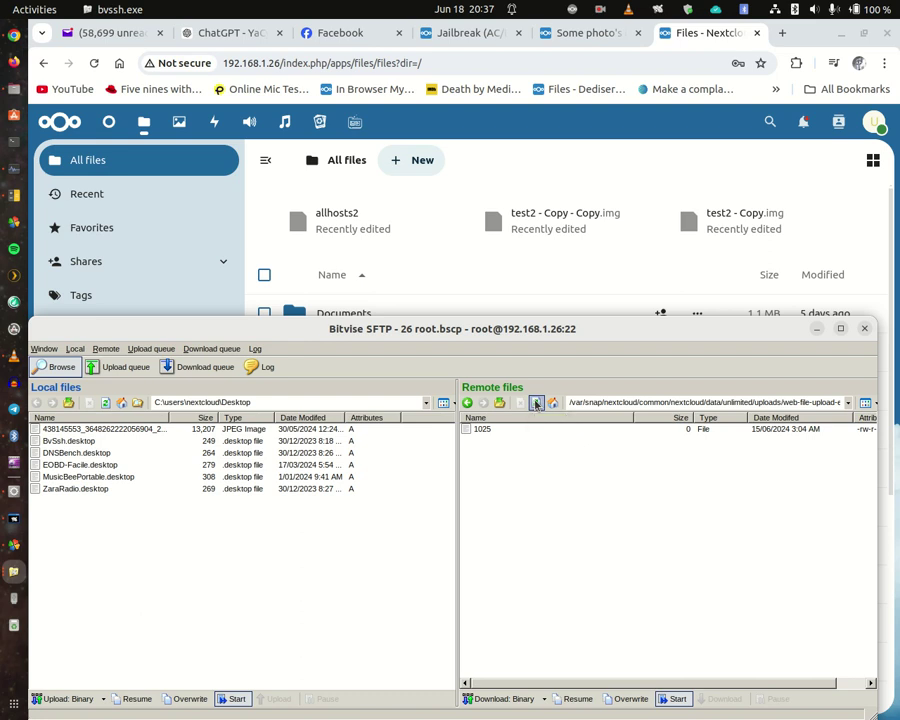
pyautogui.click(536, 403)
# Step: Go up to the remote folder above uploads and navigate back into web-file-upload-ecdf64e0797ae156 to recheck its contents
pyautogui.click(500, 402)
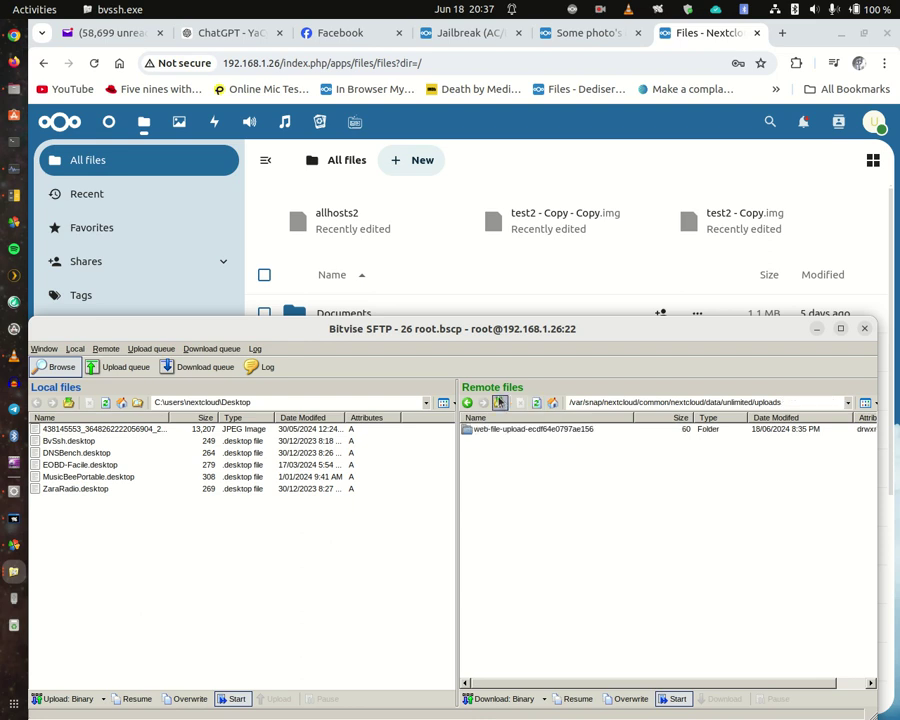
pyautogui.click(500, 402)
pyautogui.doubleClick(482, 477)
pyautogui.doubleClick(520, 429)
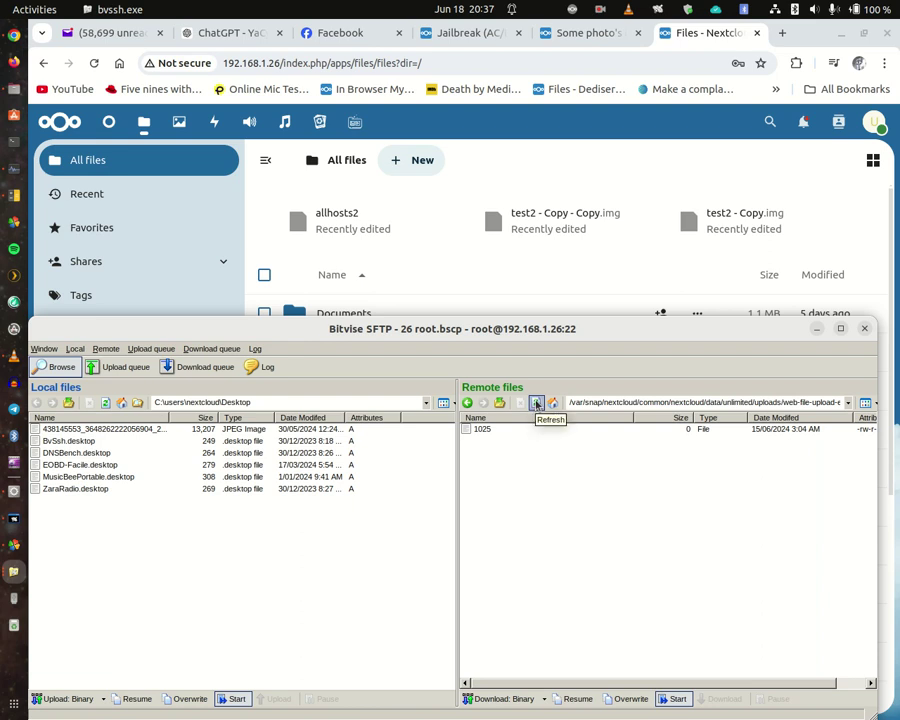
# Step: Upload microsoft-edge-stable_126.0.2592.56-1_amd64.deb from the local Downloads folder to the Nextcloud root folder, All files
pyautogui.click(419, 163)
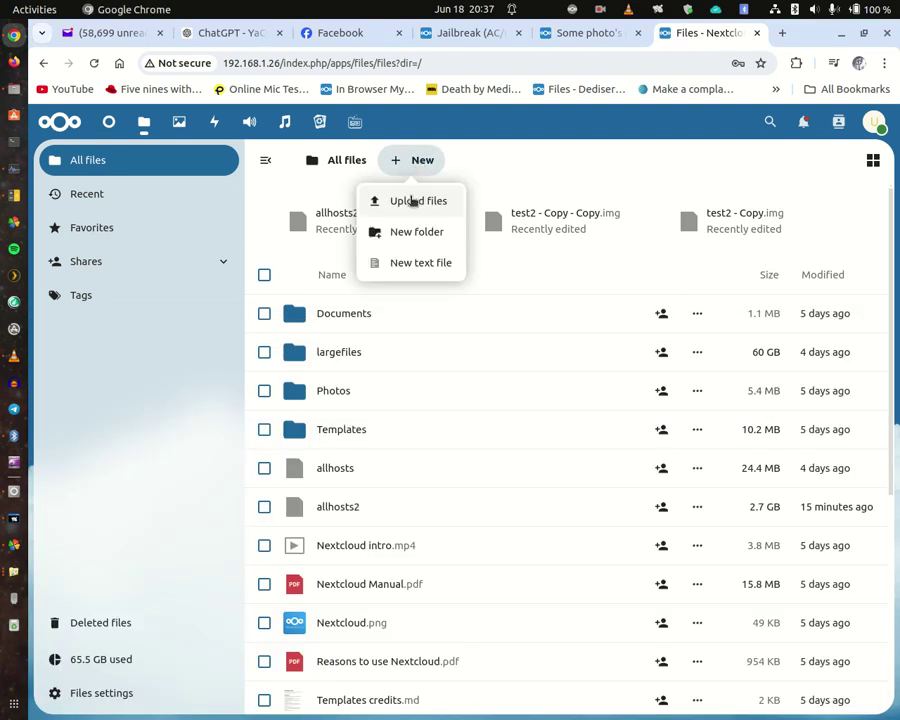
pyautogui.click(412, 200)
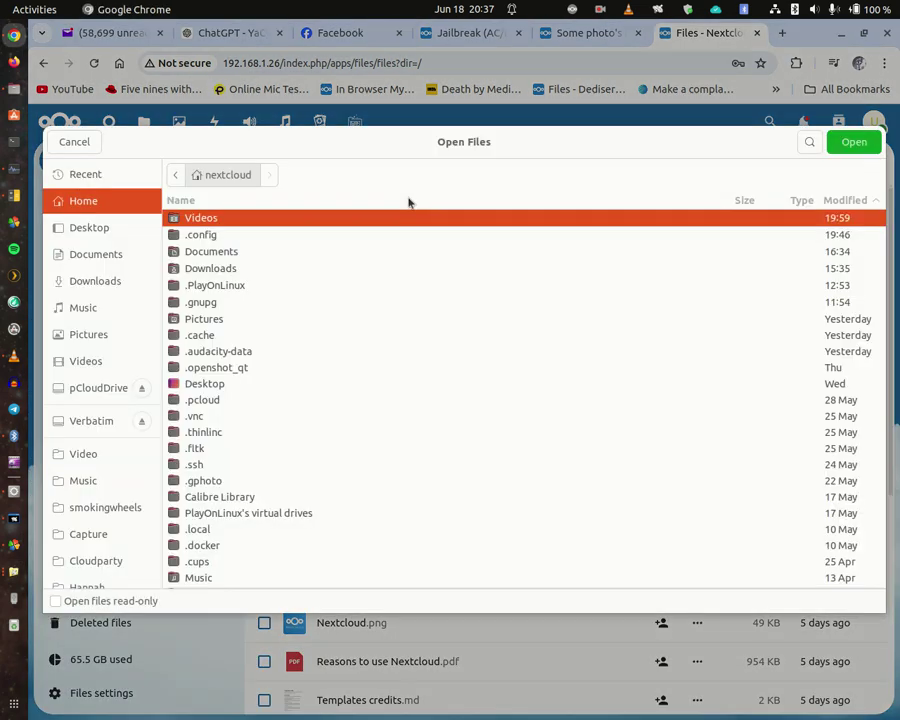
pyautogui.click(219, 272)
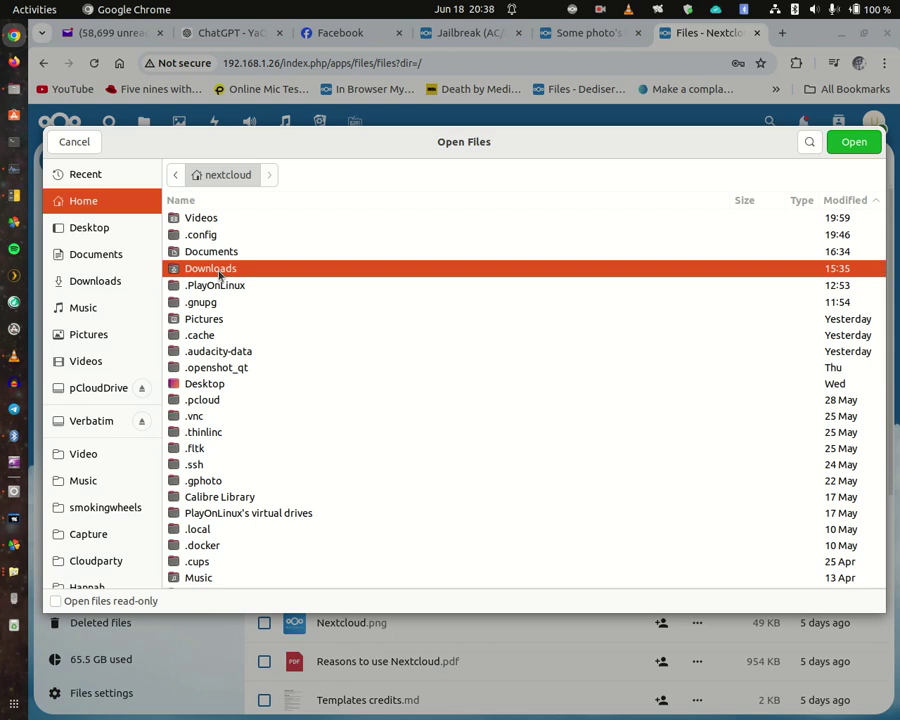
pyautogui.doubleClick(219, 272)
pyautogui.scroll(-5, 209, 368)
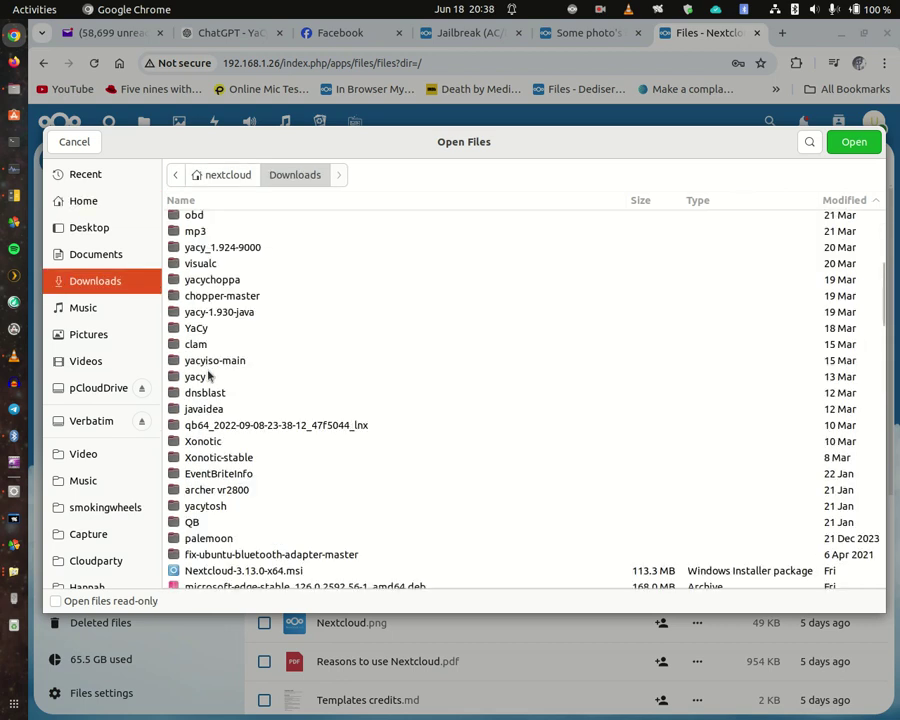
pyautogui.scroll(-5, 209, 373)
pyautogui.scroll(-1, 210, 373)
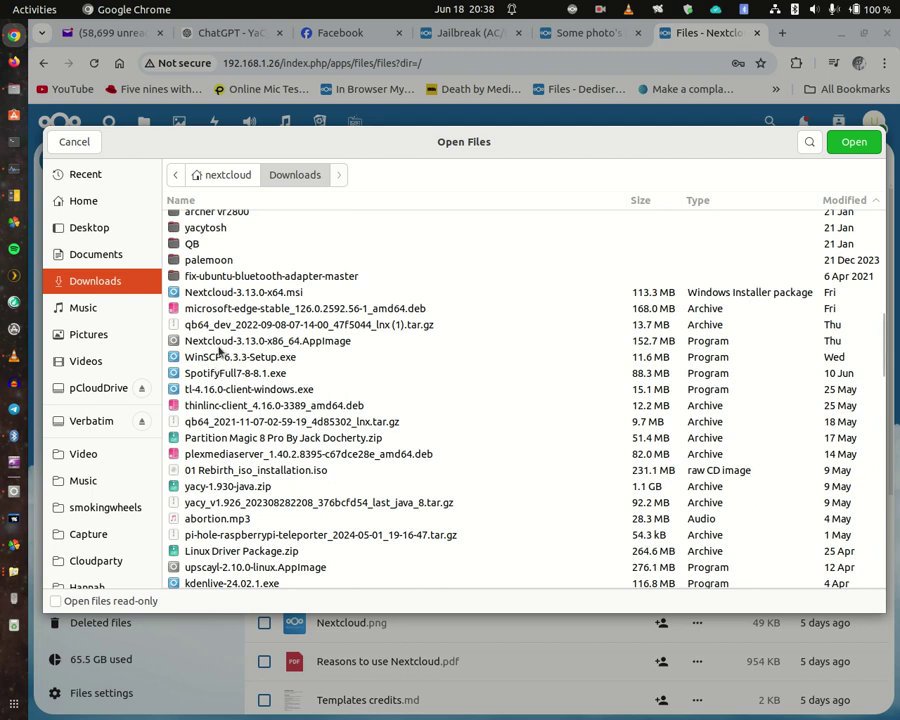
pyautogui.click(224, 342)
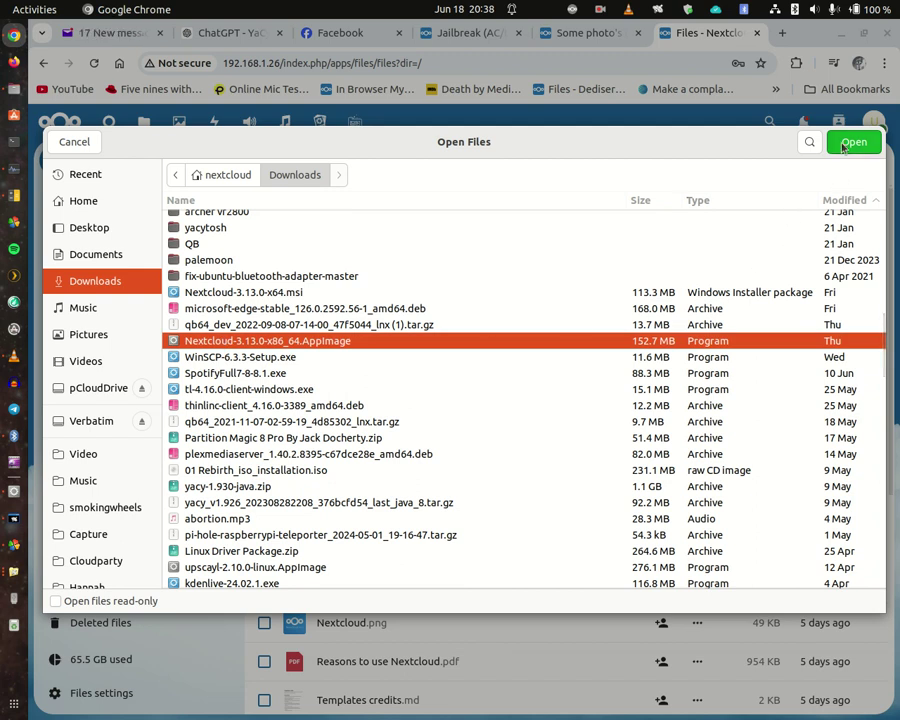
pyautogui.click(282, 306)
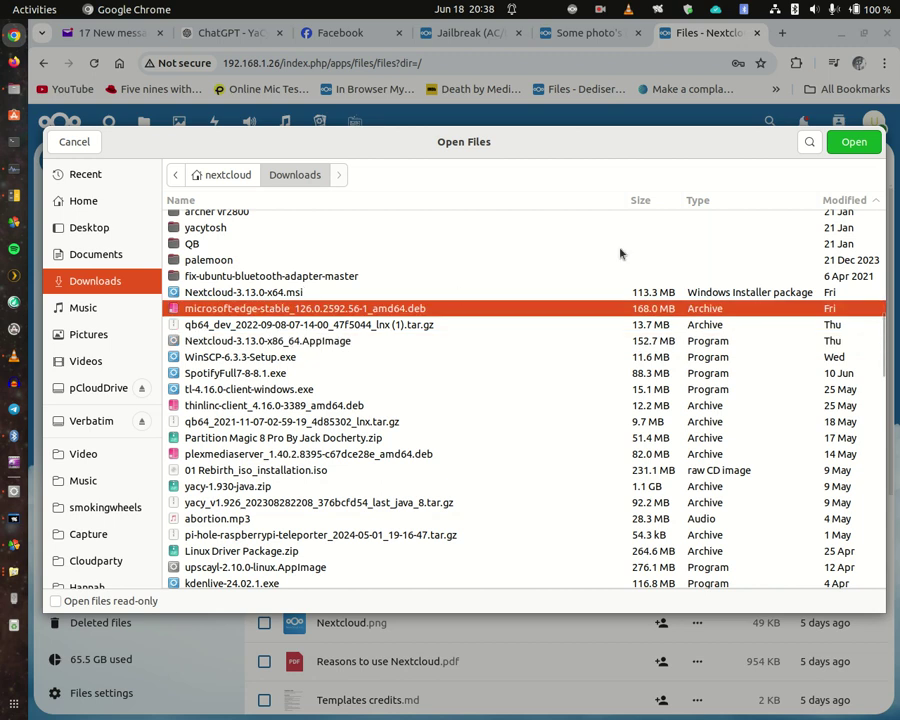
pyautogui.click(851, 143)
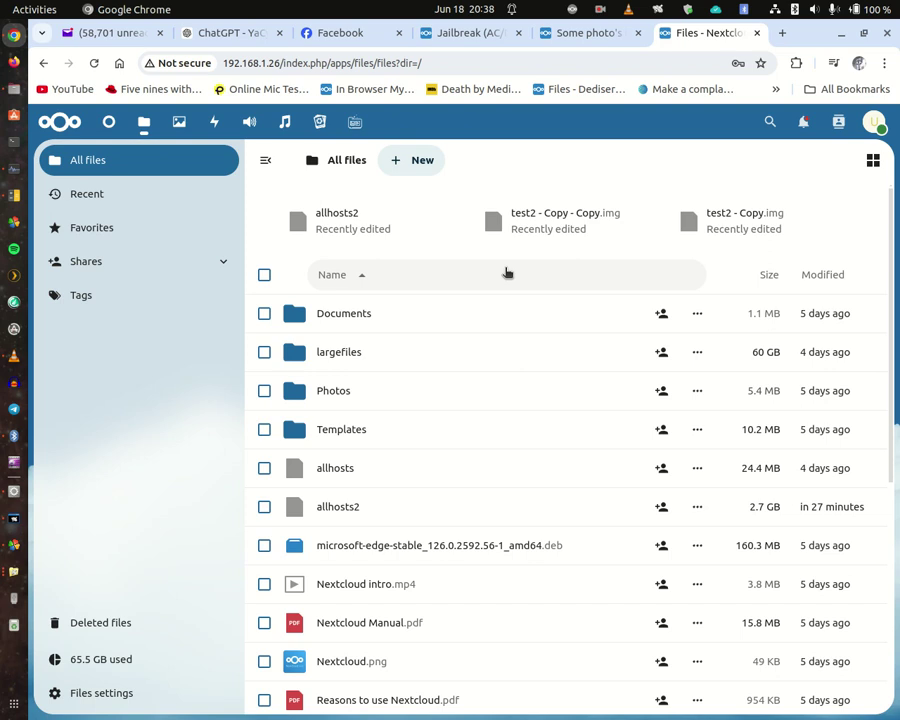
# Step: Upload yacy-1.930-java.zip from the local Downloads folder to All files and check the resource graphs in System Monitor
pyautogui.click(416, 162)
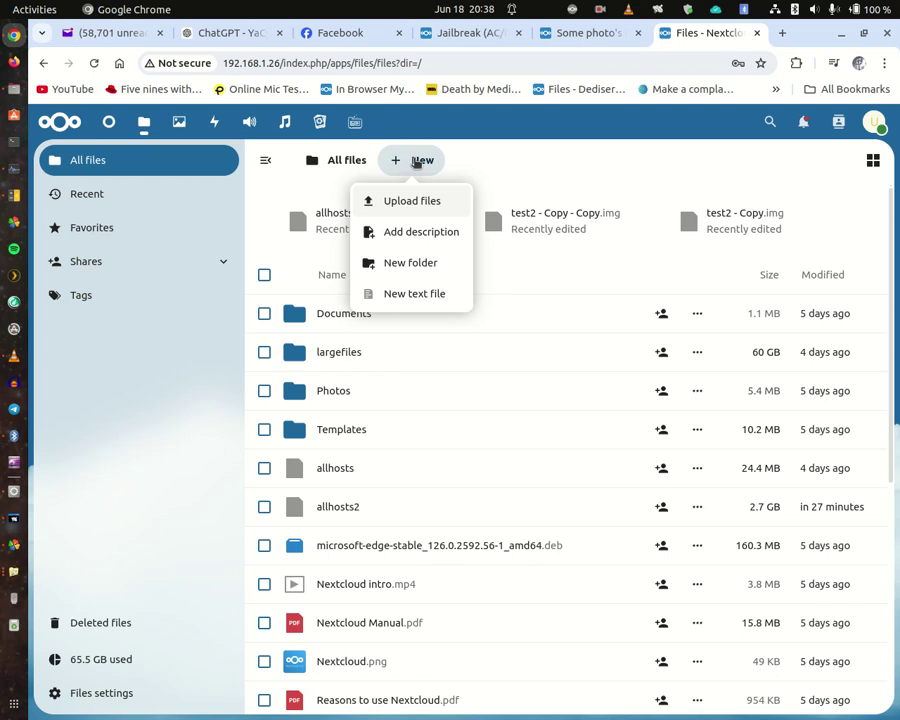
pyautogui.click(397, 205)
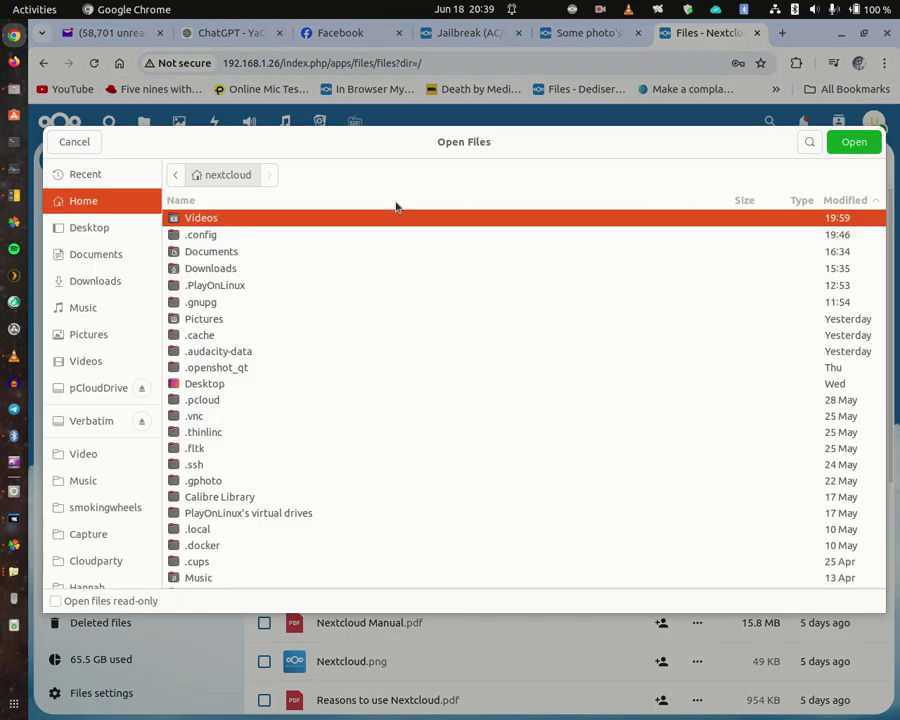
pyautogui.doubleClick(211, 268)
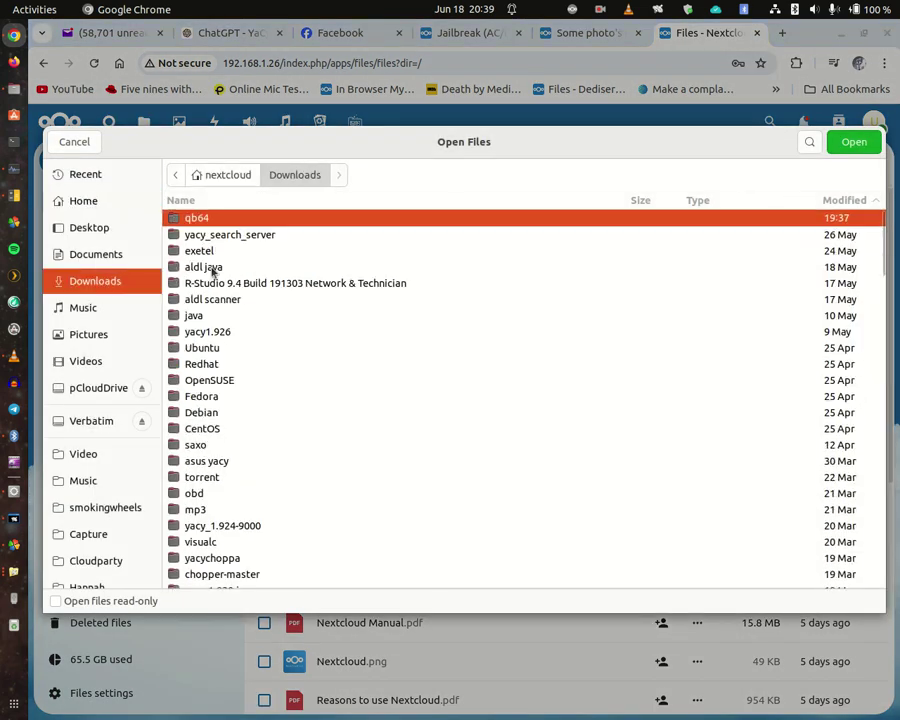
pyautogui.scroll(-10, 219, 351)
pyautogui.scroll(5, 220, 348)
pyautogui.scroll(-5, 220, 348)
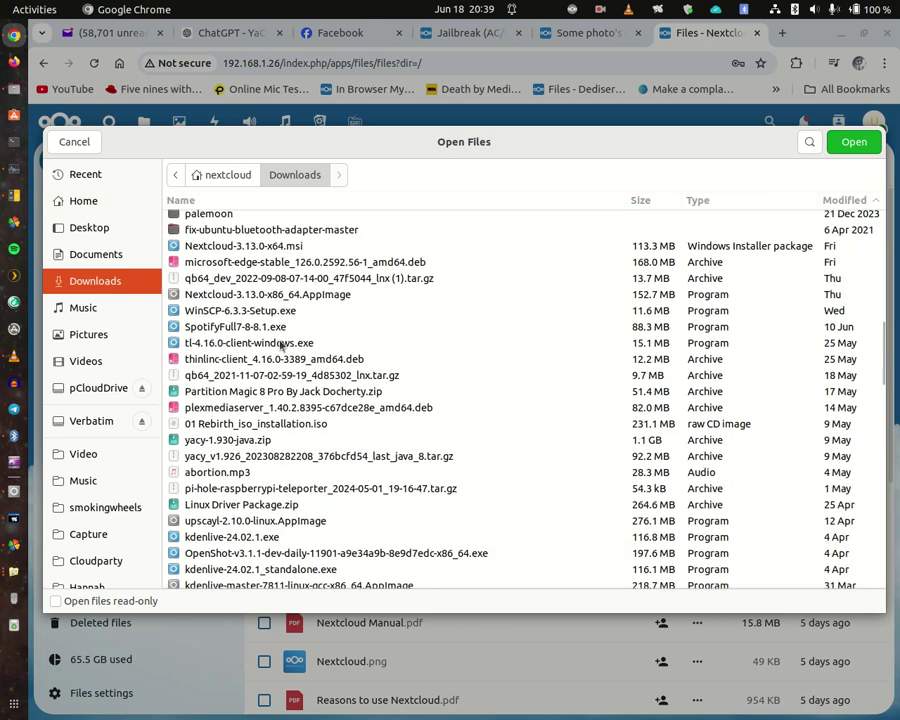
pyautogui.scroll(-1, 282, 345)
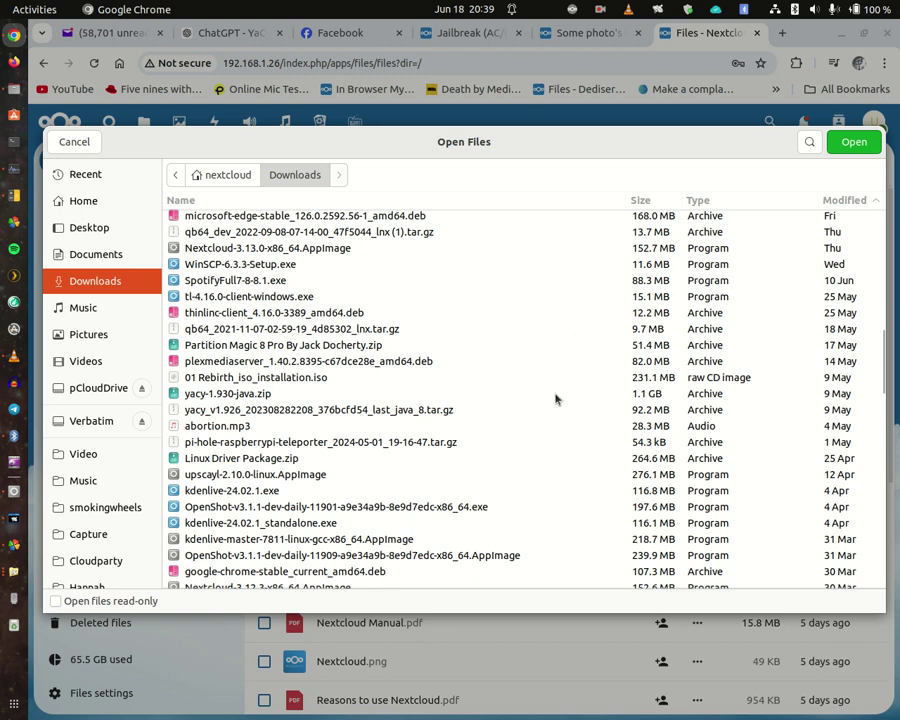
pyautogui.rightClick(239, 397)
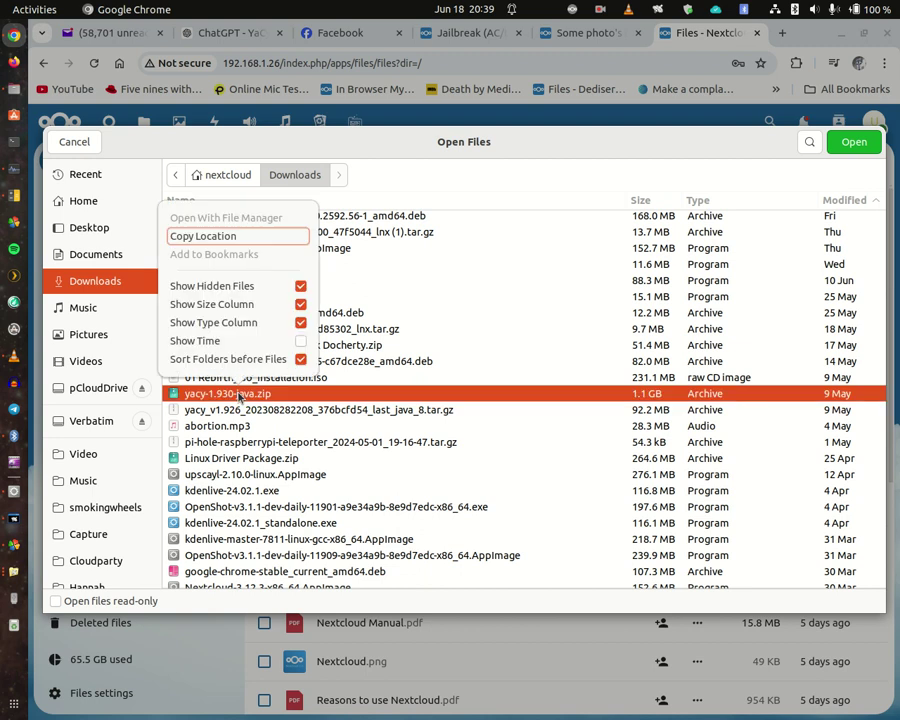
pyautogui.press('Escape')
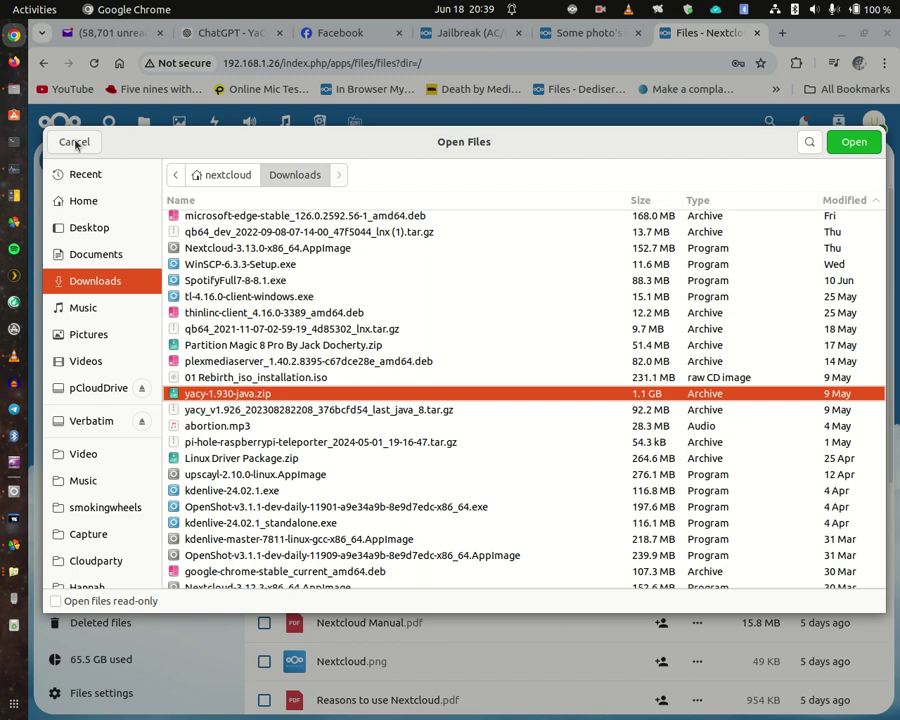
pyautogui.click(845, 143)
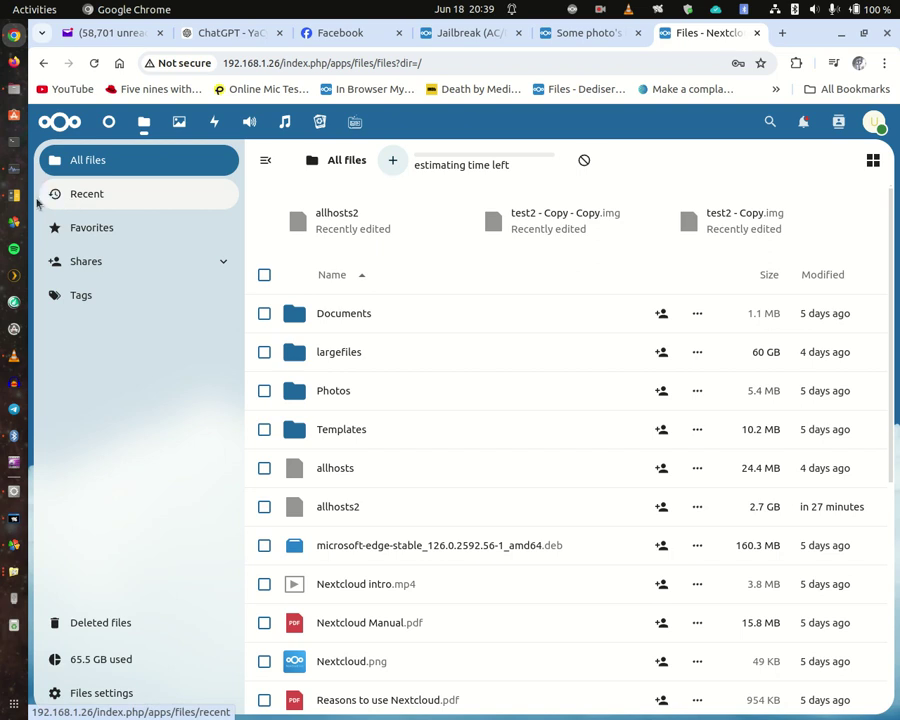
pyautogui.click(6, 175)
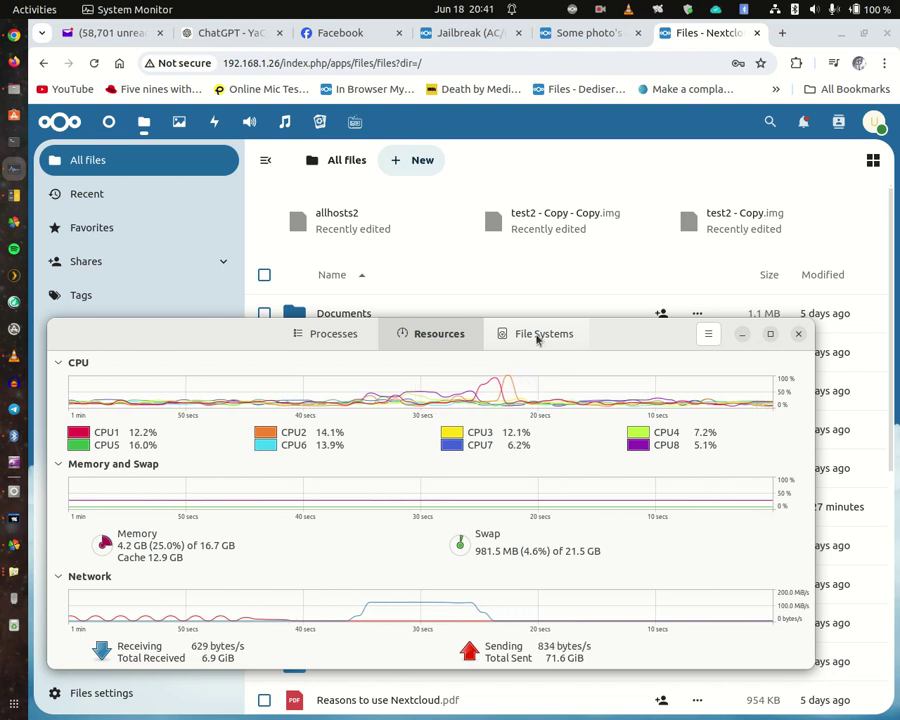
# Step: Back on the Nextcloud Files page, create a new folder named 106photo in All files and open it
pyautogui.click(415, 162)
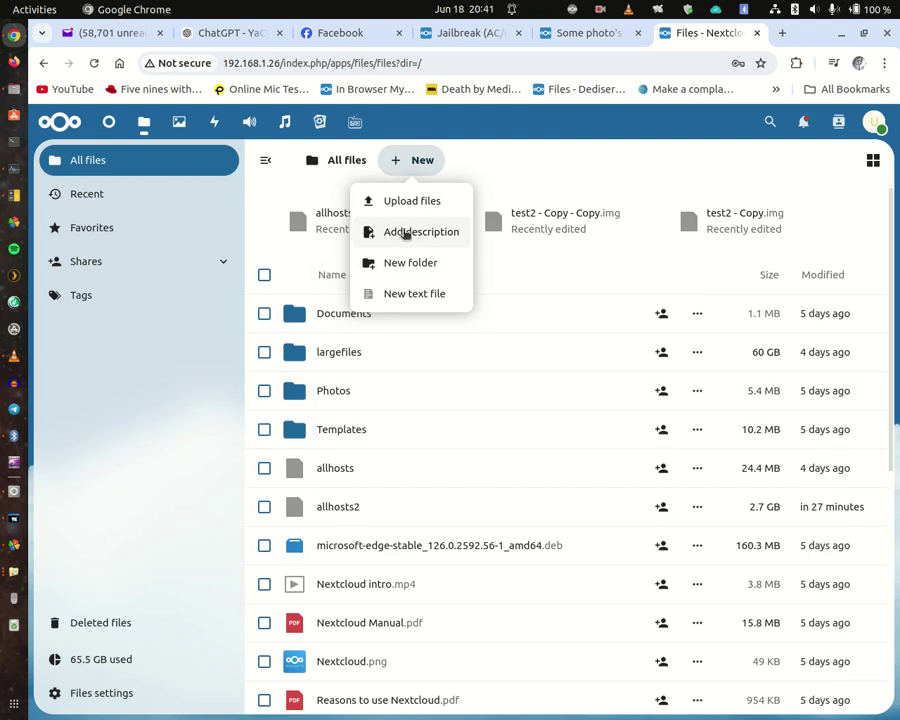
pyautogui.click(404, 262)
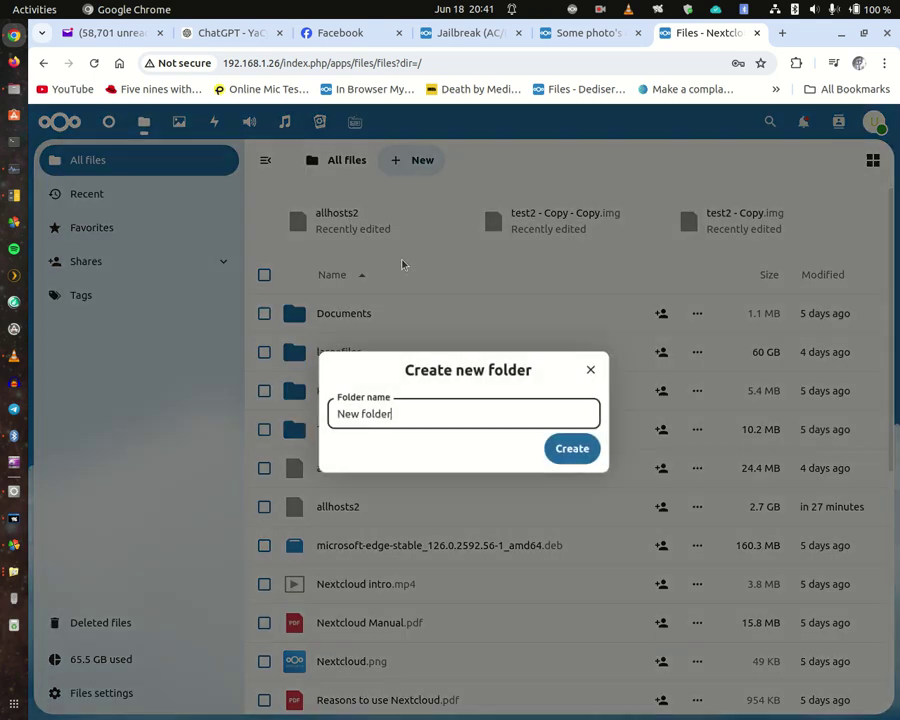
pyautogui.moveTo(403, 414); pyautogui.dragTo(326, 414)
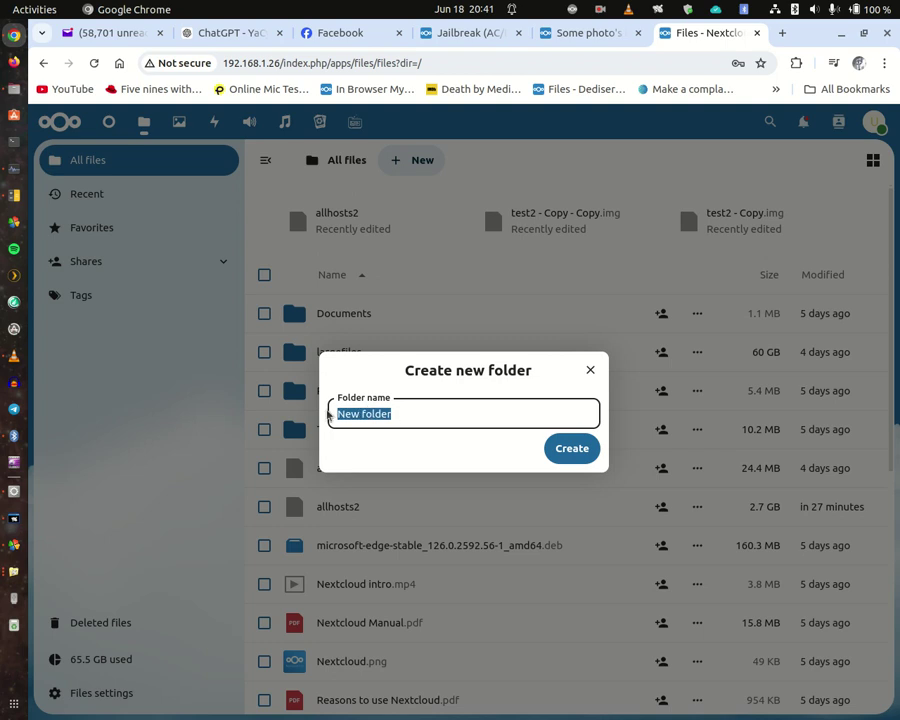
pyautogui.write('06')
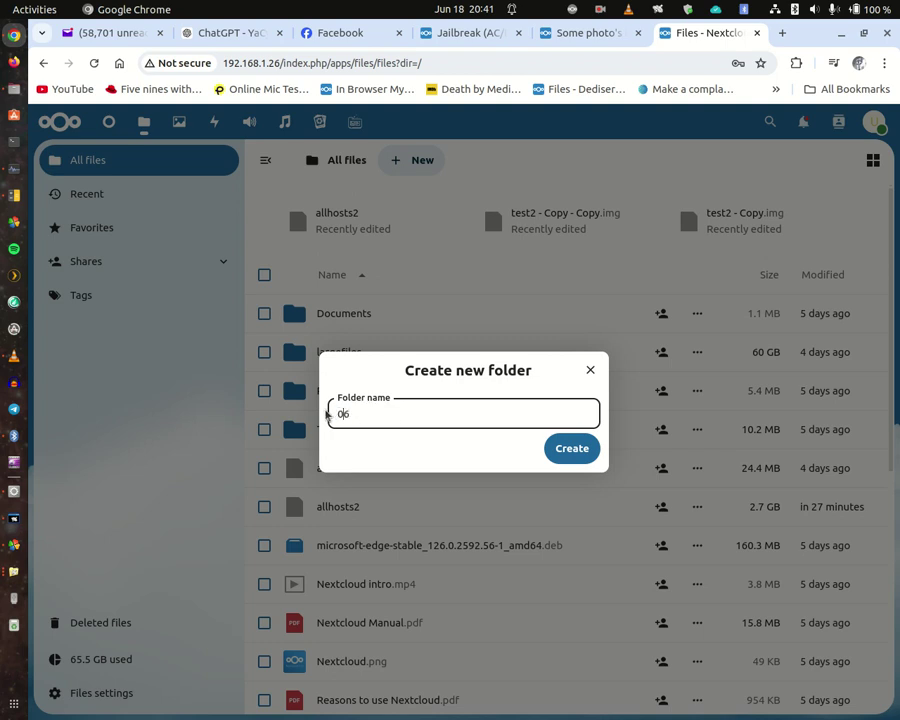
pyautogui.press('Home')
pyautogui.write('1')
pyautogui.press('End')
pyautogui.write('photo')
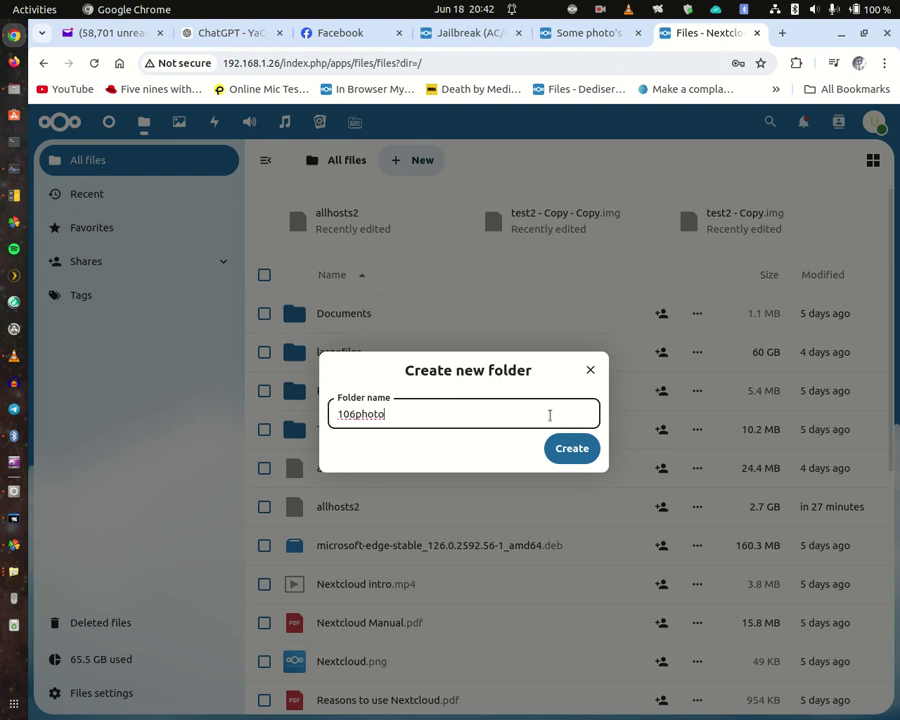
pyautogui.click(574, 449)
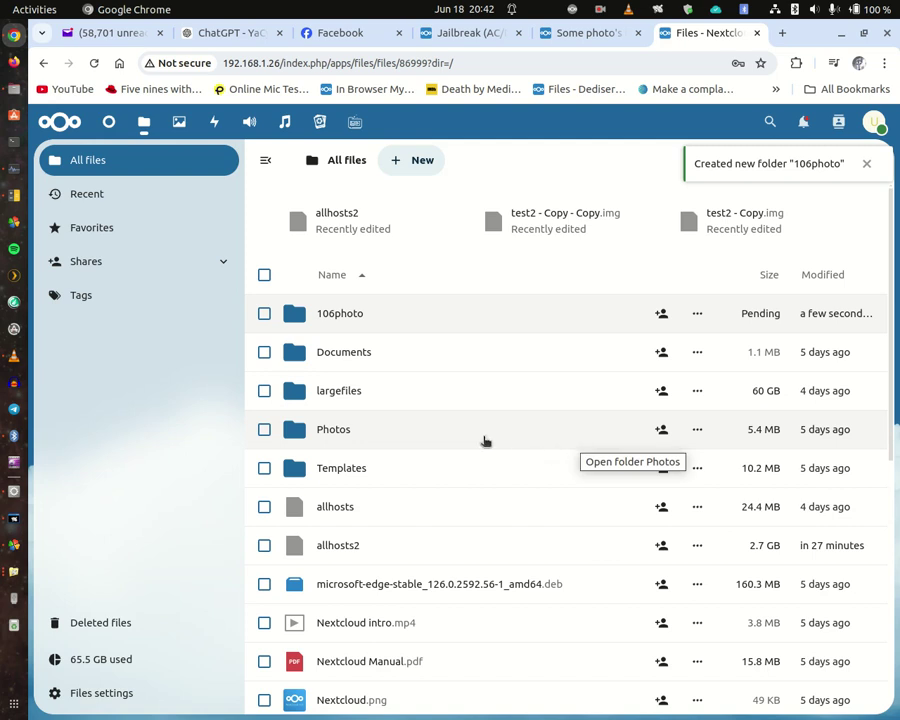
pyautogui.click(331, 317)
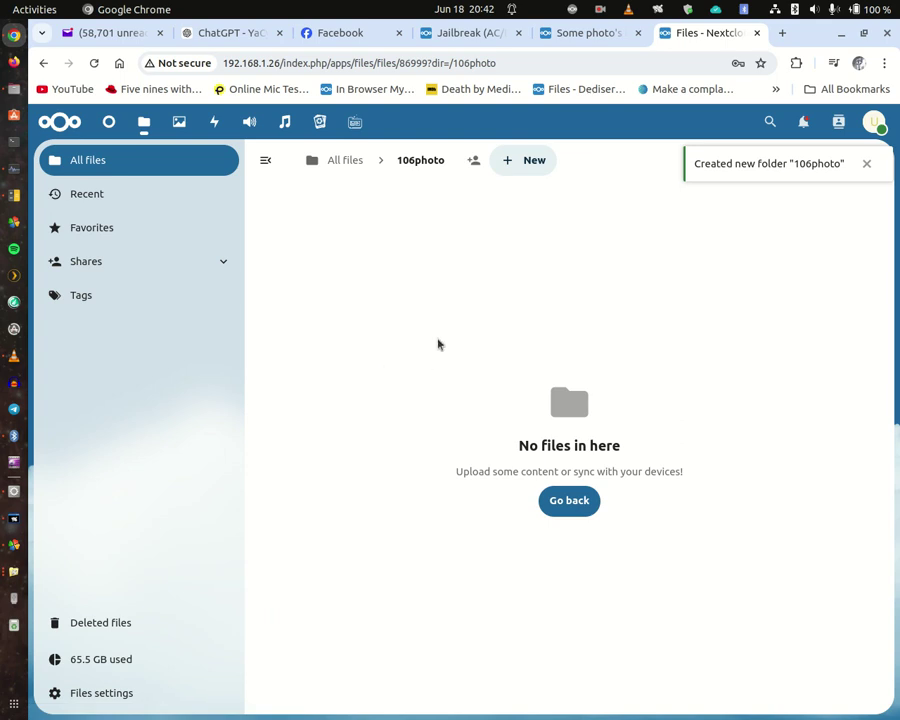
pyautogui.click(534, 161)
pyautogui.click(516, 201)
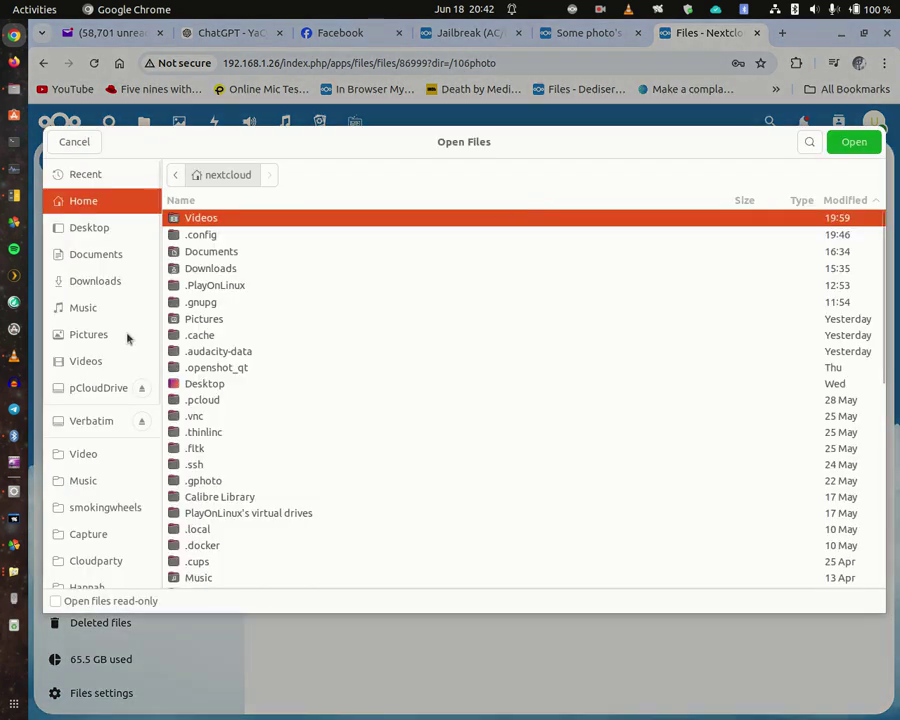
pyautogui.scroll(-4, 83, 459)
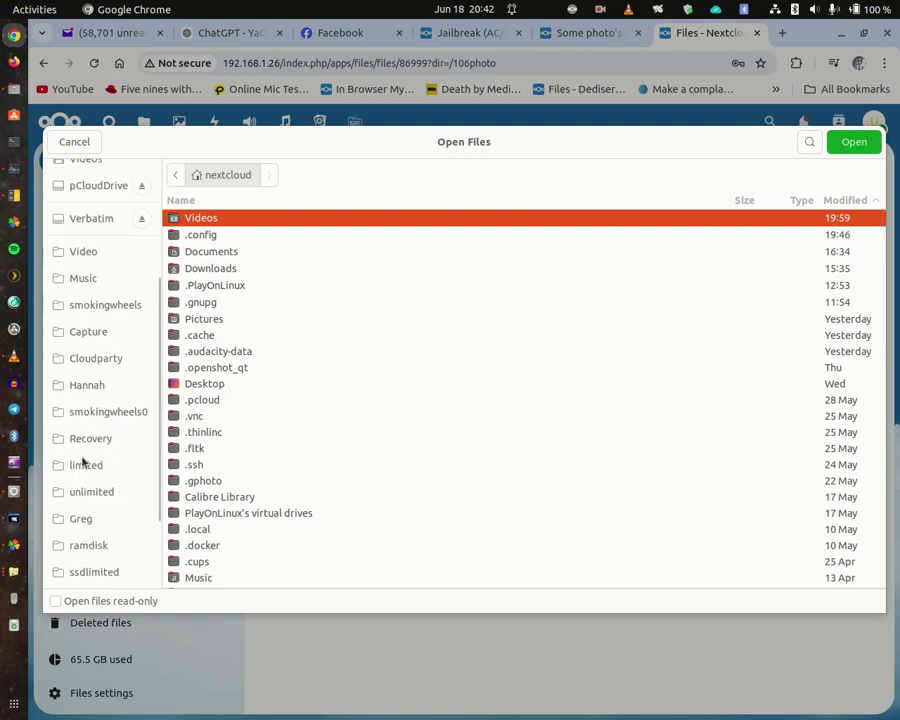
pyautogui.scroll(1, 83, 460)
pyautogui.scroll(-1, 83, 462)
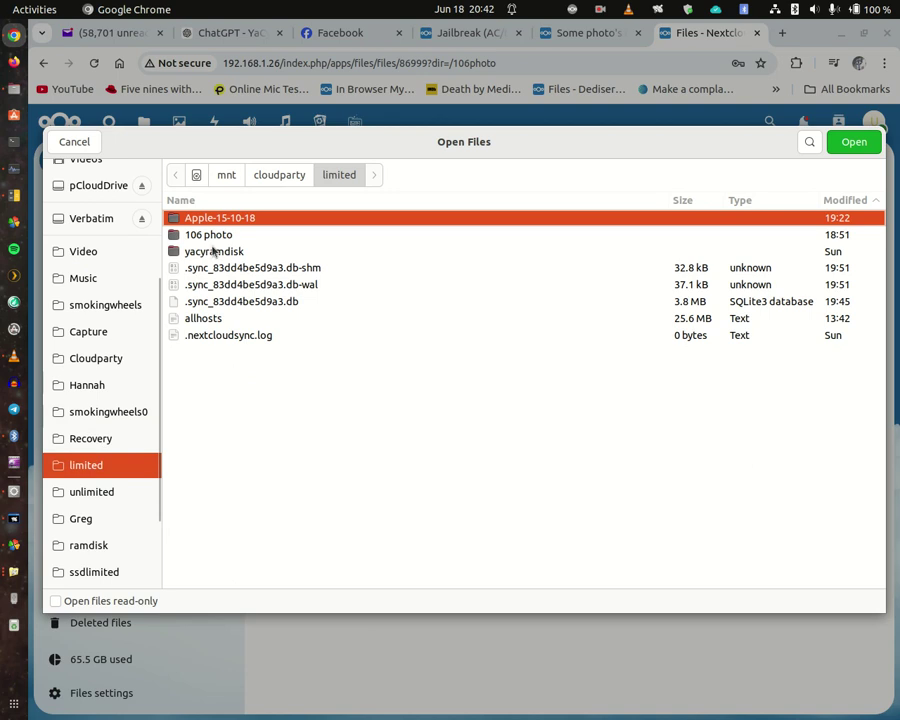
pyautogui.doubleClick(225, 217)
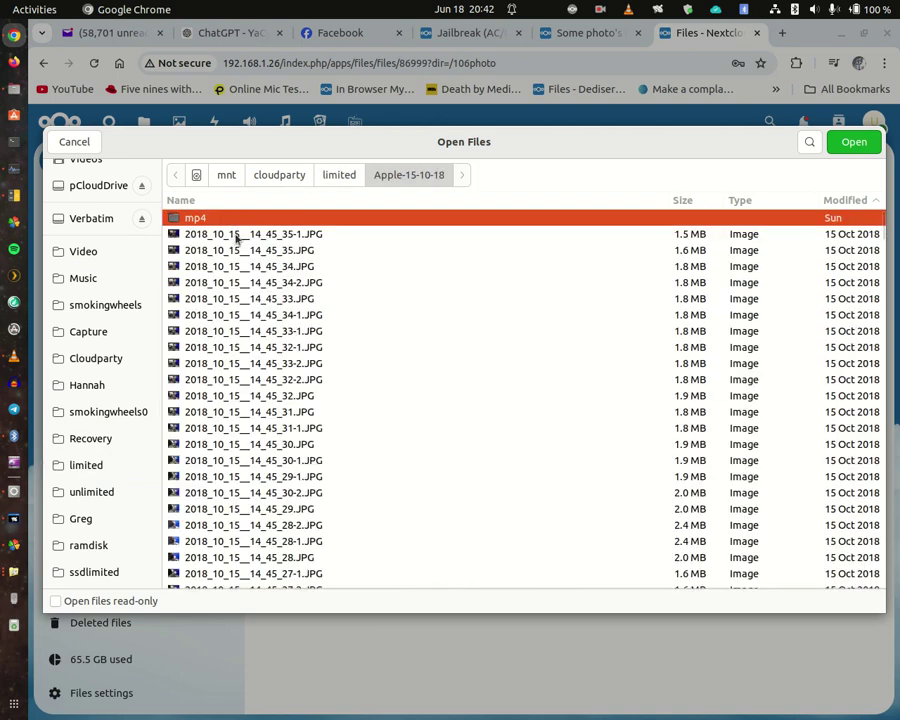
pyautogui.click(237, 234)
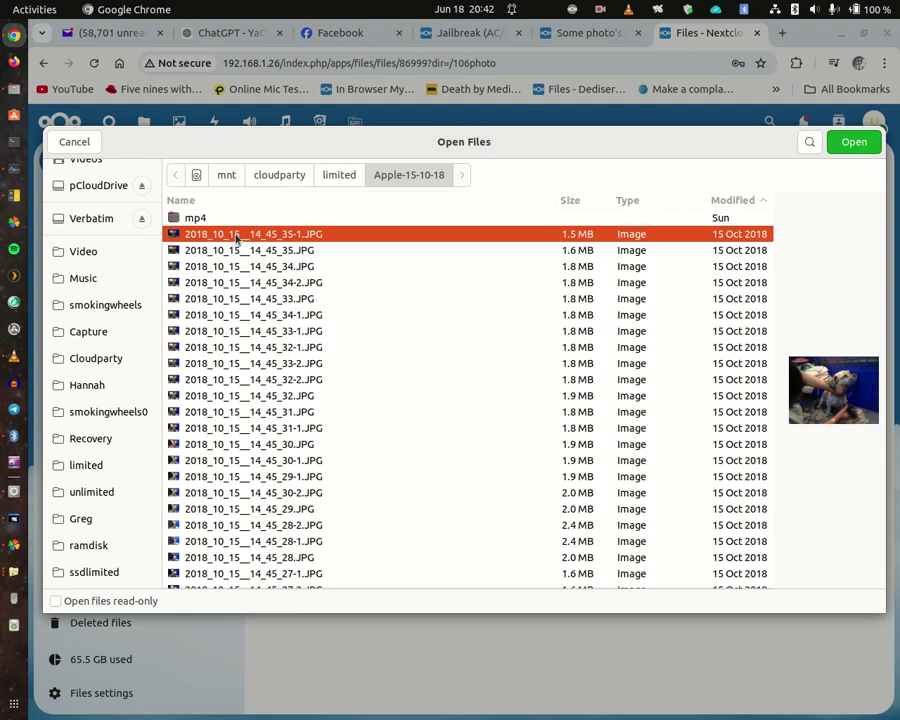
pyautogui.press('pagedown')
pyautogui.press('pagedown')
pyautogui.press('pagedown')
pyautogui.press('pagedown')
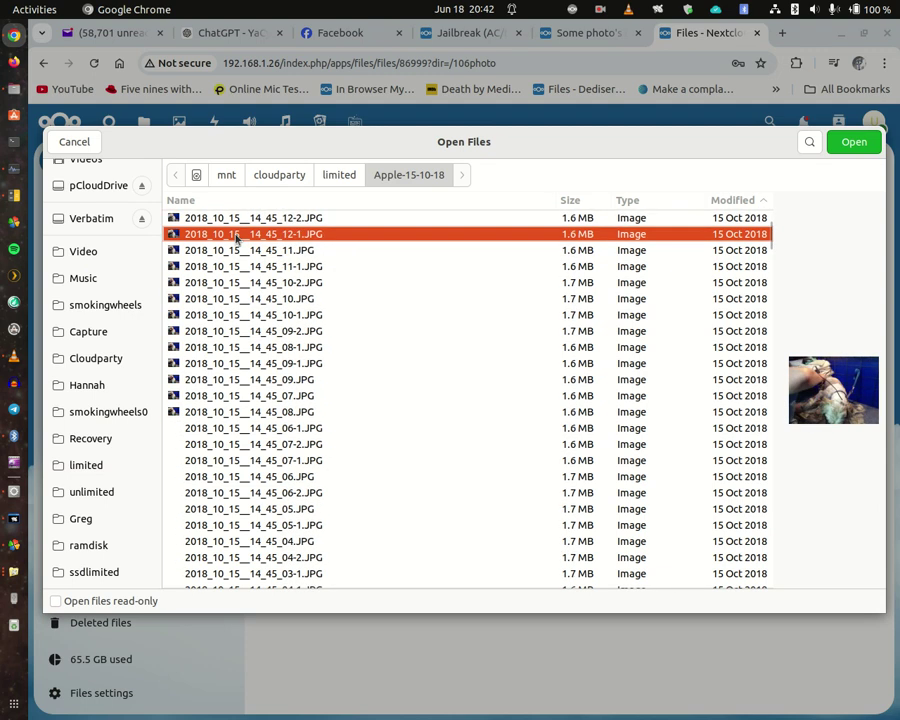
pyautogui.press('pagedown')
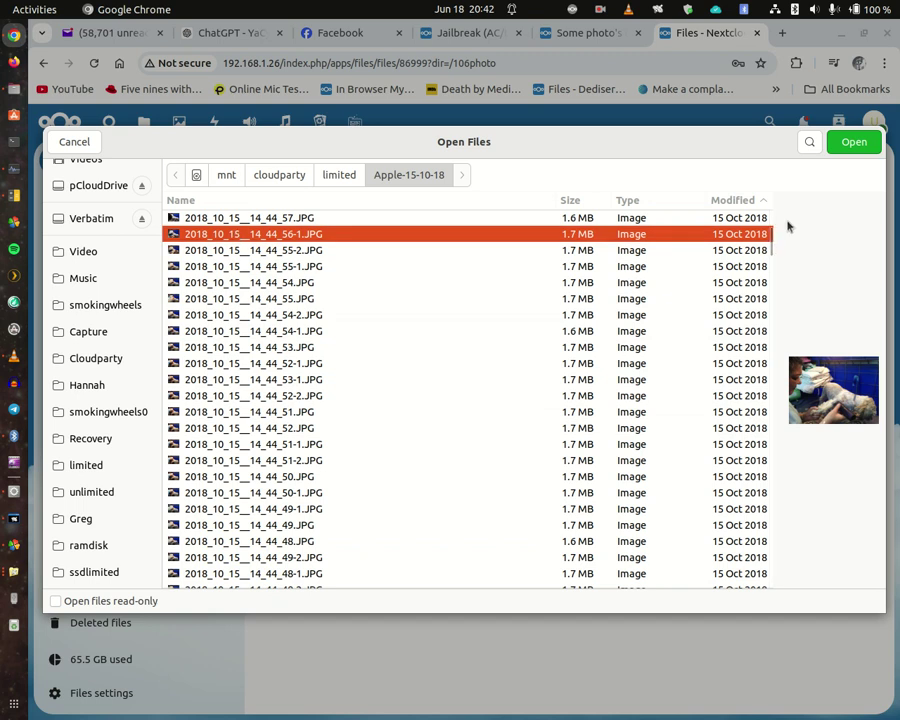
pyautogui.moveTo(769, 240); pyautogui.dragTo(779, 207)
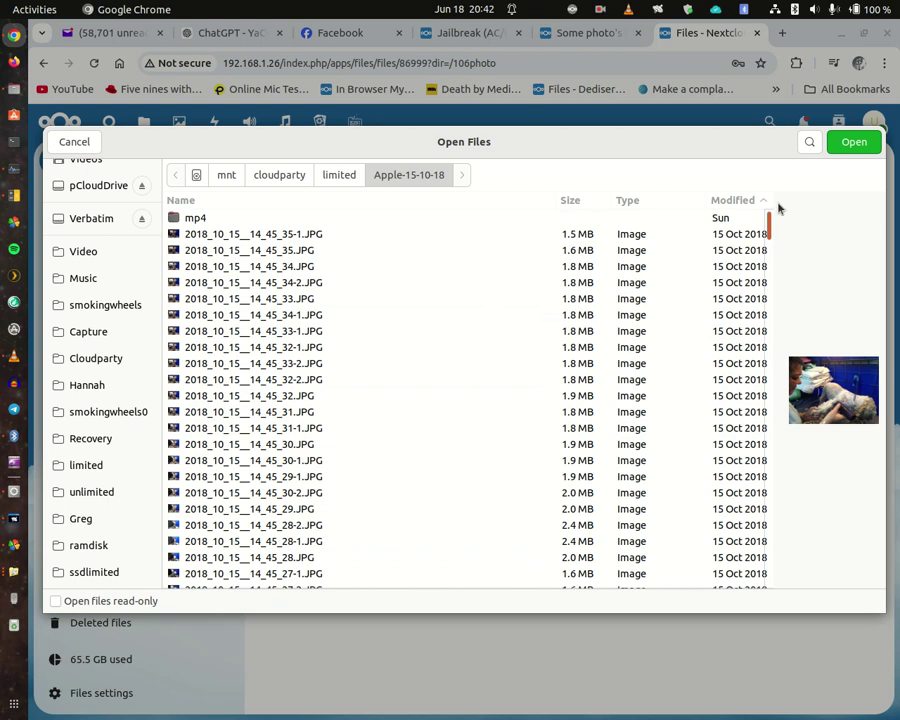
pyautogui.keyDown('shift'); pyautogui.click(210, 236); pyautogui.keyUp('shift')
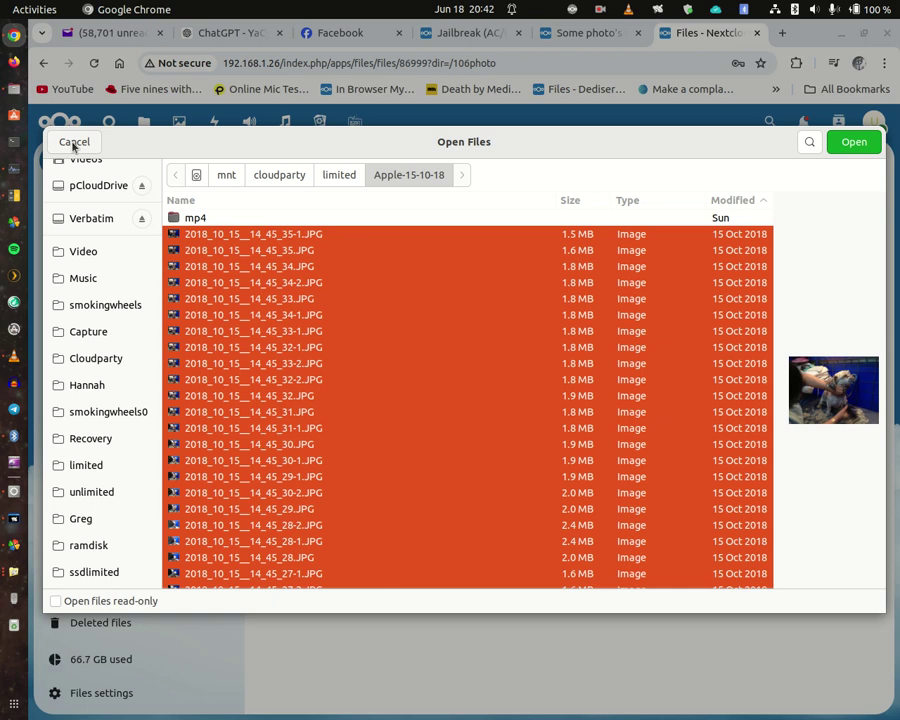
pyautogui.click(73, 143)
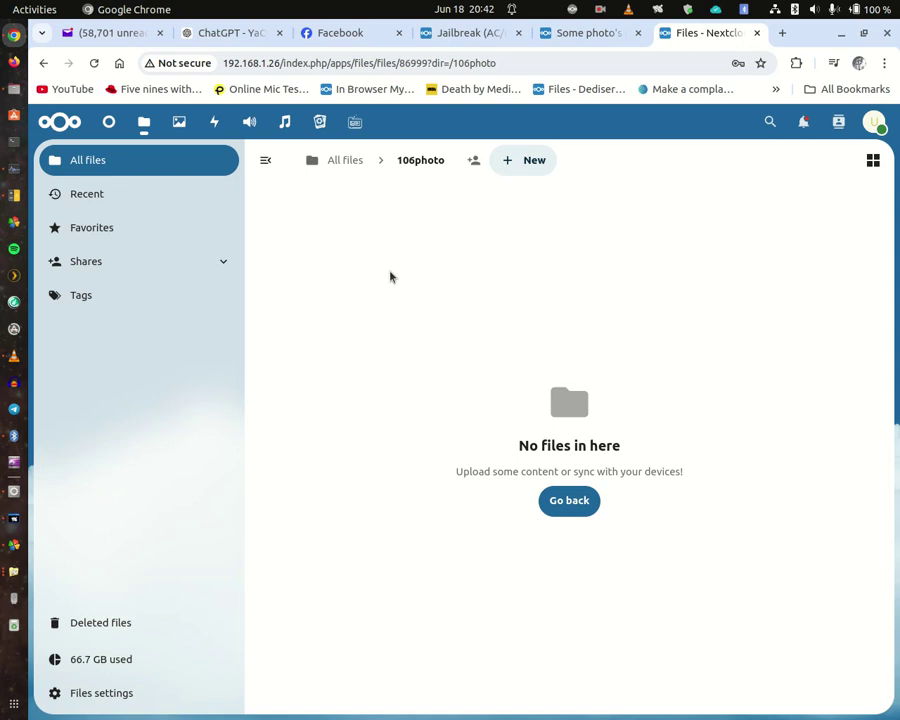
# Step: In the local file manager, go to the limited bookmark and open its Apple-15-10-18 folder
pyautogui.click(14, 95)
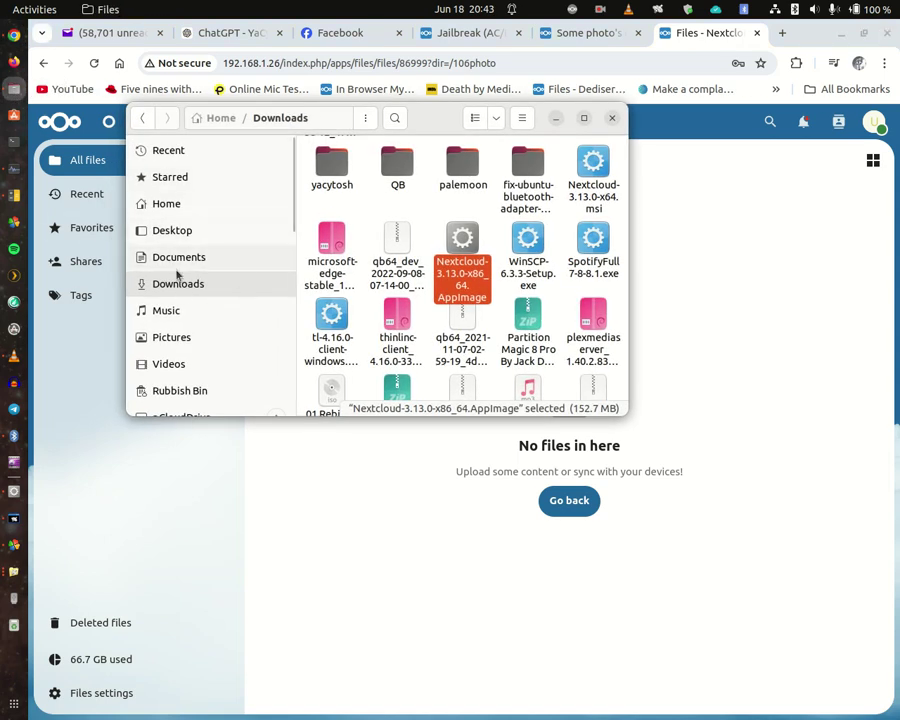
pyautogui.scroll(-6, 176, 275)
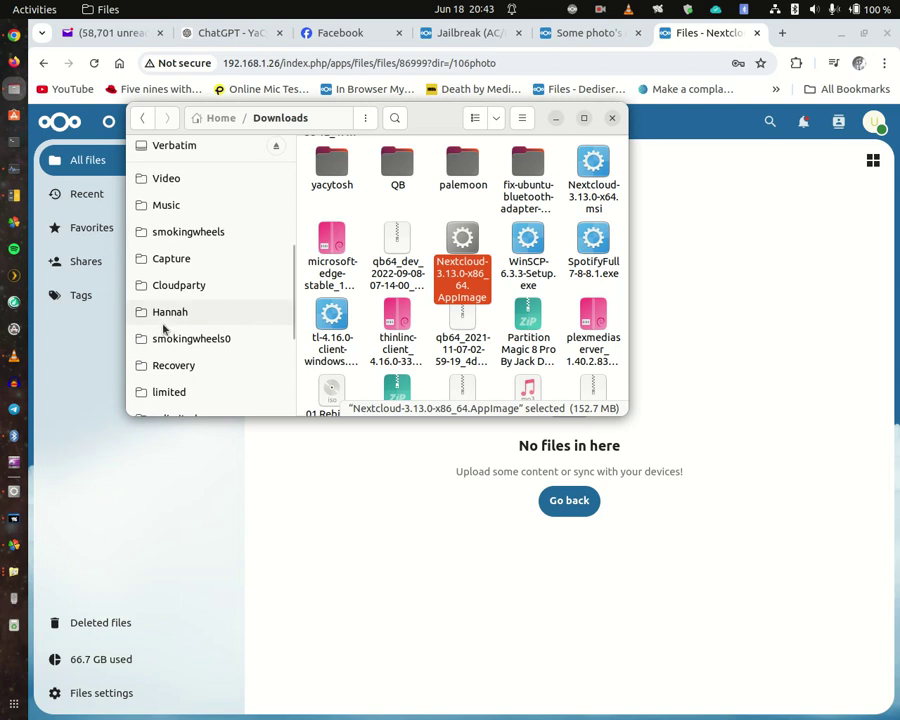
pyautogui.scroll(-1, 166, 327)
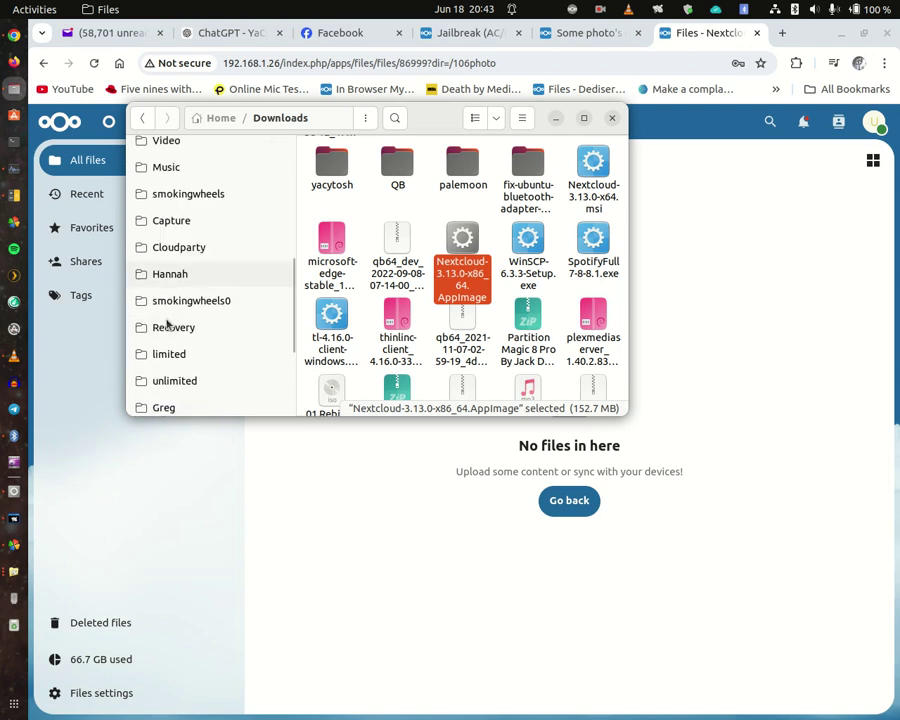
pyautogui.scroll(-1, 167, 324)
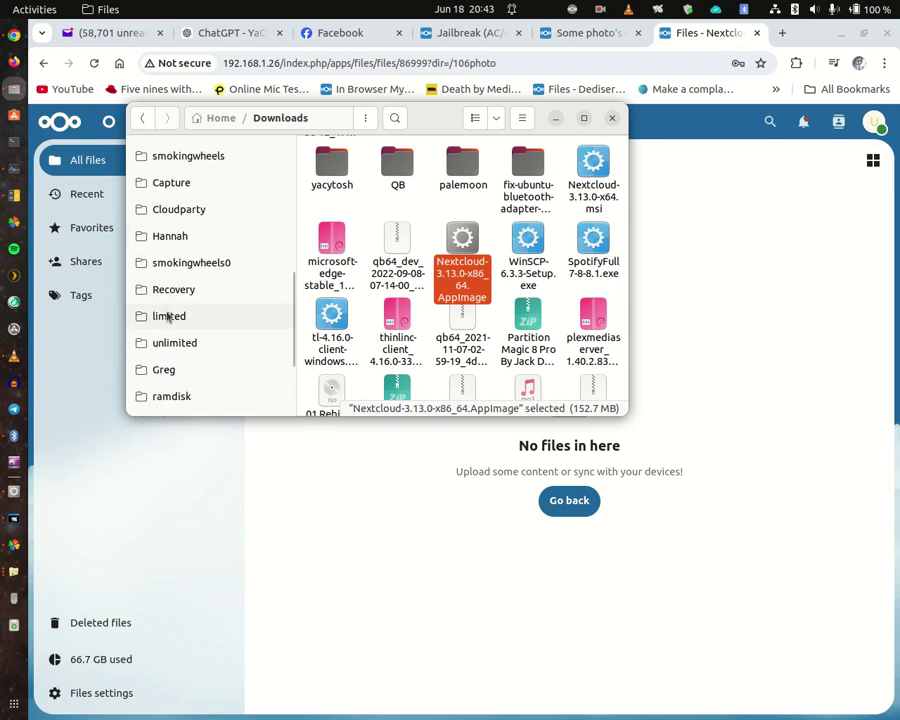
pyautogui.click(168, 318)
pyautogui.click(406, 167)
pyautogui.doubleClick(406, 167)
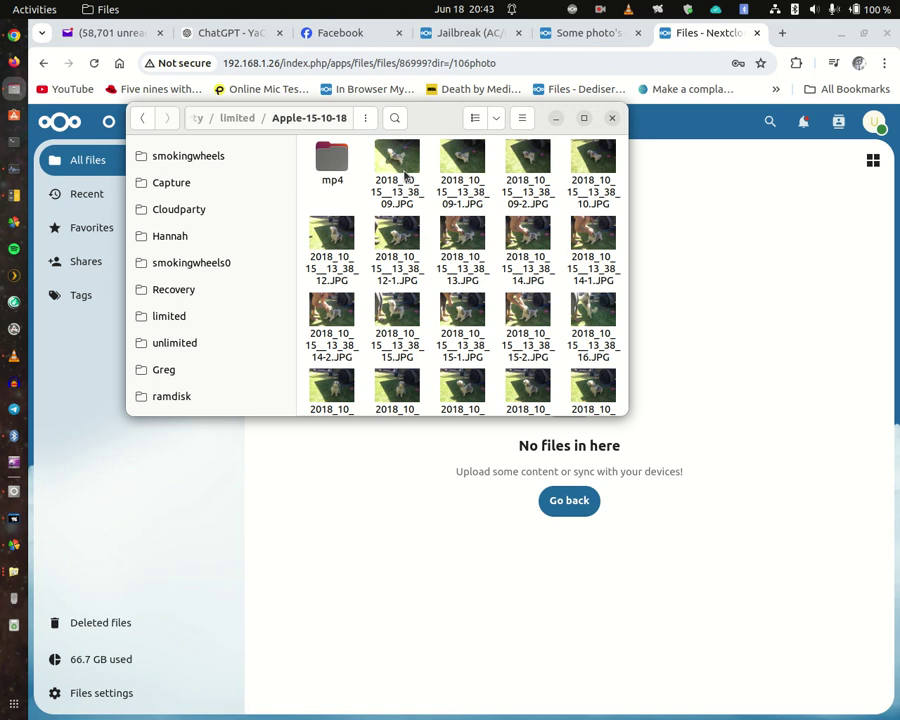
# Step: Copy a continuous range of 109 photos in Apple-15-10-18, starting with 2018_10_15__13_38_09.JPG
pyautogui.click(406, 175)
pyautogui.scroll(-1, 423, 265)
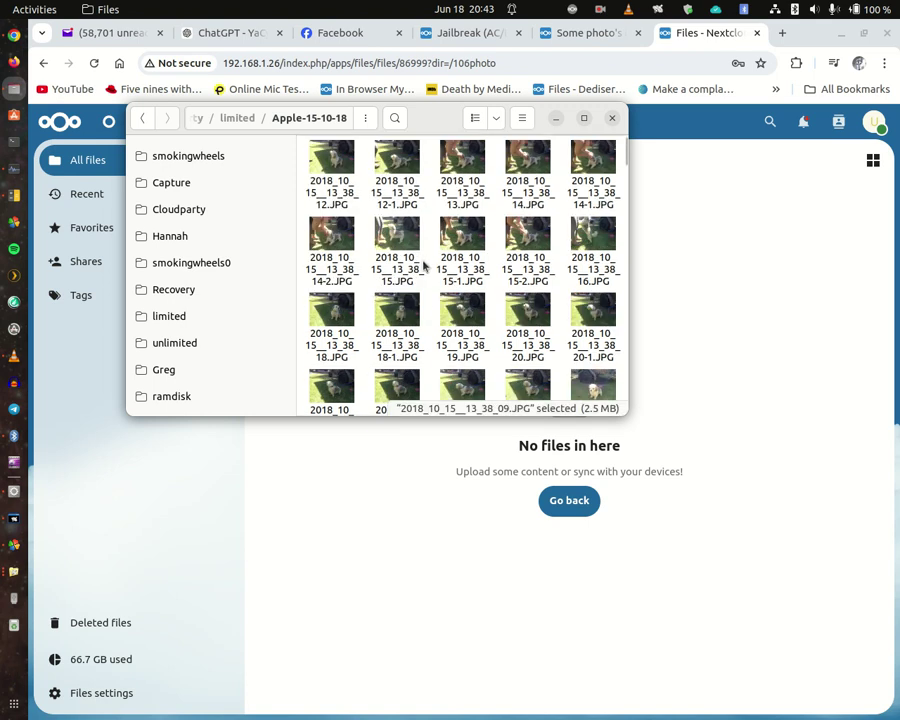
pyautogui.scroll(-10, 422, 260)
pyautogui.scroll(-2, 422, 258)
pyautogui.scroll(7, 422, 258)
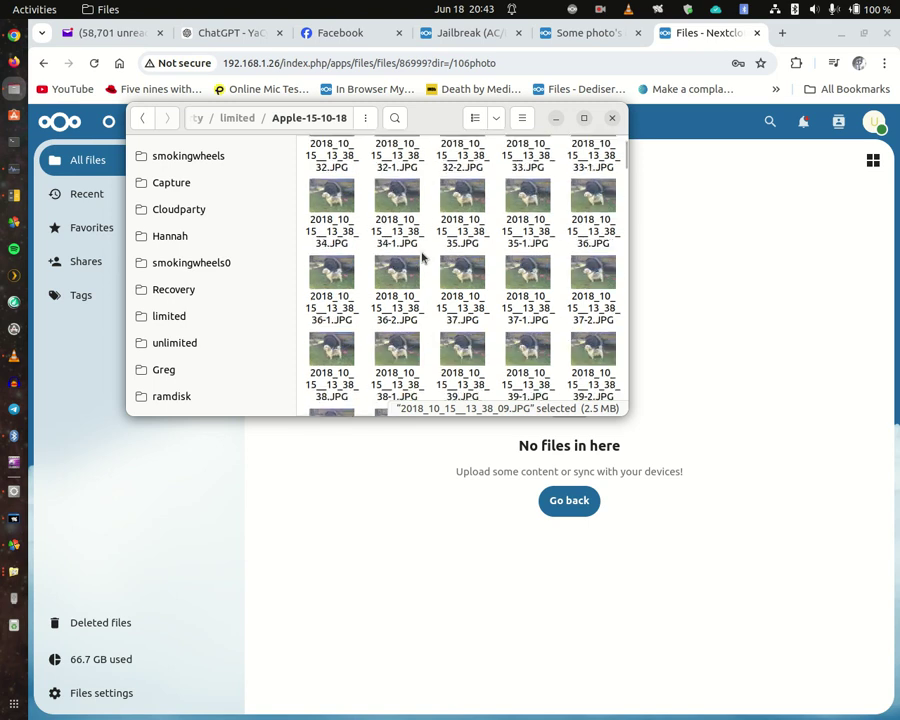
pyautogui.scroll(5, 422, 258)
pyautogui.scroll(1, 422, 258)
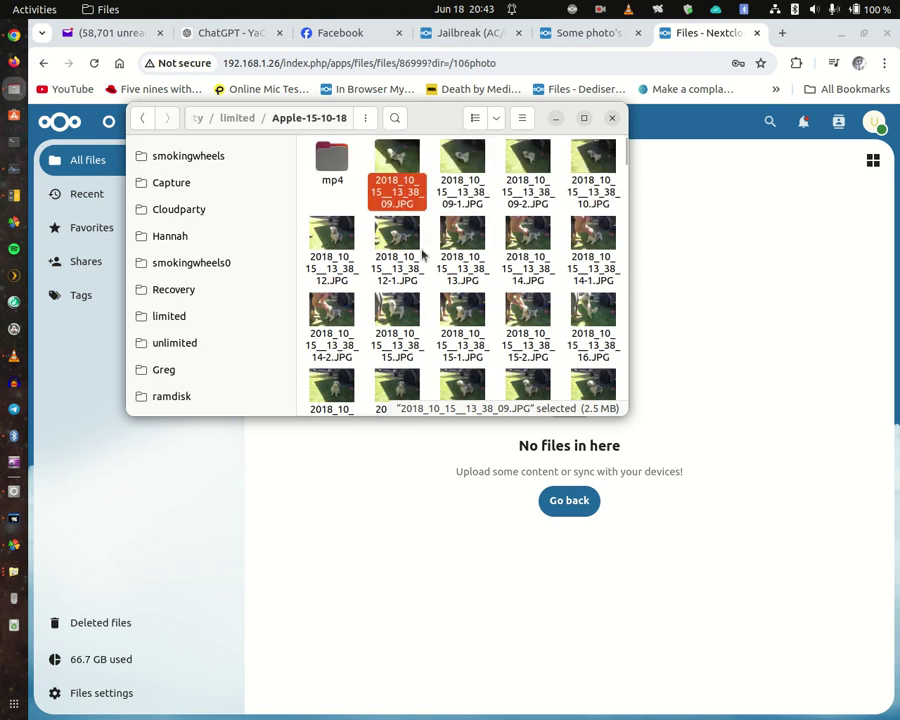
pyautogui.scroll(-10, 422, 256)
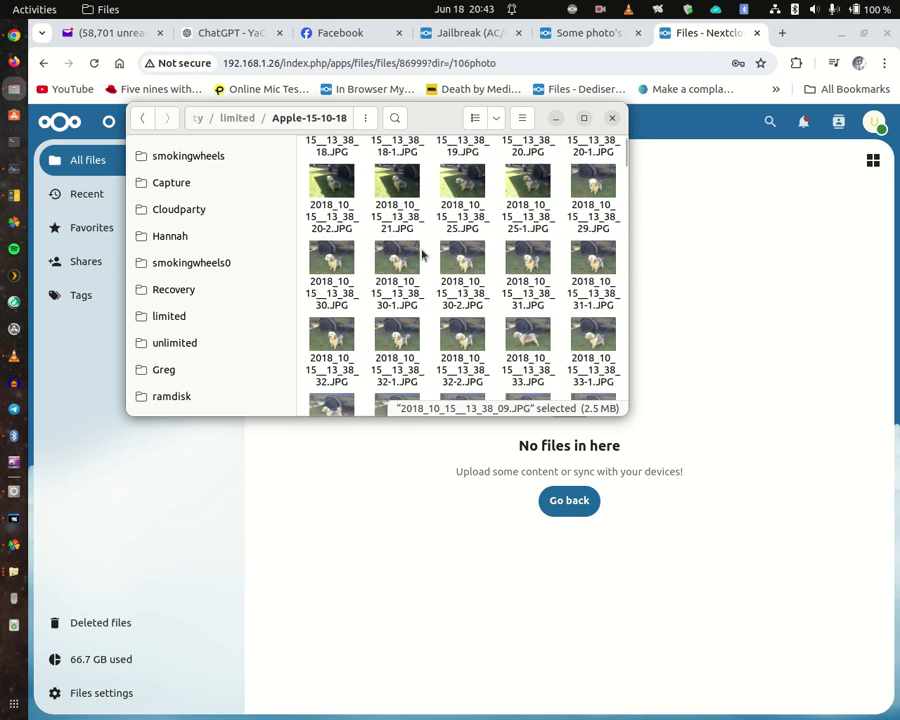
pyautogui.scroll(-12, 422, 256)
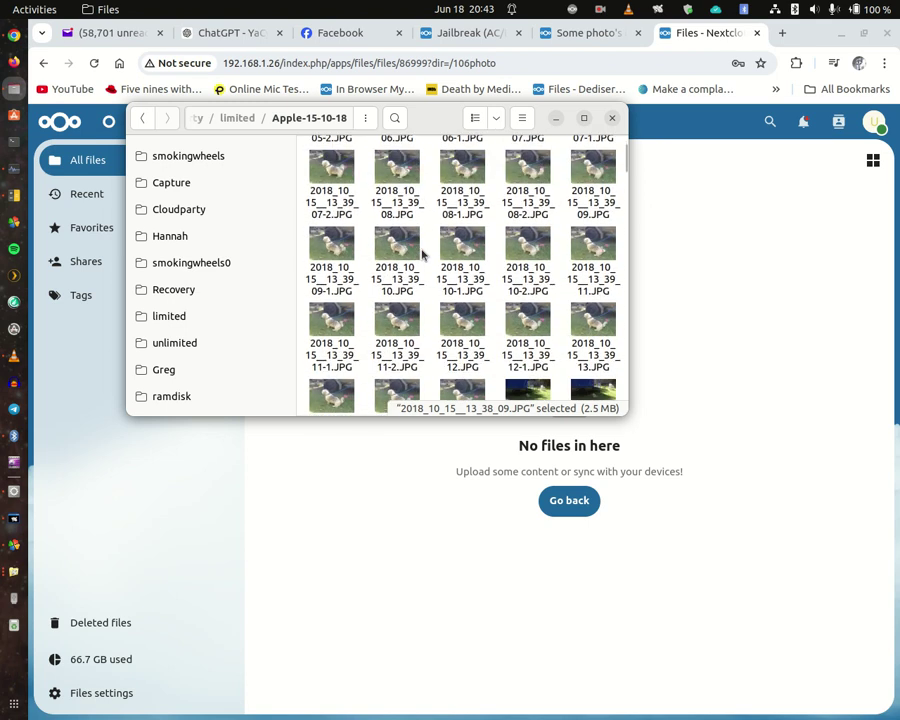
pyautogui.scroll(-2, 422, 256)
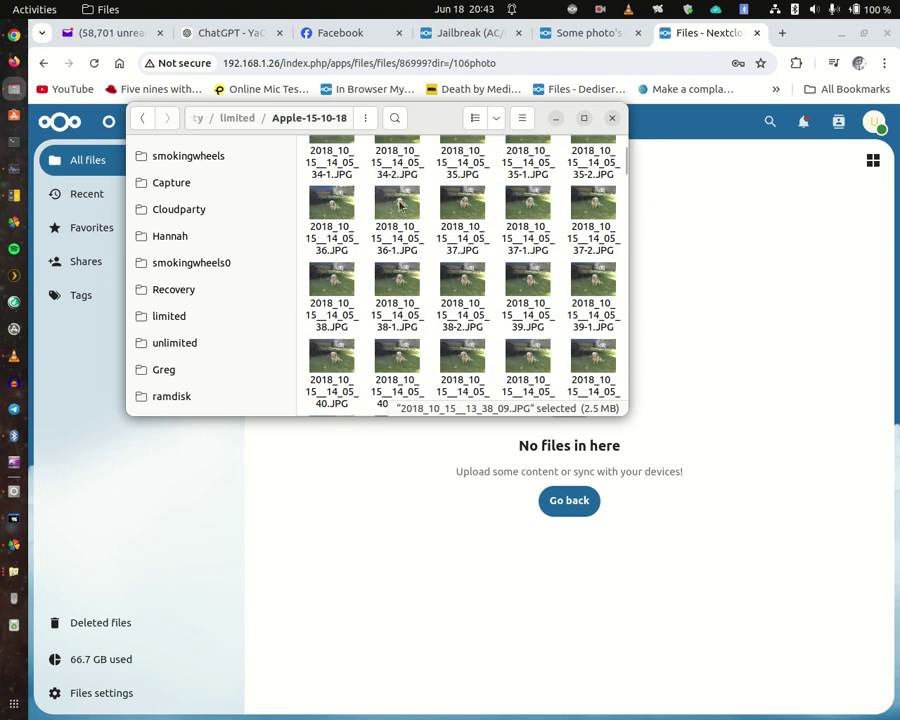
pyautogui.keyDown('shift'); pyautogui.click(588, 356); pyautogui.keyUp('shift')
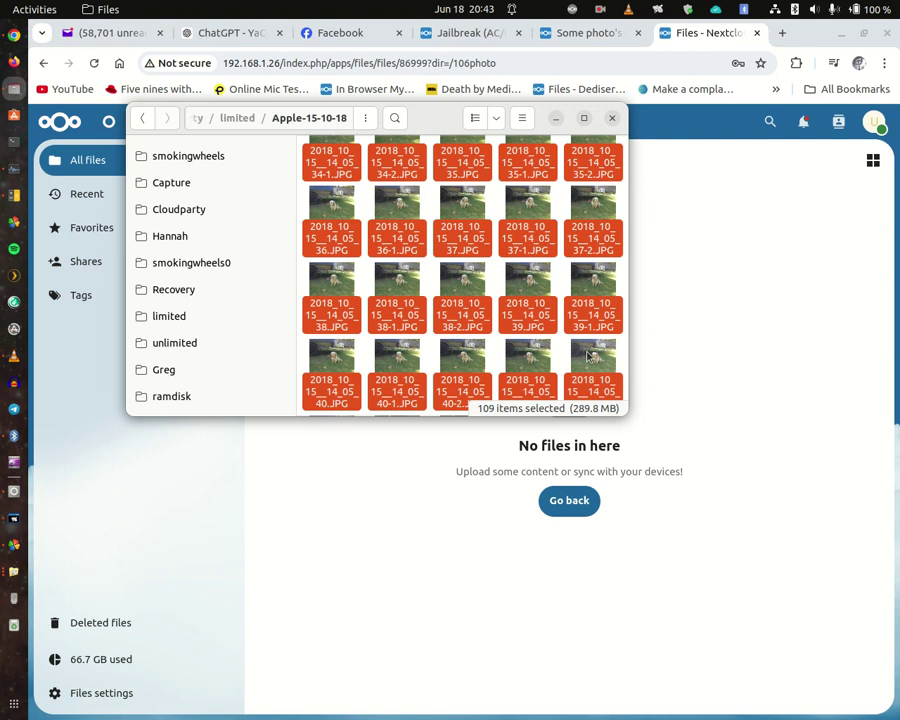
pyautogui.rightClick(588, 356)
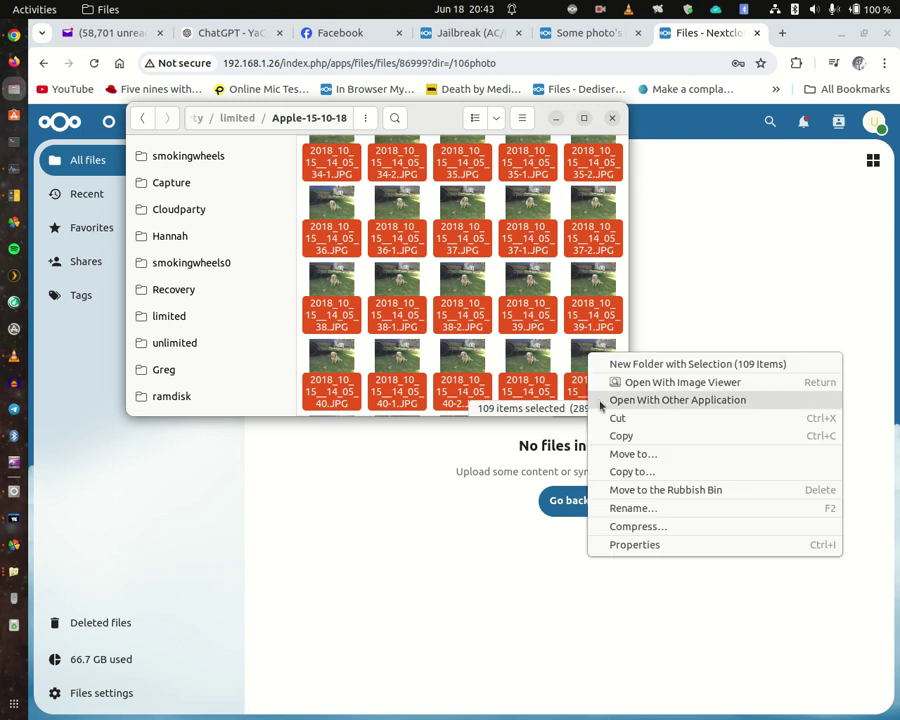
pyautogui.click(619, 436)
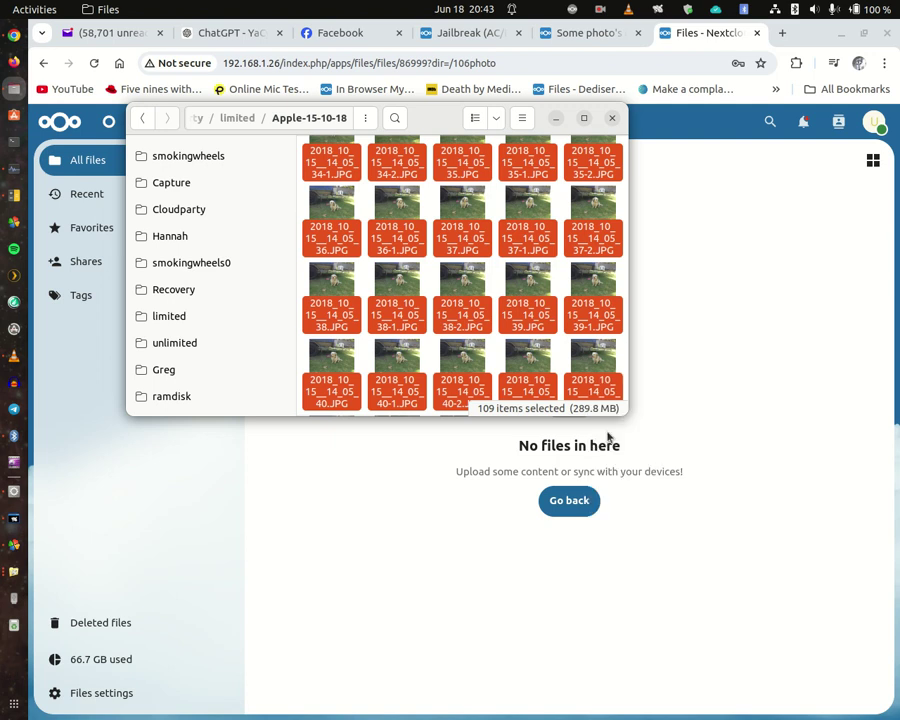
# Step: Paste the copied photos into the 106photo folder inside unlimited and open the Nextcloud desktop client's main dialog
pyautogui.click(174, 345)
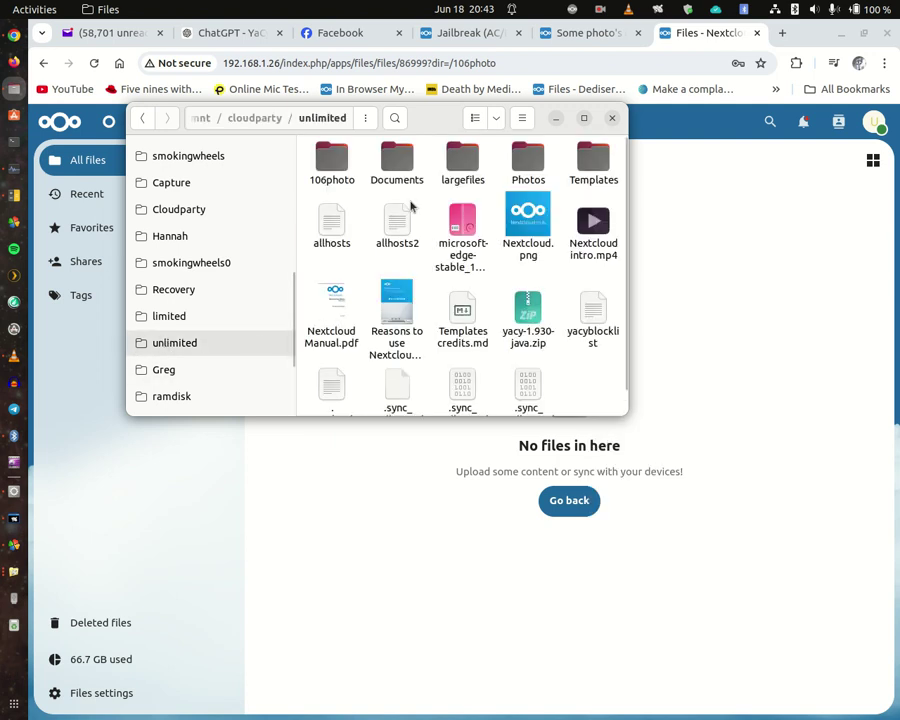
pyautogui.doubleClick(338, 168)
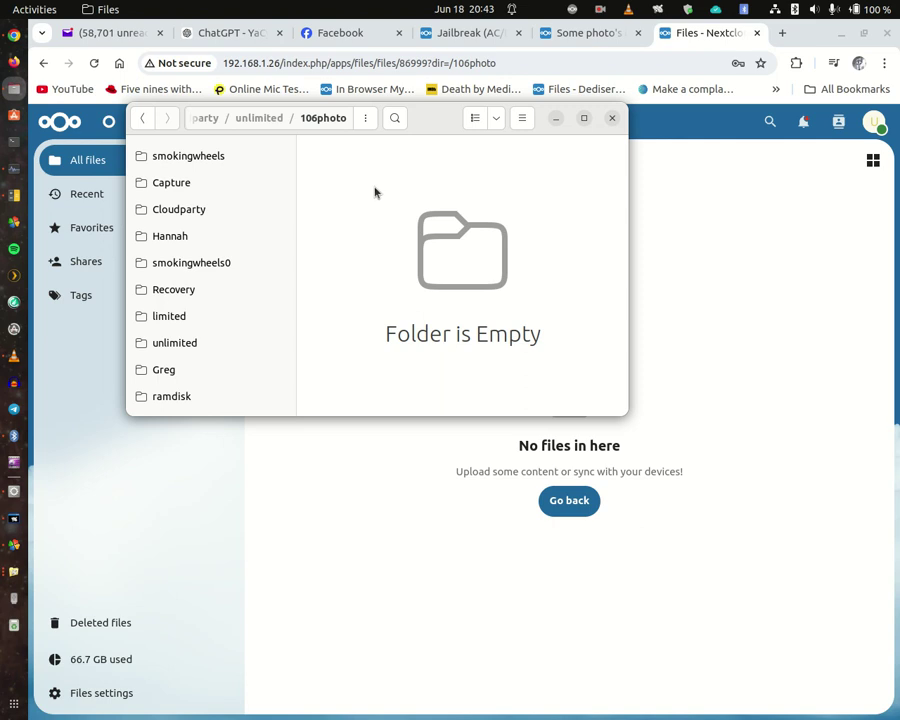
pyautogui.rightClick(375, 192)
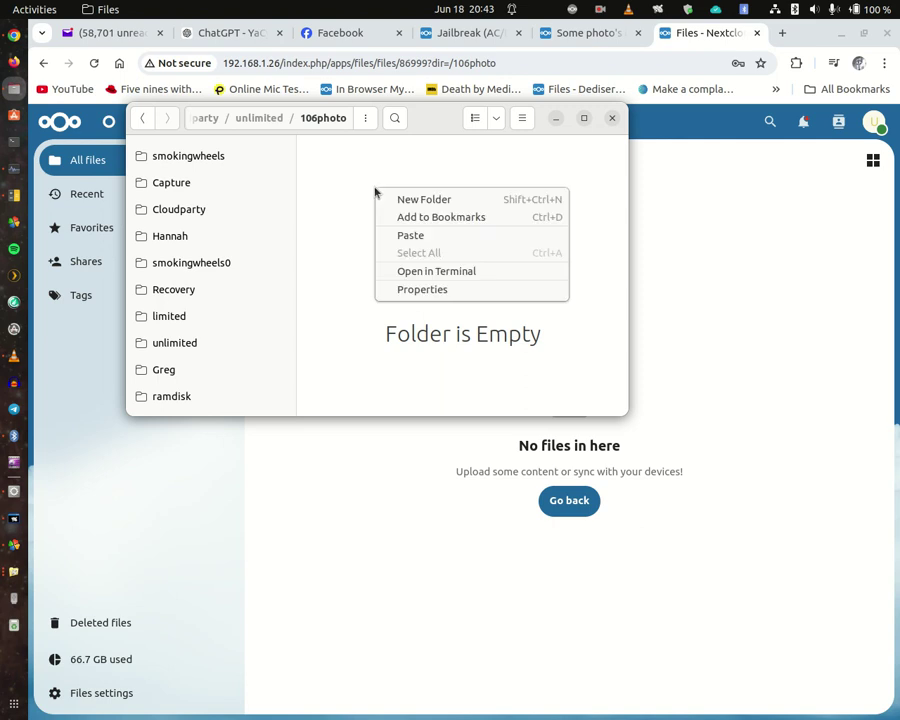
pyautogui.click(410, 235)
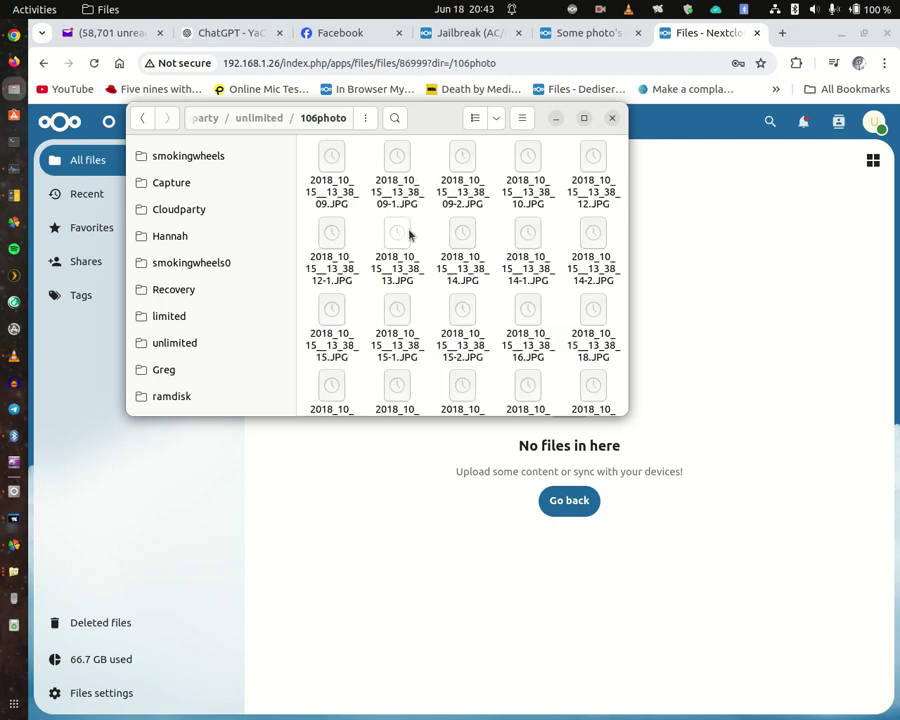
pyautogui.click(575, 12)
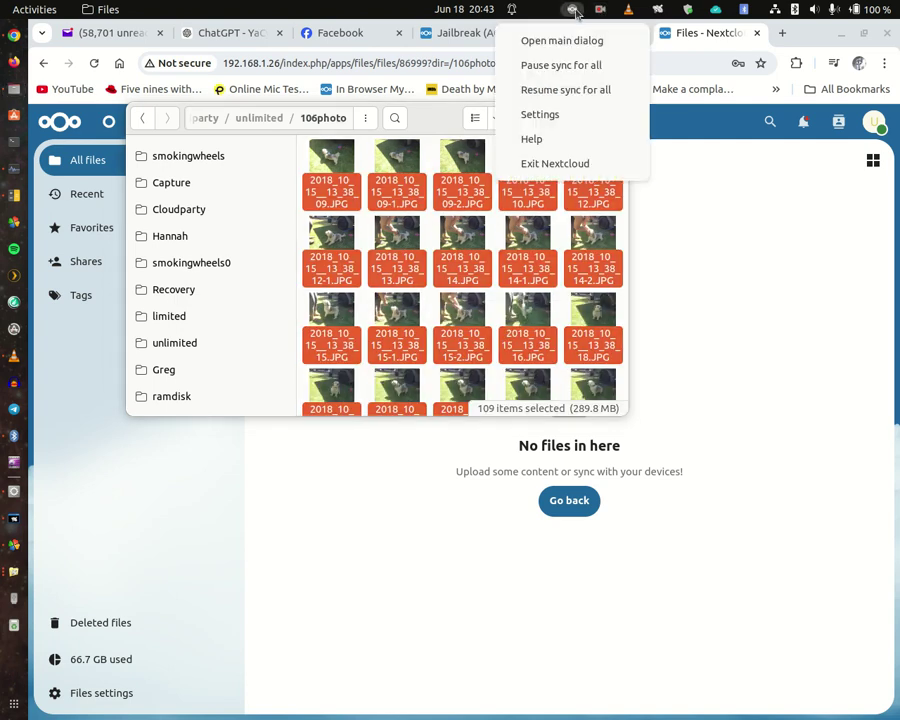
pyautogui.click(563, 43)
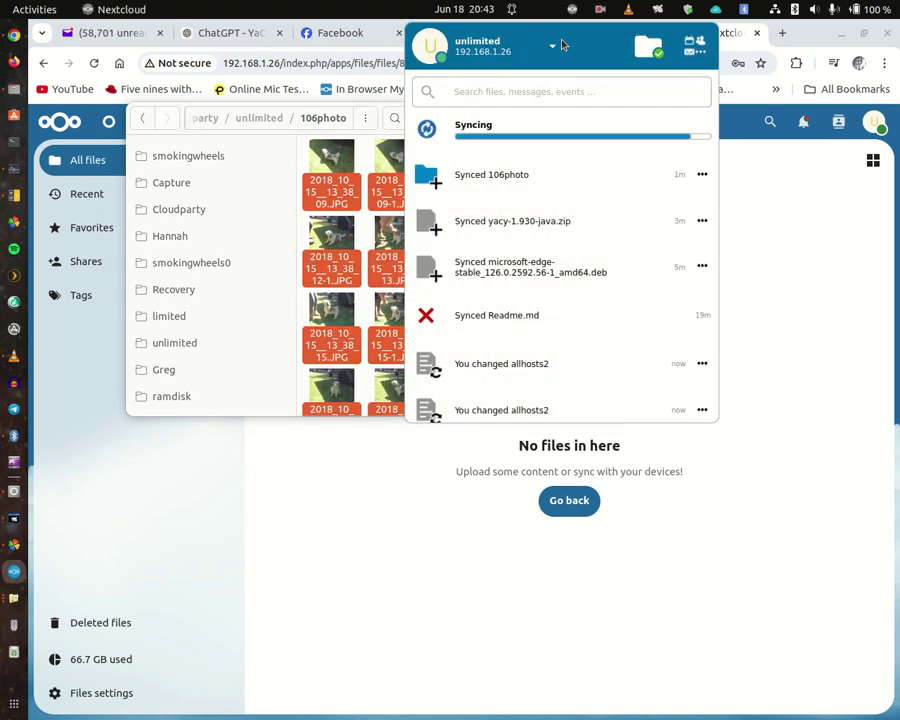
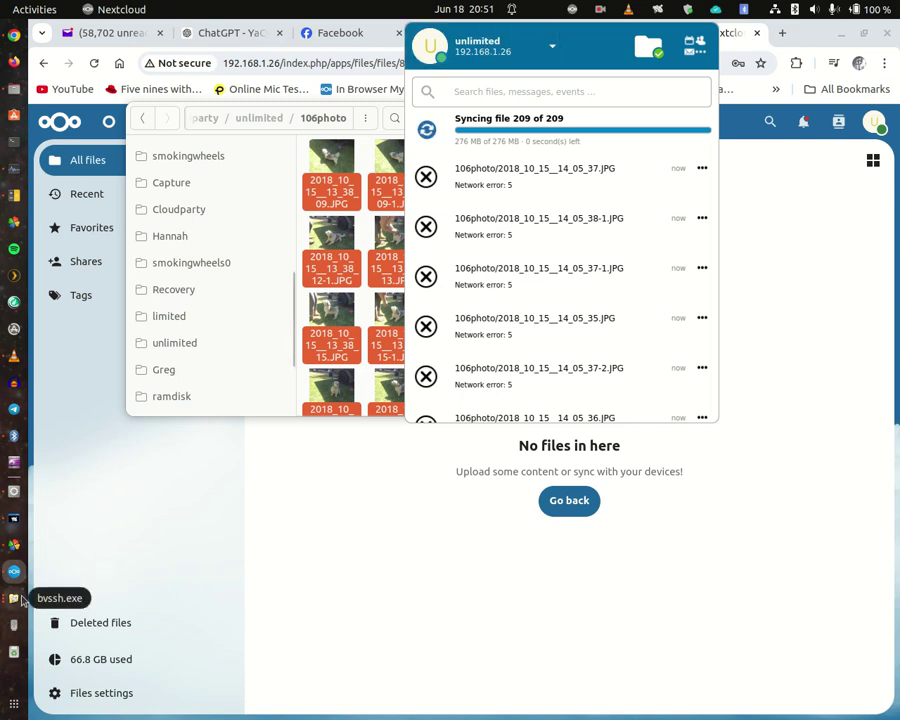
# Step: Switch to Bitvise SFTP, refresh the remote listing and recheck the uploads folder under data/unlimited
pyautogui.click(14, 597)
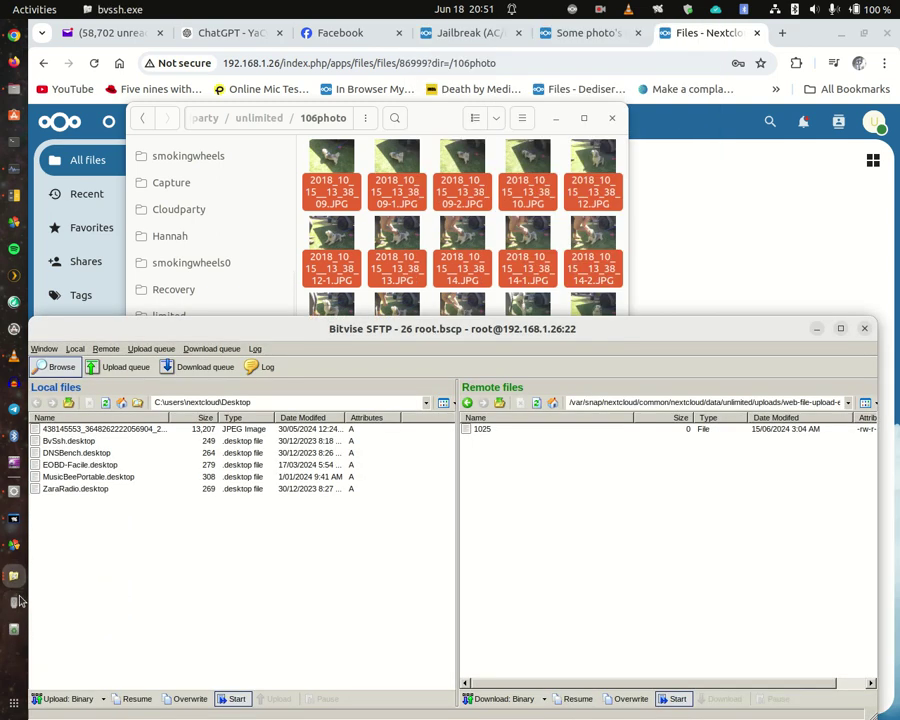
pyautogui.click(535, 403)
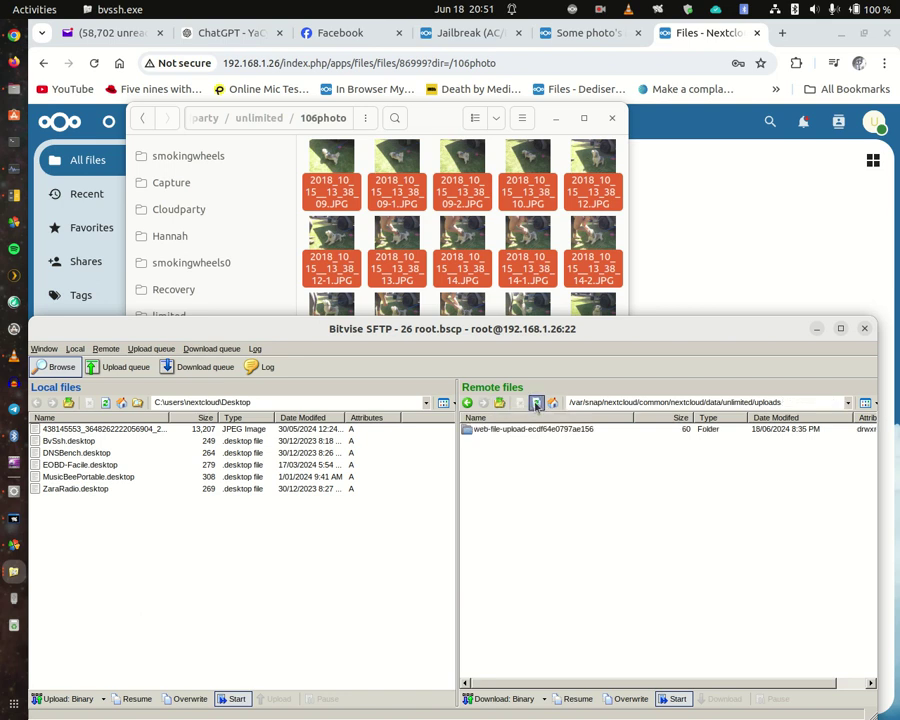
pyautogui.click(499, 402)
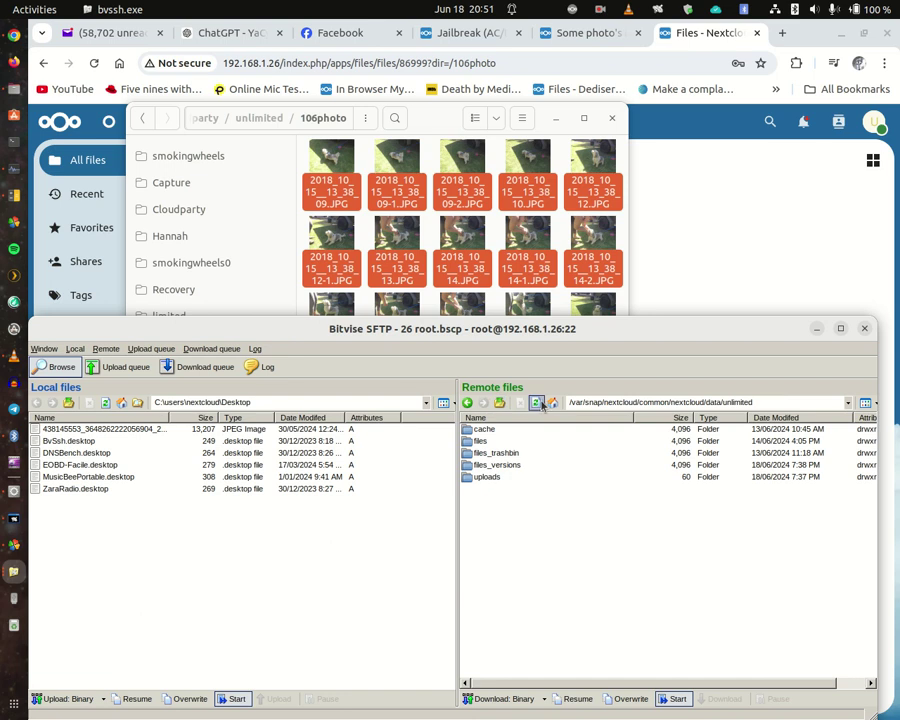
pyautogui.doubleClick(487, 477)
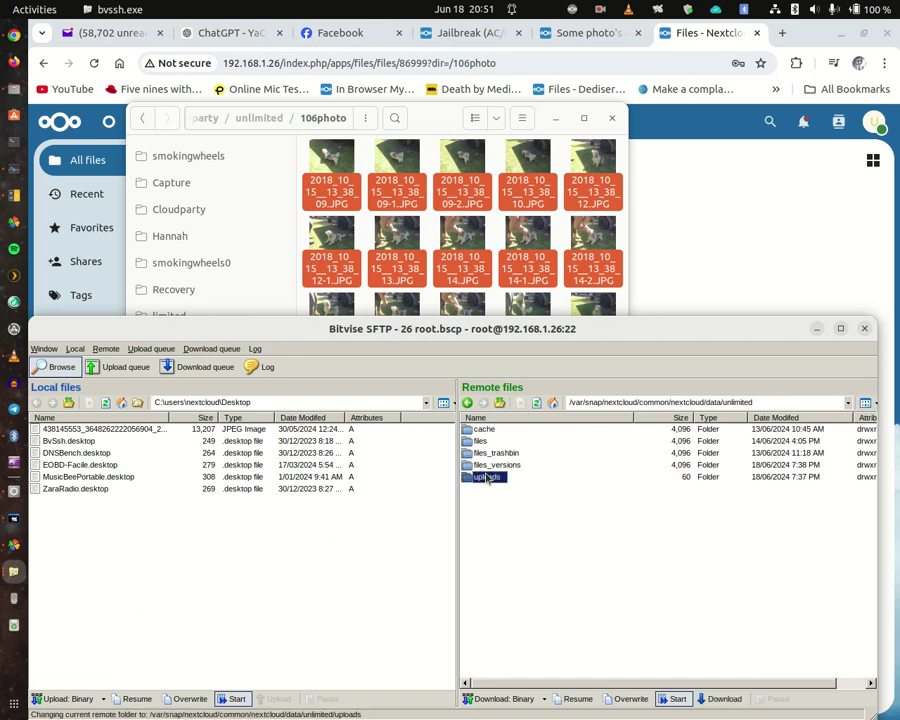
# Step: Go up to the remote nextcloud folder, inspect the refreshed contents of tmp, and return to the nextcloud folder
pyautogui.click(499, 402)
pyautogui.click(499, 402)
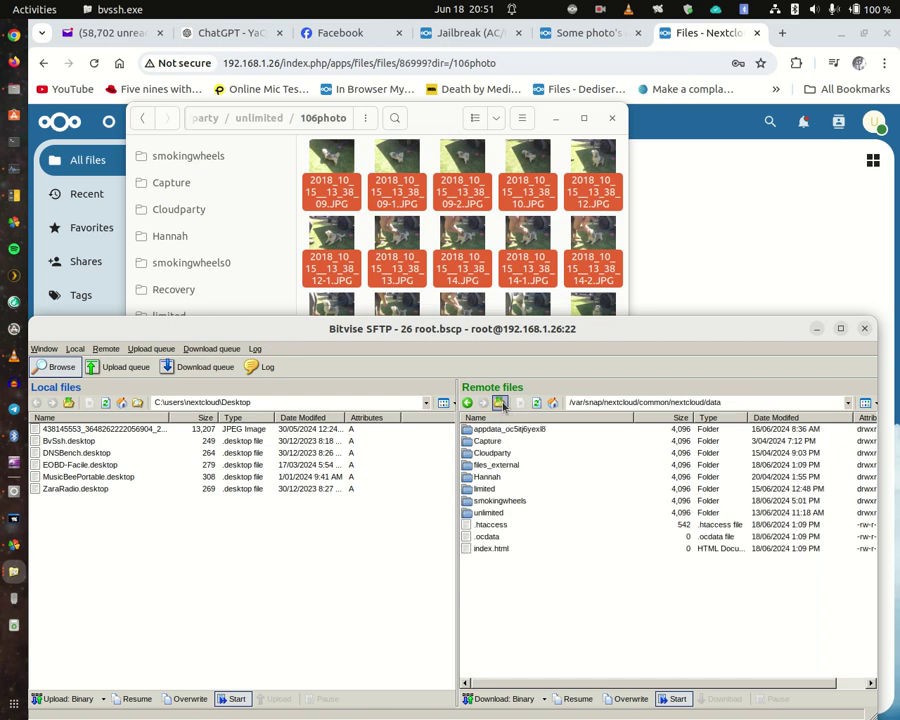
pyautogui.click(499, 402)
pyautogui.doubleClick(478, 441)
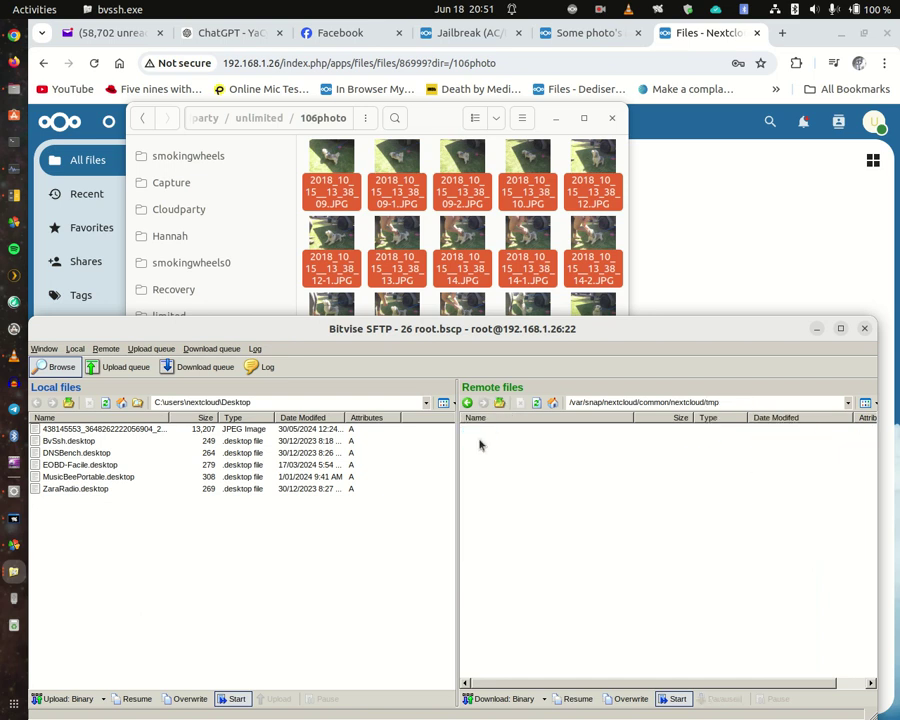
pyautogui.click(537, 402)
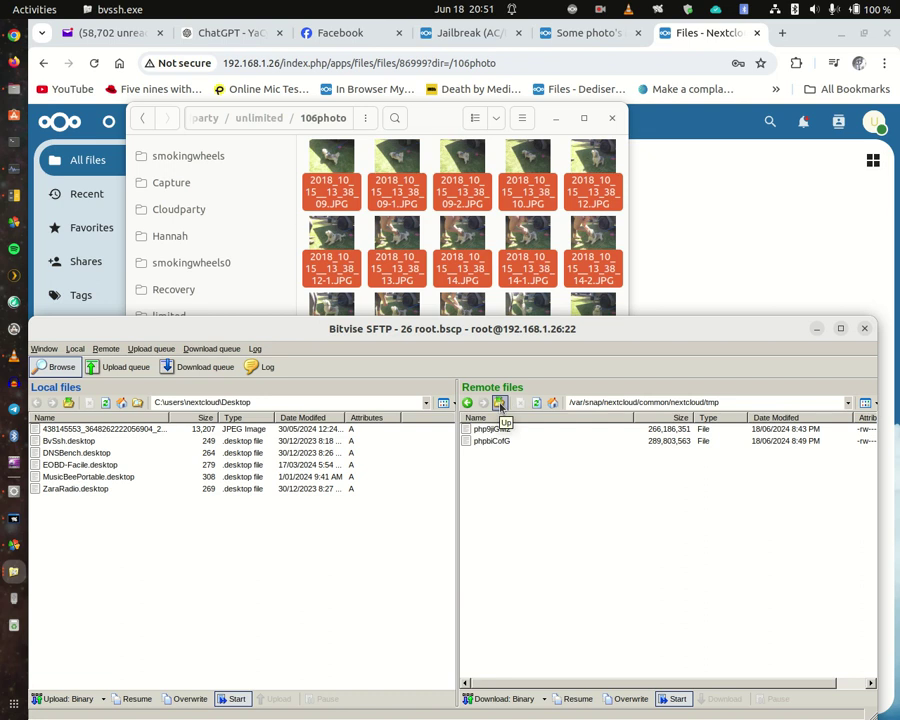
pyautogui.click(500, 404)
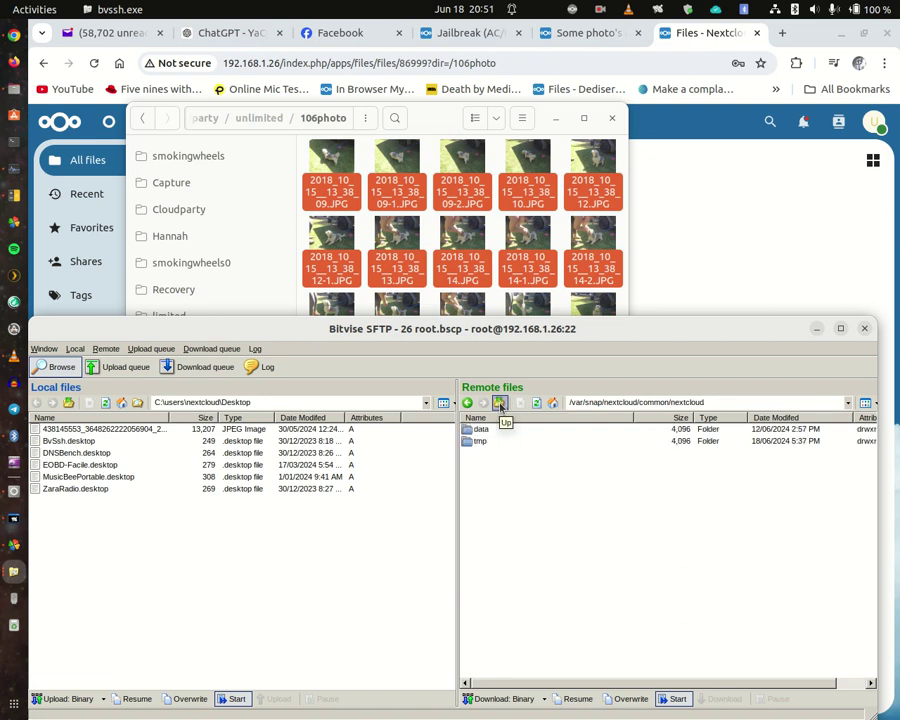
pyautogui.click(501, 404)
# Step: In the Nextcloud desktop client's main dialog, look through the 106photo sync activity and reopen the dialog to recheck the sync status
pyautogui.click(572, 9)
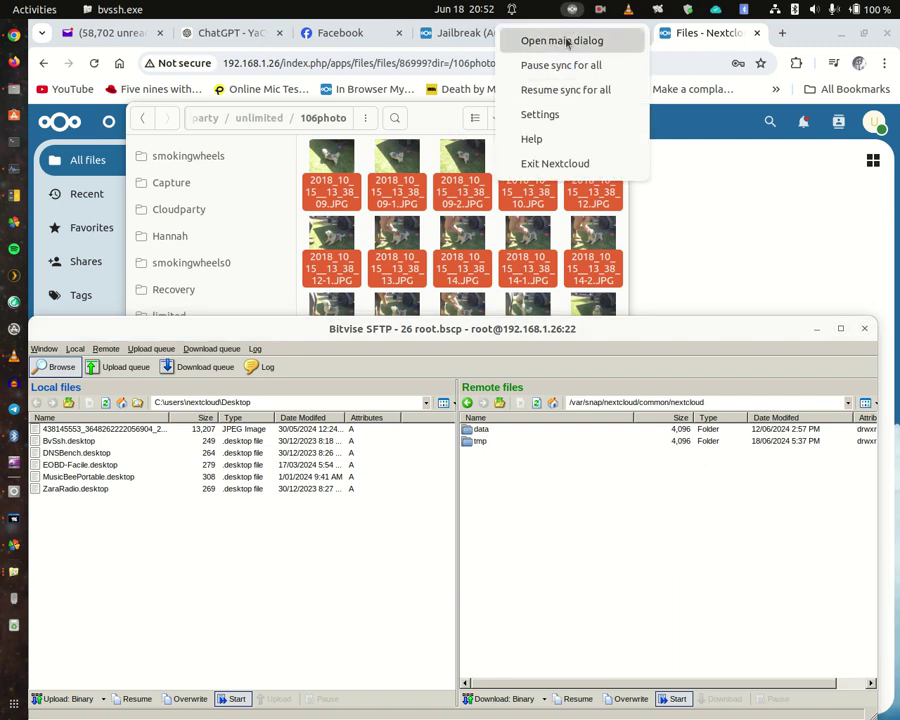
pyautogui.click(562, 41)
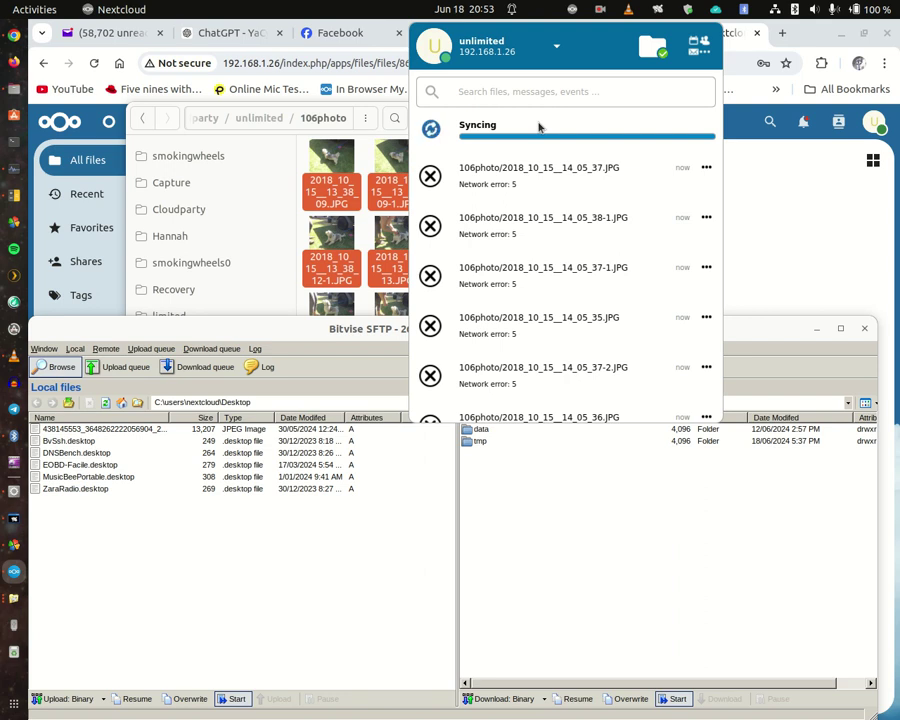
pyautogui.scroll(-5, 515, 158)
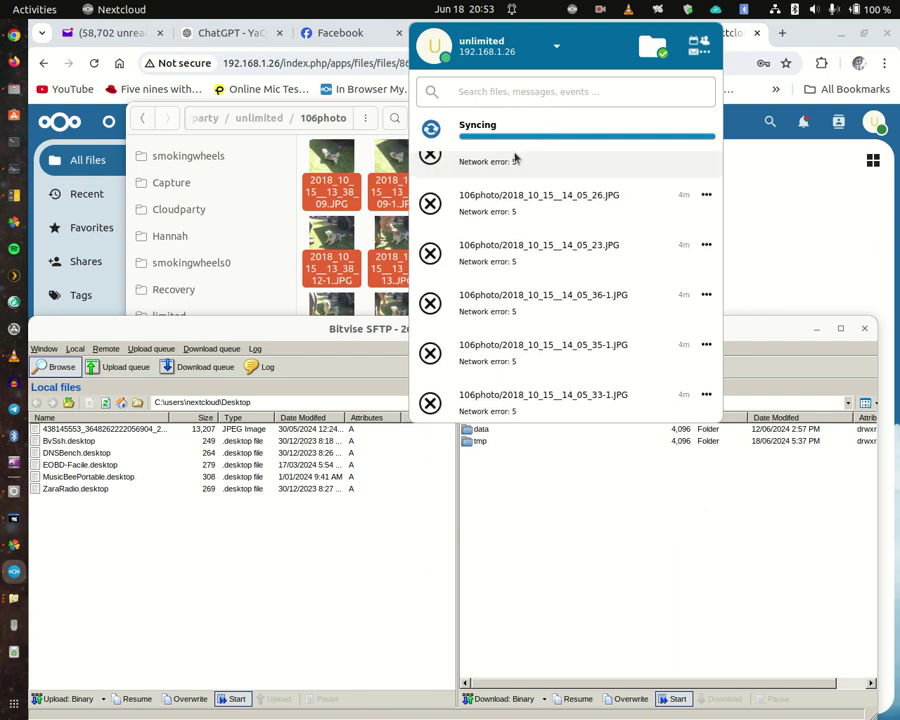
pyautogui.scroll(3, 500, 194)
pyautogui.scroll(-1, 522, 220)
pyautogui.scroll(1, 522, 220)
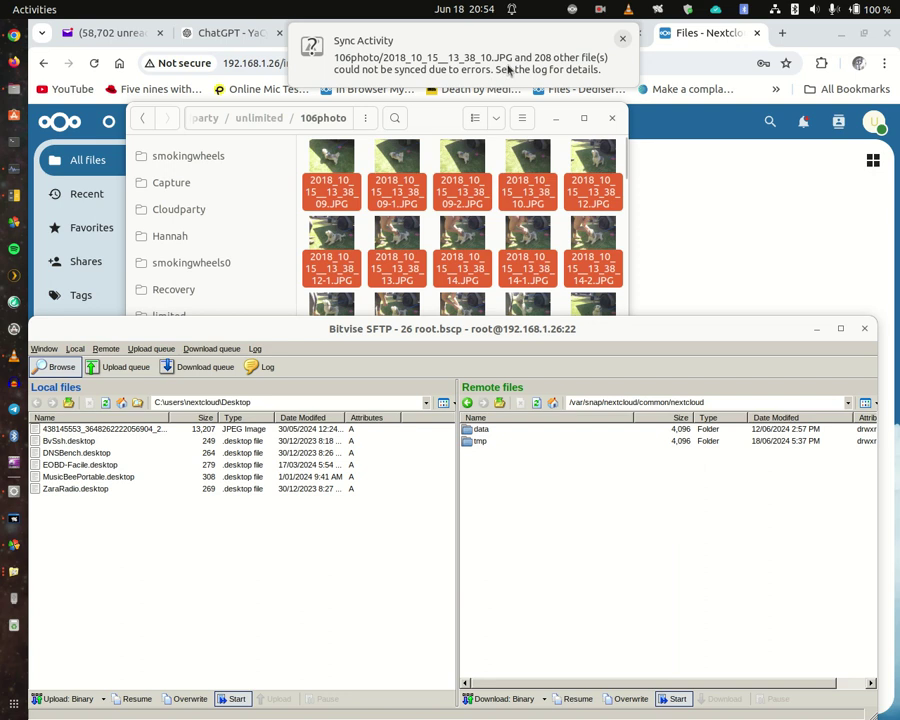
pyautogui.click(573, 10)
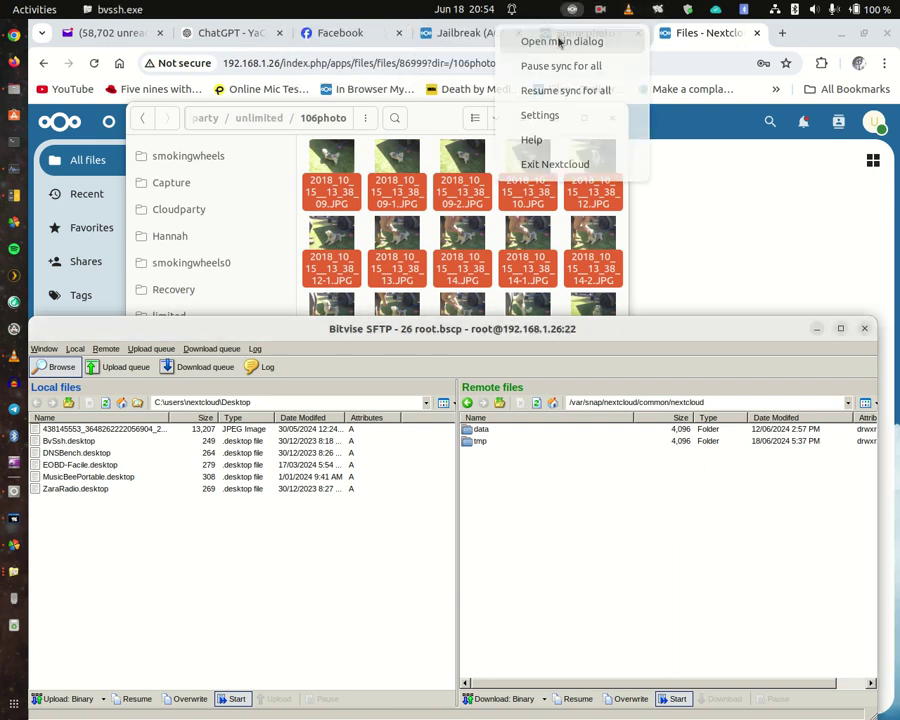
pyautogui.click(560, 40)
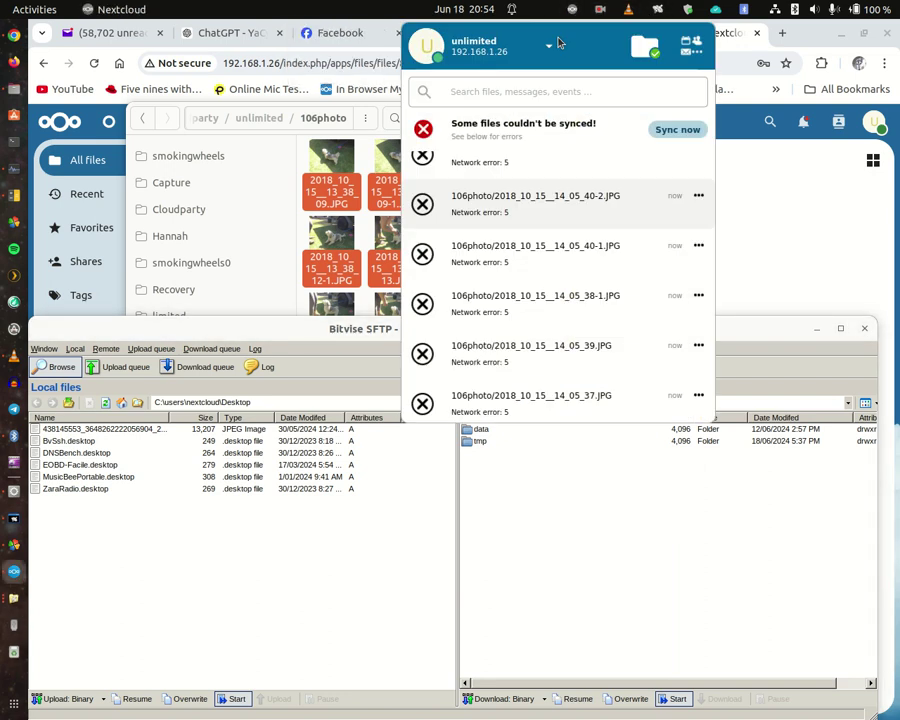
# Step: Start a manual sync in the Nextcloud client, and open the Apple-15-10-18 folder inside limited in the file manager
pyautogui.click(672, 130)
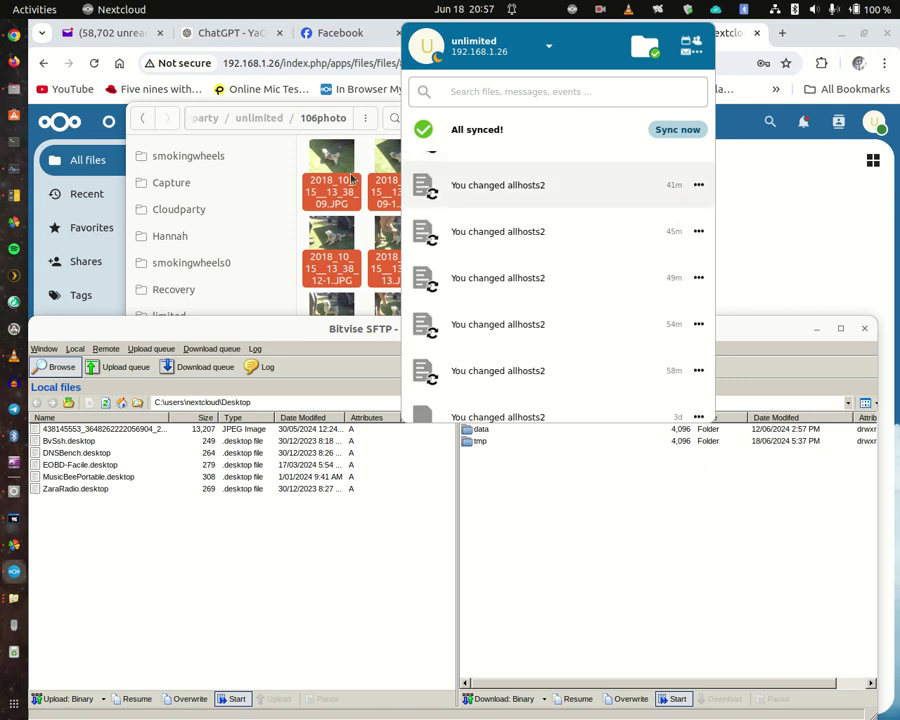
pyautogui.click(325, 119)
pyautogui.click(325, 118)
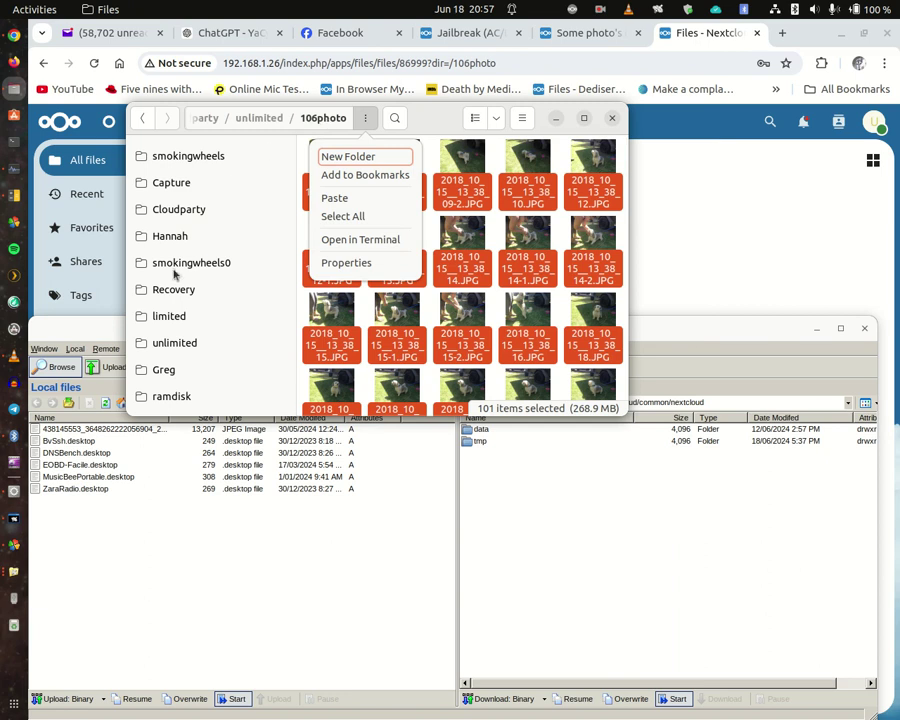
pyautogui.click(164, 316)
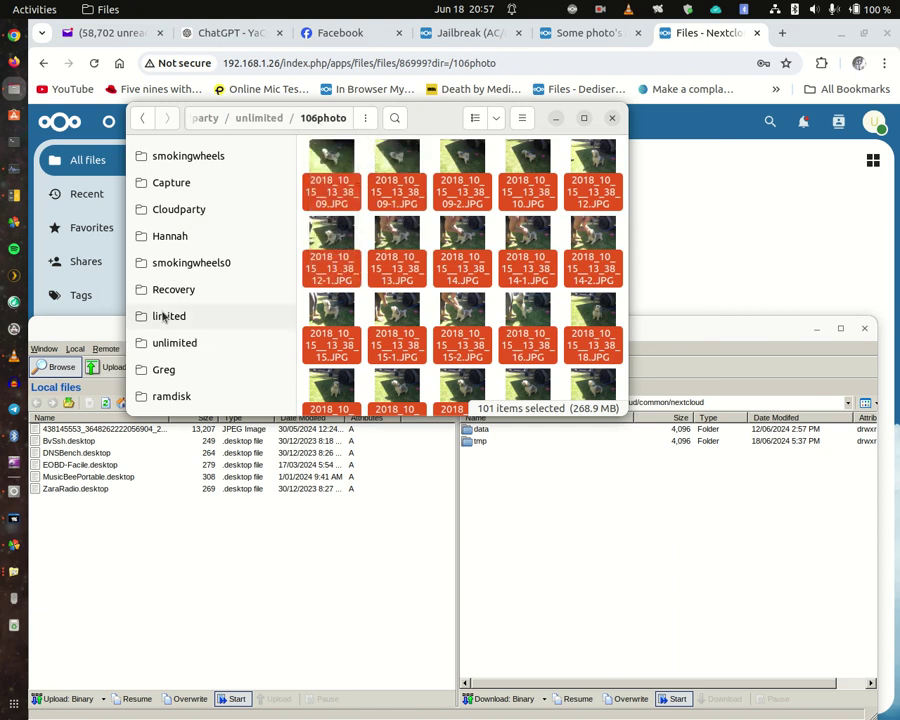
pyautogui.click(164, 317)
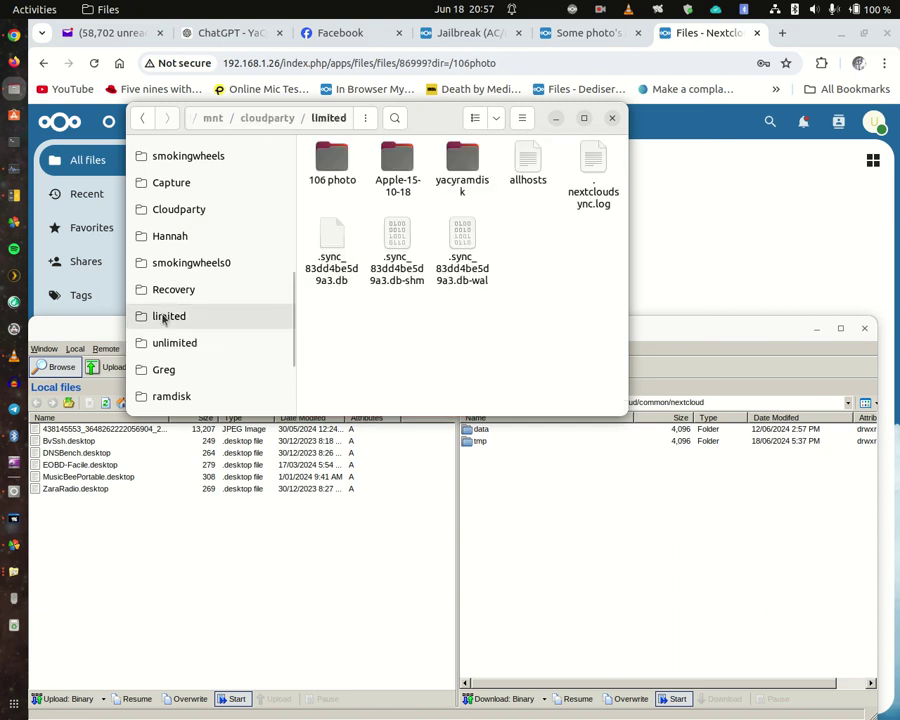
pyautogui.click(398, 160)
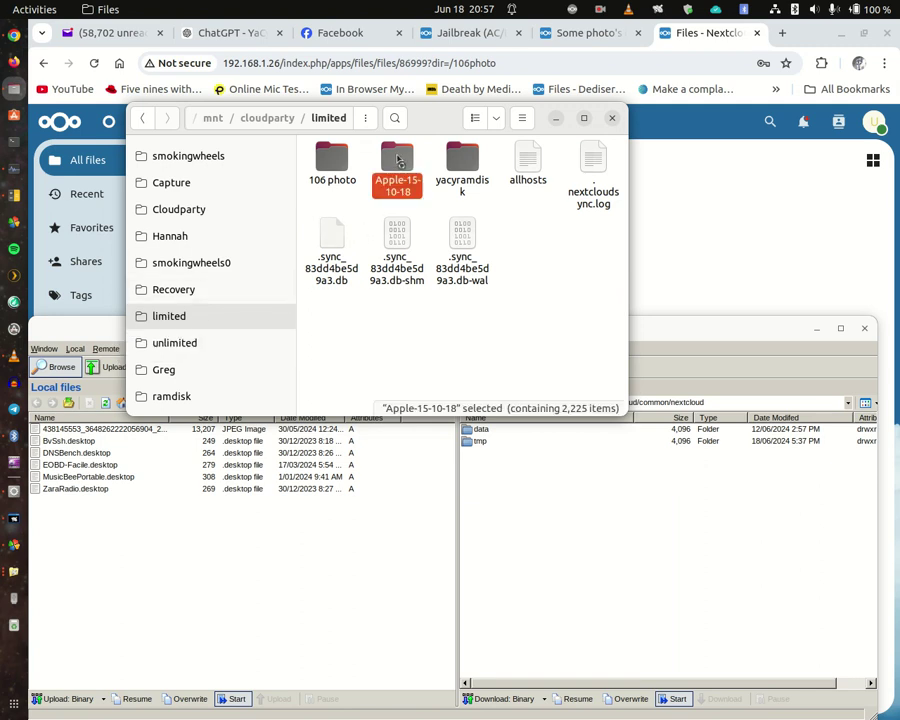
pyautogui.doubleClick(398, 160)
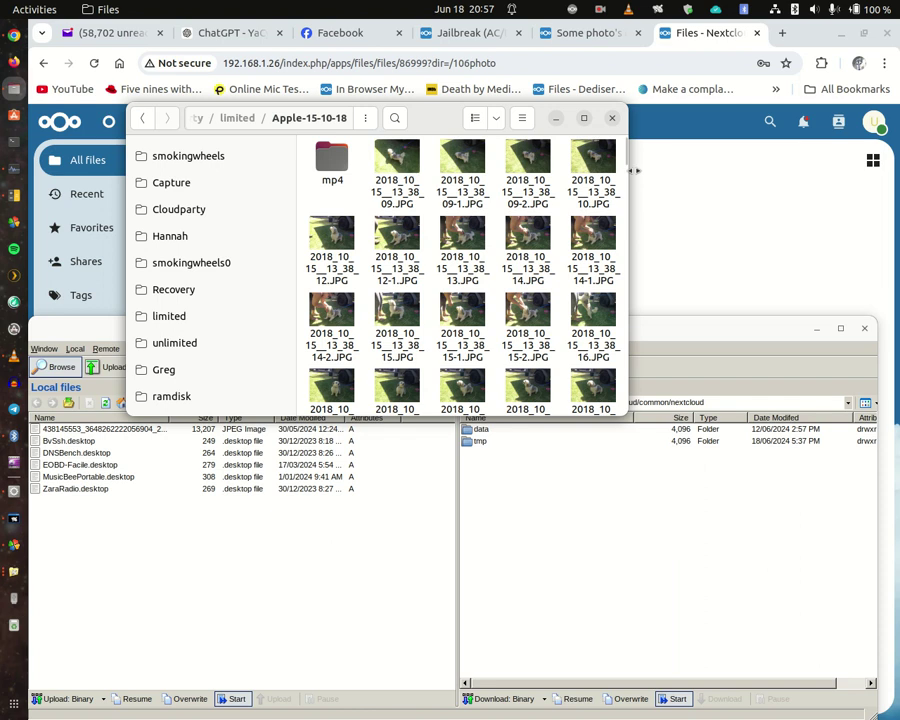
# Step: Select the photos from 2018_10_15__14_45_13-1.JPG through 2018_10_15__14_45_35-1.JPG at the end of Apple-15-10-18
pyautogui.moveTo(626, 166); pyautogui.dragTo(624, 380)
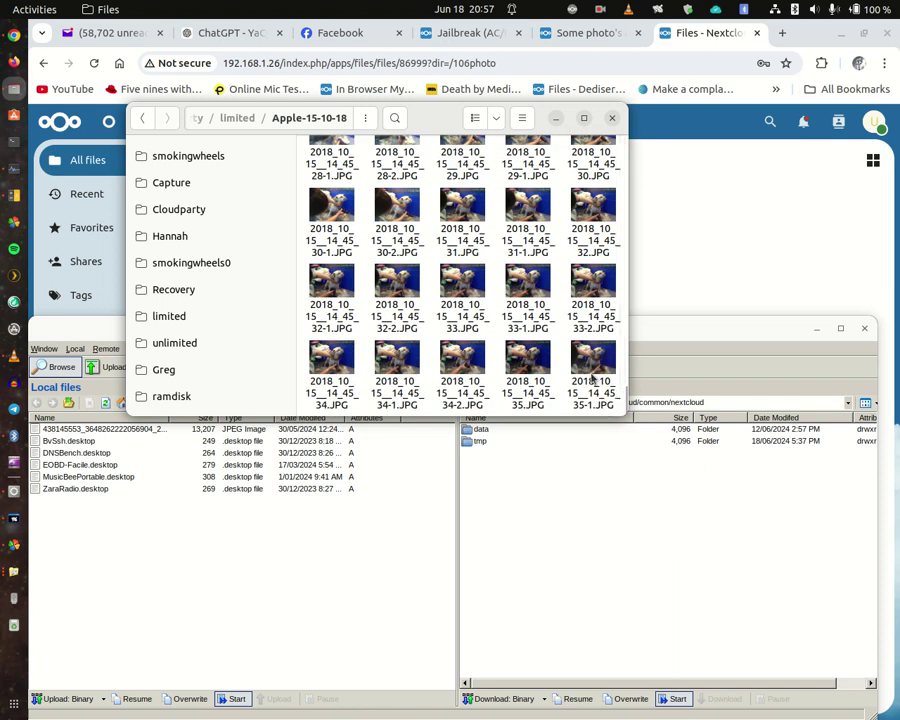
pyautogui.click(593, 368)
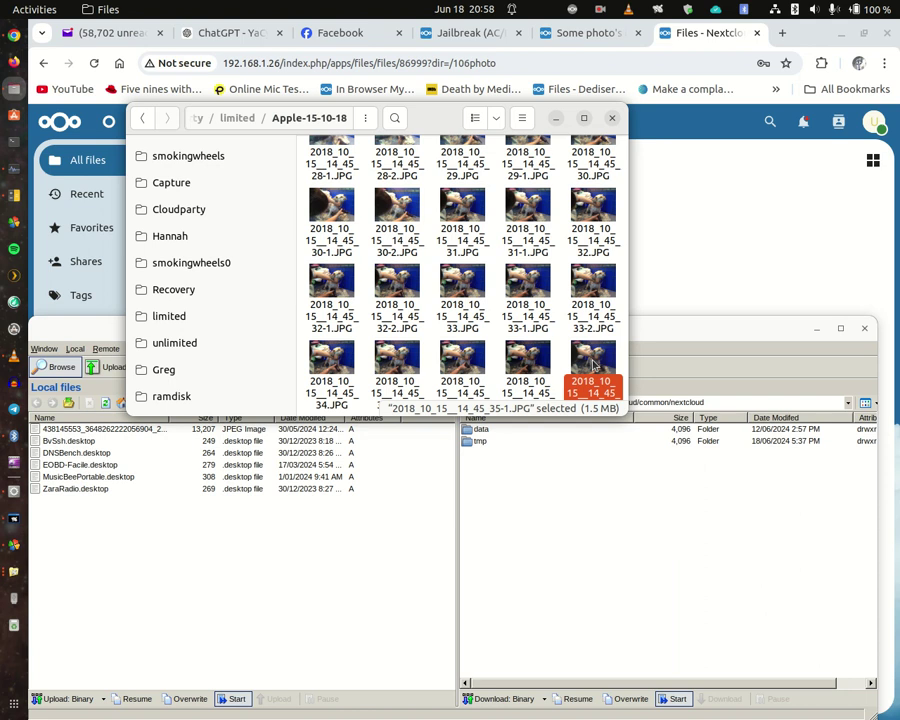
pyautogui.scroll(10, 593, 366)
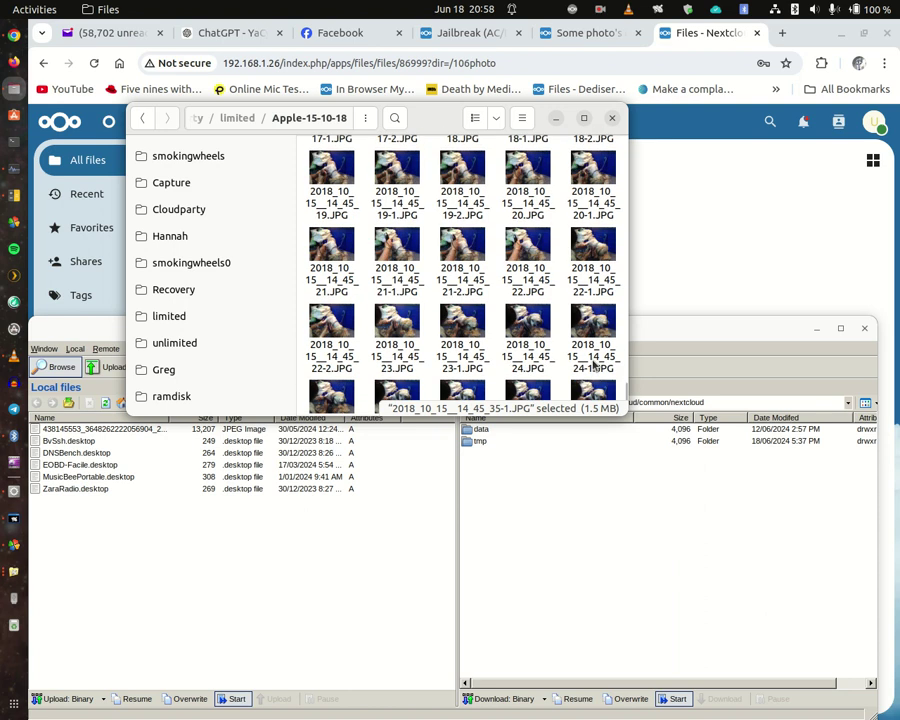
pyautogui.scroll(2, 593, 366)
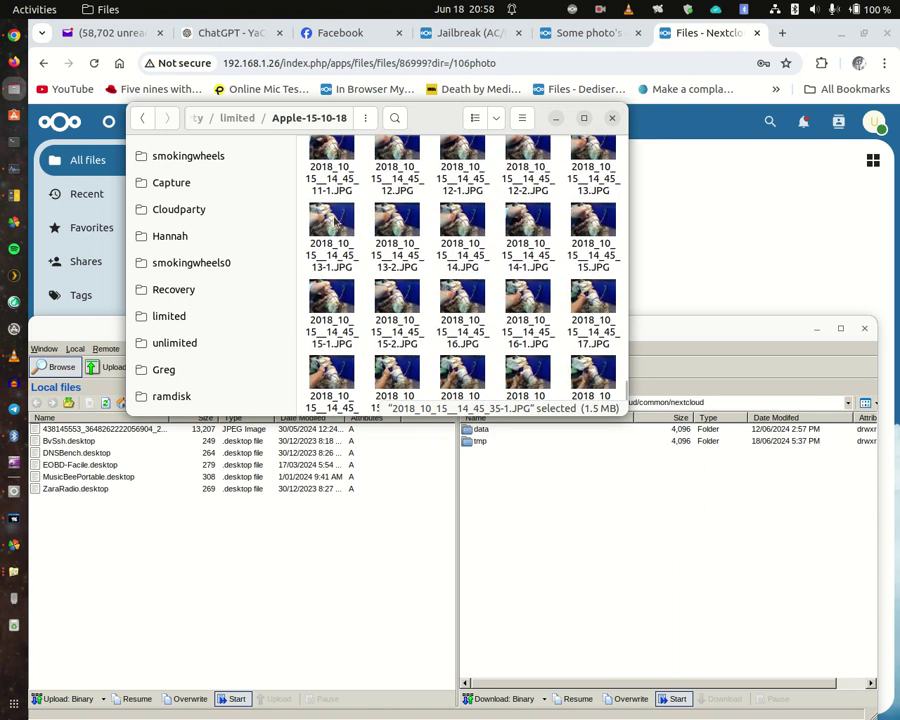
pyautogui.keyDown('shift'); pyautogui.click(337, 222); pyautogui.keyUp('shift')
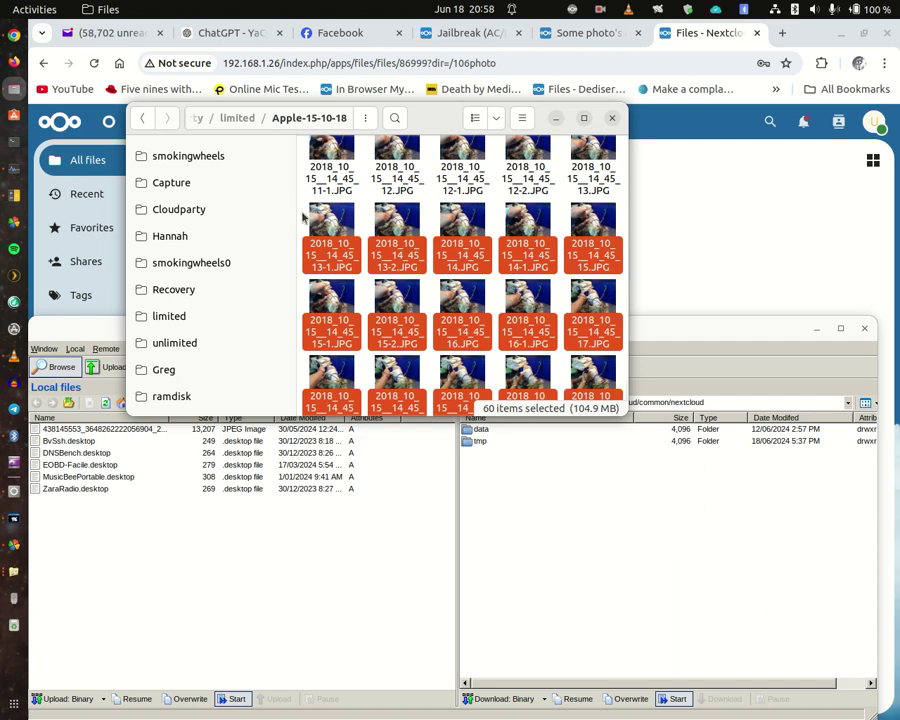
# Step: Open the local 106photo folder inside unlimited and look through its photos down to the last one and back up
pyautogui.scroll(-3, 170, 300)
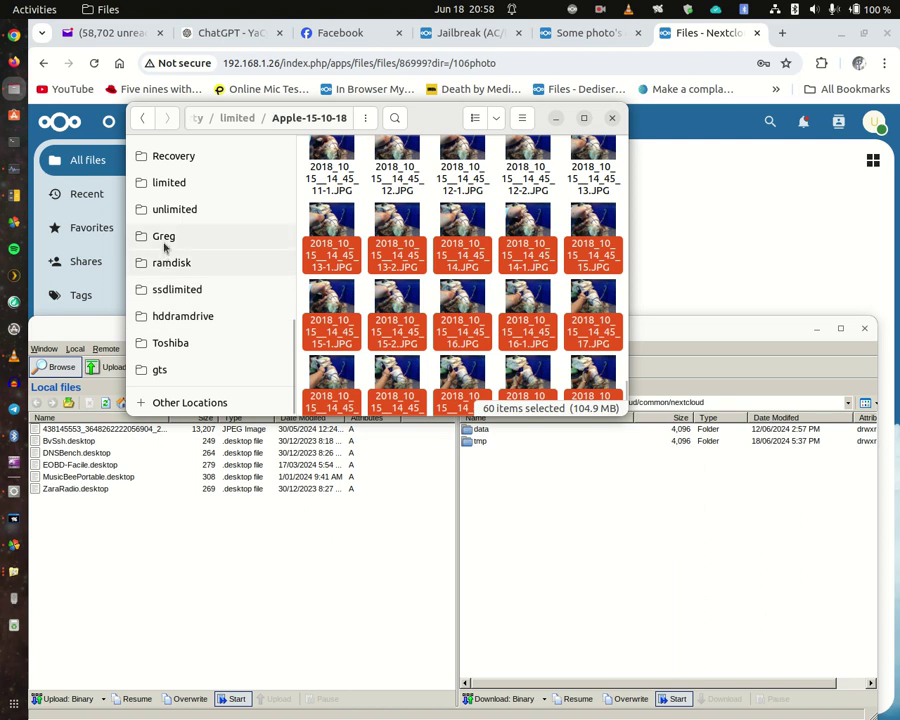
pyautogui.click(172, 210)
pyautogui.doubleClick(334, 168)
pyautogui.scroll(-15, 436, 268)
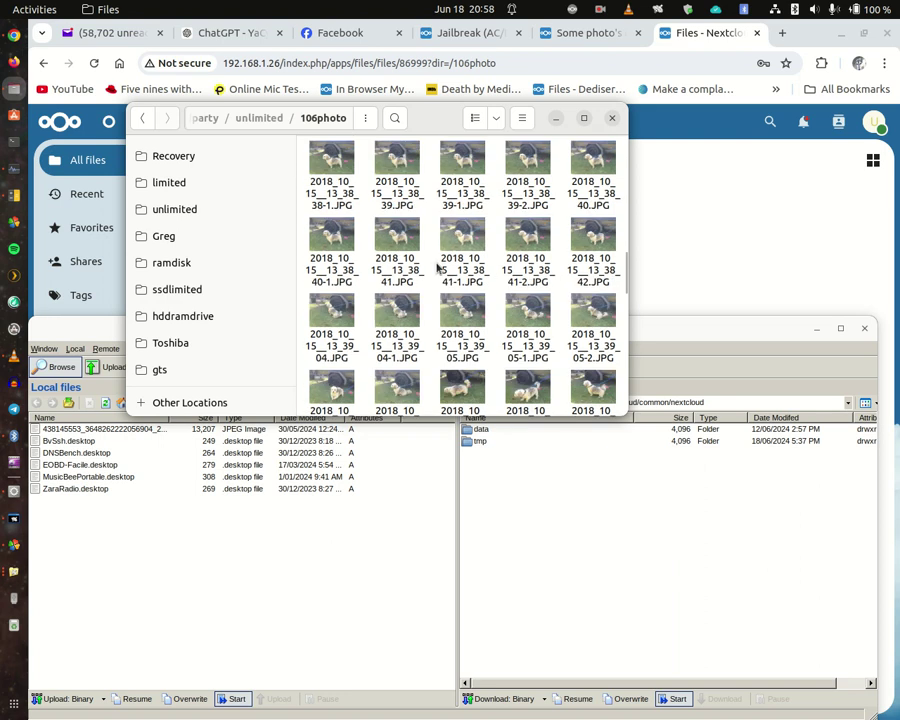
pyautogui.scroll(-3, 436, 268)
pyautogui.scroll(-15, 436, 268)
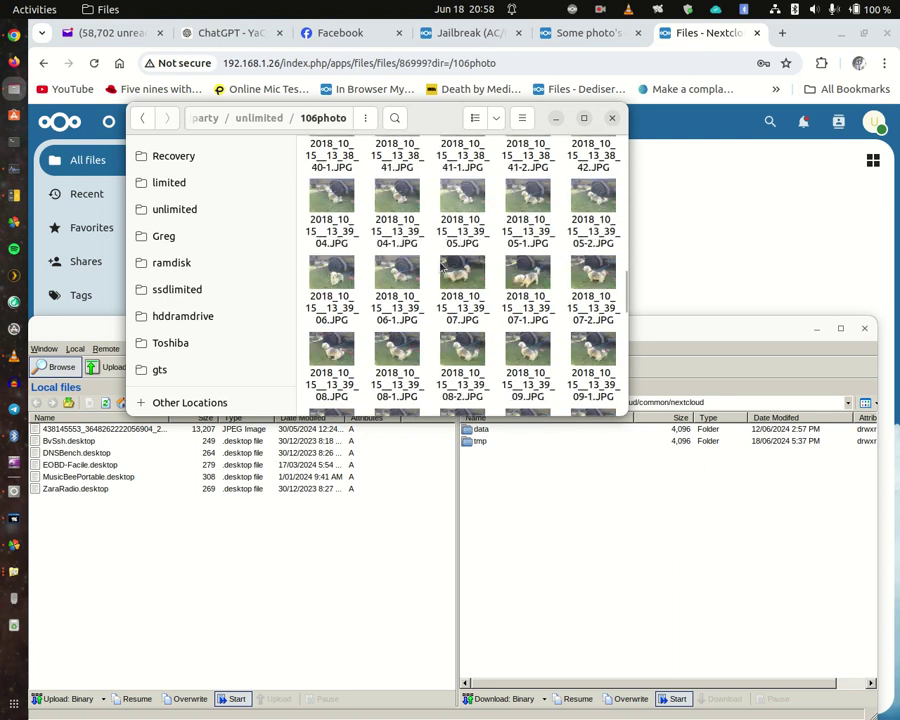
pyautogui.scroll(-3, 493, 272)
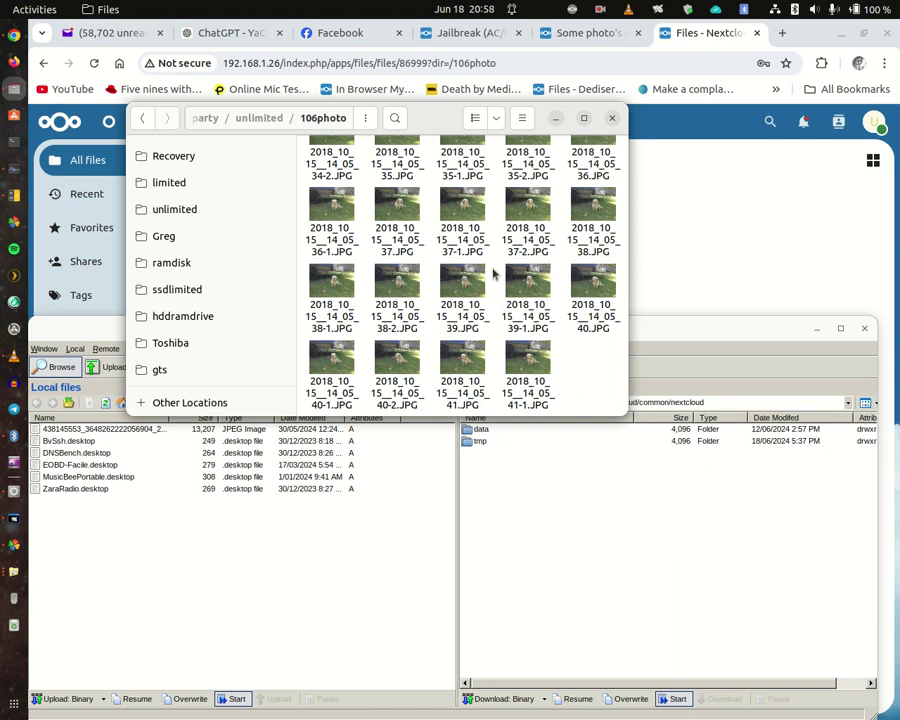
pyautogui.scroll(1, 493, 272)
pyautogui.scroll(-2, 493, 272)
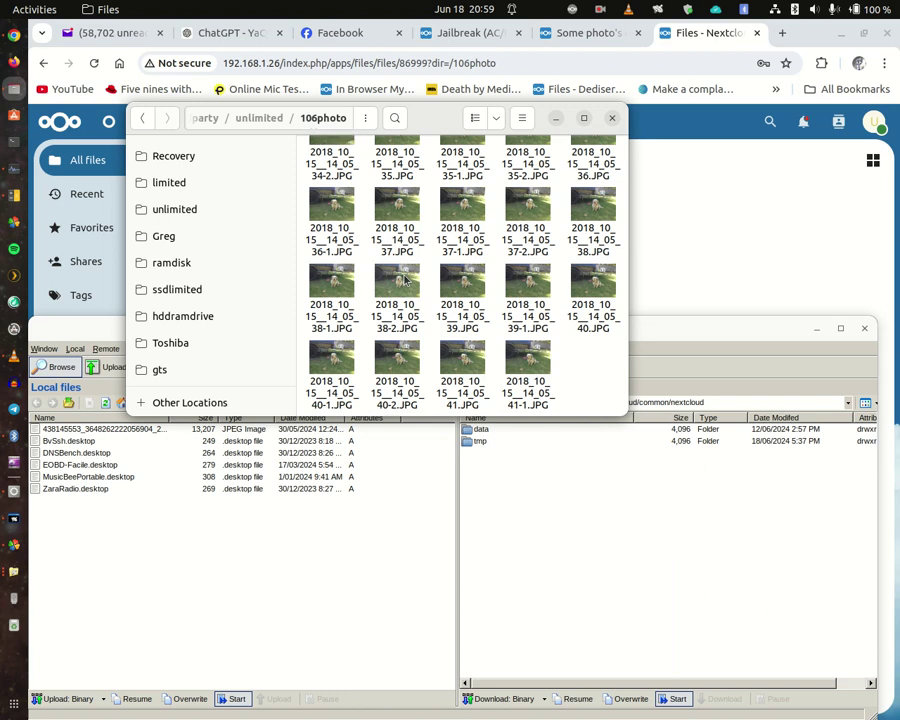
pyautogui.scroll(1, 405, 280)
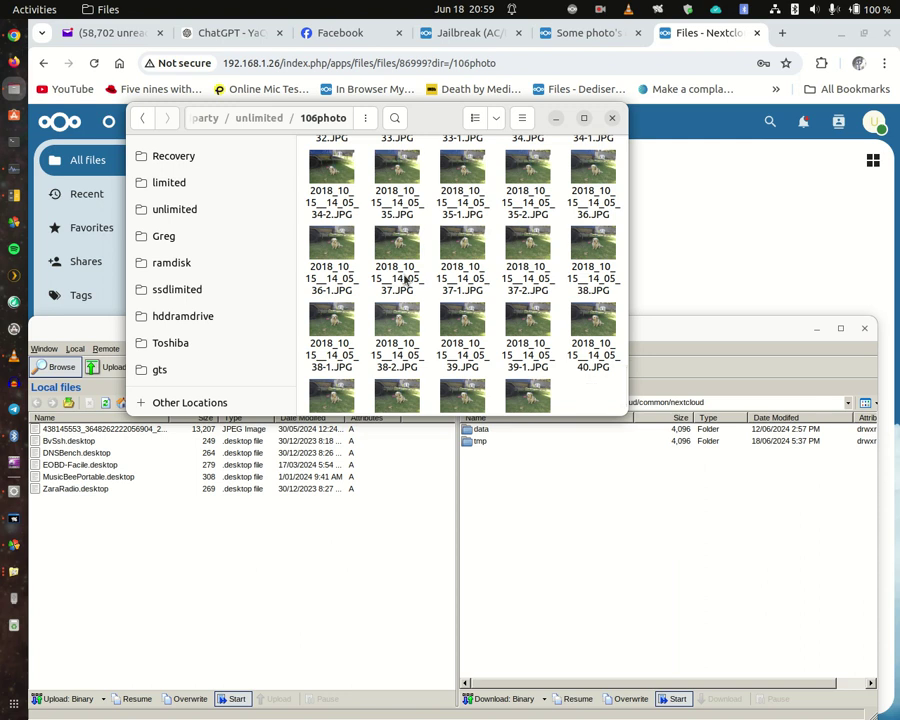
pyautogui.scroll(4, 405, 280)
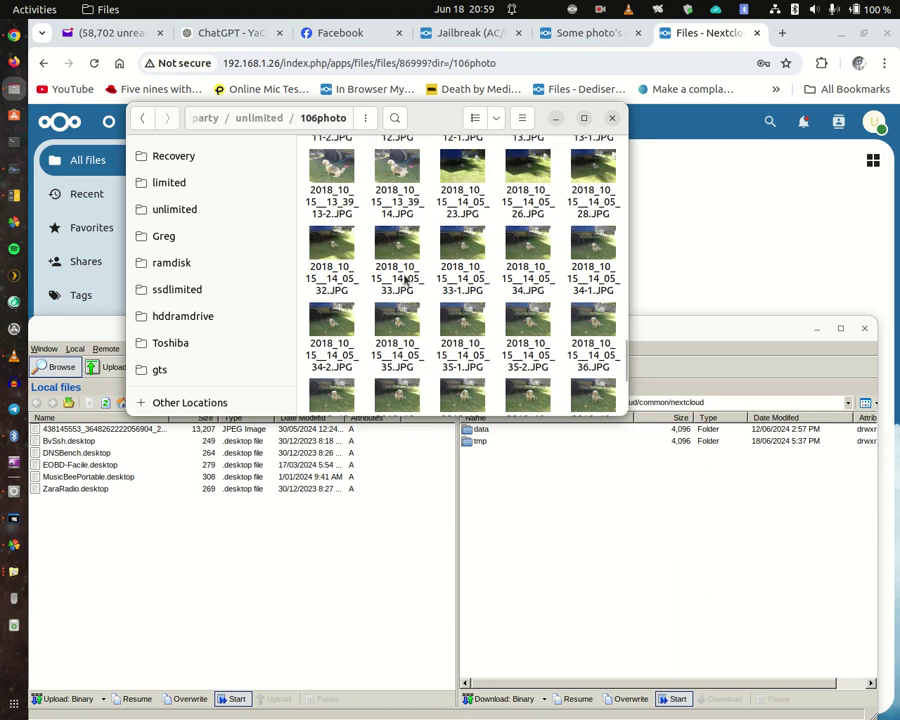
pyautogui.scroll(1, 405, 280)
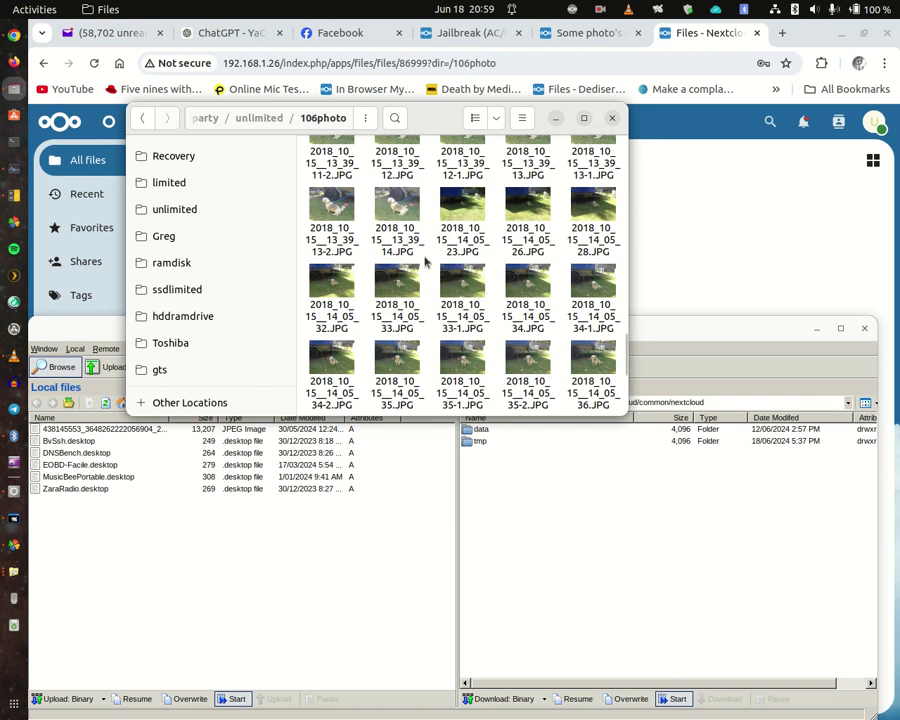
pyautogui.scroll(1, 425, 262)
pyautogui.scroll(5, 425, 262)
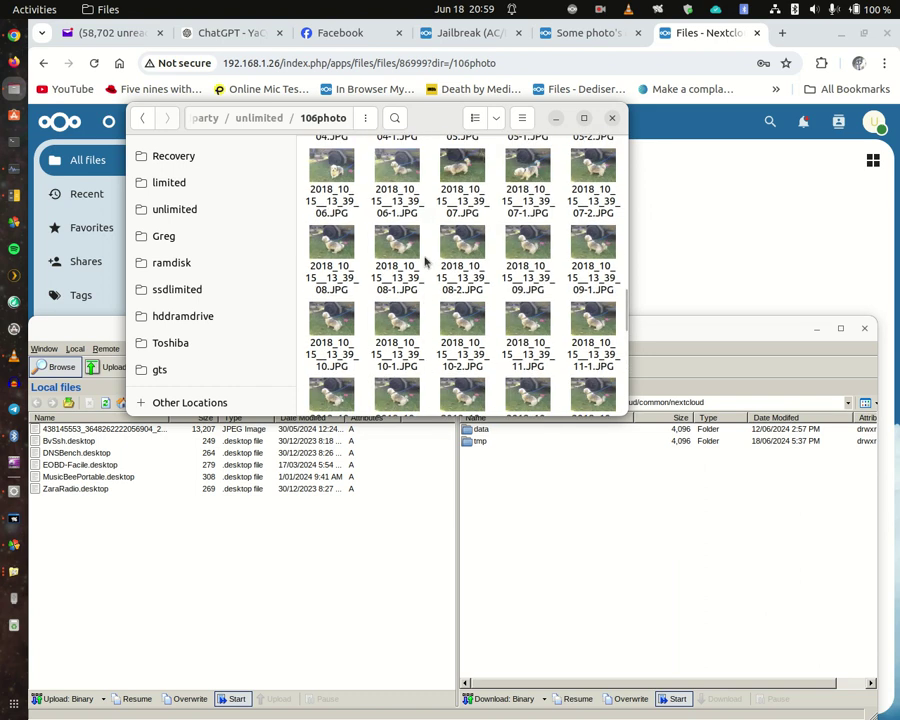
pyautogui.scroll(8, 425, 262)
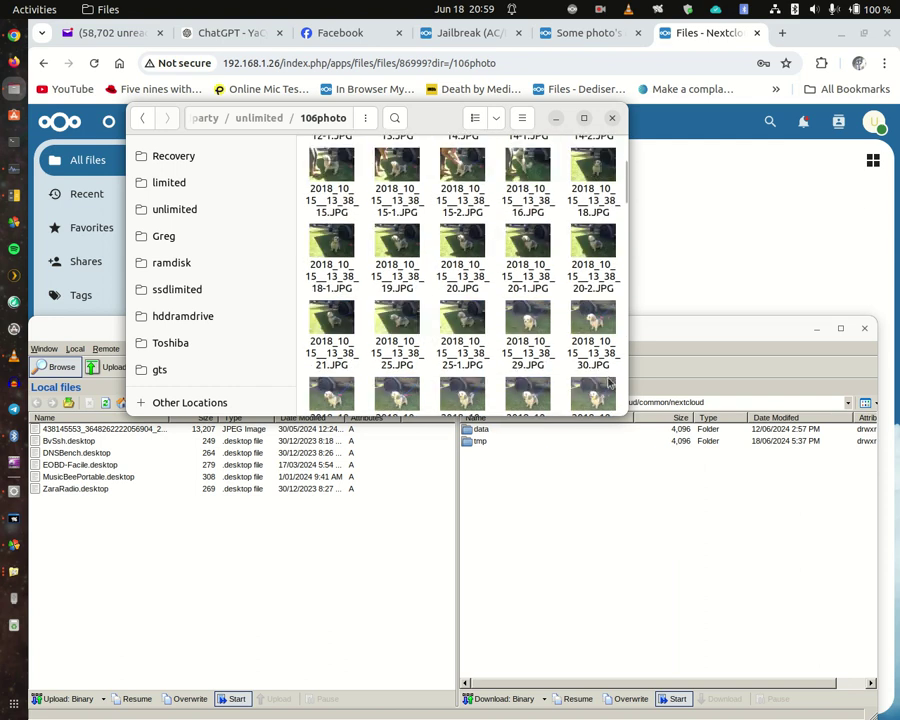
# Step: Switch to Bitvise SFTP, refresh the remote listing of data/unlimited/files and open its 106photo folder
pyautogui.click(693, 346)
pyautogui.doubleClick(480, 429)
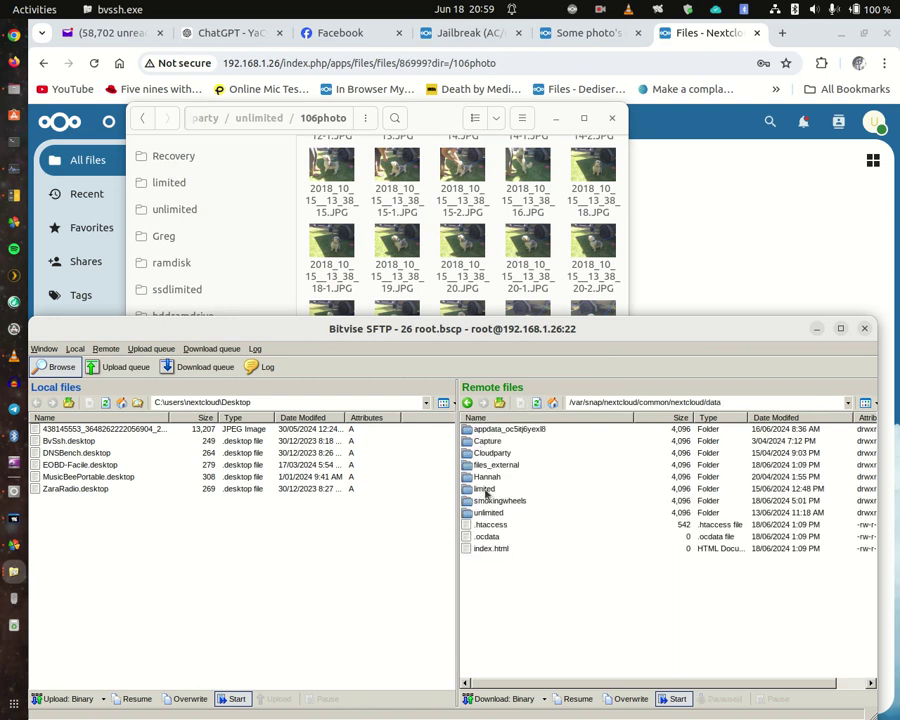
pyautogui.doubleClick(488, 512)
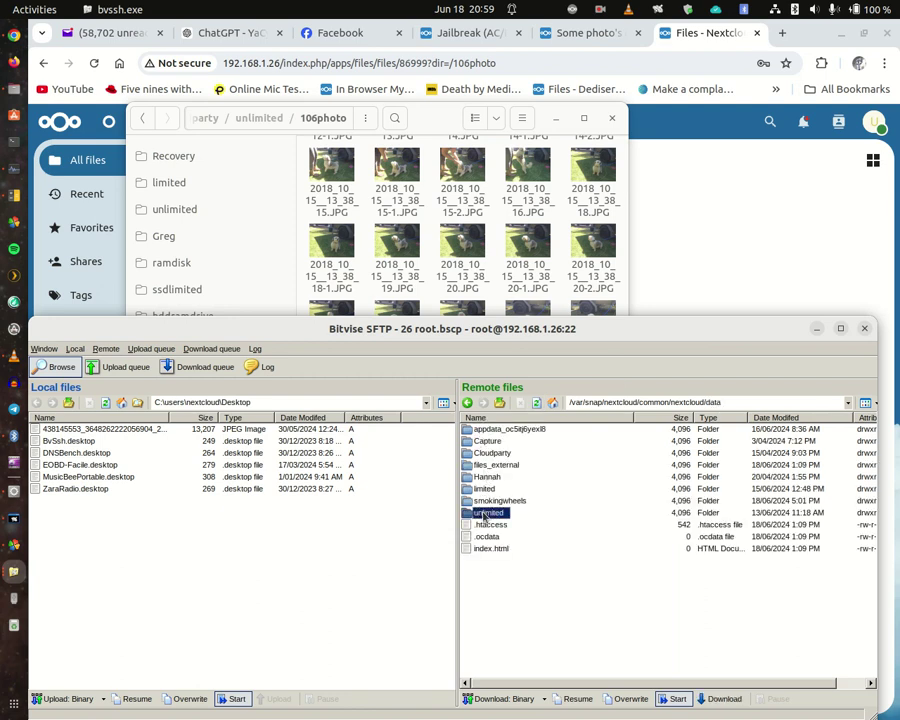
pyautogui.doubleClick(482, 441)
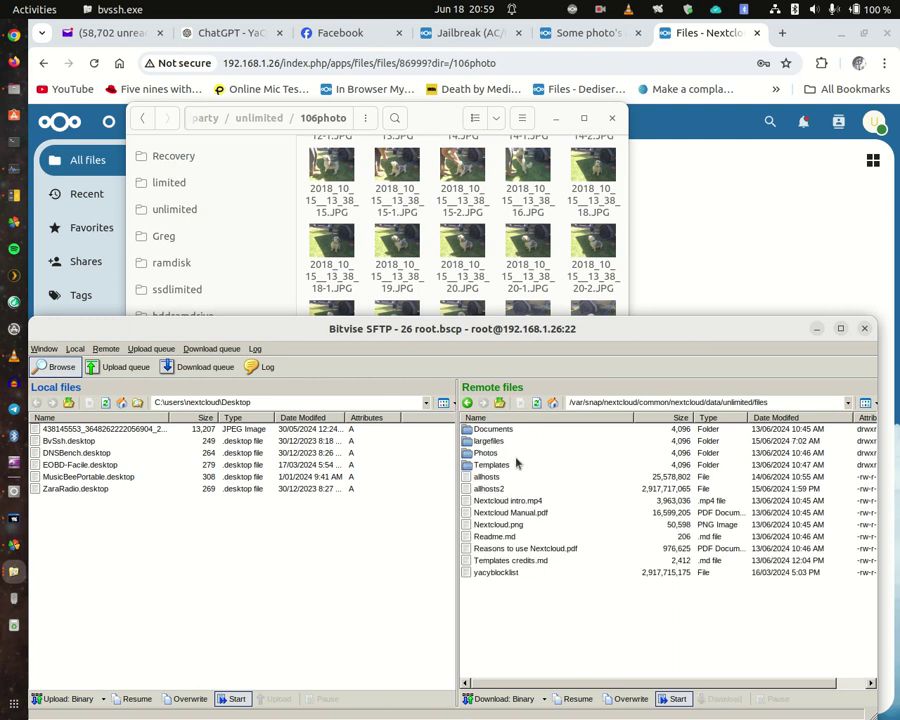
pyautogui.click(537, 404)
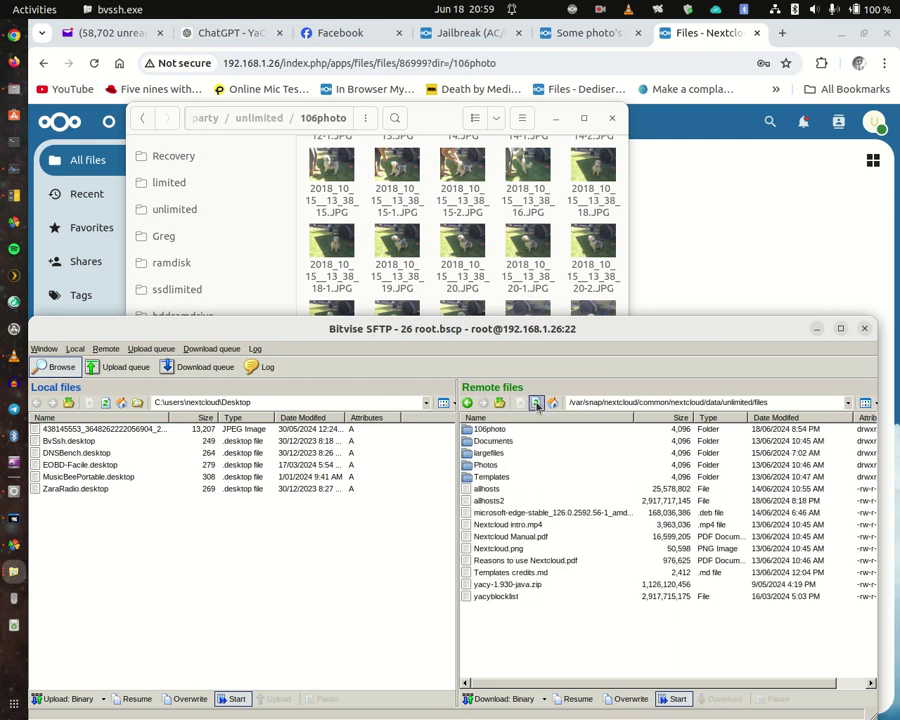
pyautogui.doubleClick(486, 428)
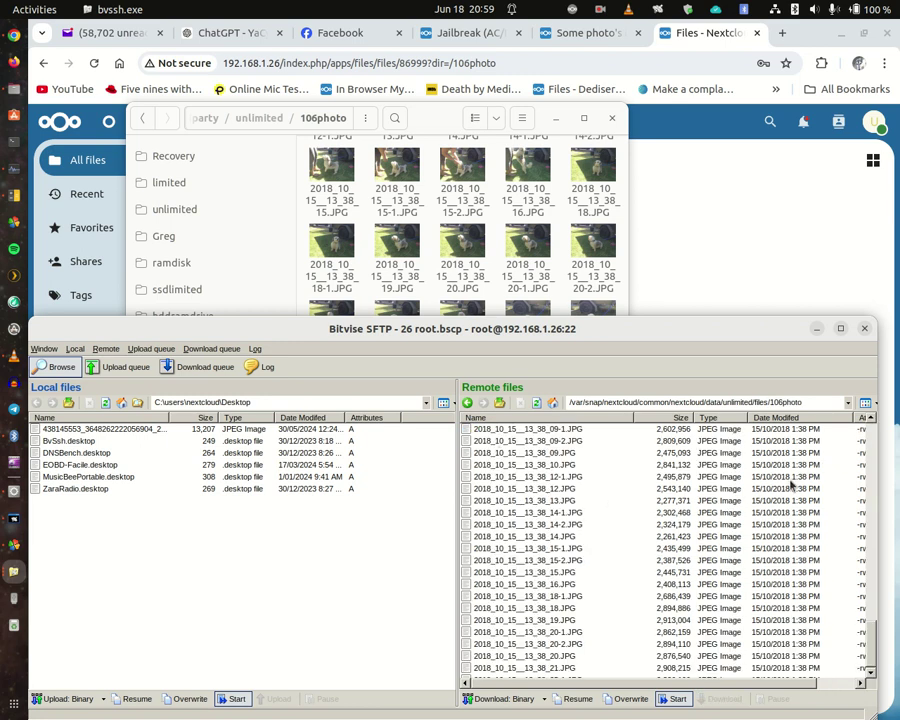
# Step: Look through the remote 106photo photos with their sizes and modified dates, and refresh the listing
pyautogui.scroll(-2, 777, 503)
pyautogui.scroll(-20, 777, 503)
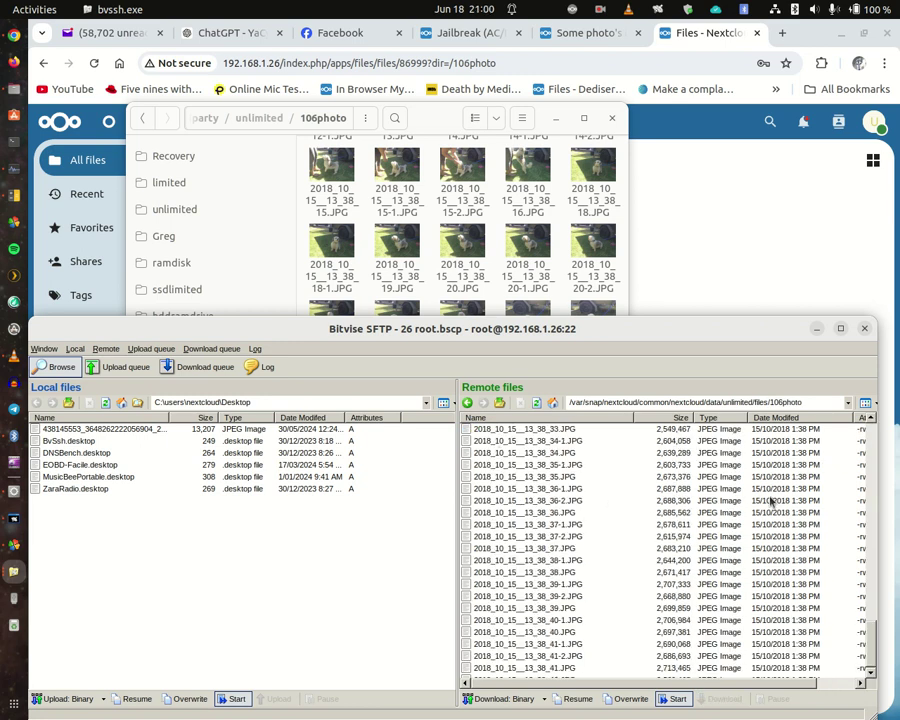
pyautogui.scroll(-7, 764, 497)
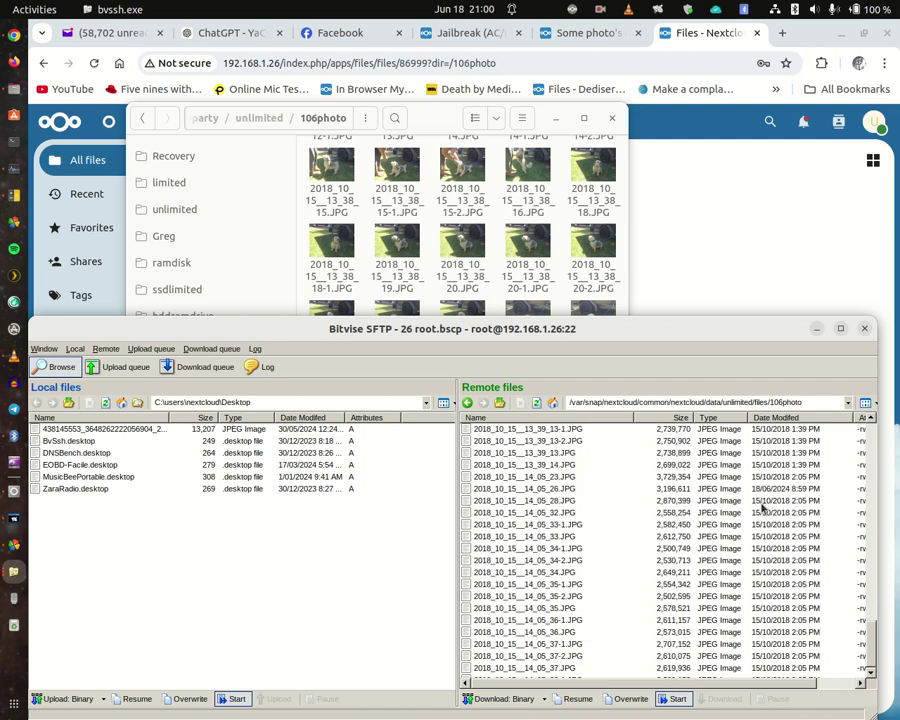
pyautogui.scroll(-4, 764, 510)
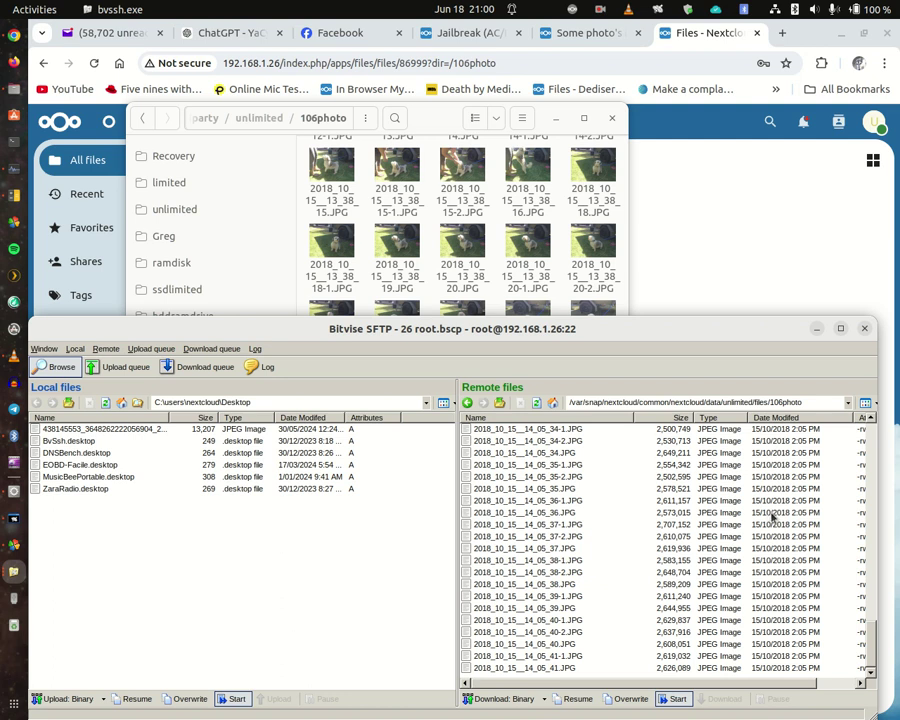
pyautogui.scroll(4, 772, 517)
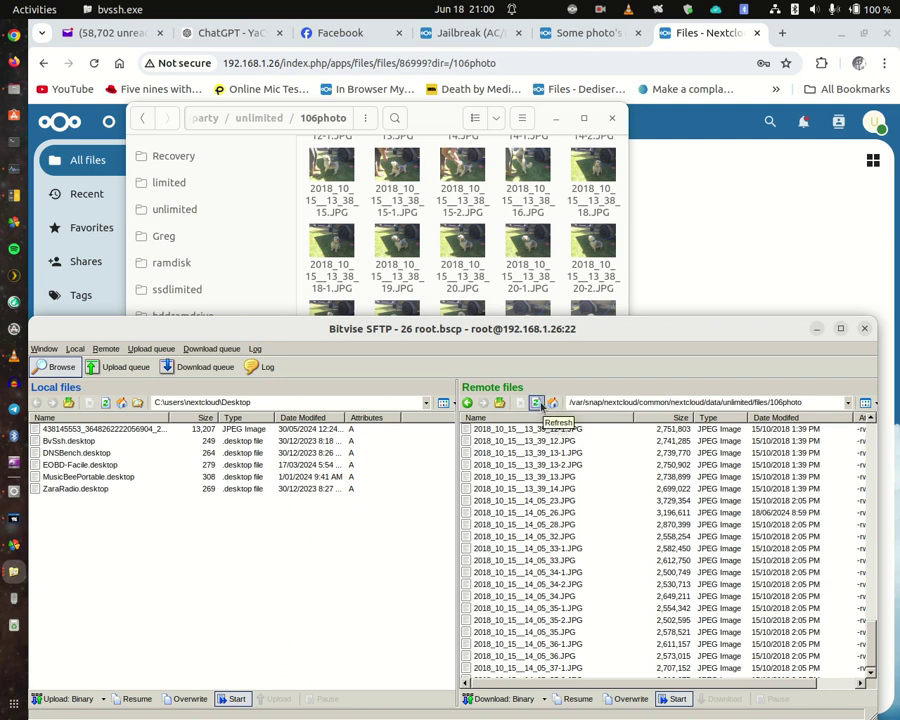
pyautogui.click(537, 405)
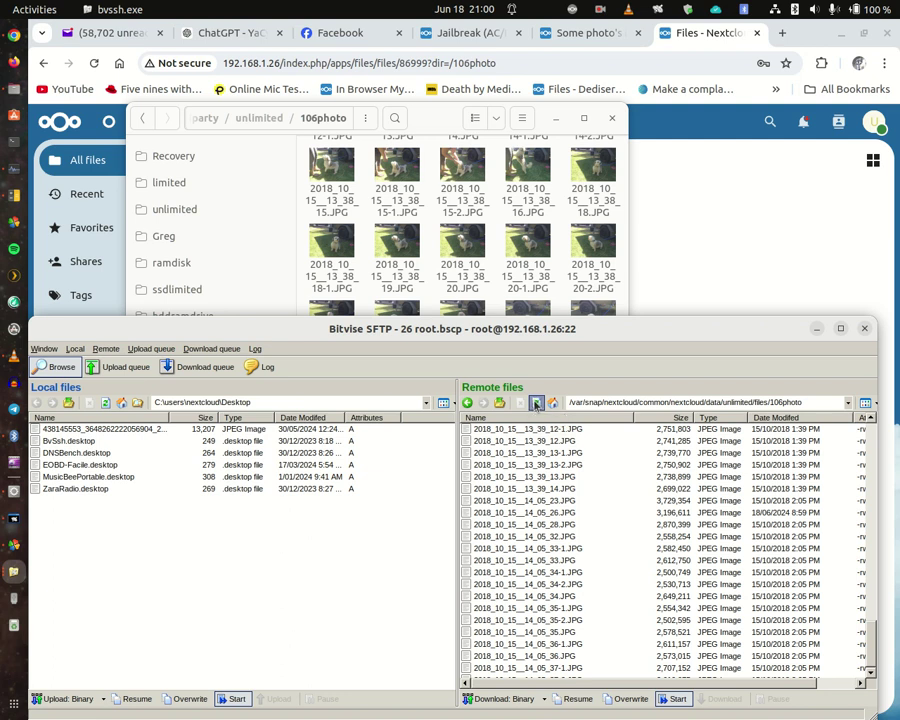
pyautogui.click(537, 403)
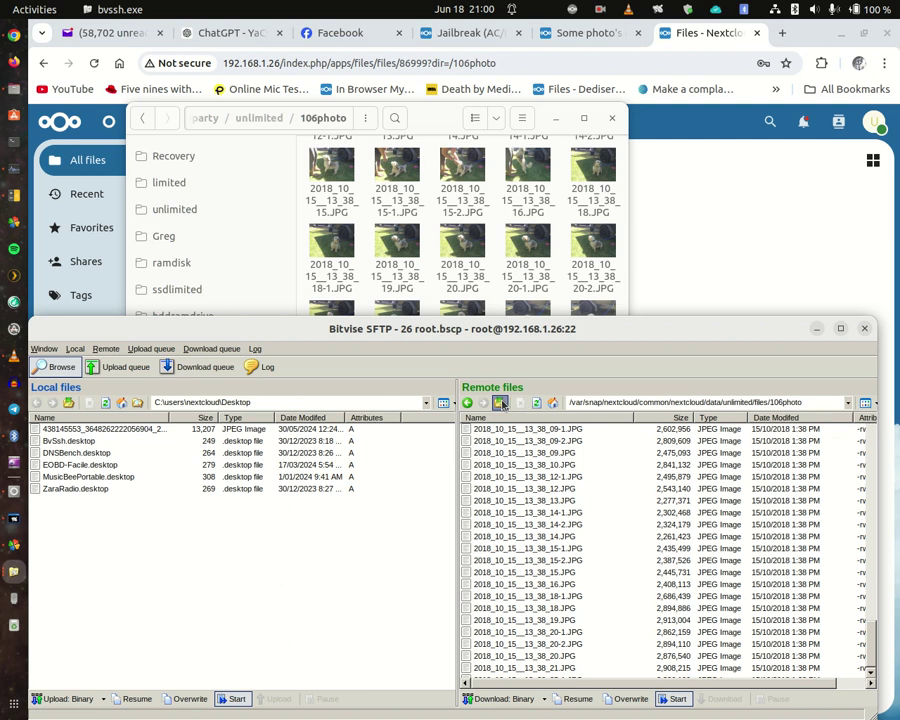
# Step: Open the remote files_versions/106photo folder under data/unlimited and look through the stored photo versions and their modified dates
pyautogui.click(500, 403)
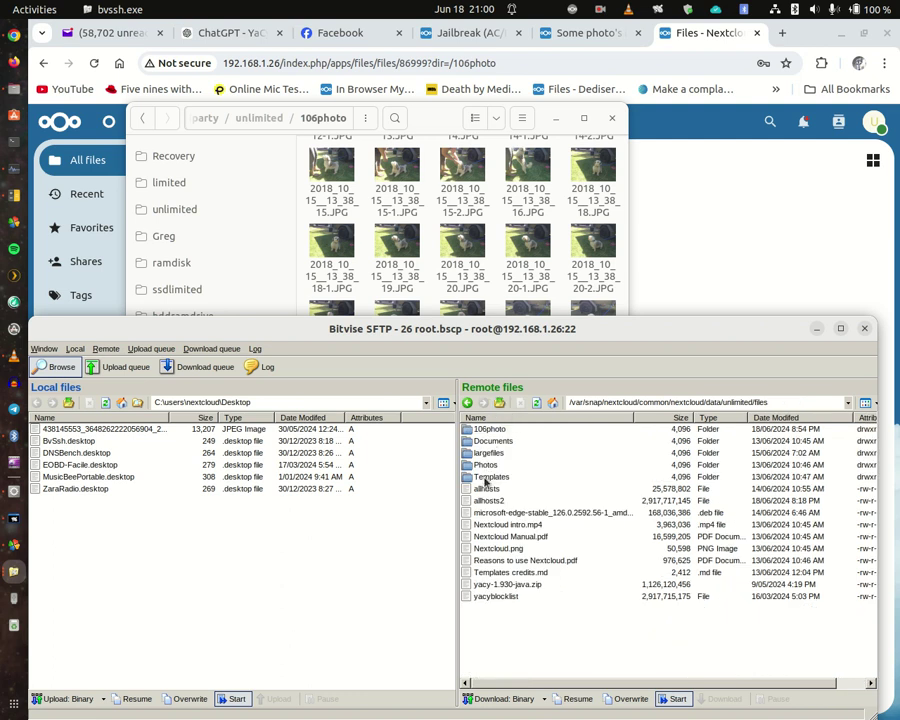
pyautogui.click(500, 403)
pyautogui.doubleClick(497, 465)
pyautogui.doubleClick(493, 430)
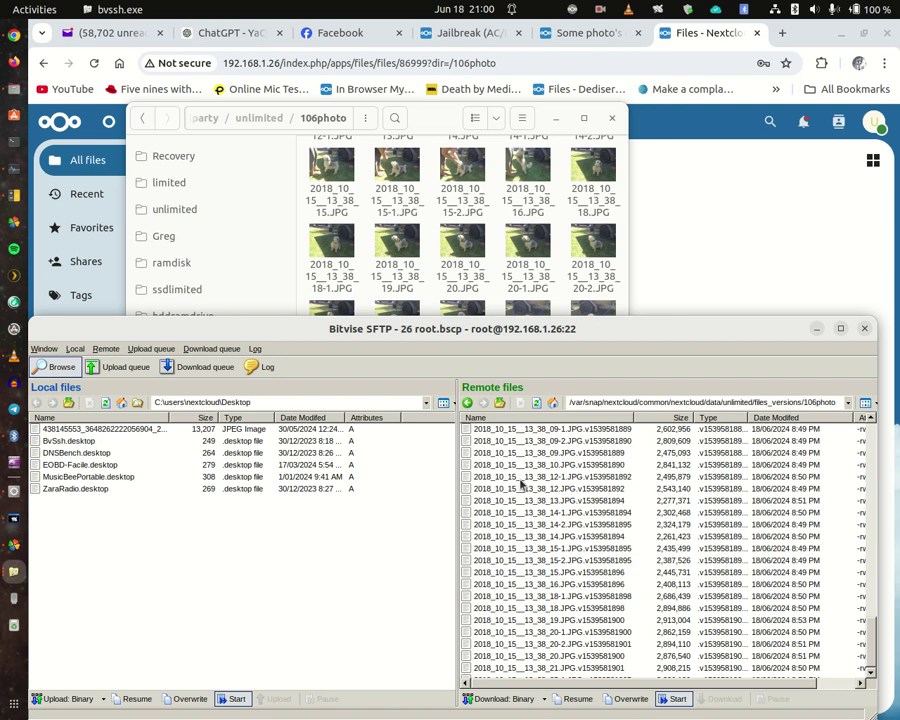
pyautogui.scroll(-10, 636, 492)
pyautogui.scroll(-15, 636, 490)
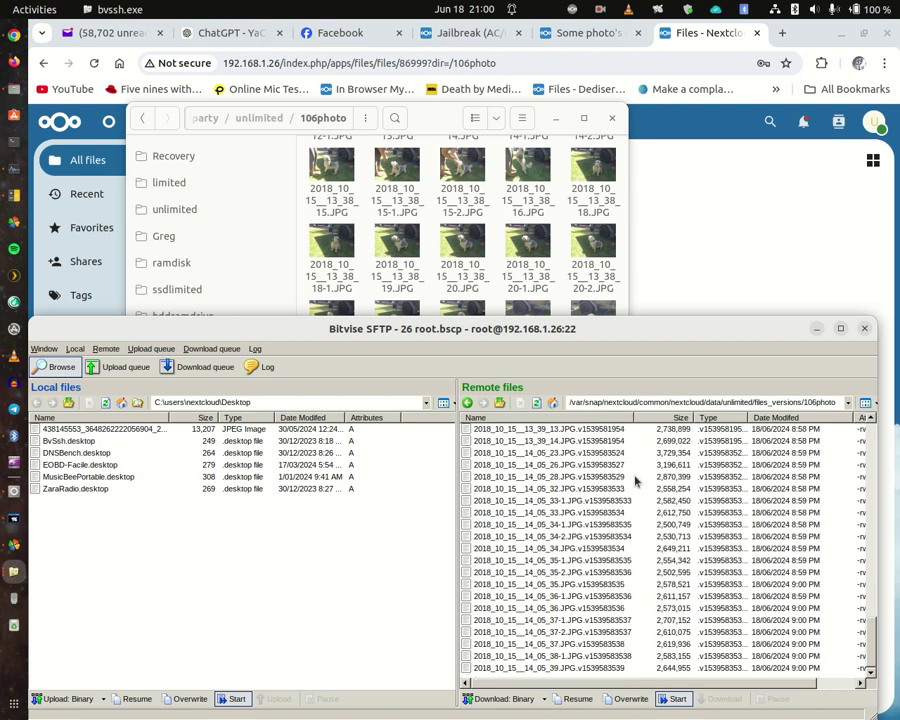
# Step: Look back up through the stored photo versions in the remote files_versions/106photo folder, comparing their modified dates
pyautogui.scroll(6, 635, 480)
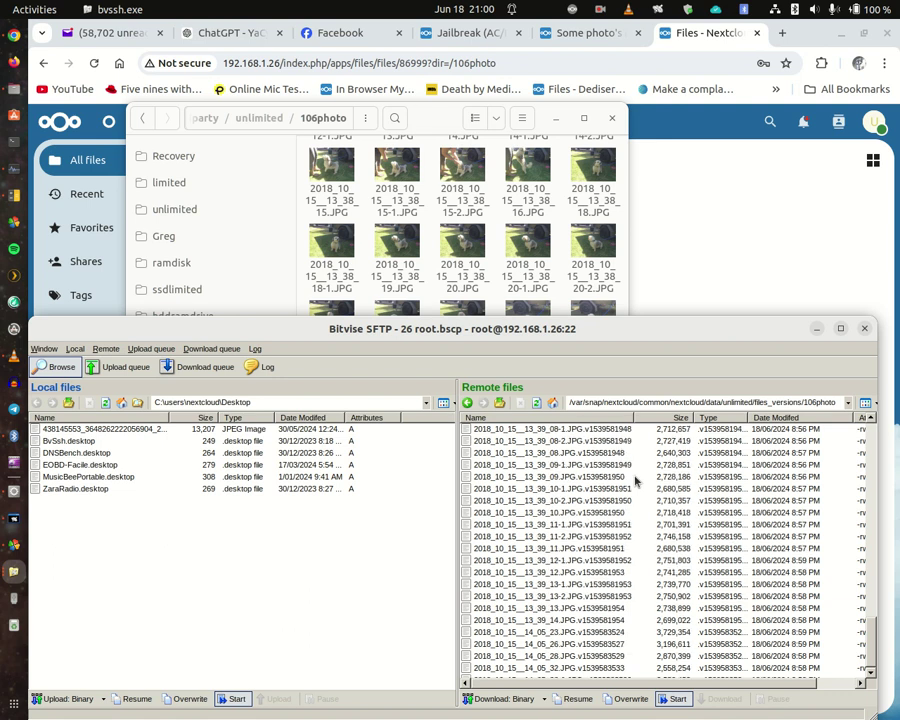
pyautogui.scroll(5, 633, 478)
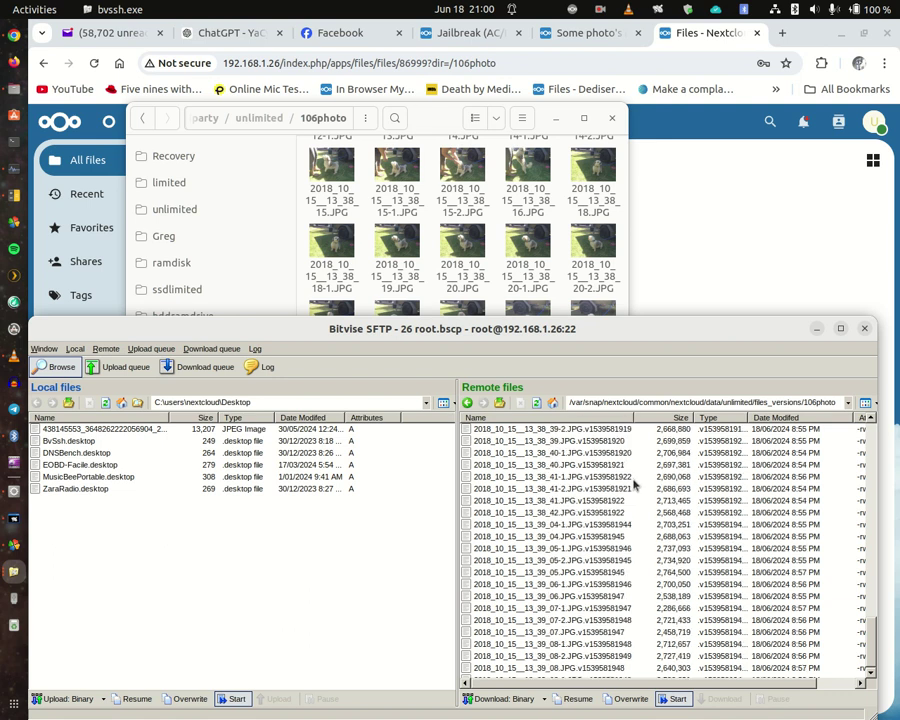
pyautogui.scroll(2, 635, 478)
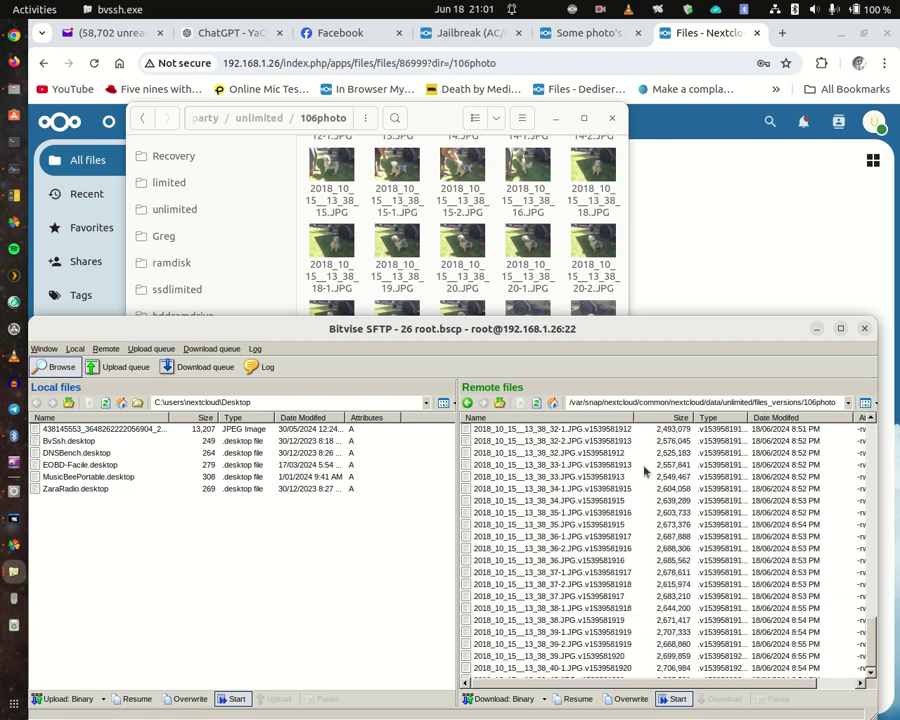
pyautogui.scroll(8, 641, 469)
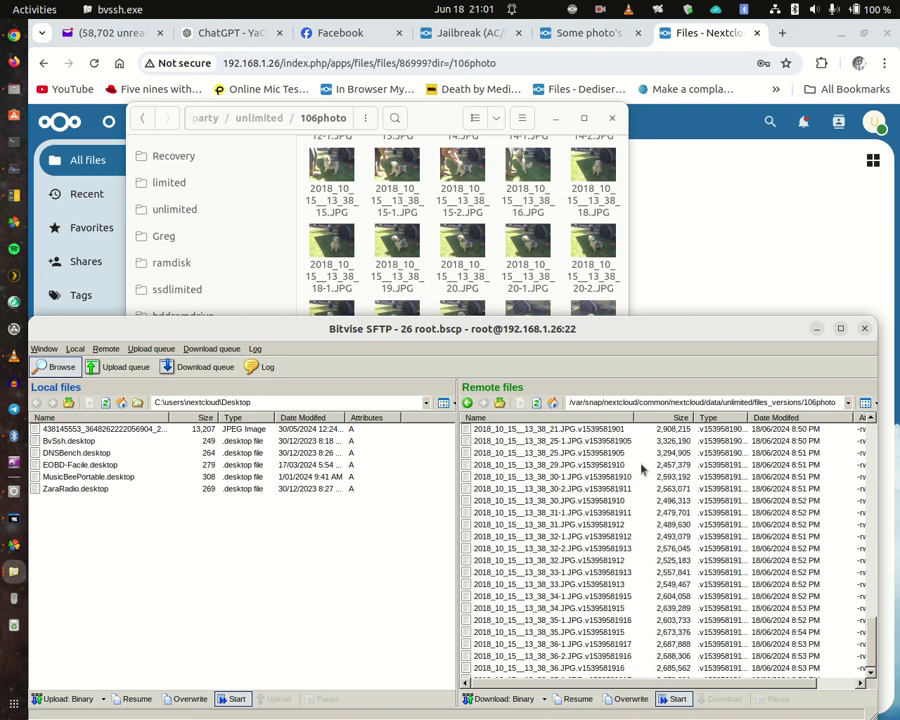
pyautogui.scroll(2, 641, 469)
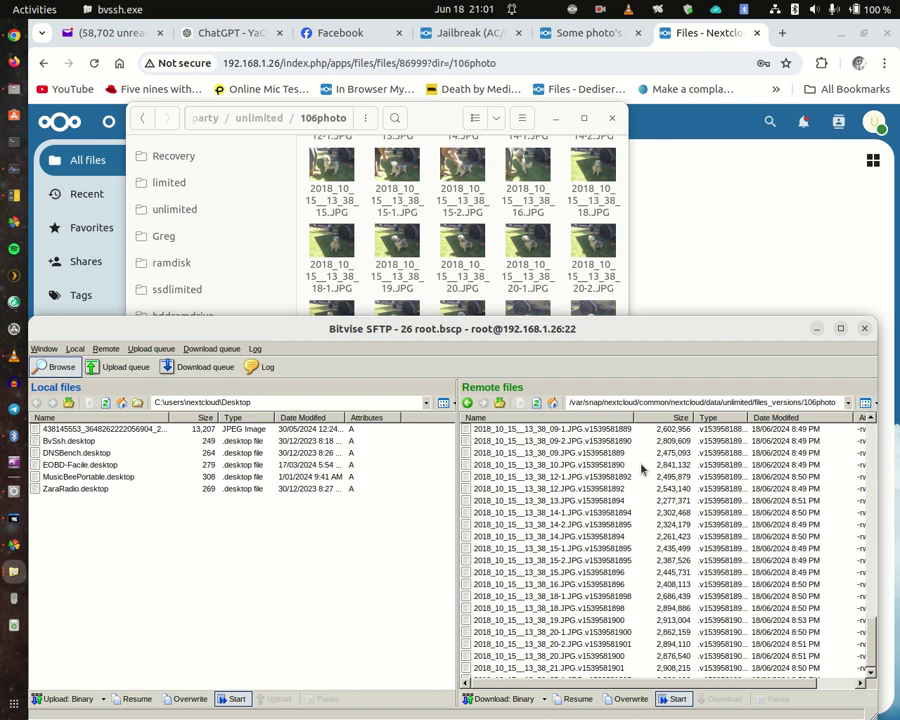
pyautogui.scroll(-3, 641, 469)
pyautogui.scroll(3, 638, 469)
# Step: Permanently delete all photo versions in the remote files_versions/106photo folder and open the neighbouring largefiles versions folder
pyautogui.click(502, 431)
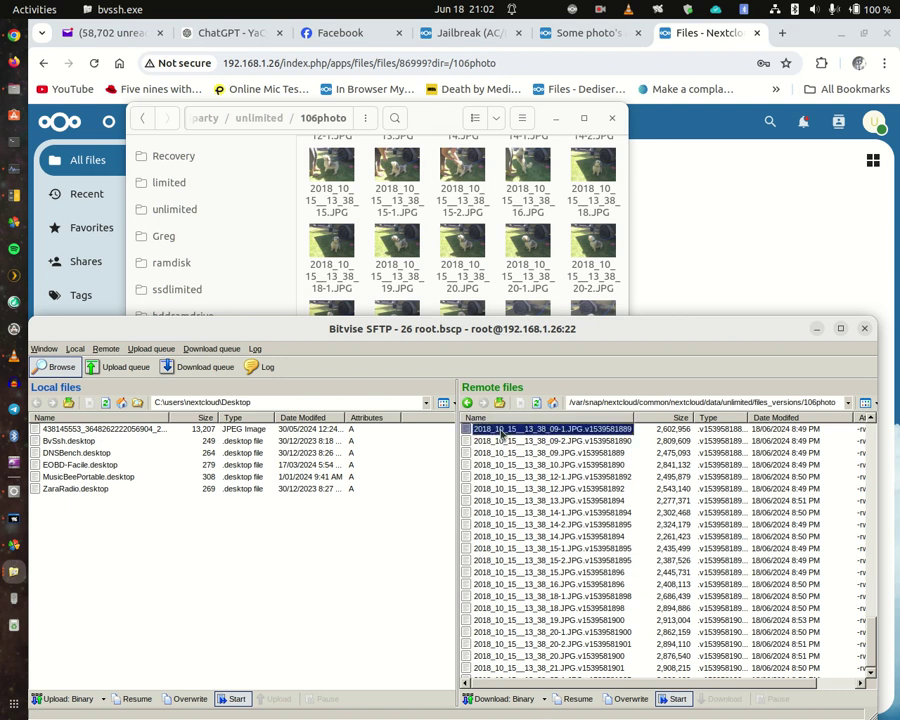
pyautogui.hotkey('ctrl', 'a')
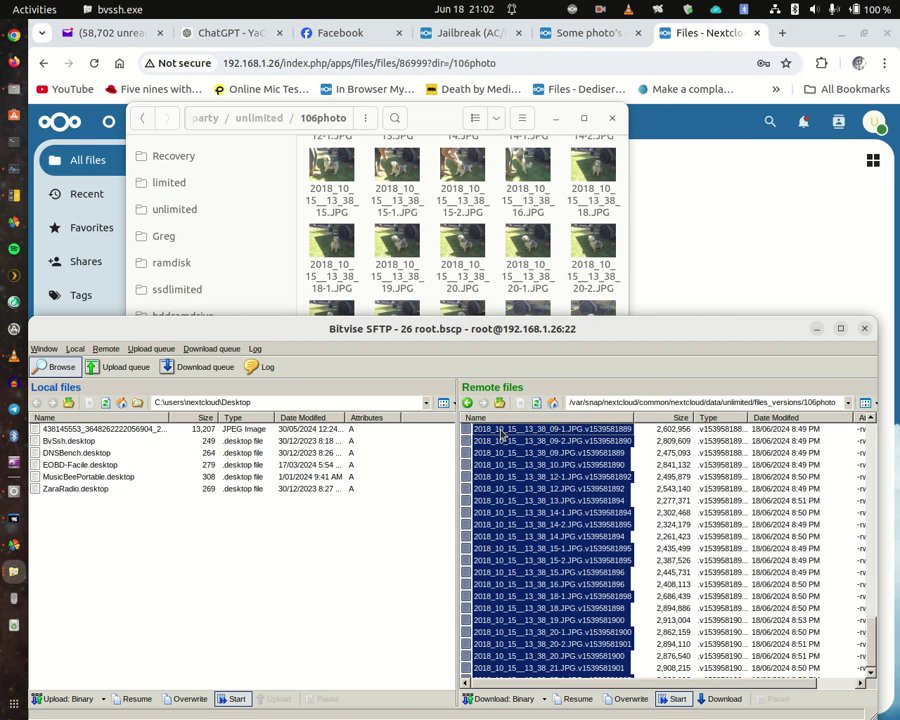
pyautogui.press('Delete')
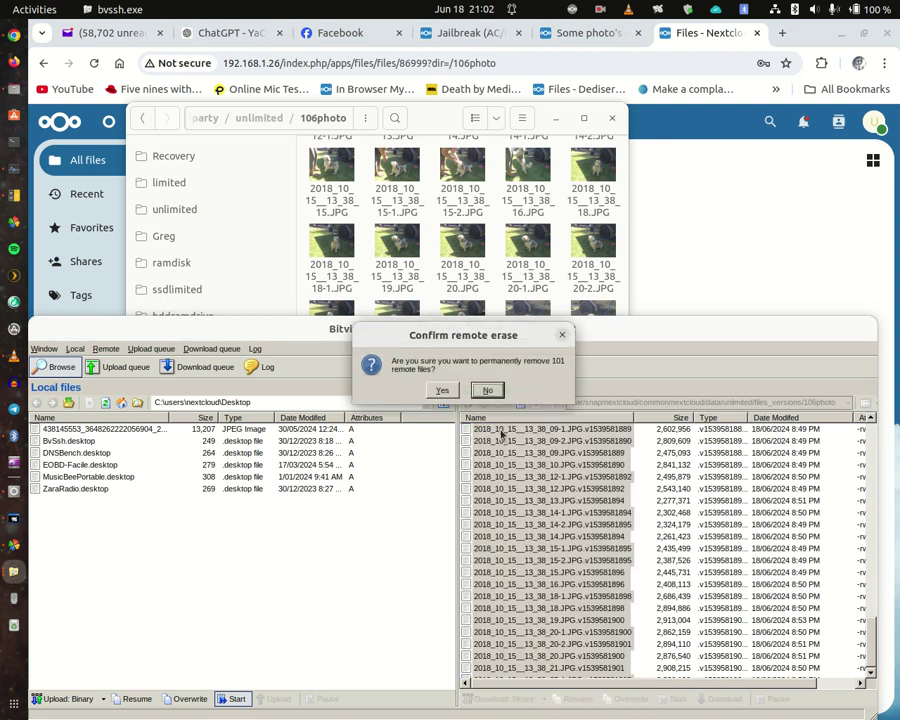
pyautogui.click(440, 389)
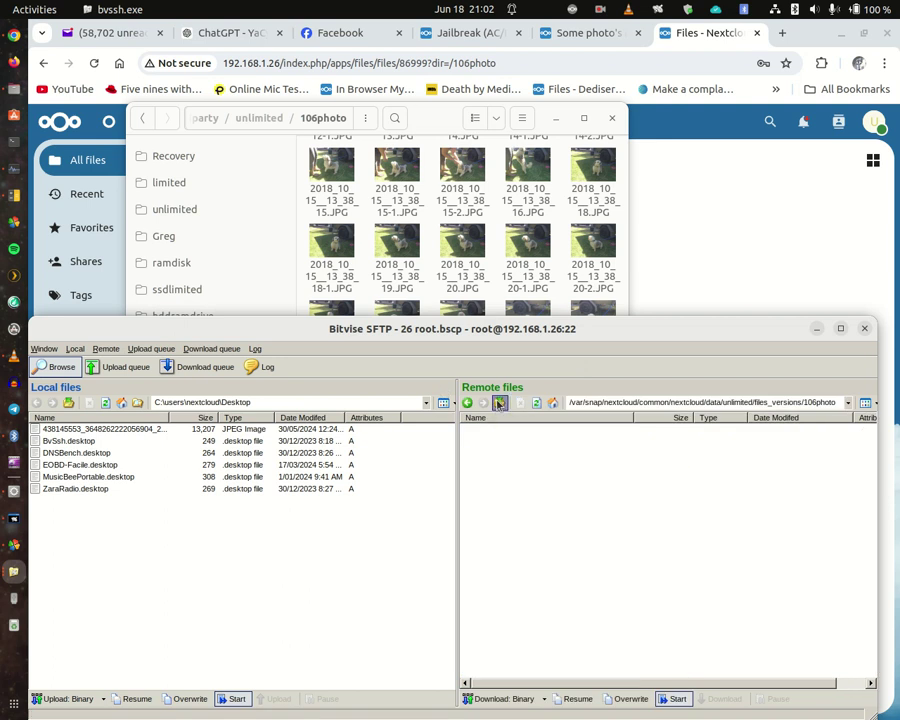
pyautogui.click(498, 403)
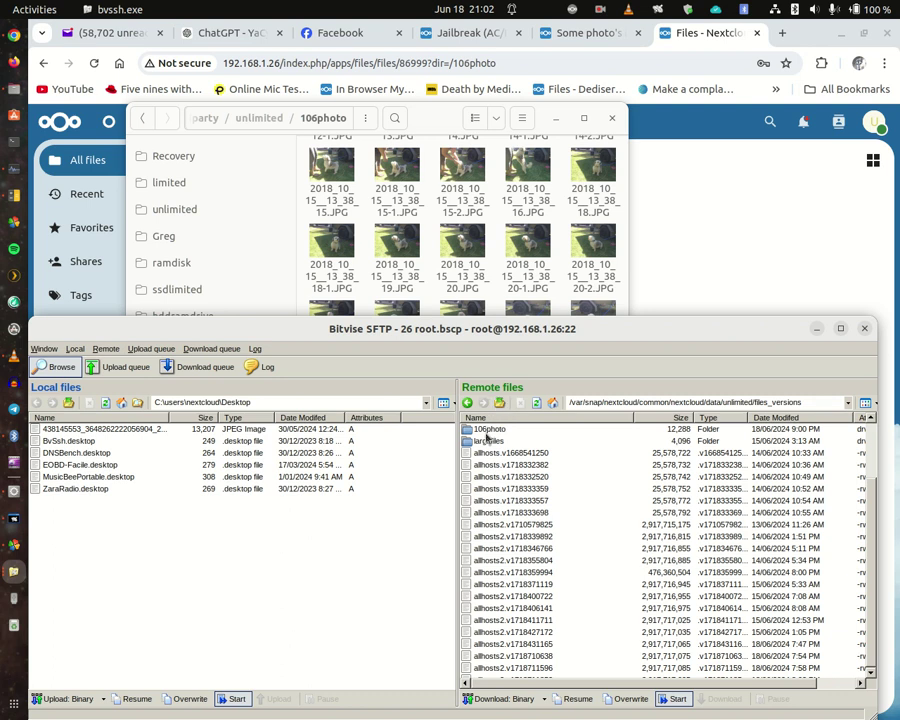
pyautogui.doubleClick(488, 441)
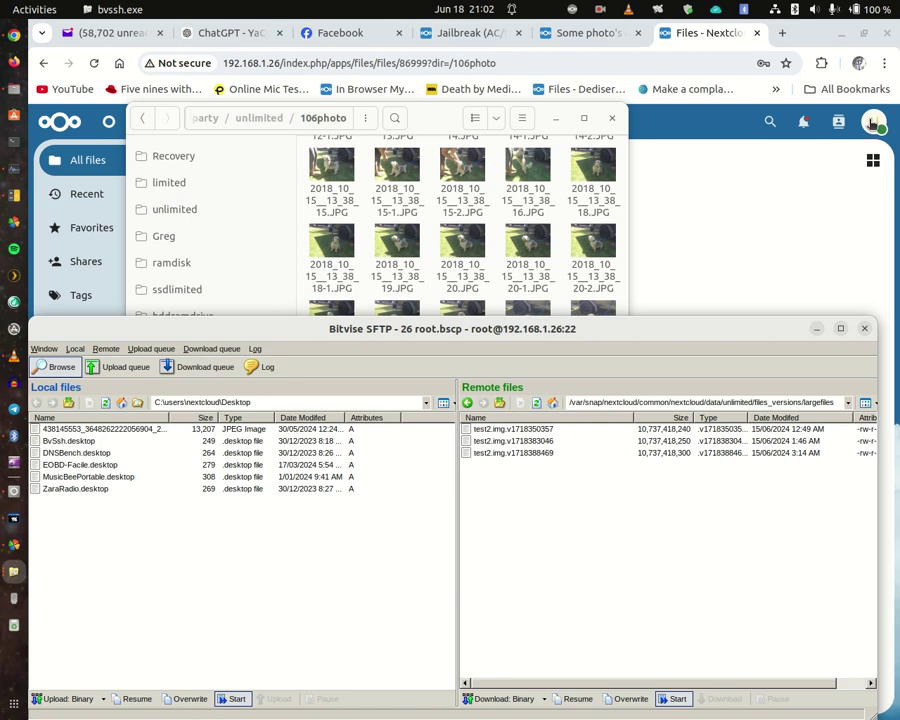
# Step: Switch to Nextcloud in Chrome, log out of the unlimited account and log in as smokingwheels with the saved password
pyautogui.click(872, 124)
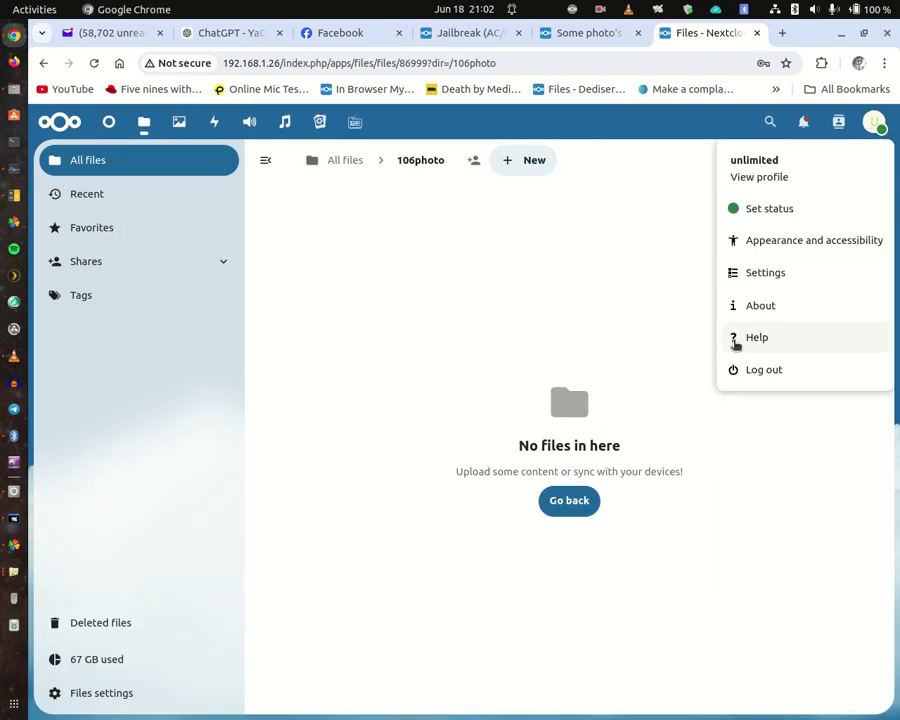
pyautogui.click(773, 369)
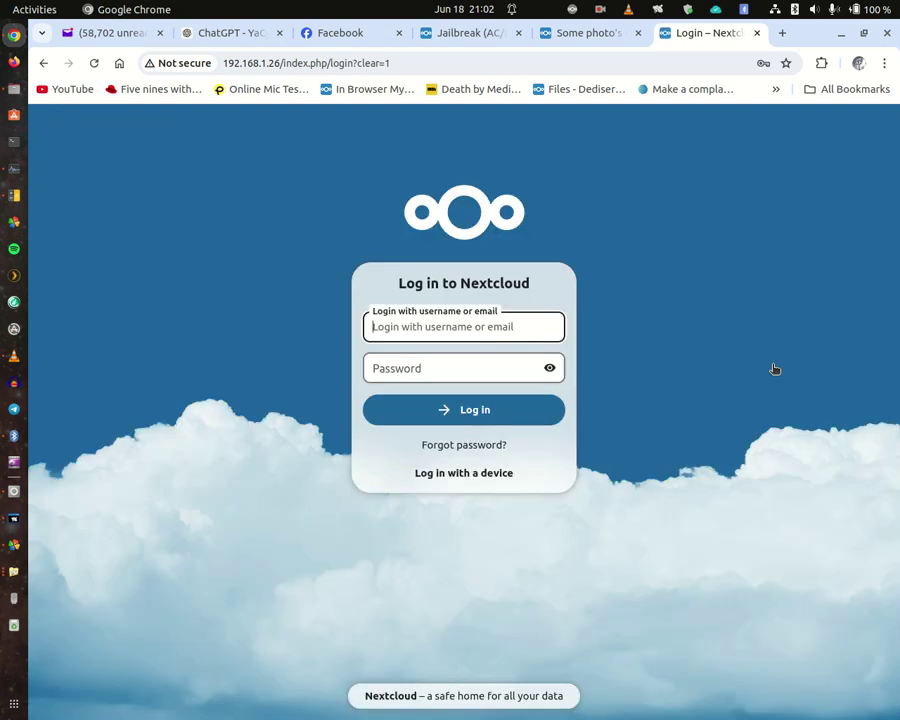
pyautogui.click(380, 325)
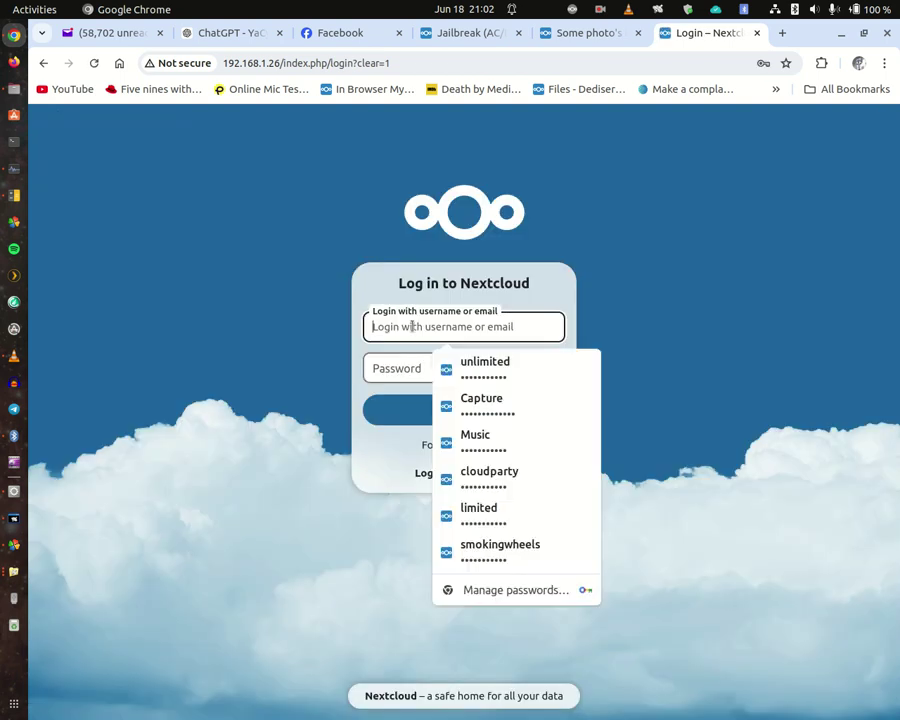
pyautogui.click(471, 545)
pyautogui.click(478, 414)
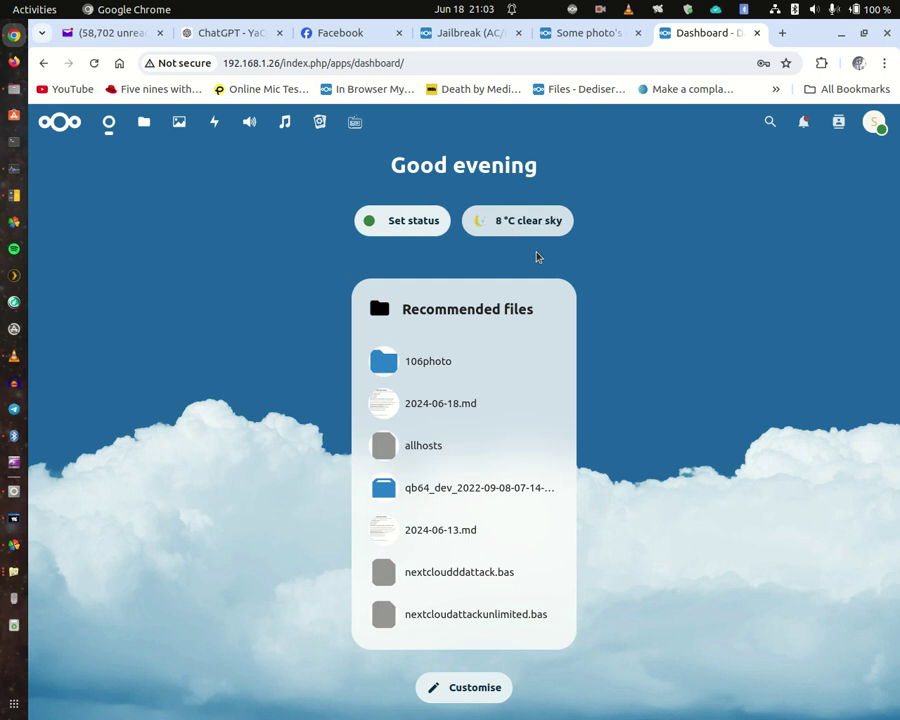
# Step: Open the Nextcloud app management page and look through the whole list of installed apps
pyautogui.click(874, 122)
pyautogui.click(746, 336)
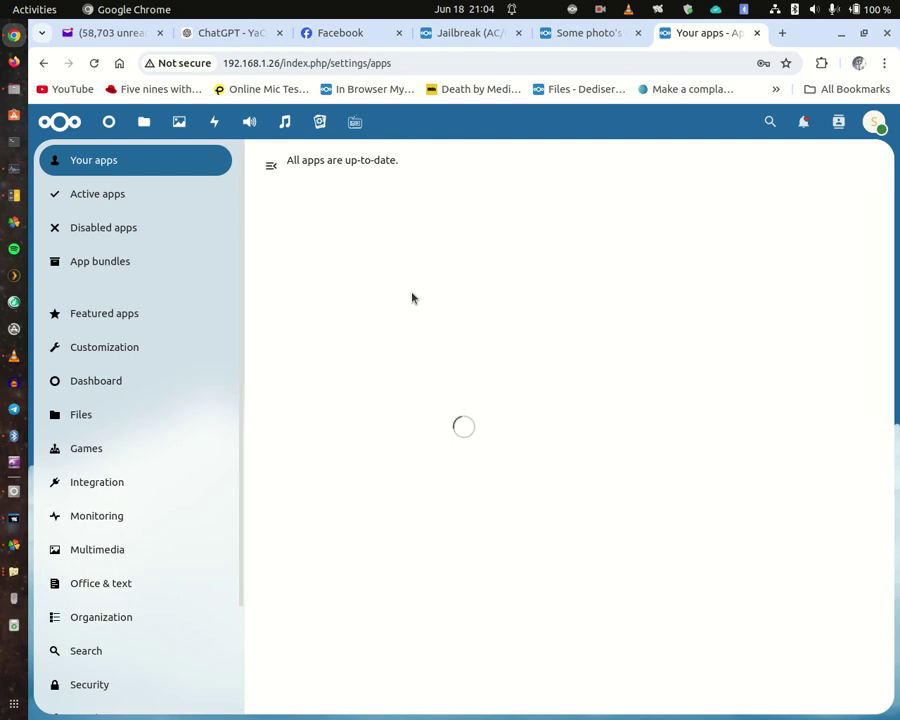
pyautogui.scroll(-3, 414, 323)
pyautogui.scroll(-3, 414, 326)
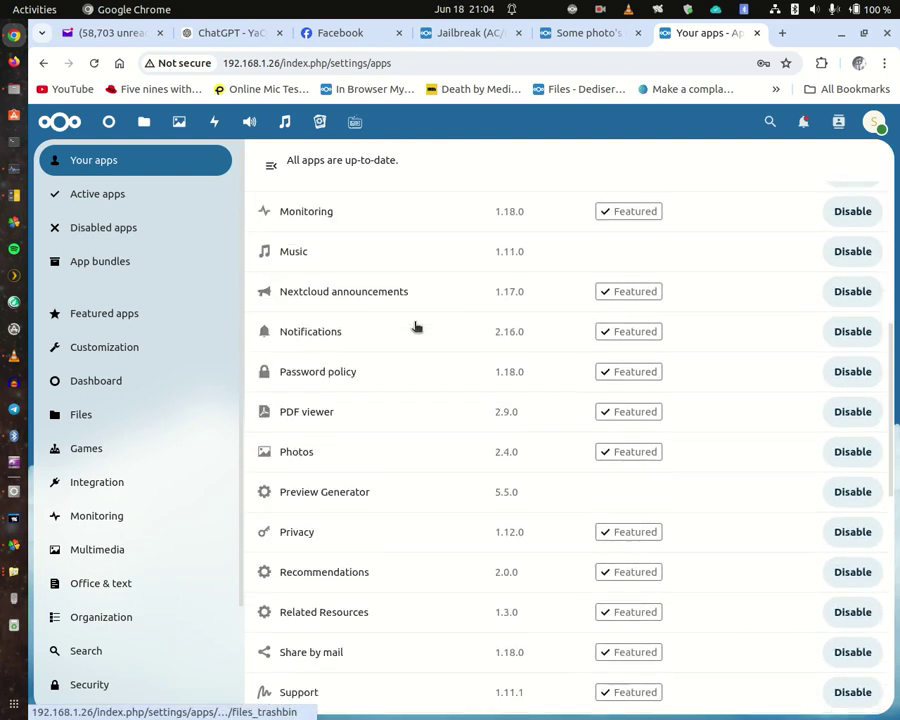
pyautogui.scroll(3, 414, 326)
pyautogui.scroll(-6, 414, 326)
pyautogui.scroll(-3, 416, 326)
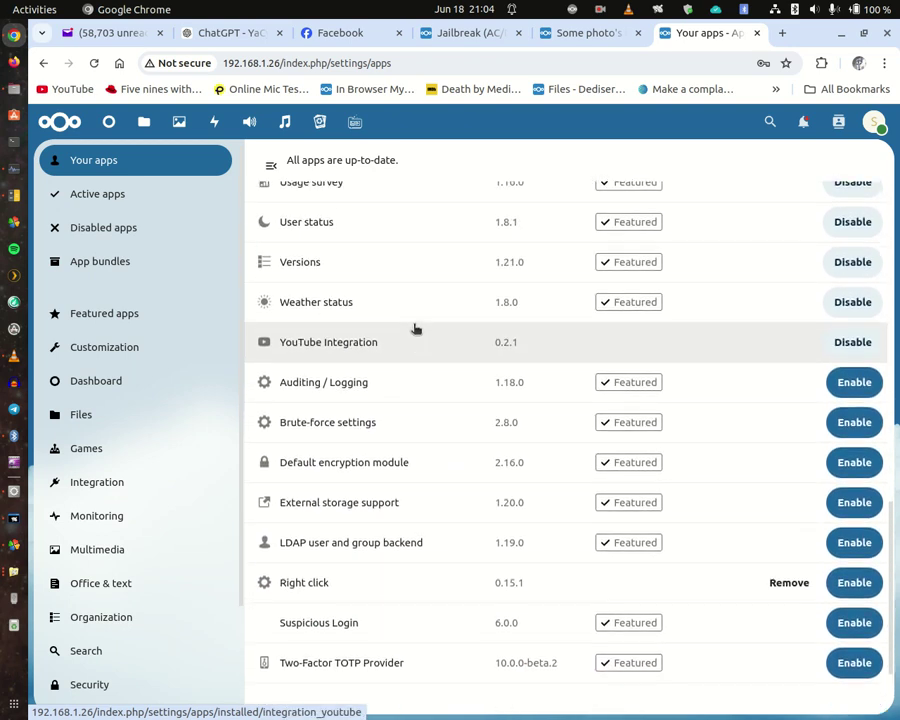
pyautogui.scroll(-2, 415, 327)
pyautogui.scroll(5, 395, 358)
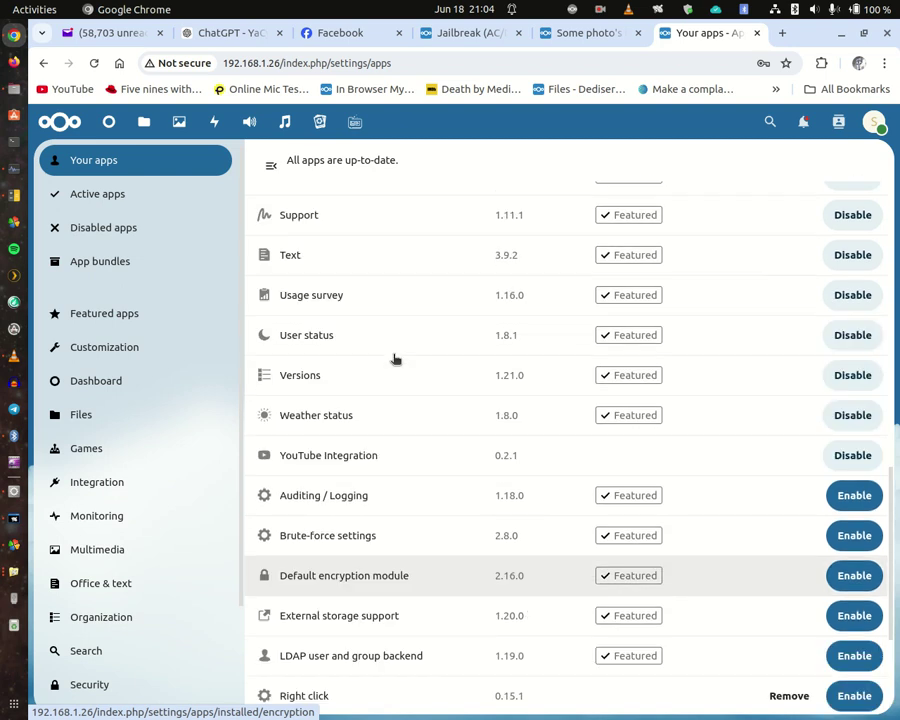
pyautogui.scroll(4, 395, 358)
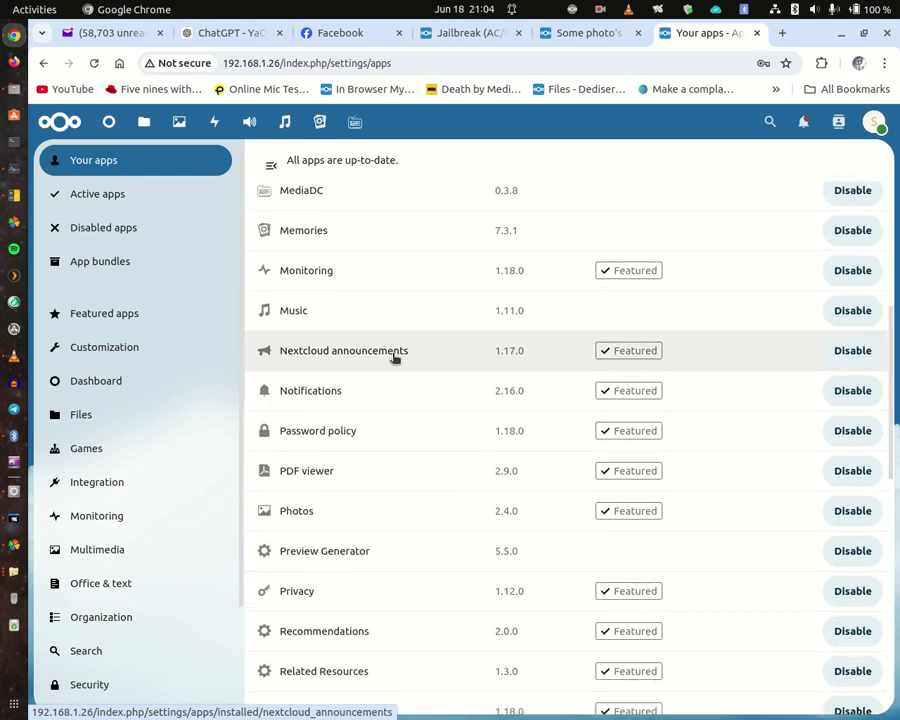
pyautogui.scroll(5, 395, 358)
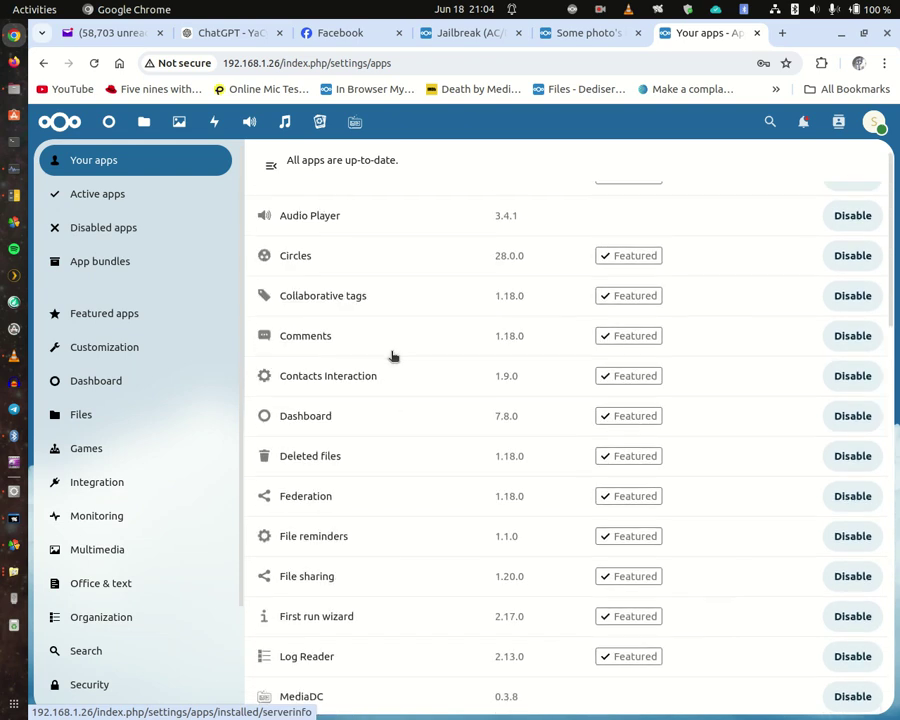
pyautogui.scroll(1, 395, 358)
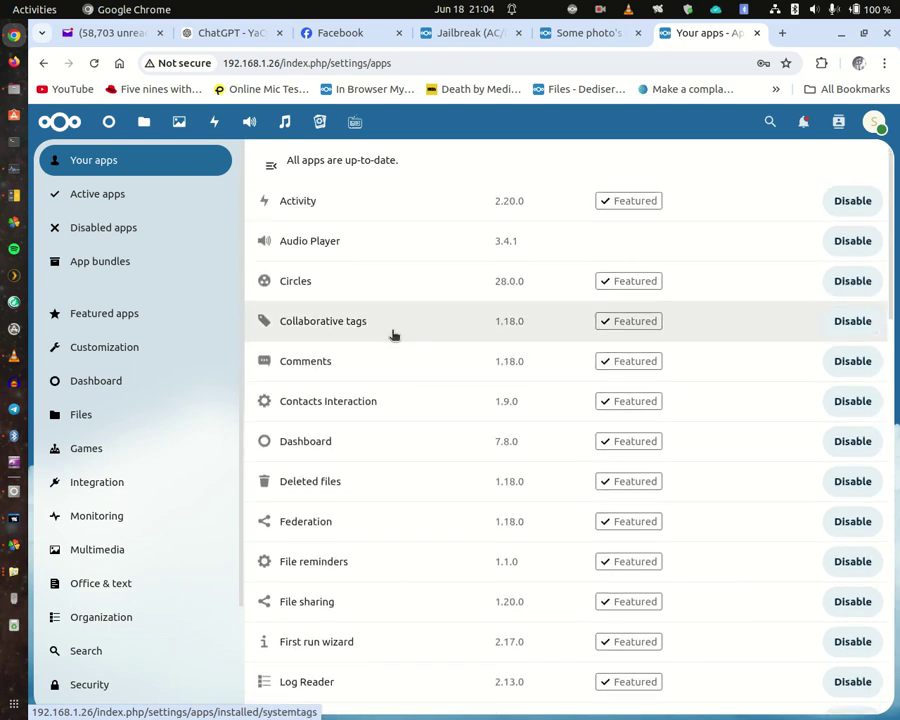
# Step: Disable the Versions app among the installed apps and check its entry in the disabled part of the list
pyautogui.scroll(-3, 388, 346)
pyautogui.scroll(-3, 390, 349)
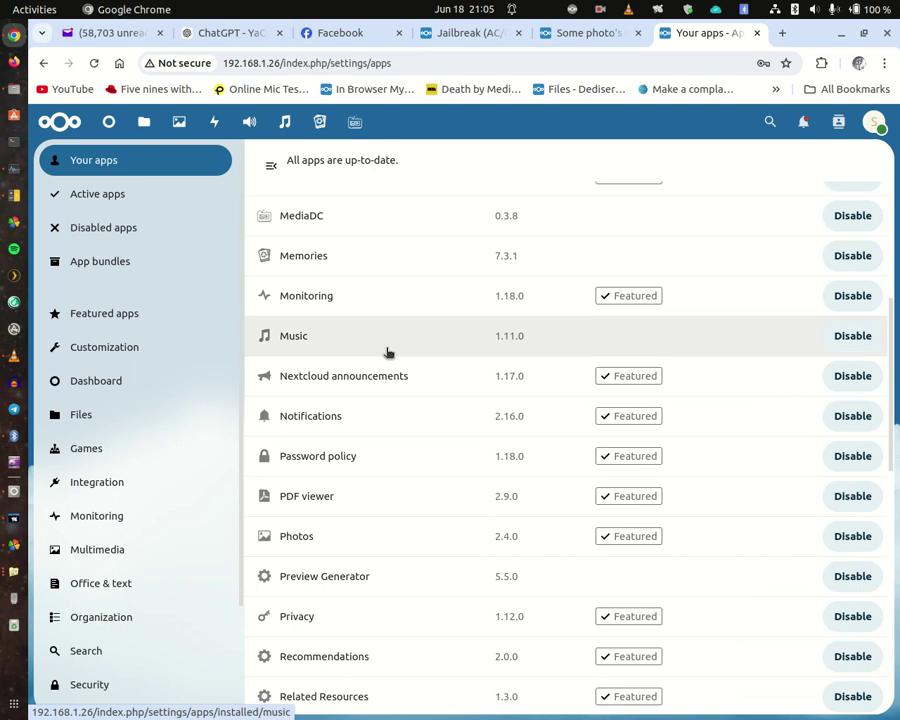
pyautogui.scroll(-5, 388, 352)
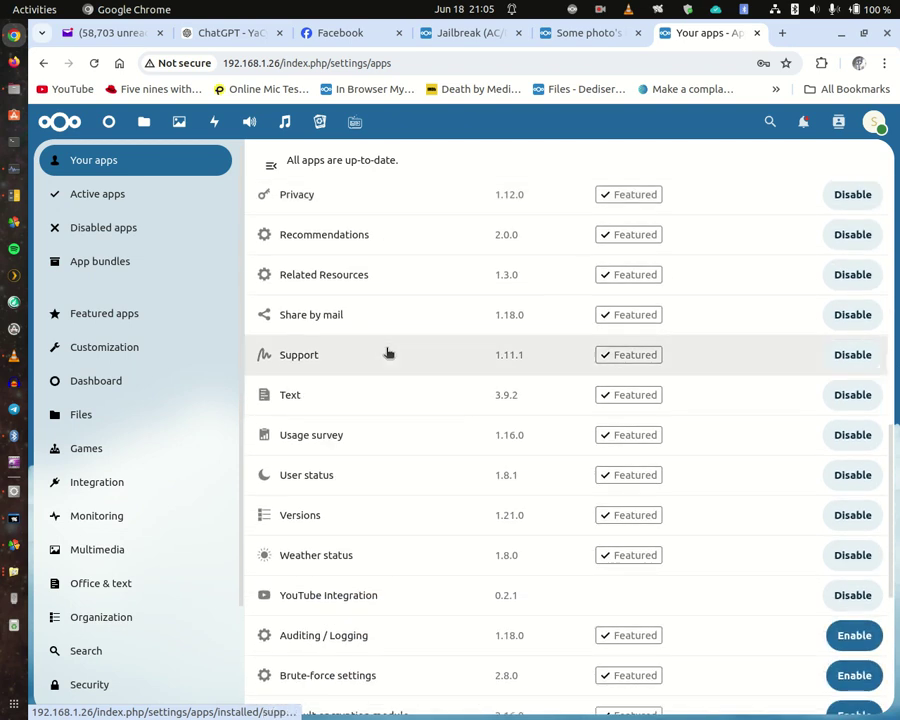
pyautogui.click(845, 515)
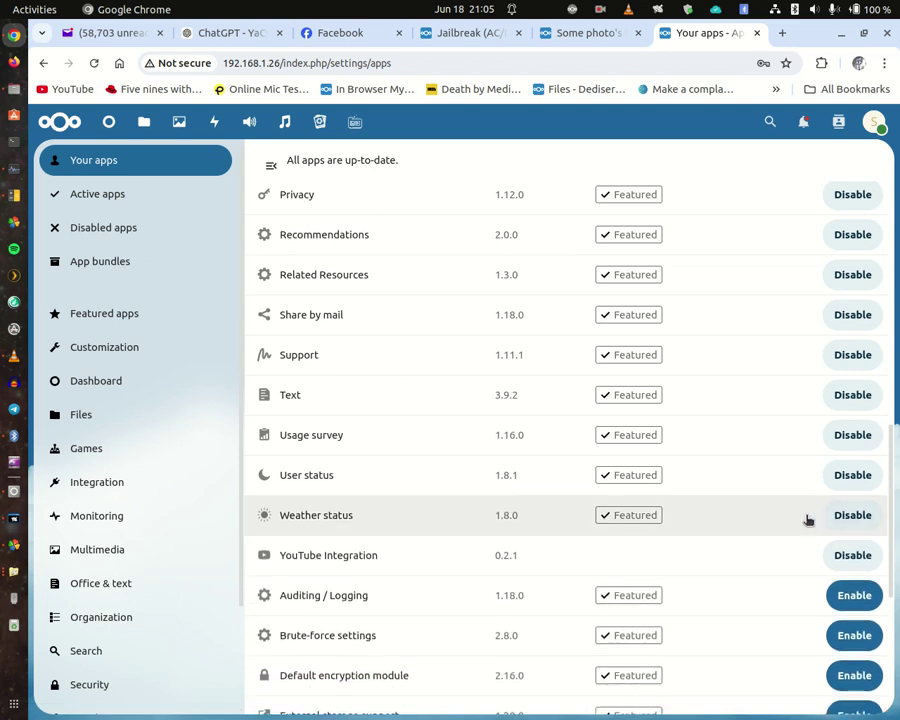
pyautogui.scroll(7, 744, 522)
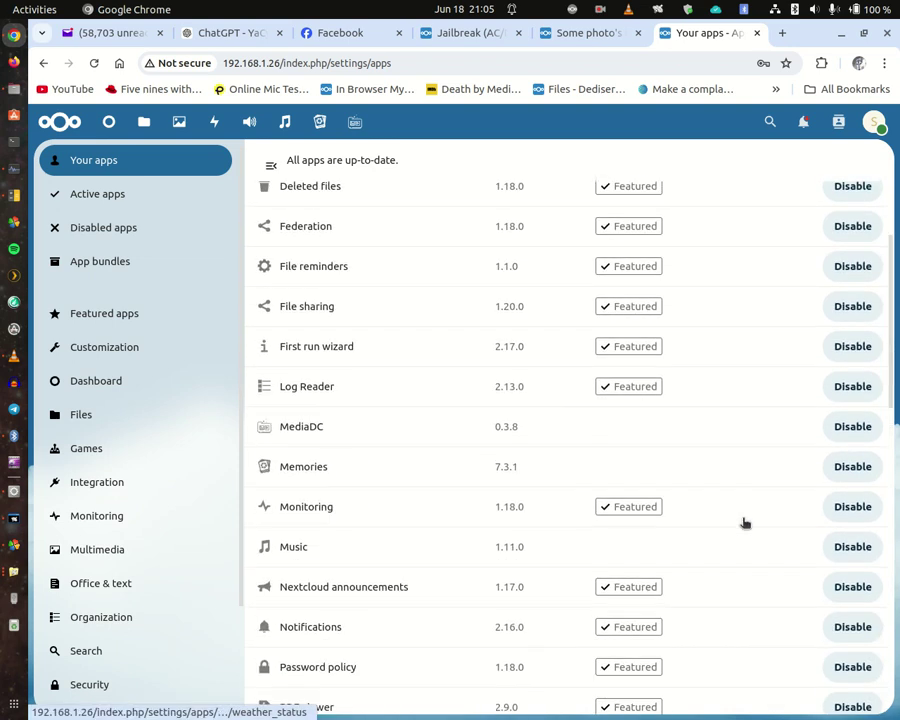
pyautogui.scroll(3, 740, 516)
pyautogui.scroll(-3, 740, 516)
pyautogui.scroll(-15, 740, 516)
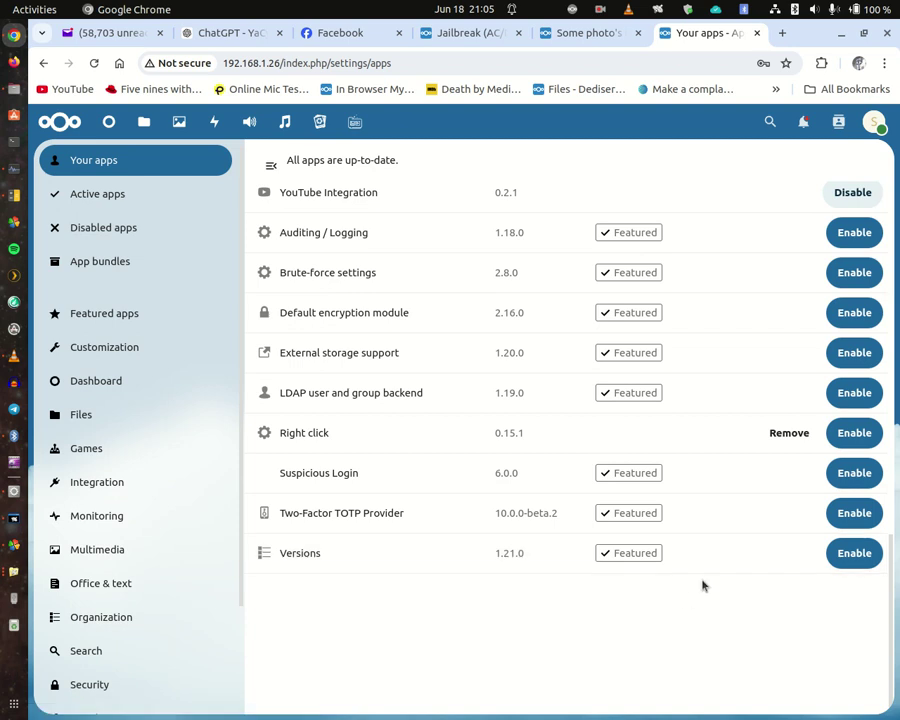
pyautogui.scroll(15, 761, 468)
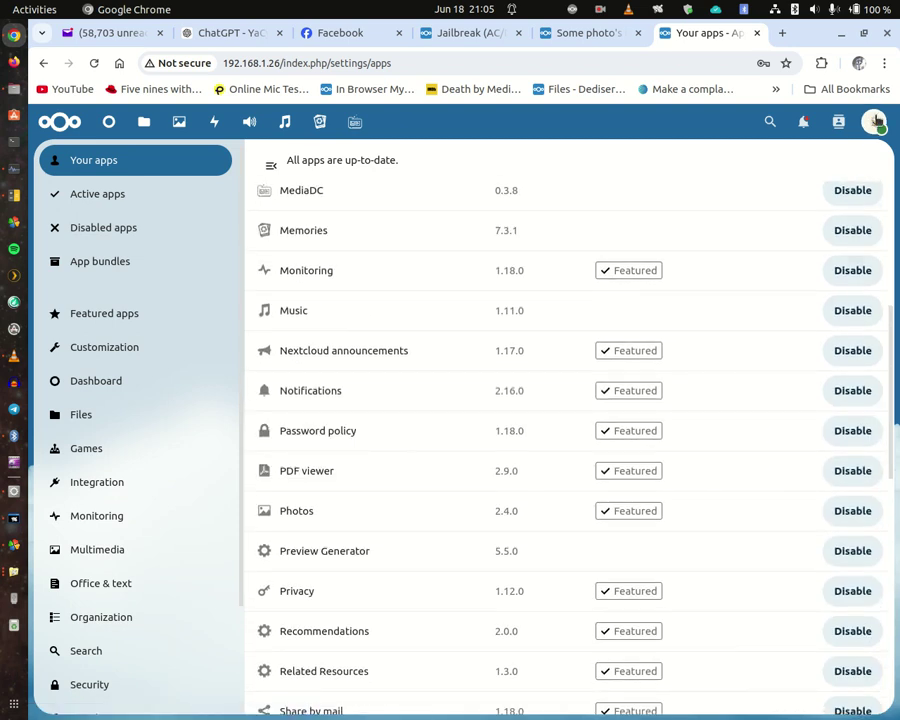
# Step: Log out of the administrator account and log back in as unlimited with the saved password
pyautogui.click(876, 120)
pyautogui.click(749, 466)
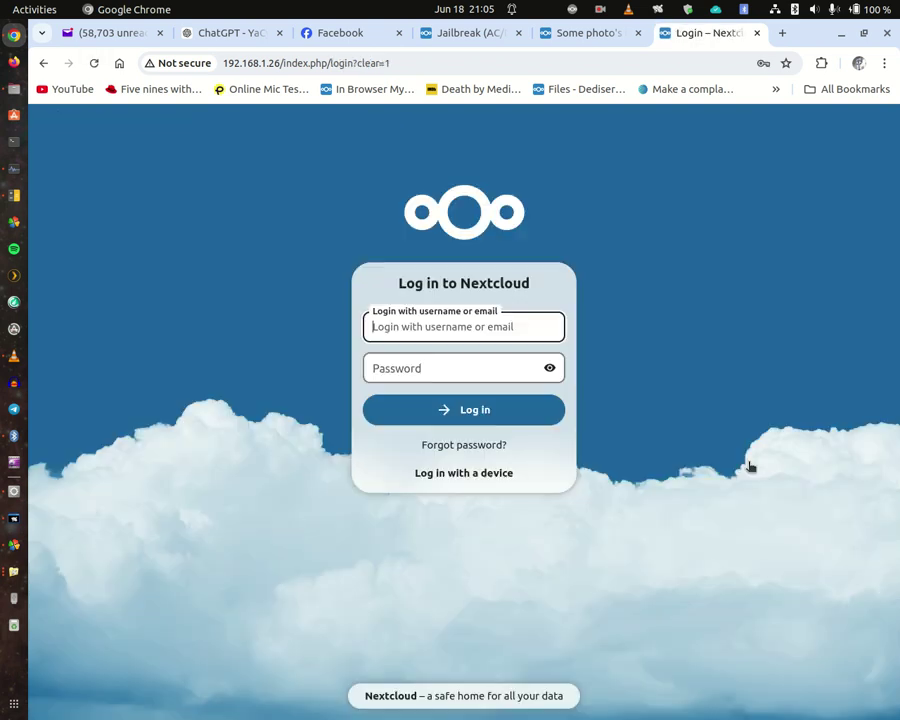
pyautogui.click(410, 326)
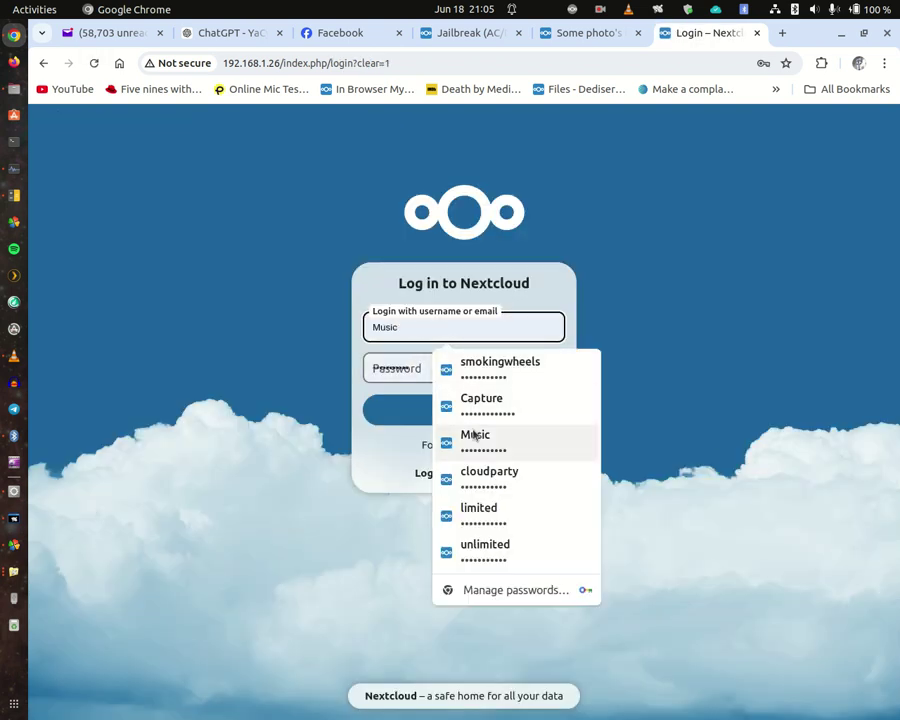
pyautogui.click(469, 550)
pyautogui.click(479, 414)
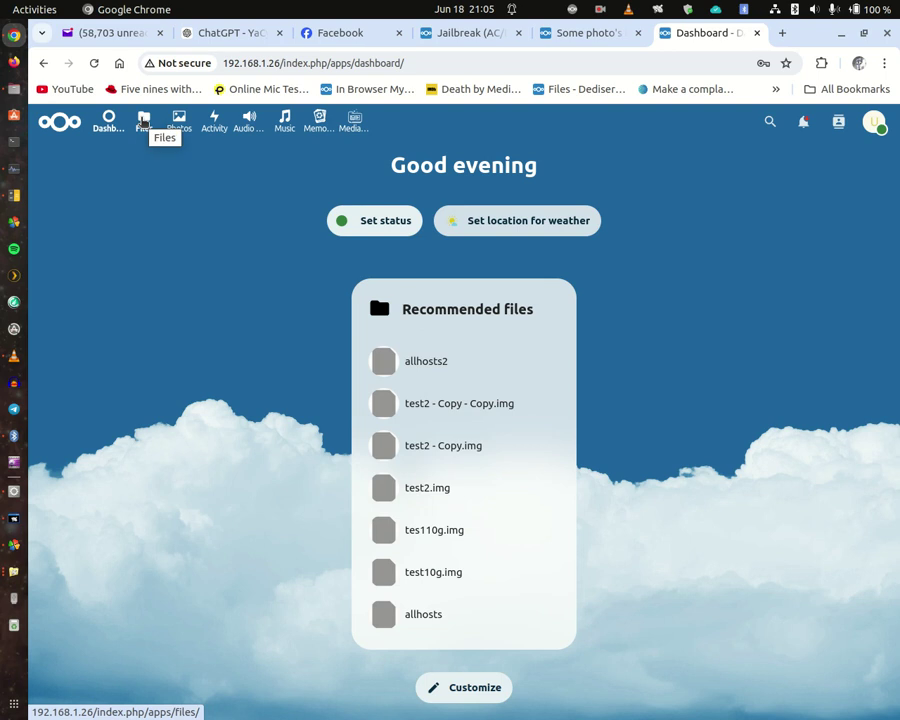
# Step: Open the 106photo folder in Nextcloud Files and look through its photos down to the last one
pyautogui.click(143, 121)
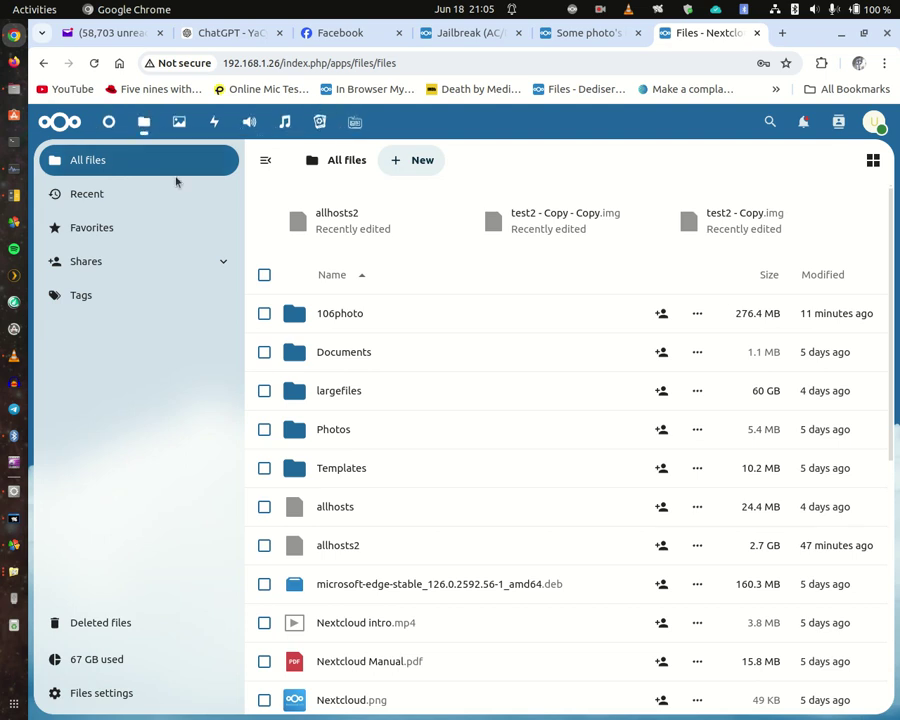
pyautogui.click(340, 314)
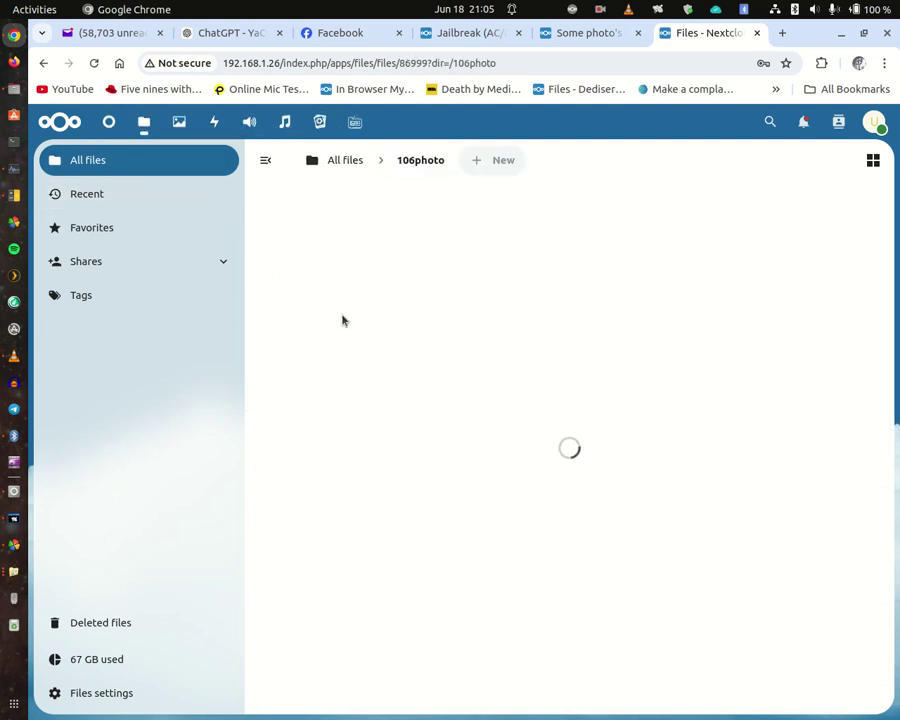
pyautogui.scroll(-20, 514, 376)
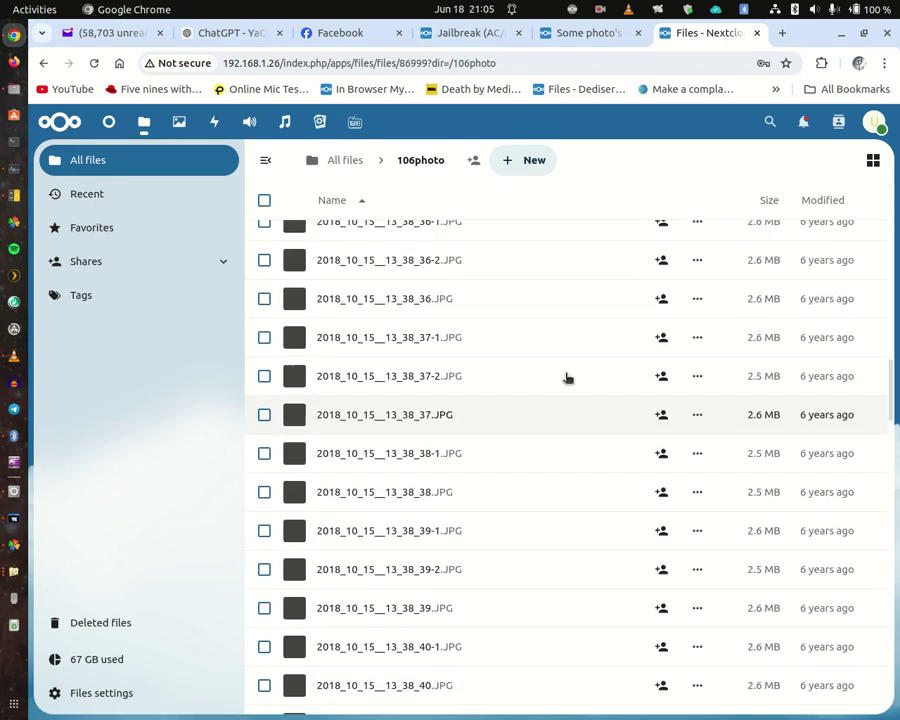
pyautogui.scroll(-1, 566, 368)
pyautogui.scroll(1, 566, 365)
pyautogui.scroll(-5, 566, 363)
pyautogui.scroll(1, 564, 365)
pyautogui.scroll(-4, 563, 365)
pyautogui.scroll(-18, 561, 366)
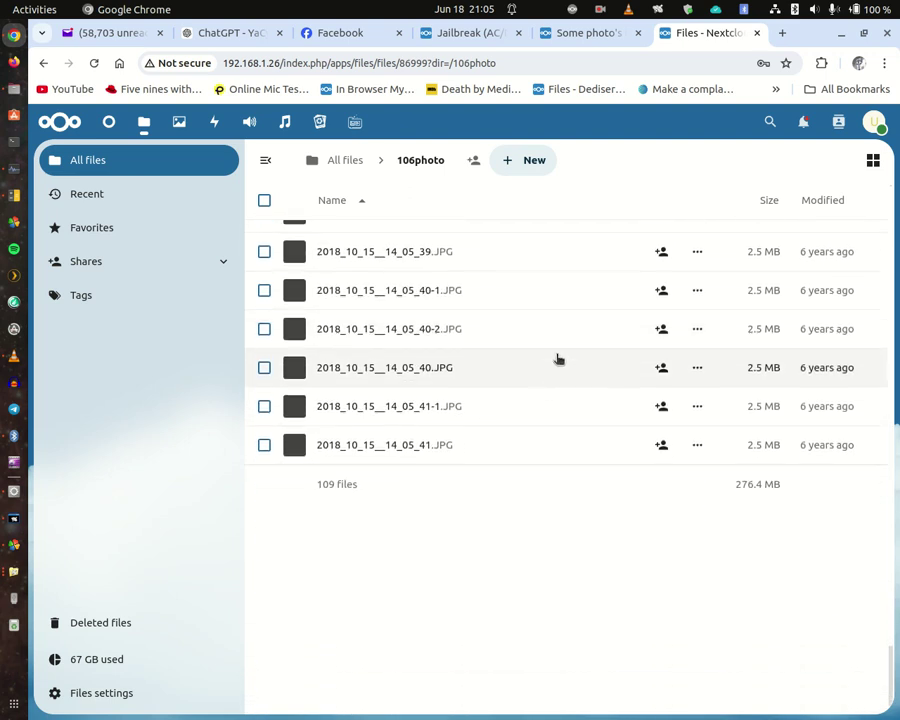
# Step: Look back through the photos in the 106photo folder, from the last one up to the first
pyautogui.scroll(8, 557, 360)
pyautogui.scroll(-2, 556, 357)
pyautogui.scroll(15, 556, 357)
pyautogui.scroll(4, 556, 357)
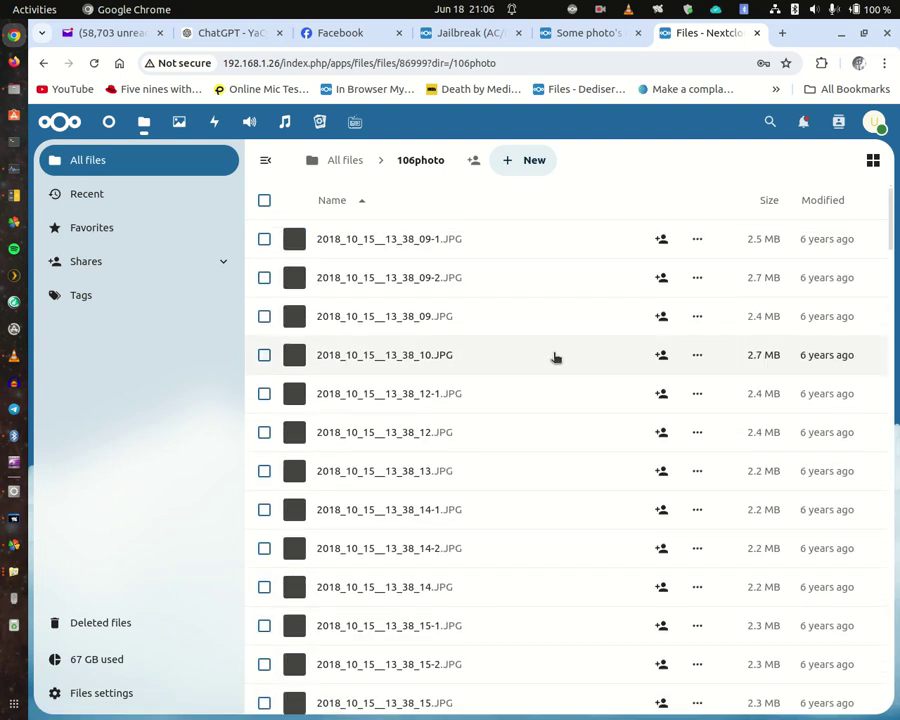
pyautogui.scroll(-3, 556, 357)
pyautogui.scroll(4, 556, 357)
pyautogui.scroll(-2, 556, 357)
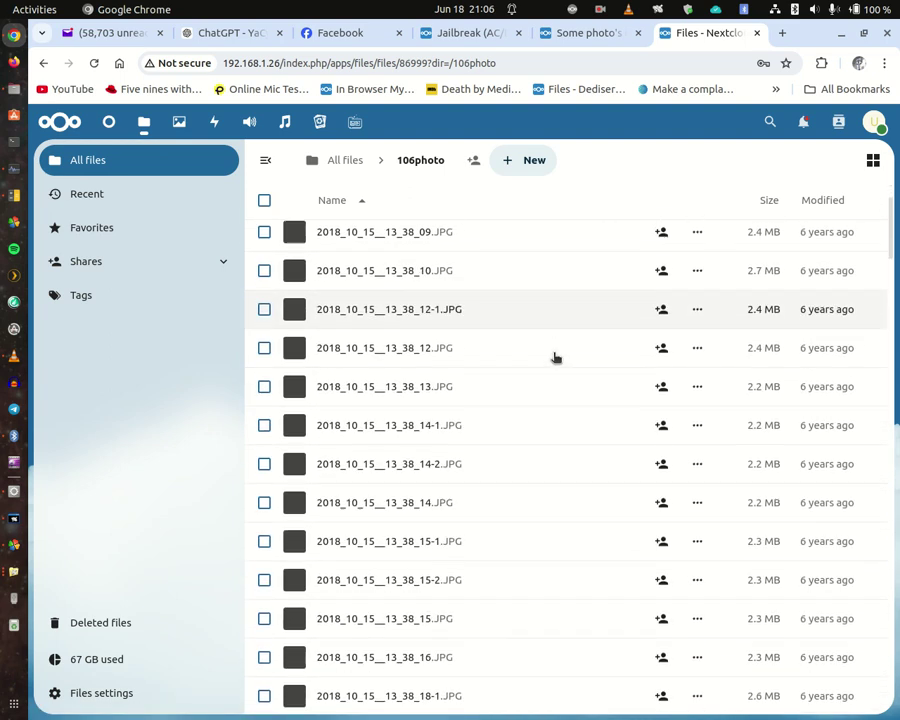
pyautogui.scroll(2, 556, 357)
pyautogui.scroll(-1, 556, 357)
pyautogui.scroll(1, 555, 358)
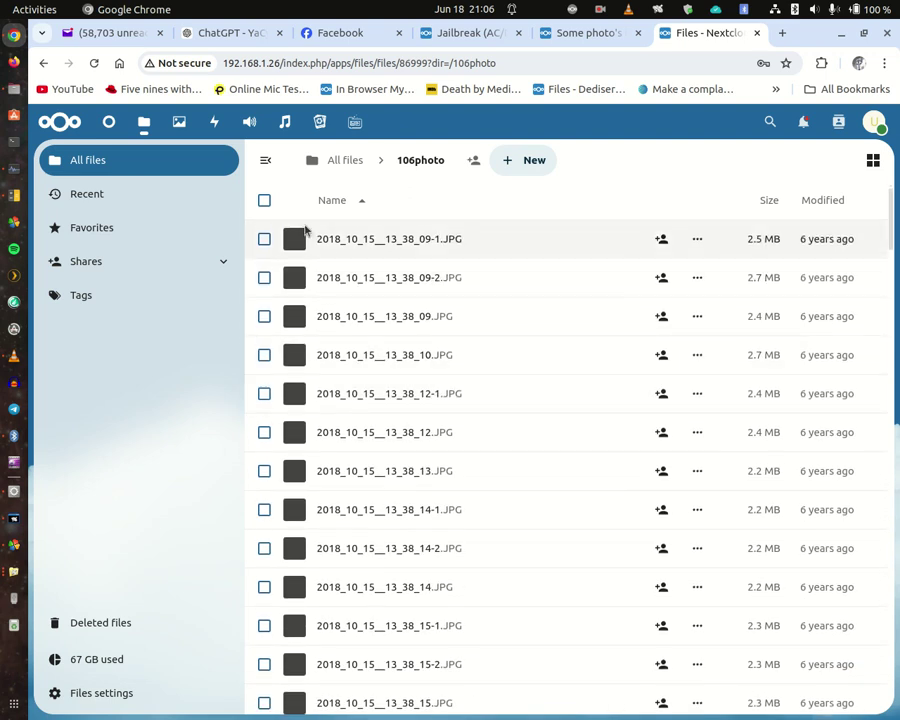
# Step: Create a new folder named 200photo in All files and open it
pyautogui.click(308, 163)
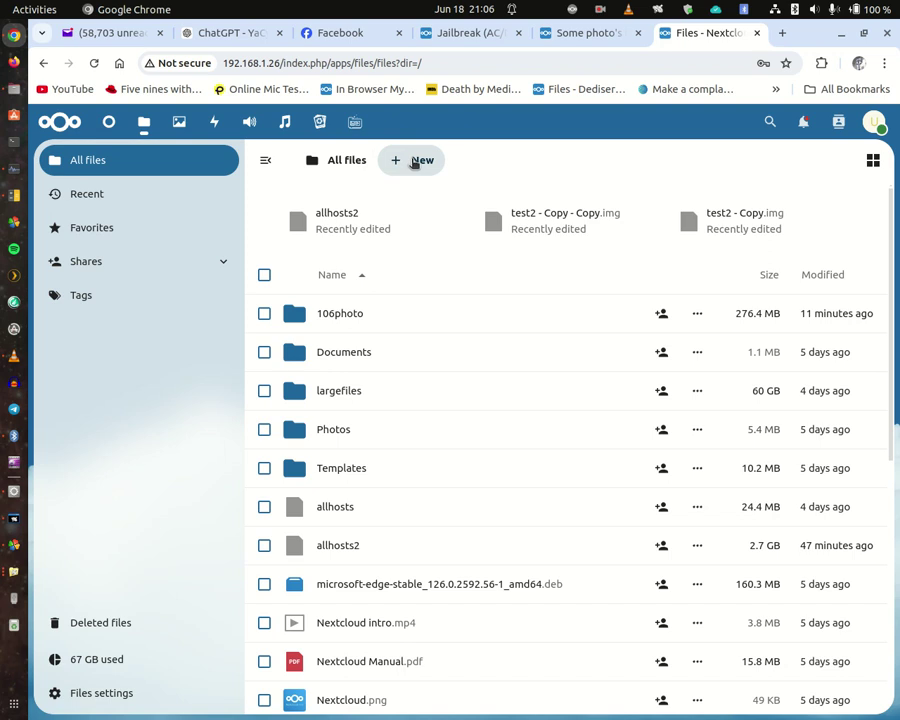
pyautogui.click(414, 163)
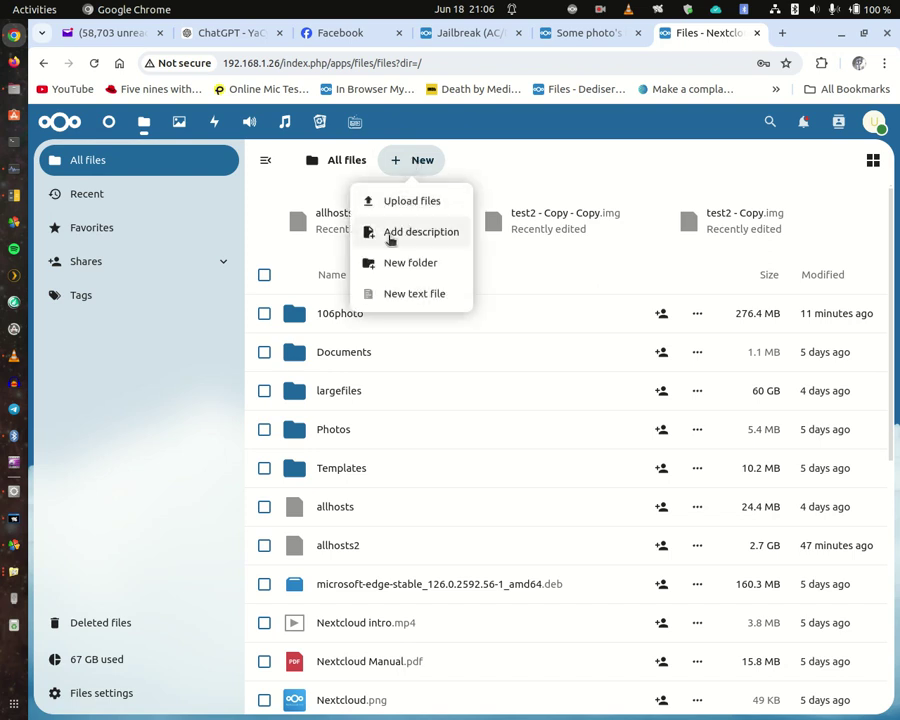
pyautogui.click(404, 263)
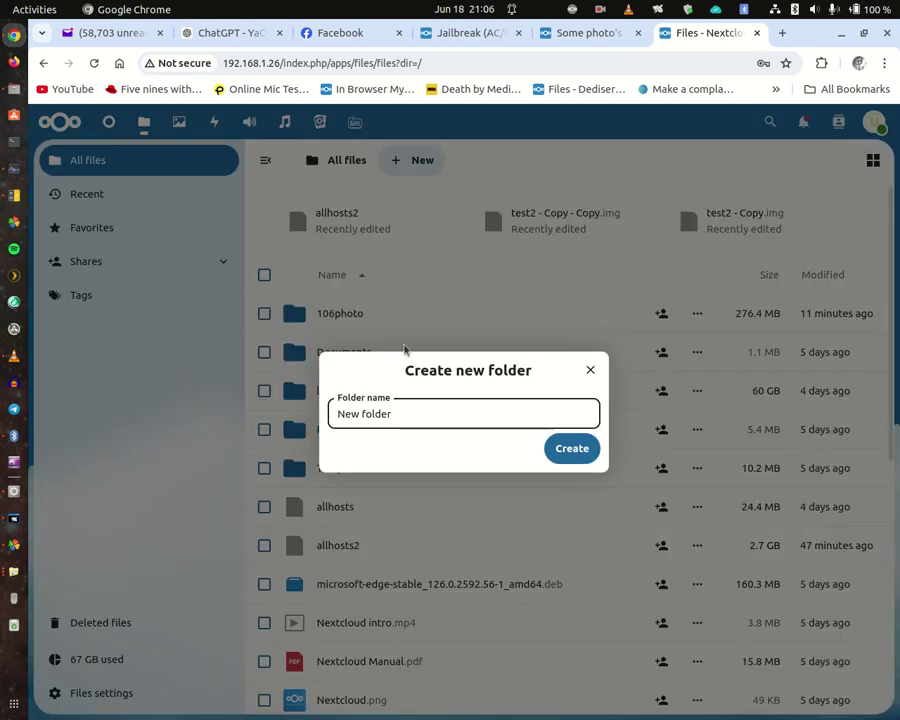
pyautogui.press('BackSpace')
pyautogui.press('BackSpace')
pyautogui.press('BackSpace')
pyautogui.press('BackSpace')
pyautogui.press('BackSpace')
pyautogui.press('BackSpace')
pyautogui.press('BackSpace')
pyautogui.press('BackSpace')
pyautogui.press('BackSpace')
pyautogui.press('BackSpace')
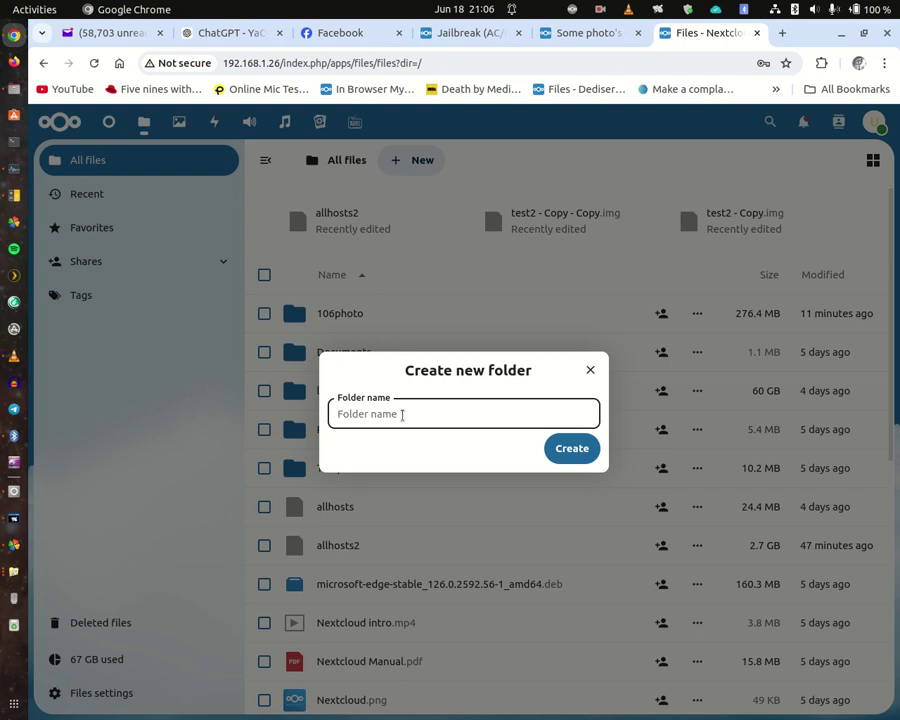
pyautogui.write('200photo')
pyautogui.press('Return')
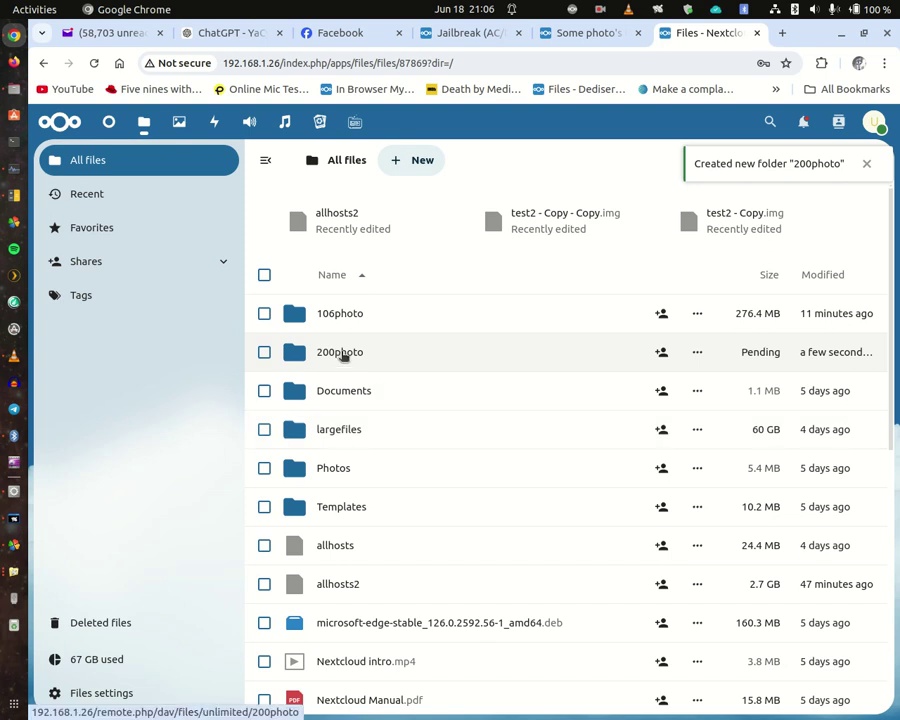
pyautogui.click(342, 355)
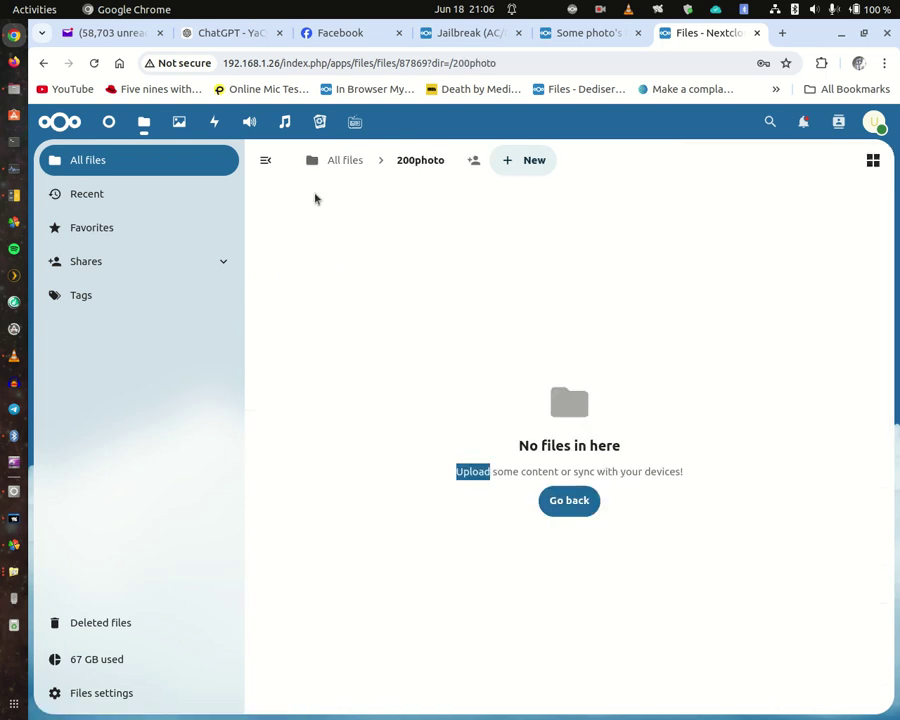
# Step: Return to All files and delete the file Templates credits.md
pyautogui.click(325, 166)
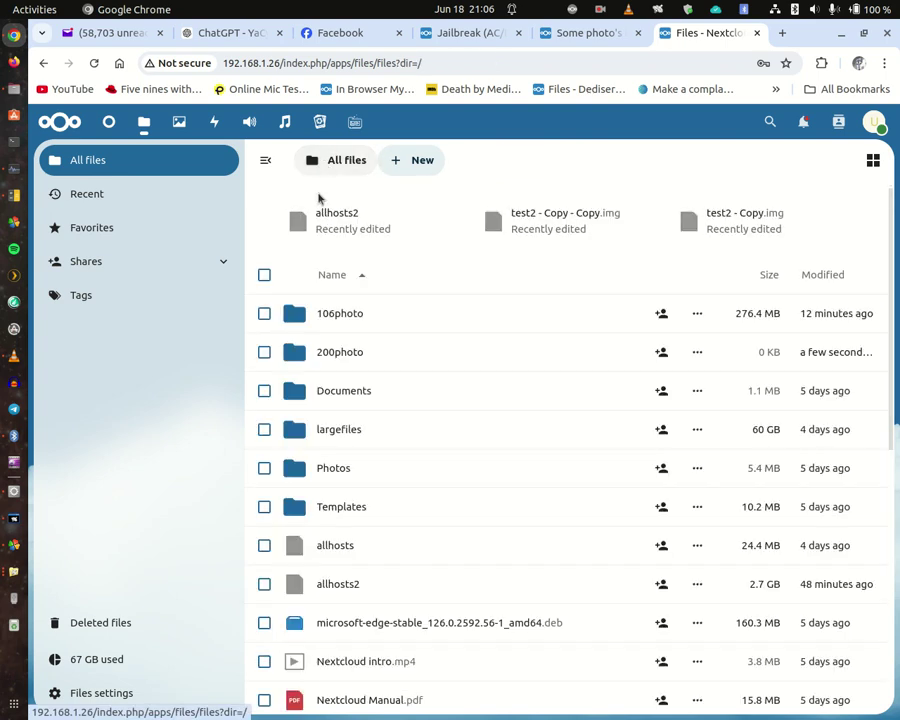
pyautogui.scroll(-5, 316, 529)
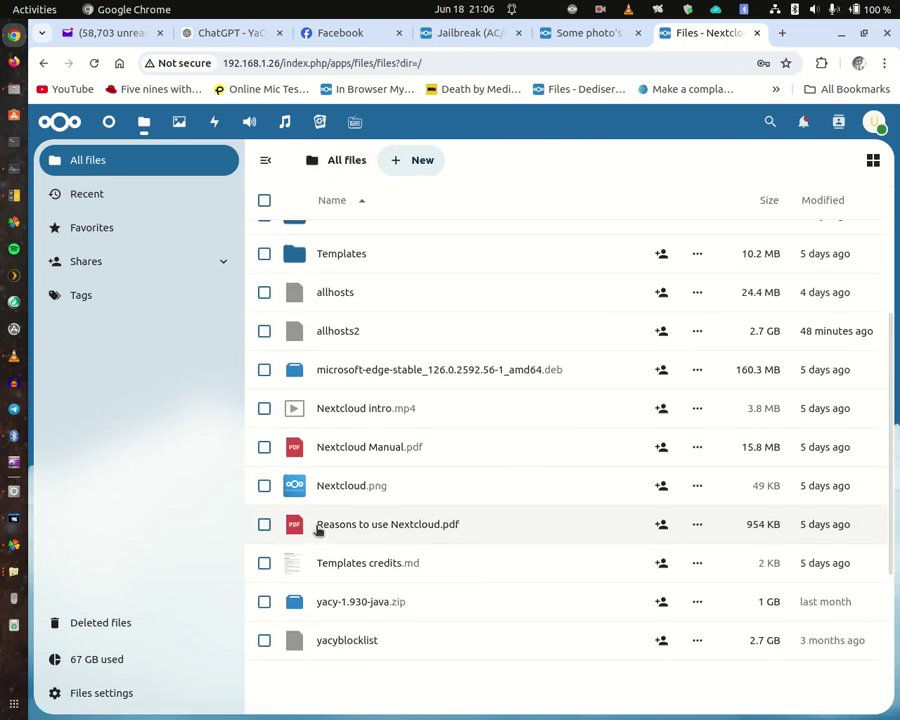
pyautogui.click(264, 563)
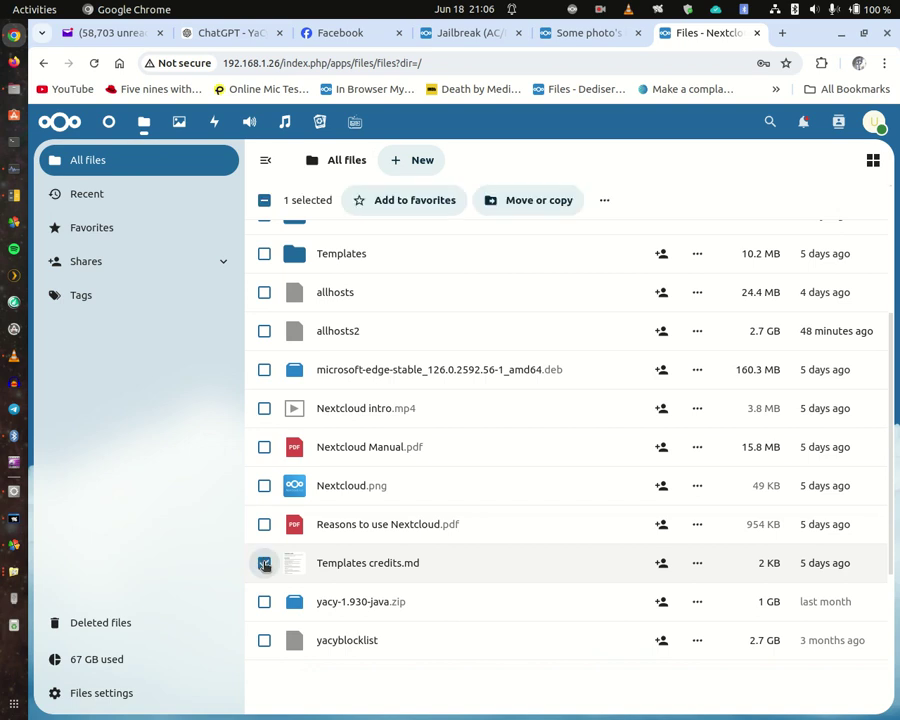
pyautogui.click(603, 201)
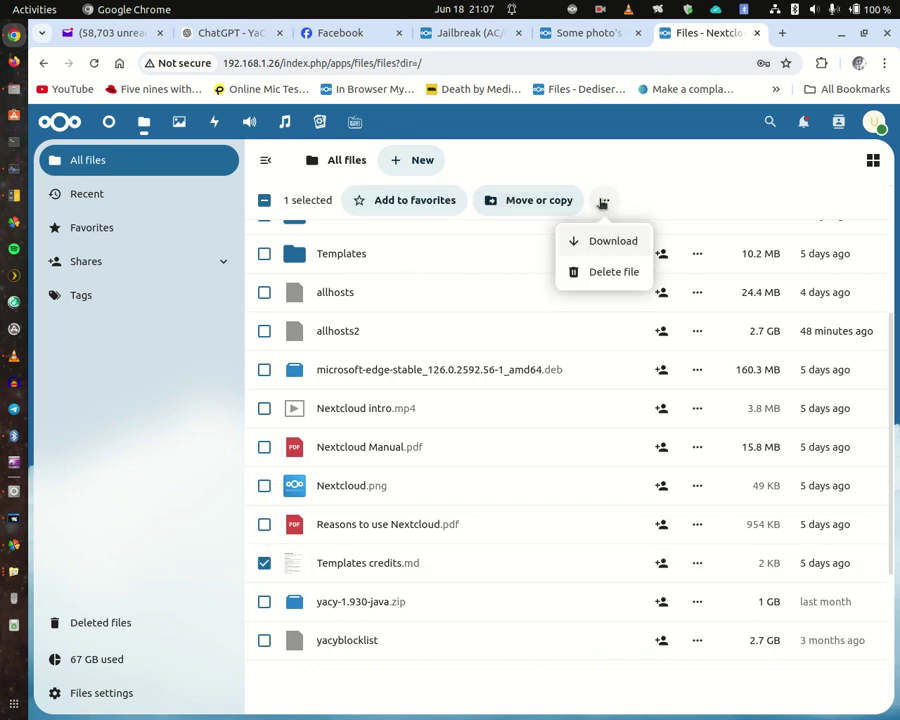
pyautogui.click(590, 277)
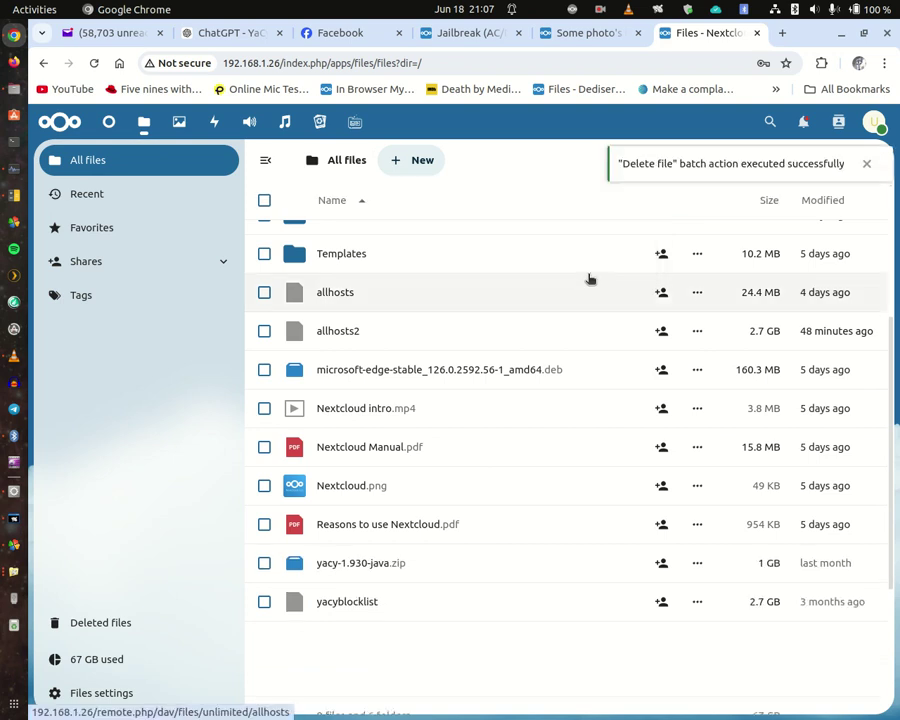
# Step: Permanently delete Templates credits.md and Readme.md from the deleted files
pyautogui.click(100, 622)
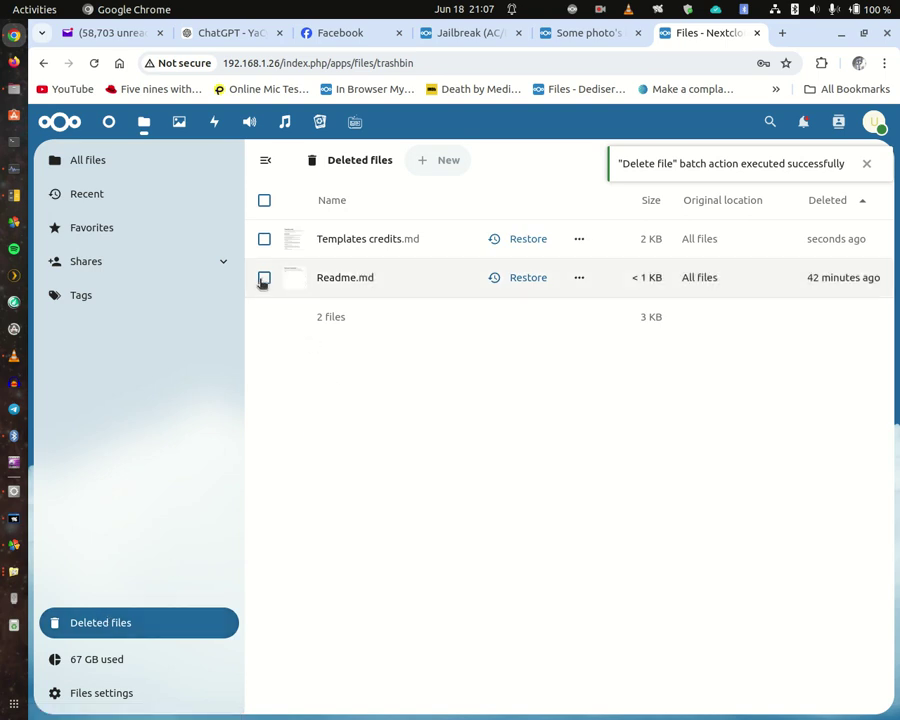
pyautogui.click(264, 278)
pyautogui.click(264, 239)
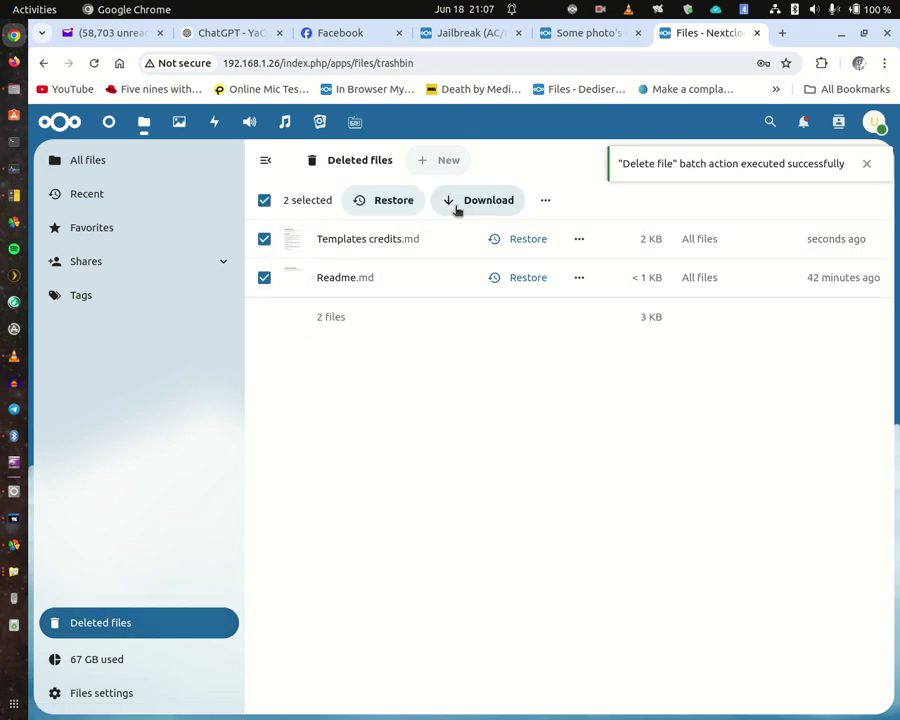
pyautogui.click(546, 200)
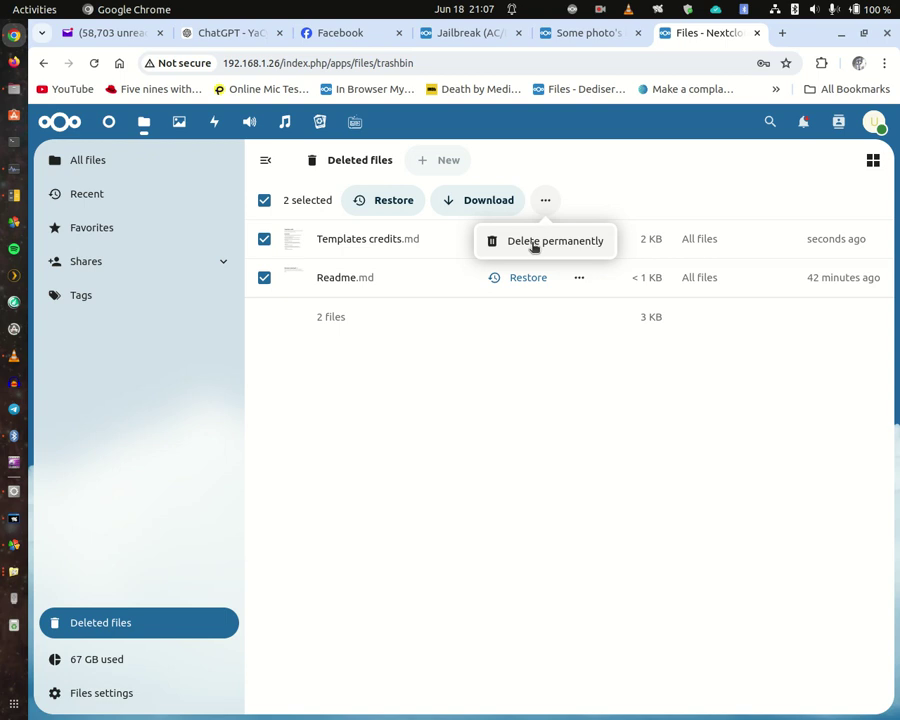
pyautogui.click(533, 244)
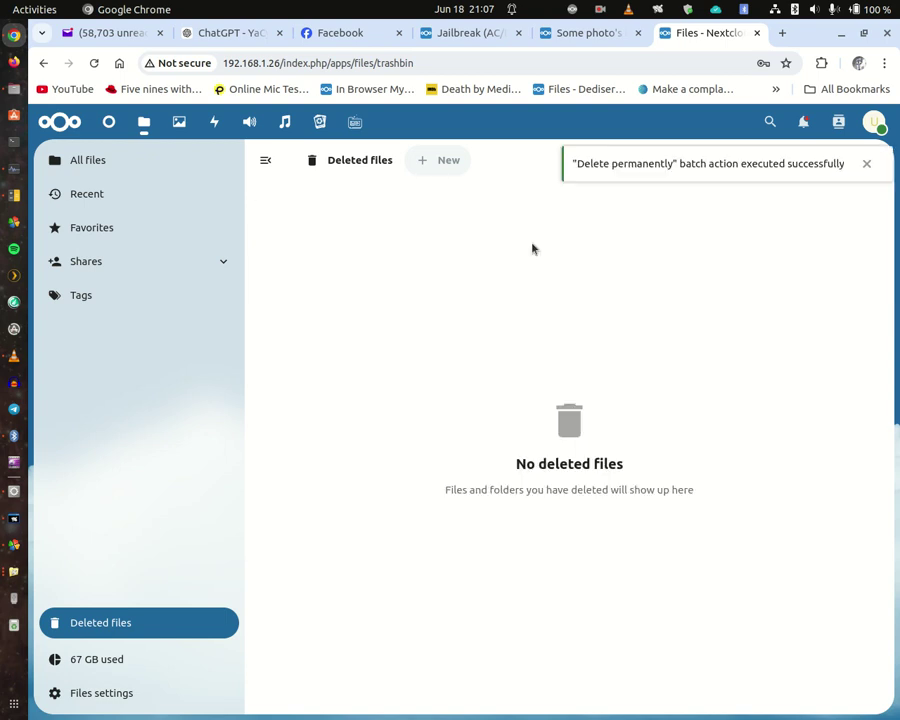
# Step: Upload microsoft-edge-stable_126.0.2592.56-1_amd64.deb from the local Downloads folder into the 200photo folder
pyautogui.click(96, 161)
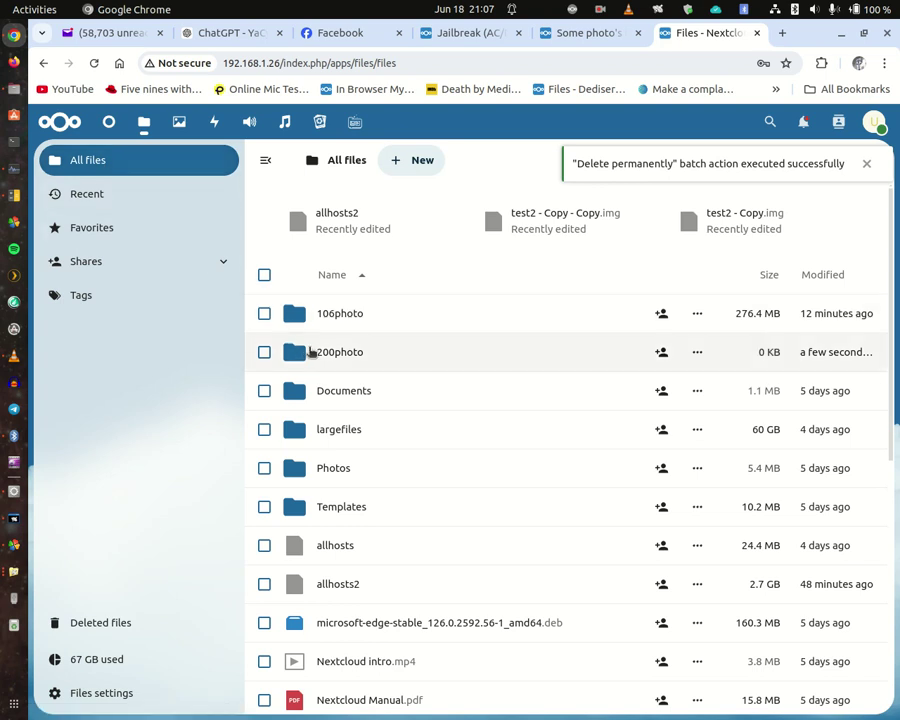
pyautogui.click(340, 350)
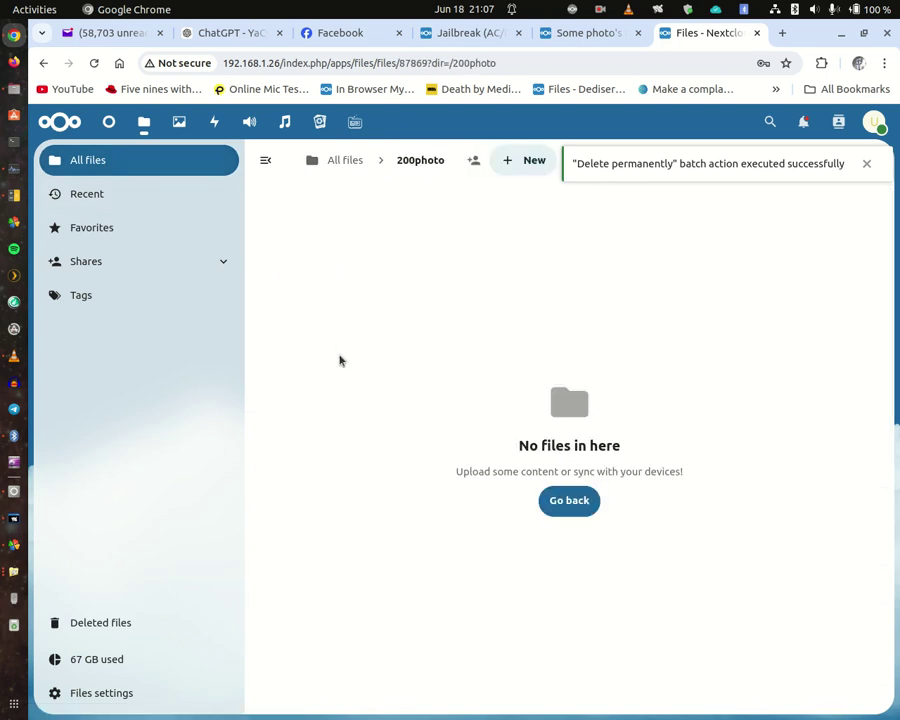
pyautogui.click(530, 162)
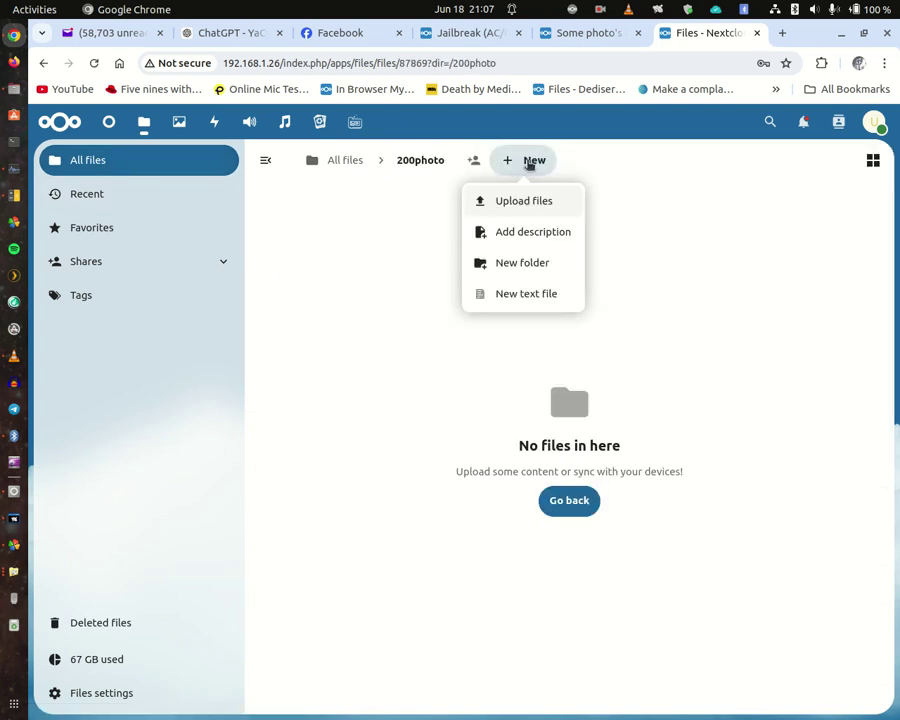
pyautogui.click(506, 210)
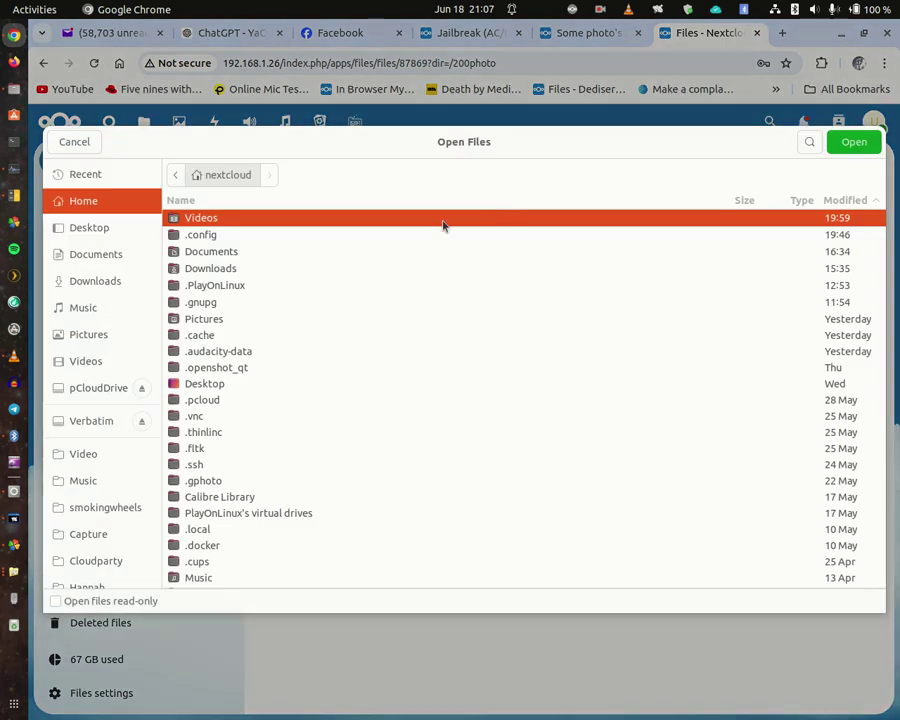
pyautogui.click(216, 268)
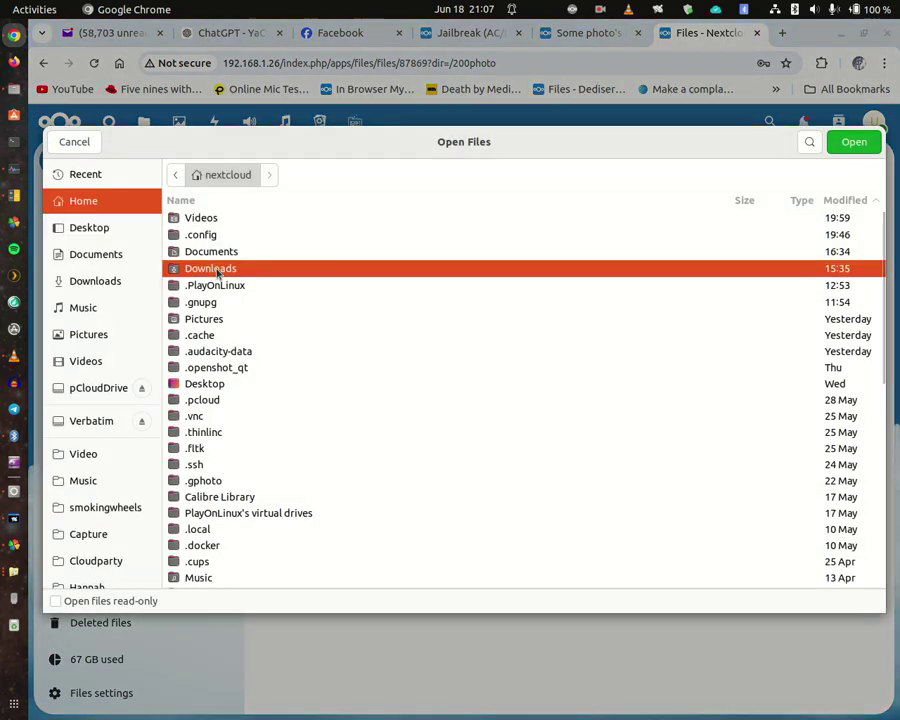
pyautogui.doubleClick(216, 268)
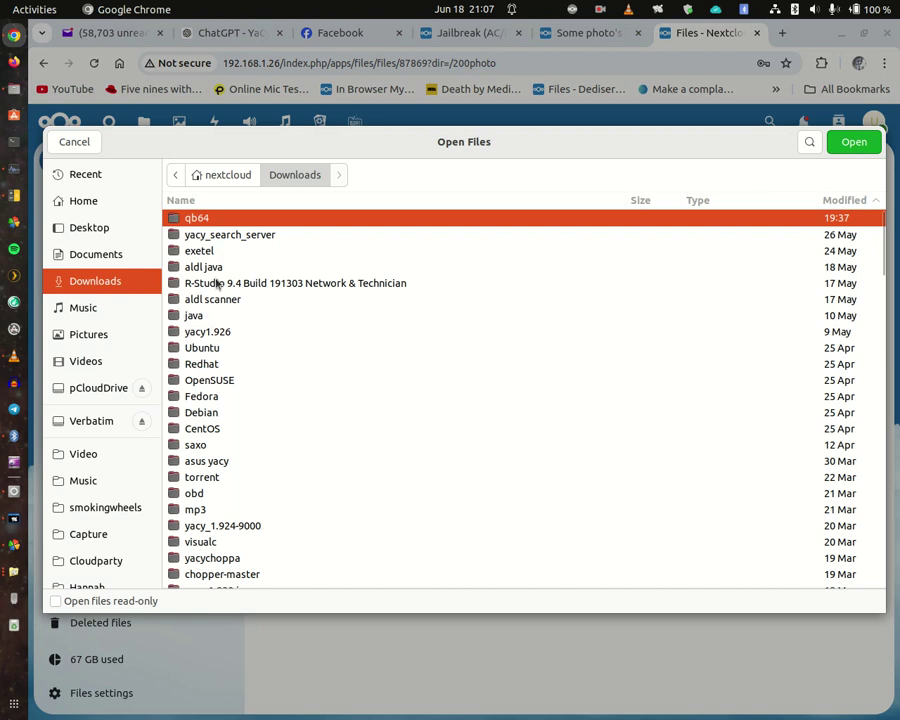
pyautogui.doubleClick(214, 268)
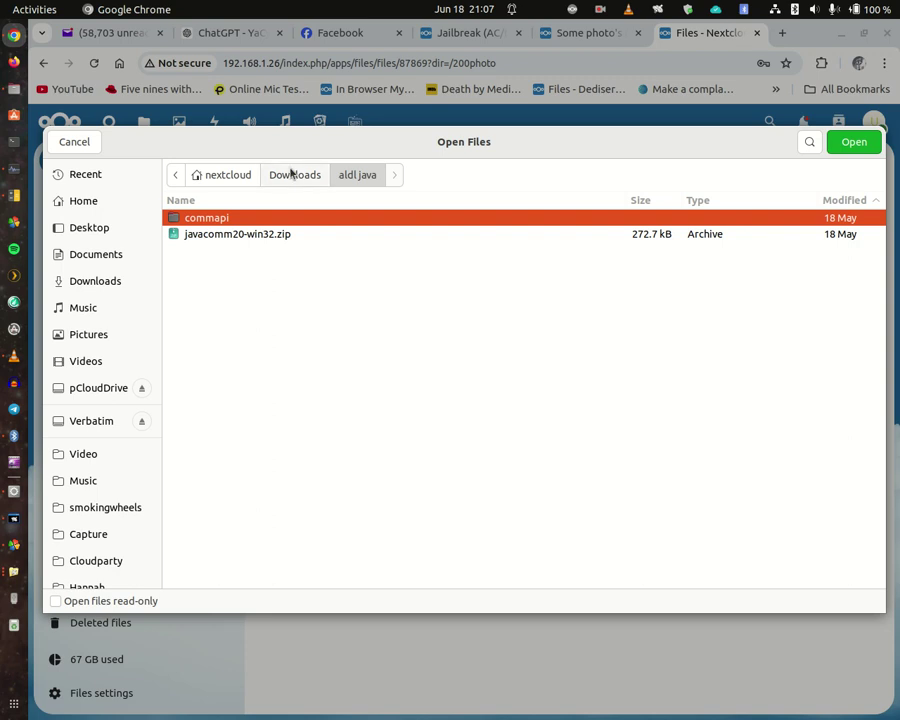
pyautogui.click(292, 177)
pyautogui.scroll(-2, 258, 434)
pyautogui.scroll(1, 258, 434)
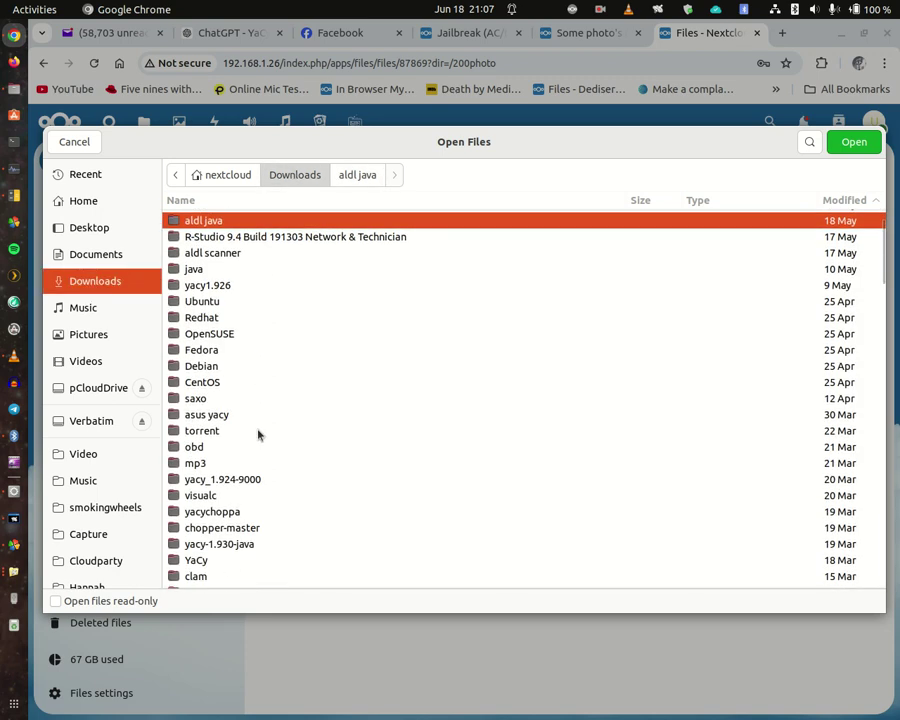
pyautogui.scroll(-6, 258, 434)
pyautogui.scroll(-3, 258, 434)
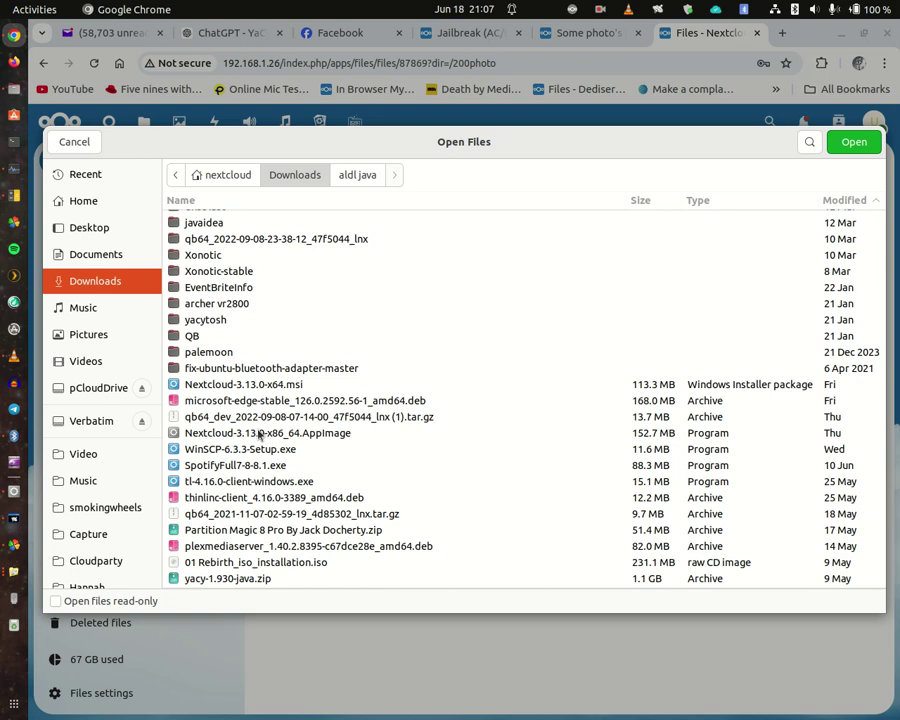
pyautogui.scroll(1, 258, 434)
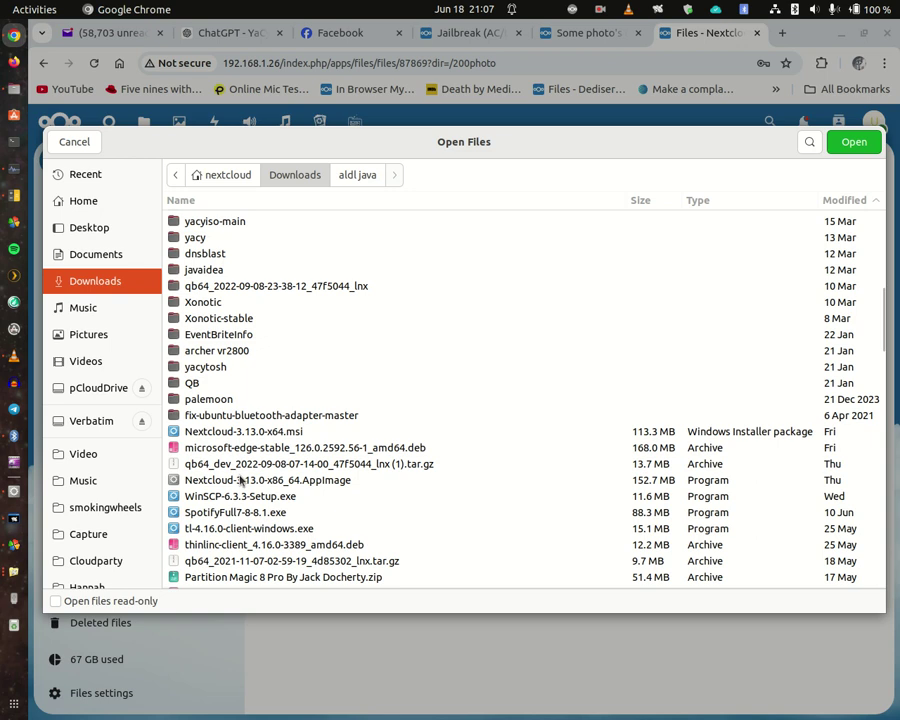
pyautogui.click(253, 449)
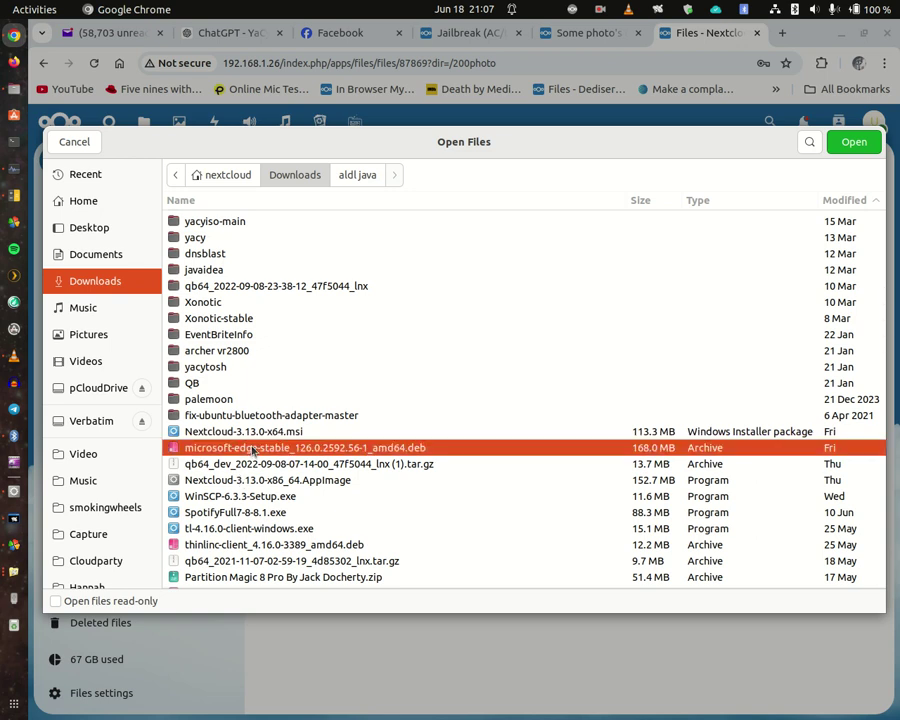
pyautogui.click(852, 143)
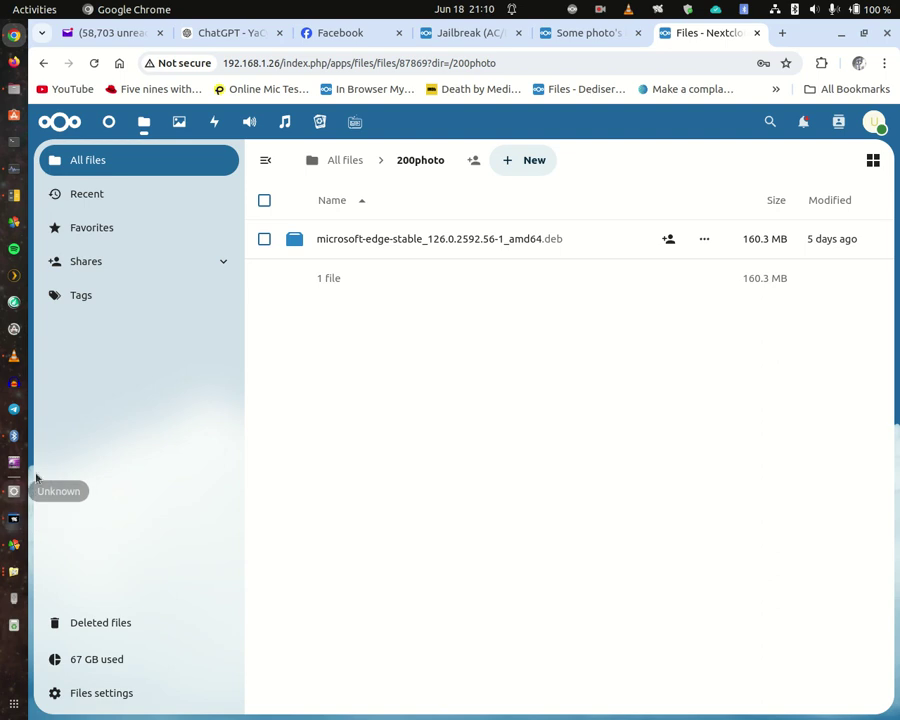
# Step: Switch to the desktop file manager and open the Apple-15-10-18 photo folder inside the limited folder
pyautogui.click(12, 88)
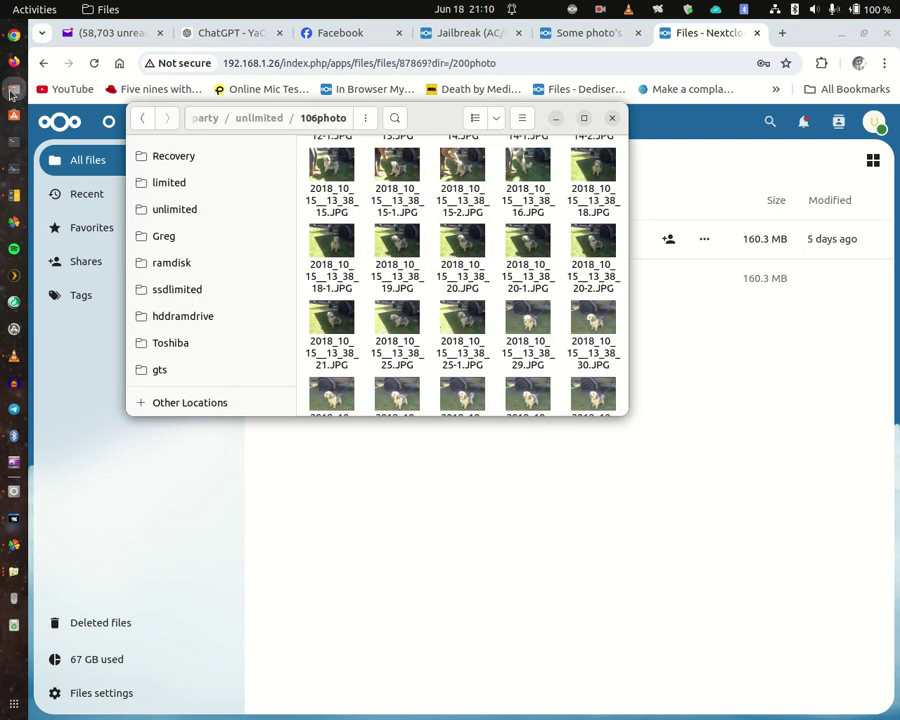
pyautogui.click(263, 121)
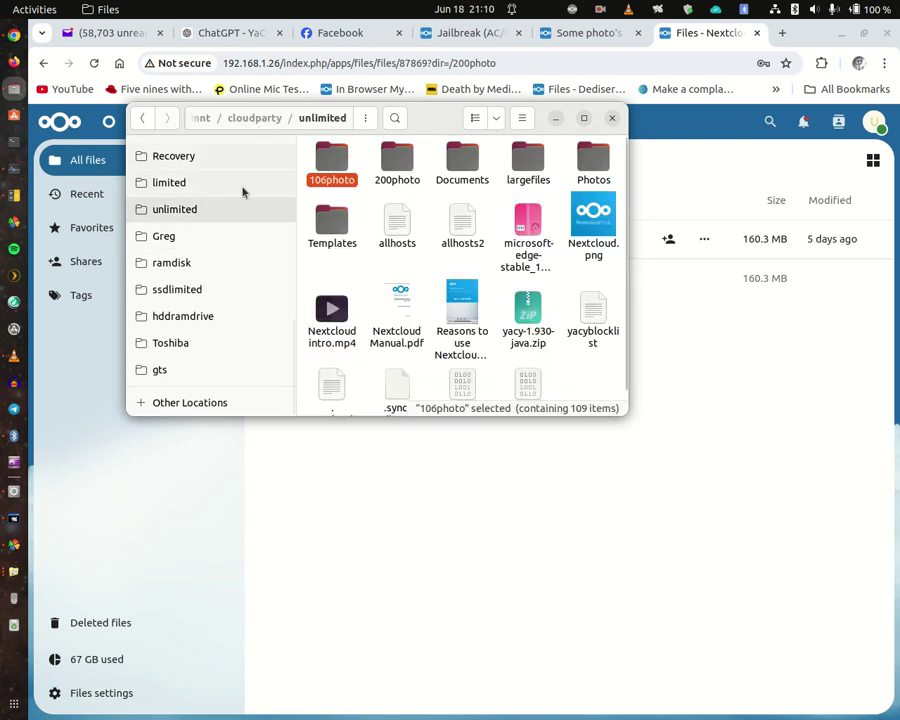
pyautogui.click(167, 186)
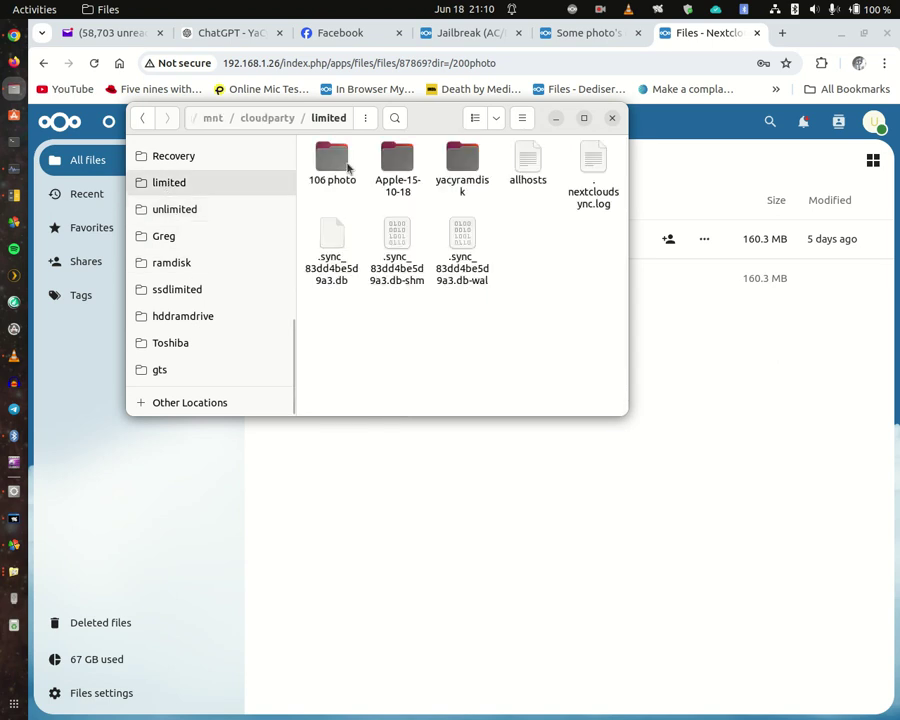
pyautogui.click(393, 160)
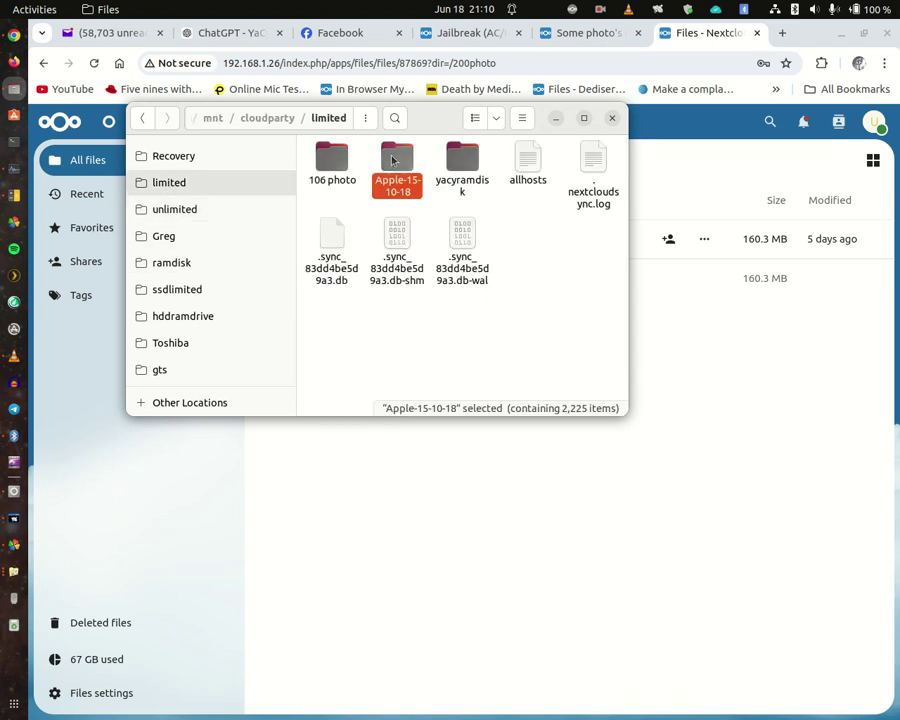
pyautogui.doubleClick(393, 160)
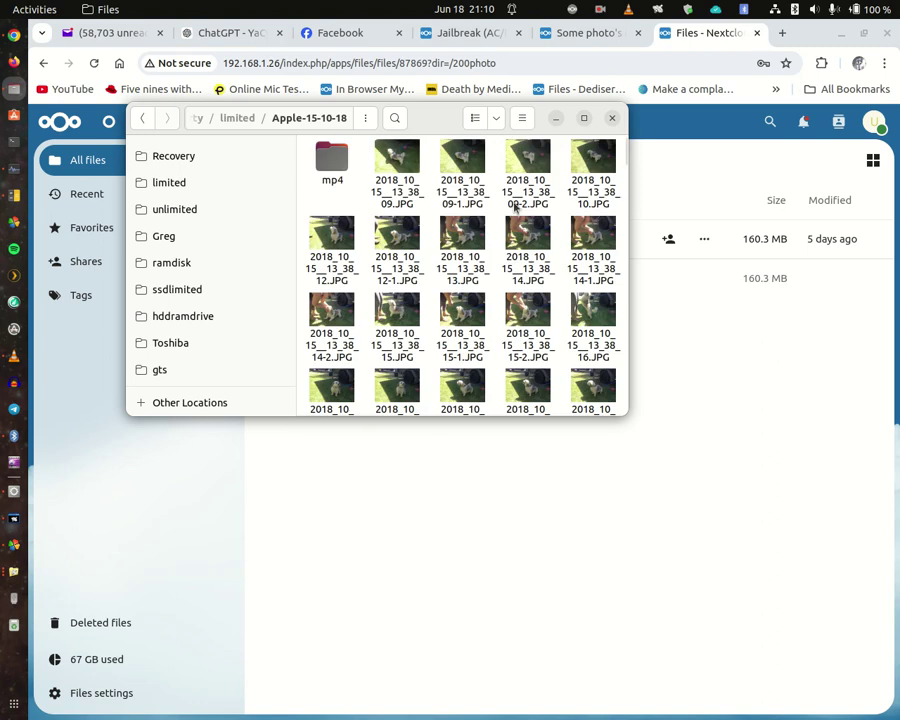
# Step: Copy the photos from 2018_10_15__13_38_09.JPG through 2018_10_15__14_11_37-1.JPG in the Apple-15-10-18 folder
pyautogui.click(401, 162)
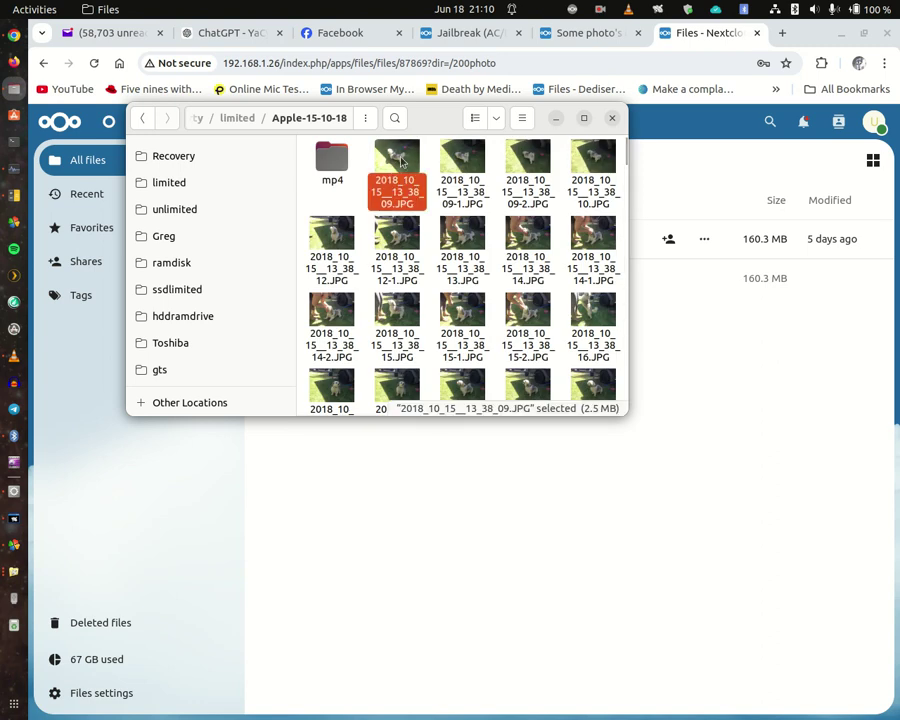
pyautogui.scroll(-10, 401, 162)
pyautogui.scroll(-10, 401, 162)
pyautogui.scroll(-10, 401, 162)
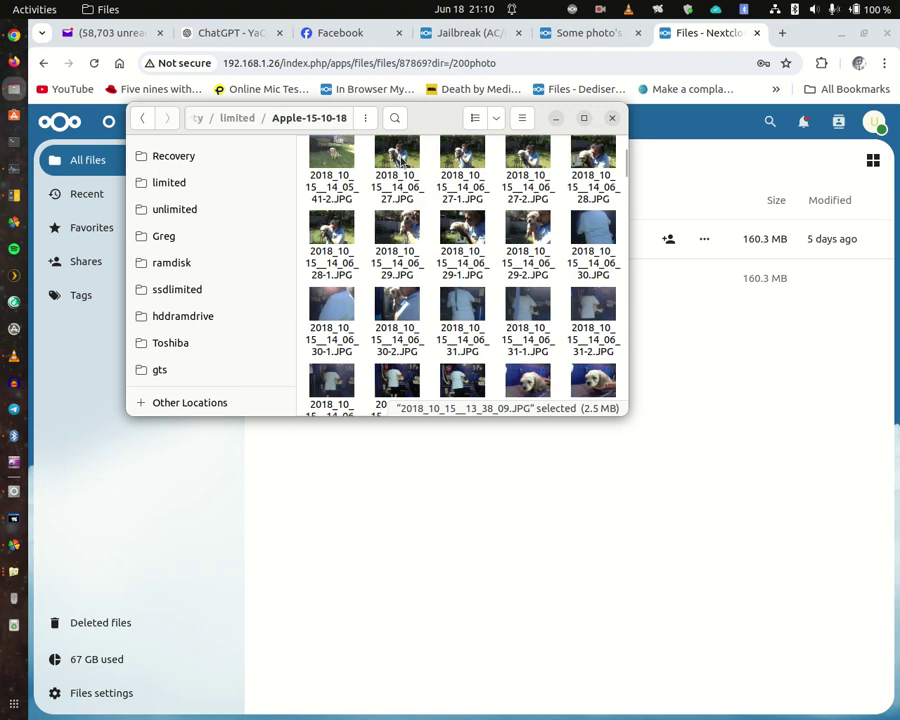
pyautogui.scroll(-10, 401, 162)
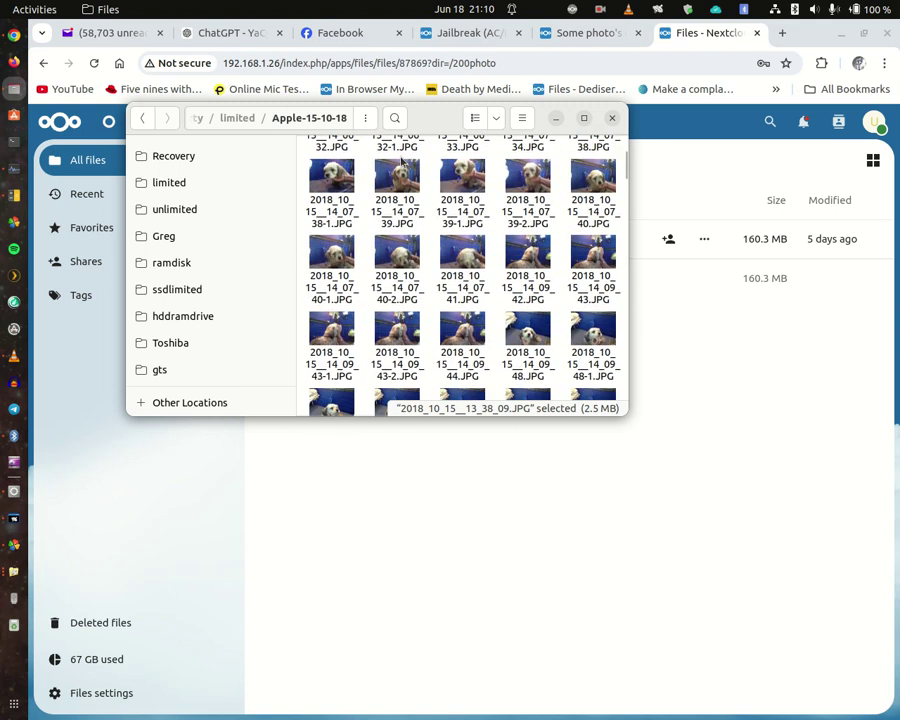
pyautogui.scroll(-10, 401, 162)
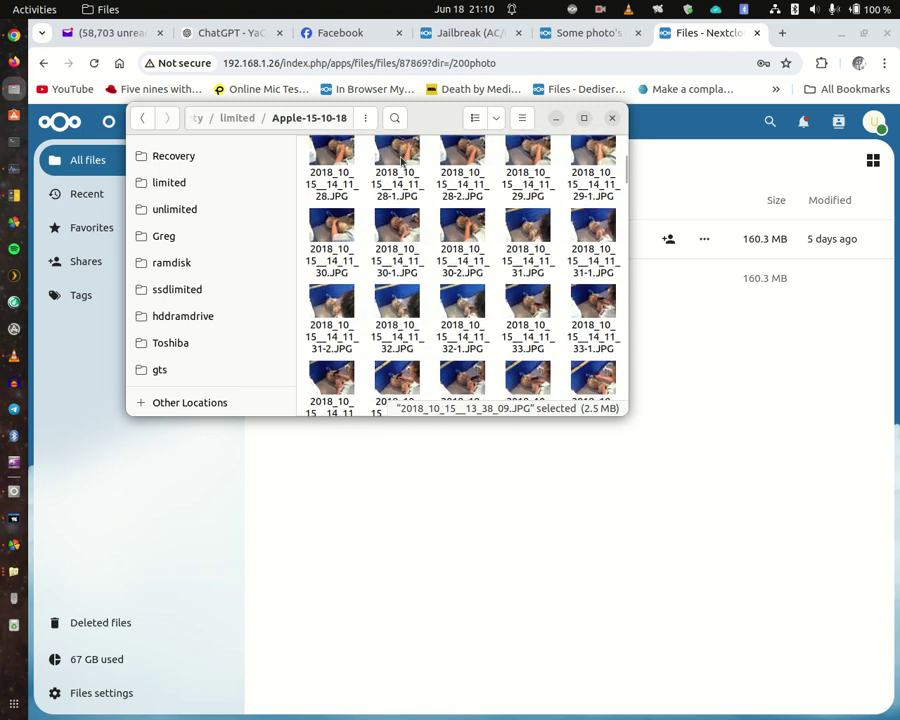
pyautogui.scroll(-4, 401, 162)
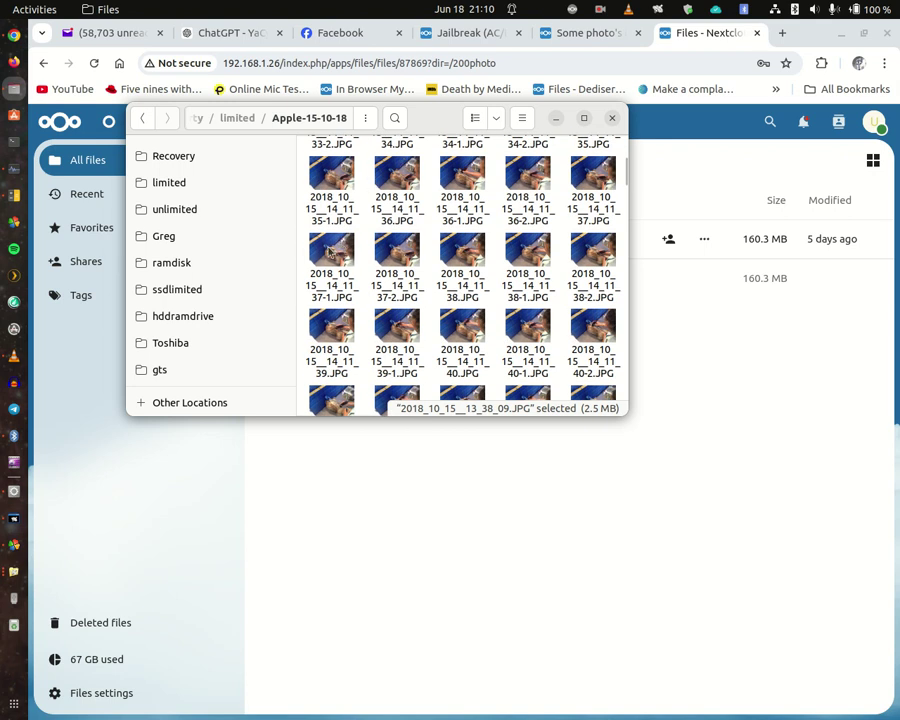
pyautogui.keyDown('shift'); pyautogui.click(341, 249); pyautogui.keyUp('shift')
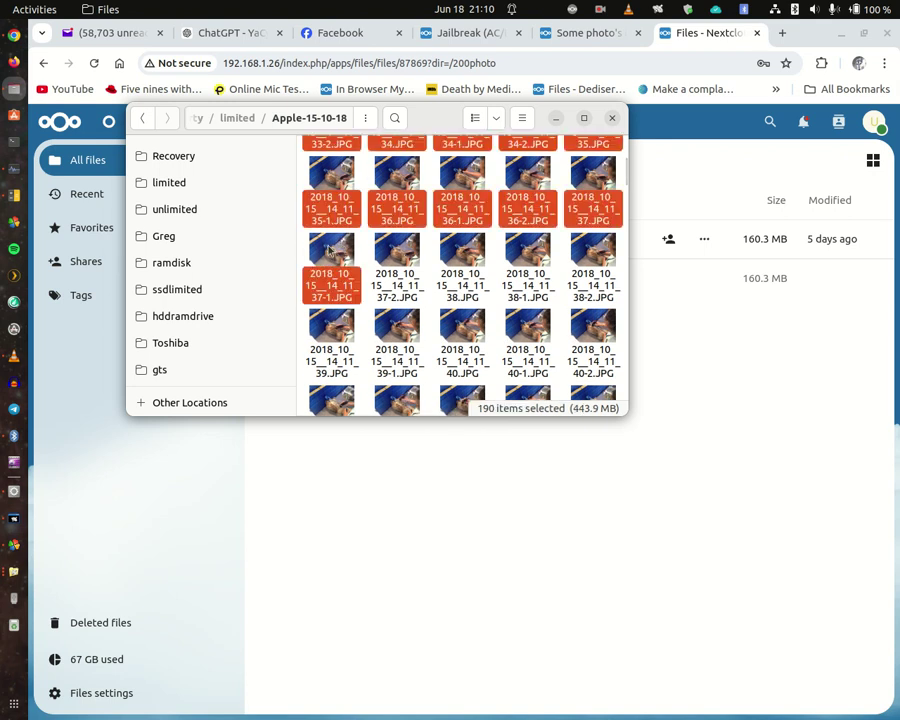
pyautogui.rightClick(331, 250)
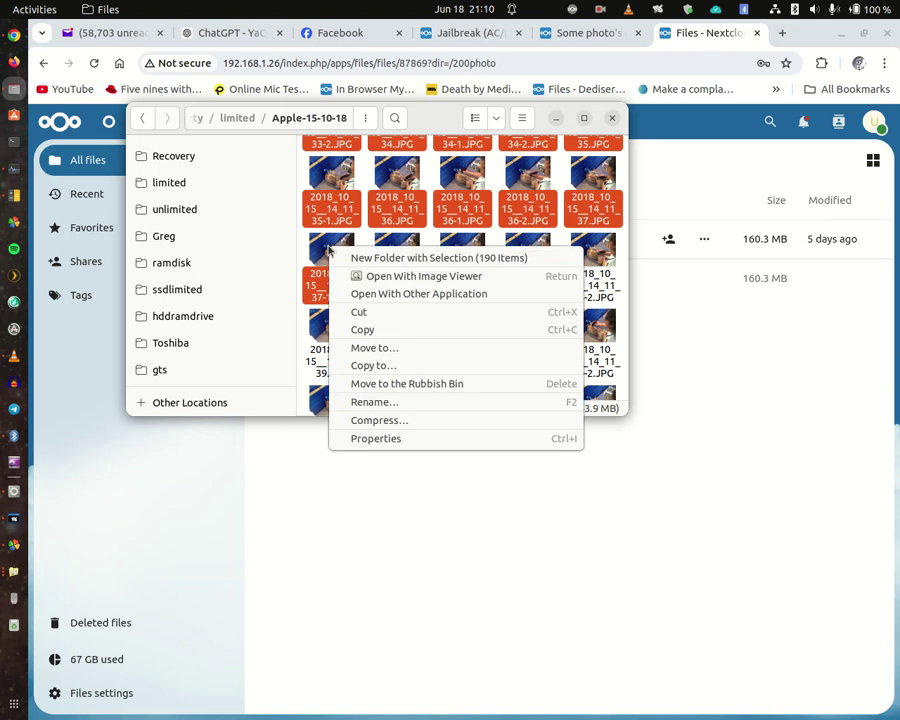
pyautogui.click(358, 330)
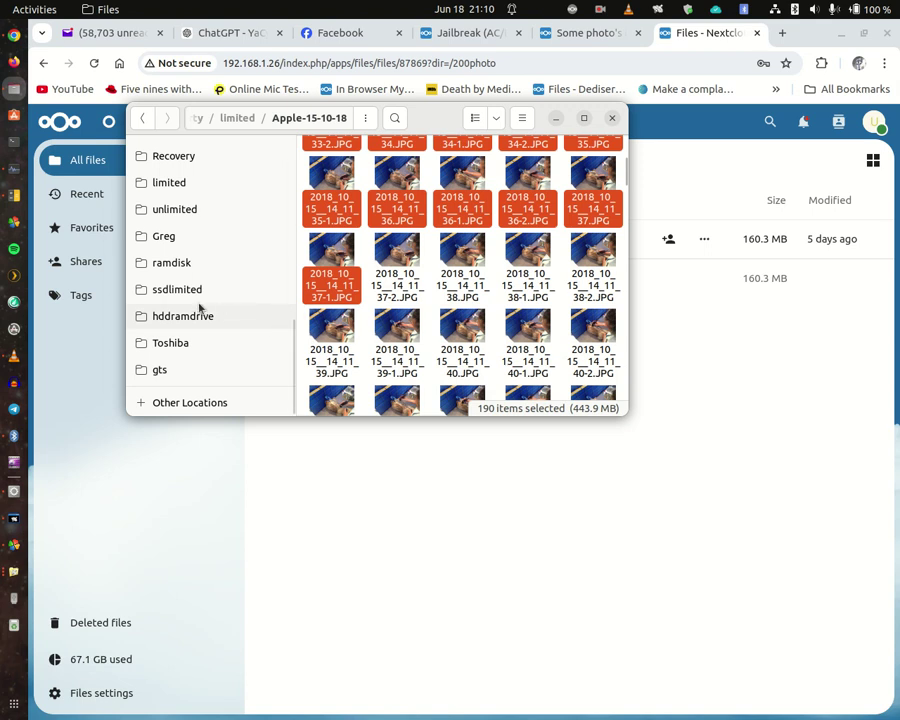
# Step: Open the unlimited folder, and go back to the Apple-15-10-18 folder inside limited
pyautogui.click(160, 211)
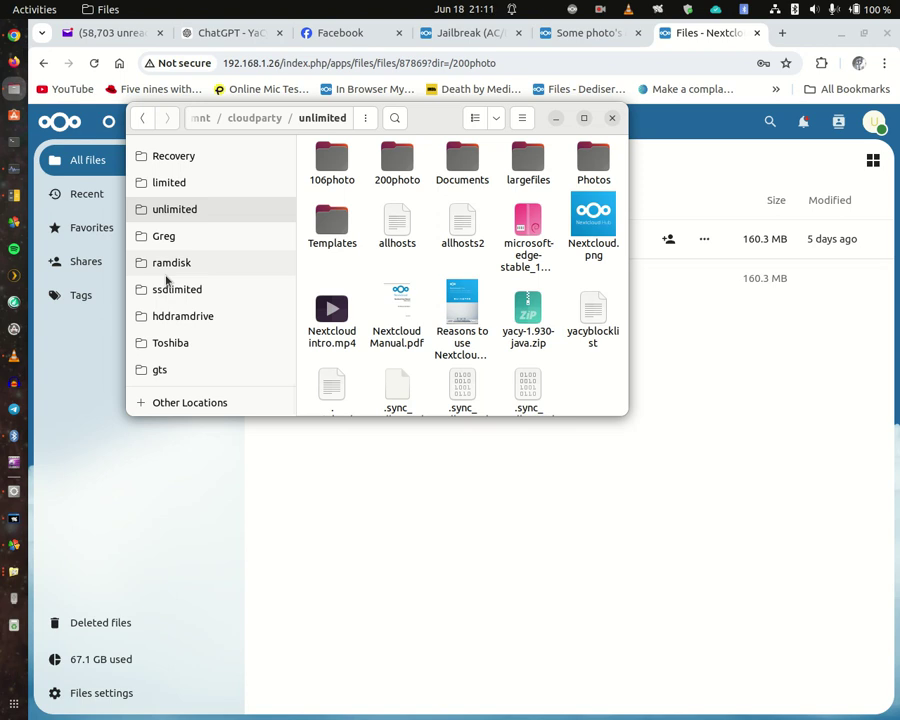
pyautogui.click(166, 185)
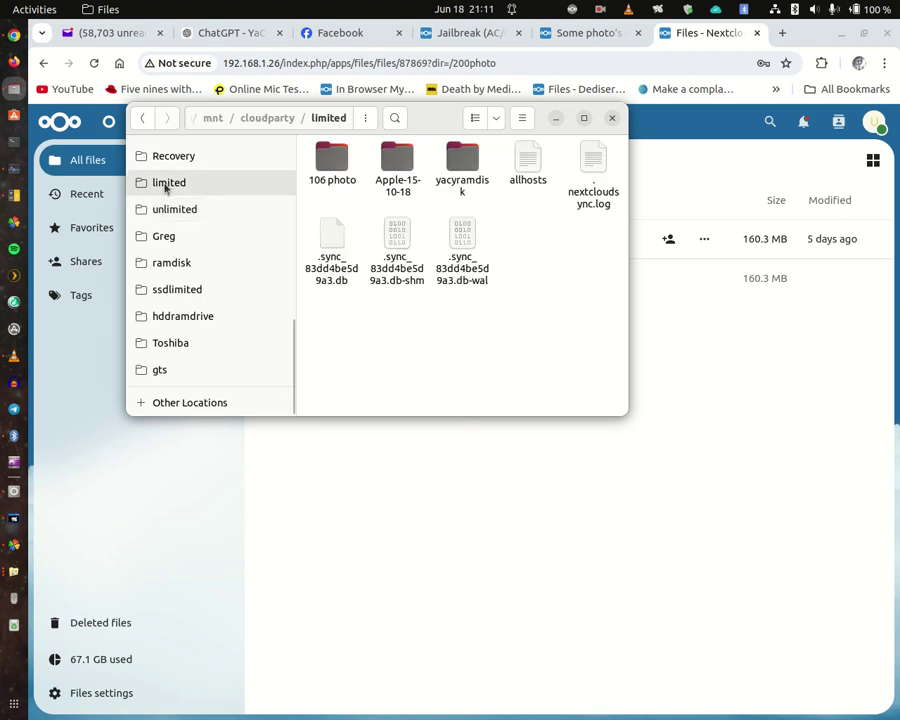
pyautogui.click(384, 163)
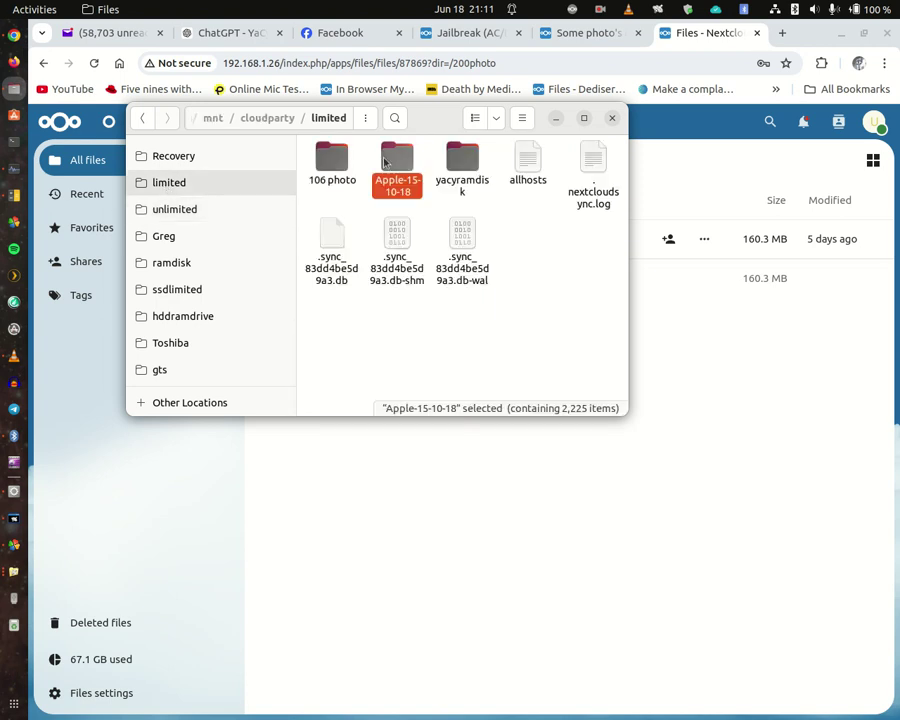
pyautogui.doubleClick(384, 163)
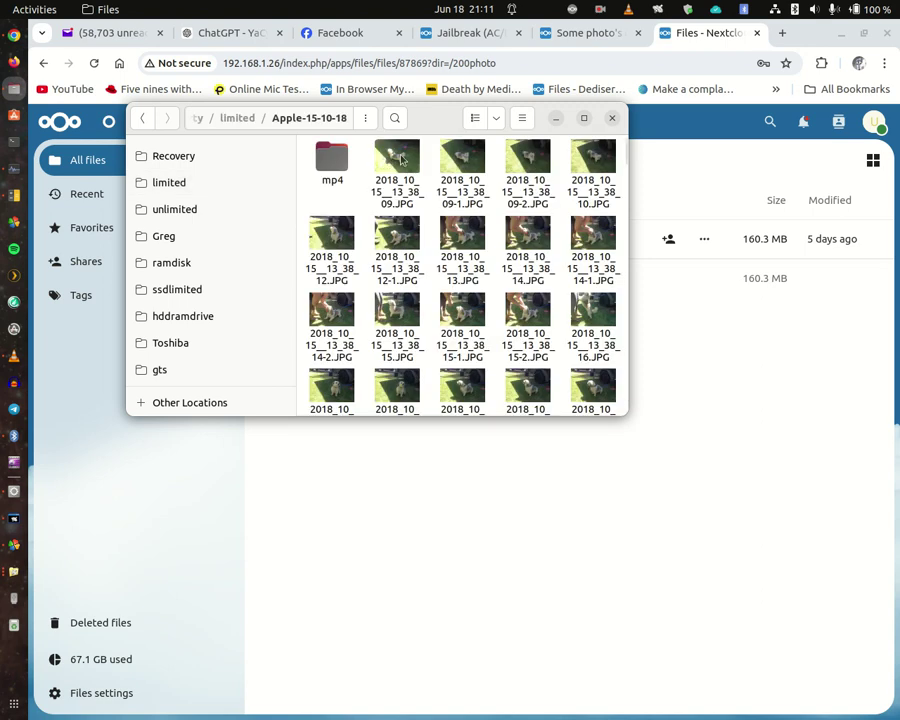
# Step: Copy the 200 photos from 2018_10_15__13_38_09.JPG through 2018_10_15__14_11_41.JPG in the Apple-15-10-18 folder
pyautogui.click(401, 160)
pyautogui.scroll(-15, 401, 160)
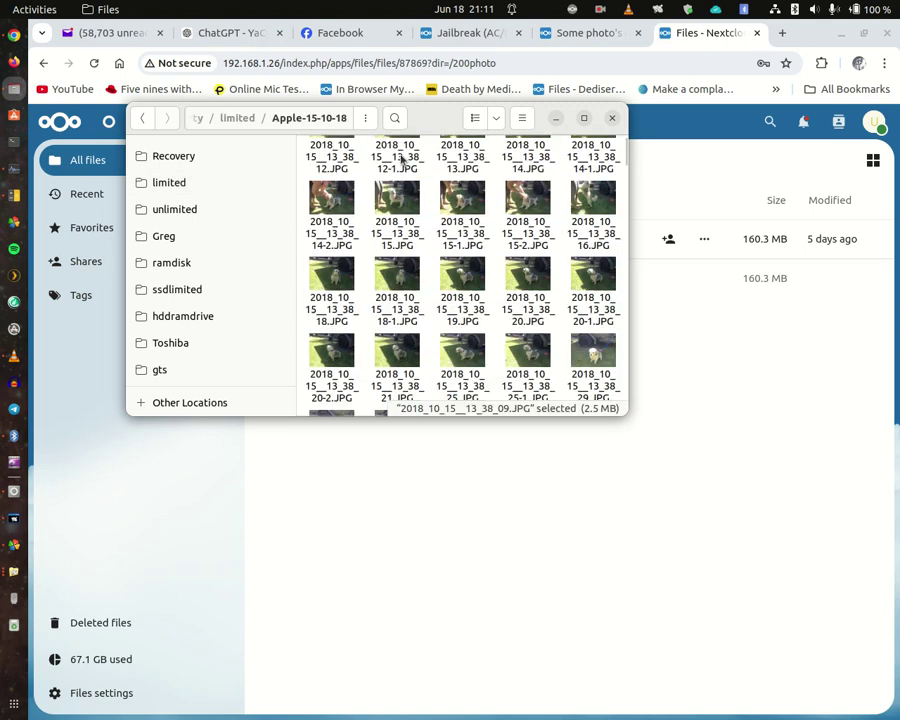
pyautogui.scroll(-15, 401, 160)
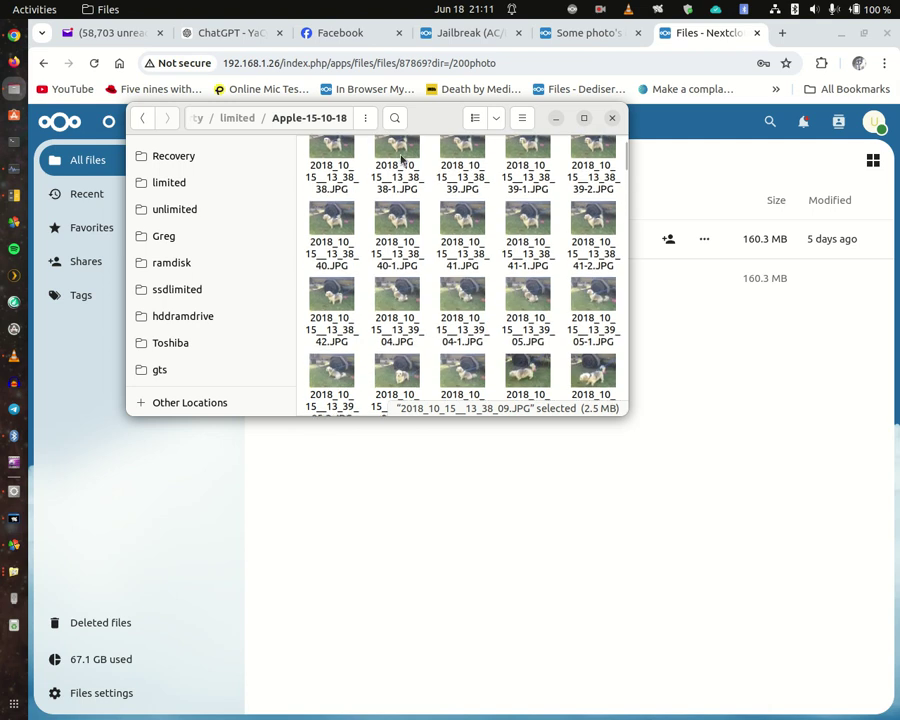
pyautogui.scroll(-15, 401, 160)
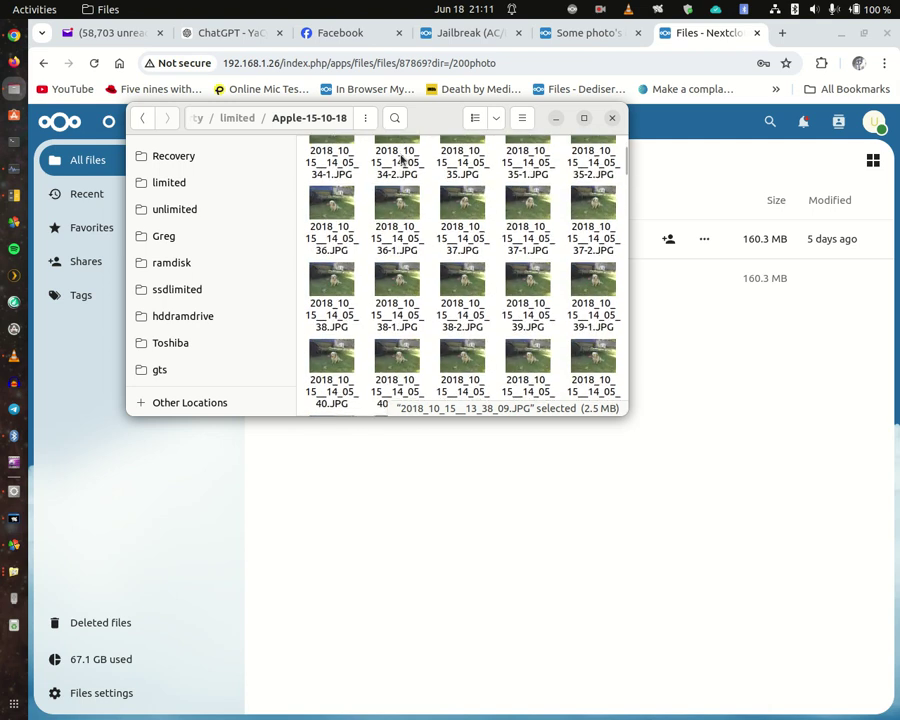
pyautogui.scroll(-15, 401, 160)
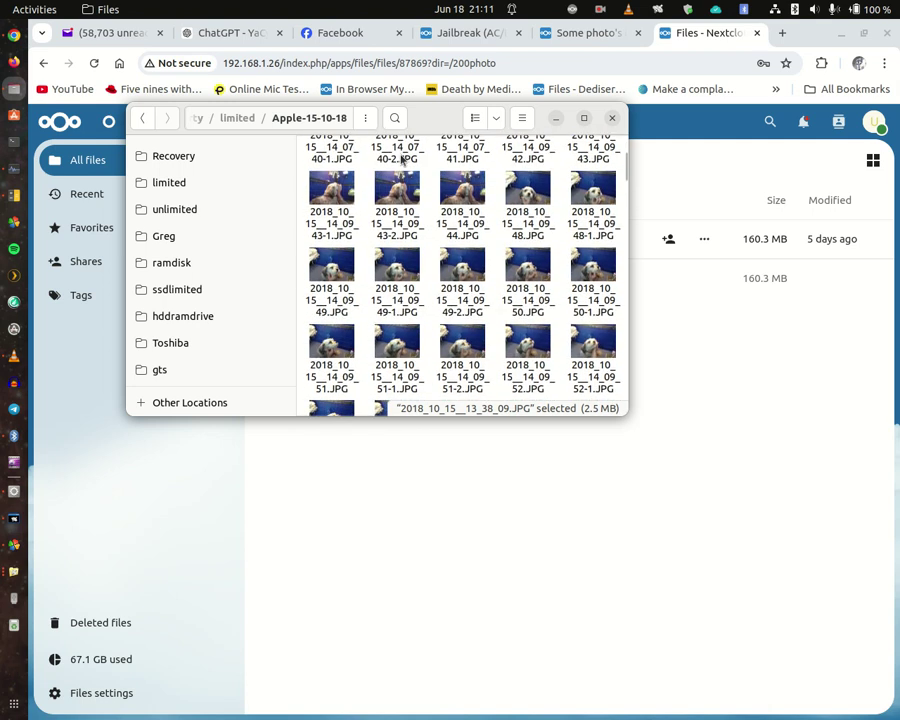
pyautogui.scroll(-3, 401, 160)
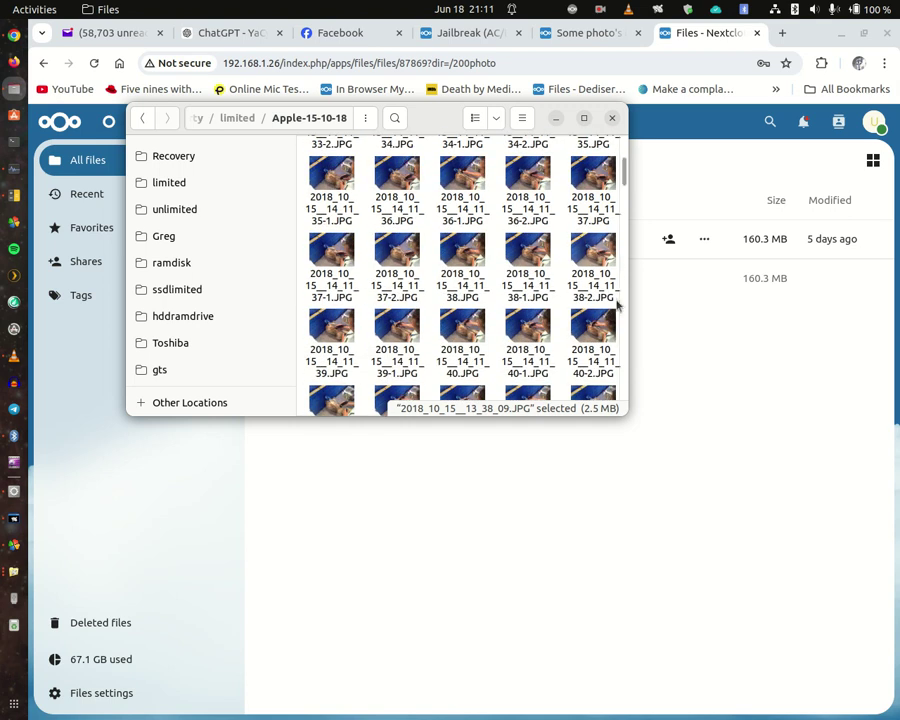
pyautogui.hotkey('ctrl', 'a')
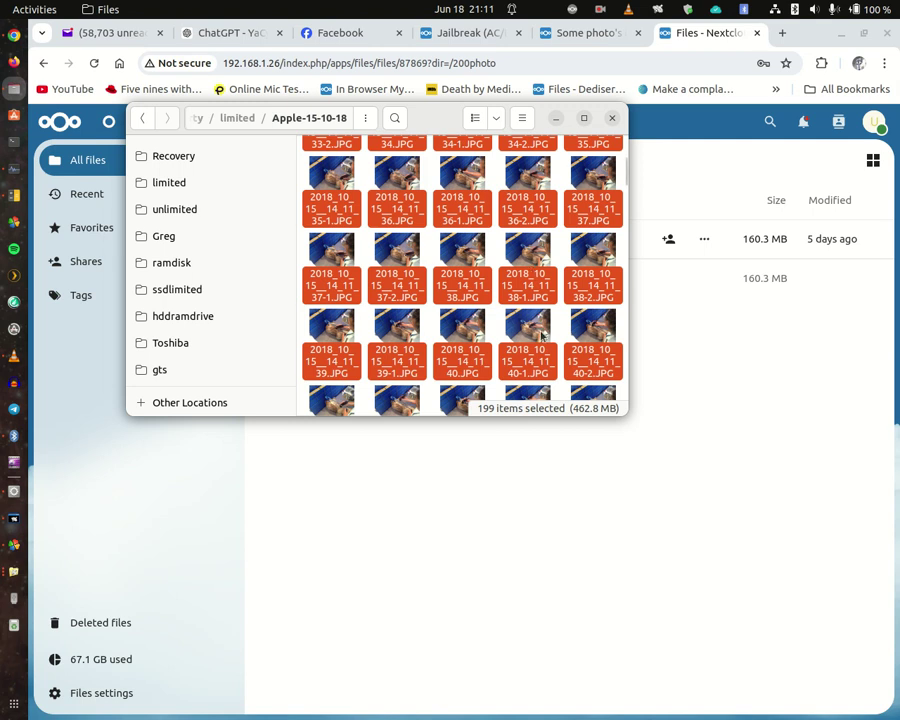
pyautogui.scroll(-1, 355, 300)
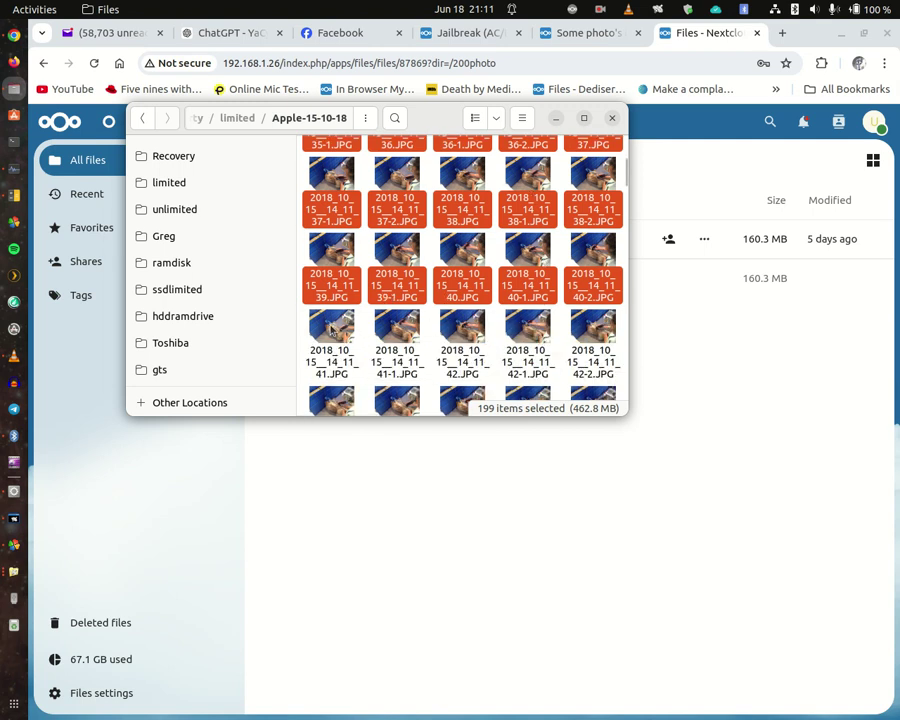
pyautogui.keyDown('ctrl'); pyautogui.click(332, 330); pyautogui.keyUp('ctrl')
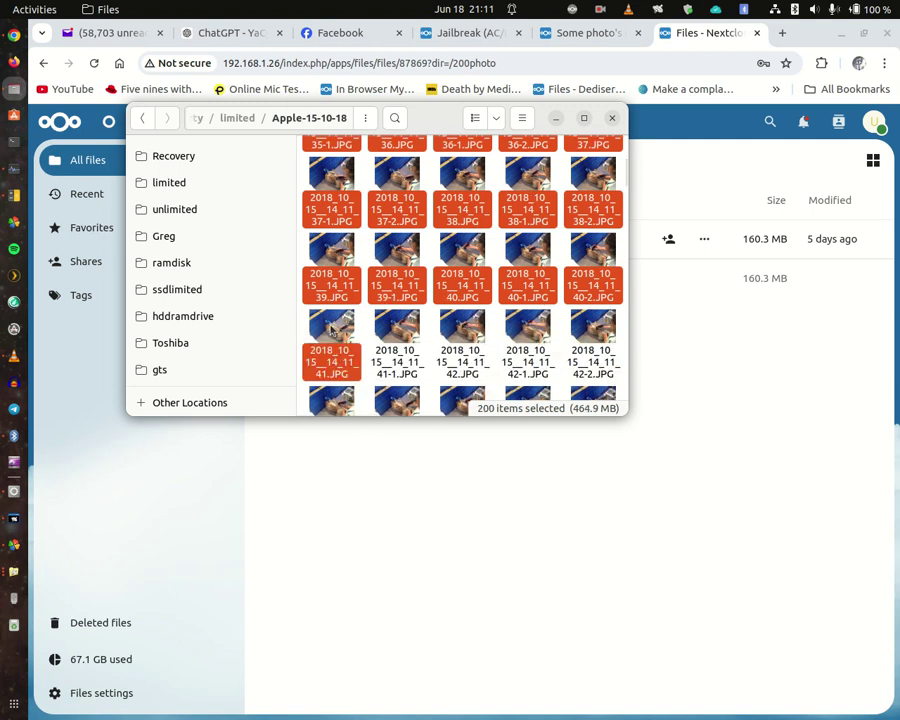
pyautogui.rightClick(332, 330)
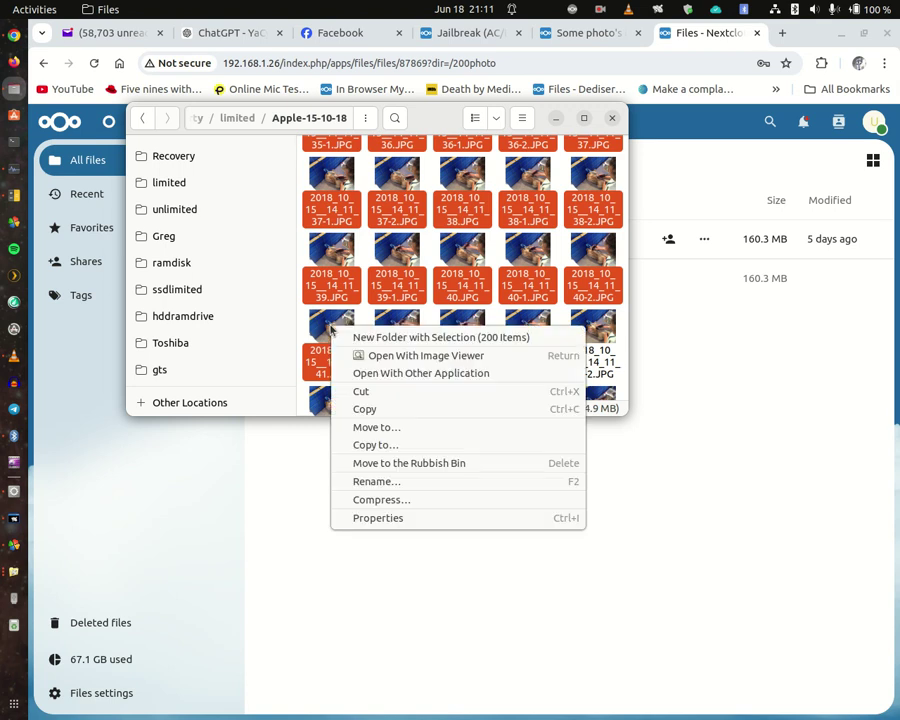
pyautogui.click(372, 408)
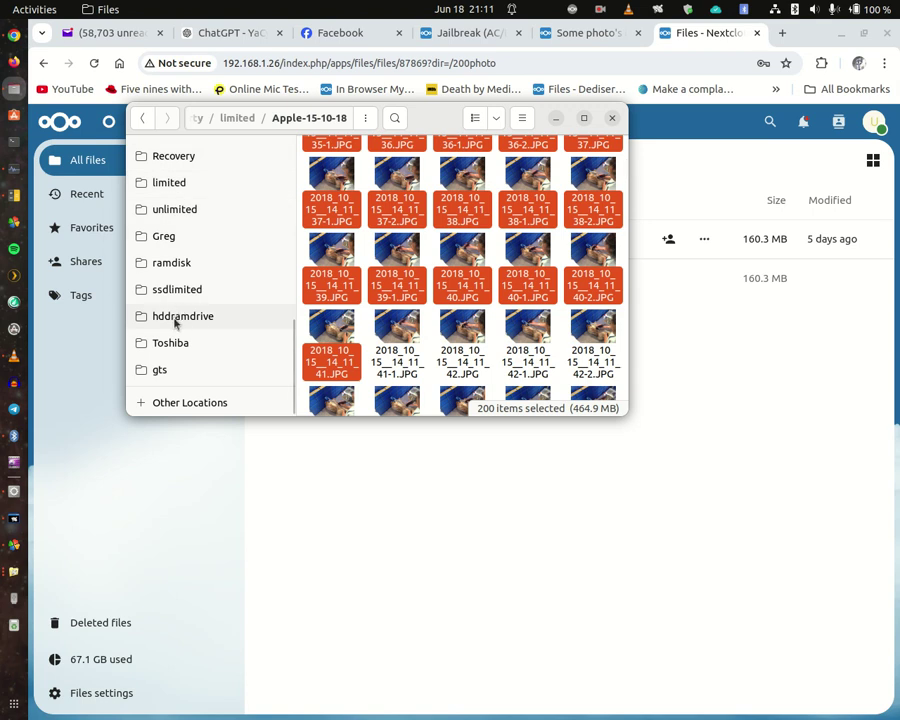
# Step: Paste the copied photos into the 200photo folder inside the unlimited folder
pyautogui.scroll(1, 172, 282)
pyautogui.scroll(-1, 173, 285)
pyautogui.click(167, 209)
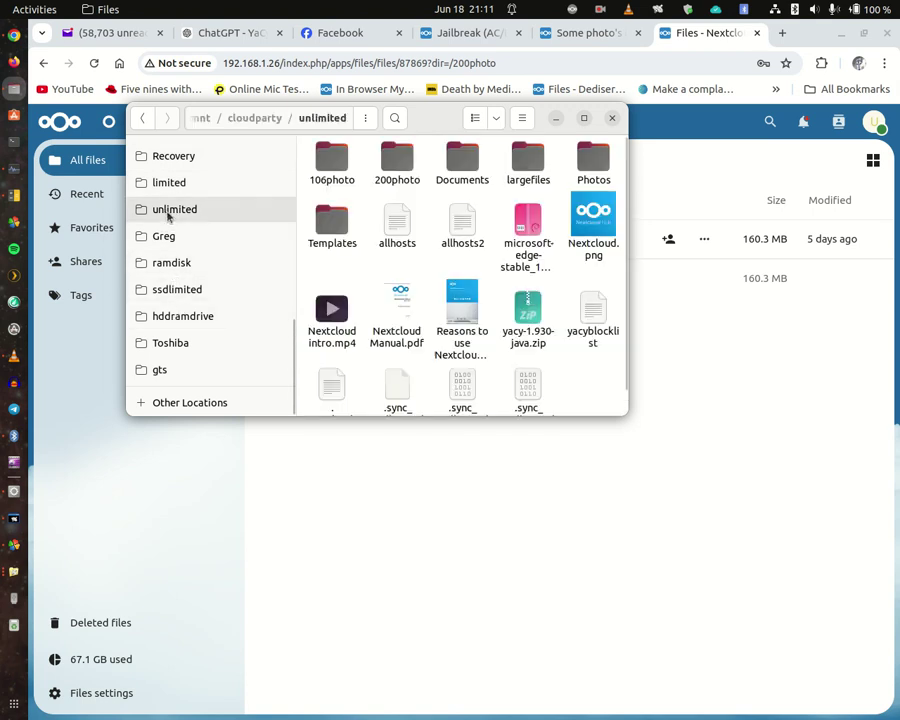
pyautogui.doubleClick(405, 172)
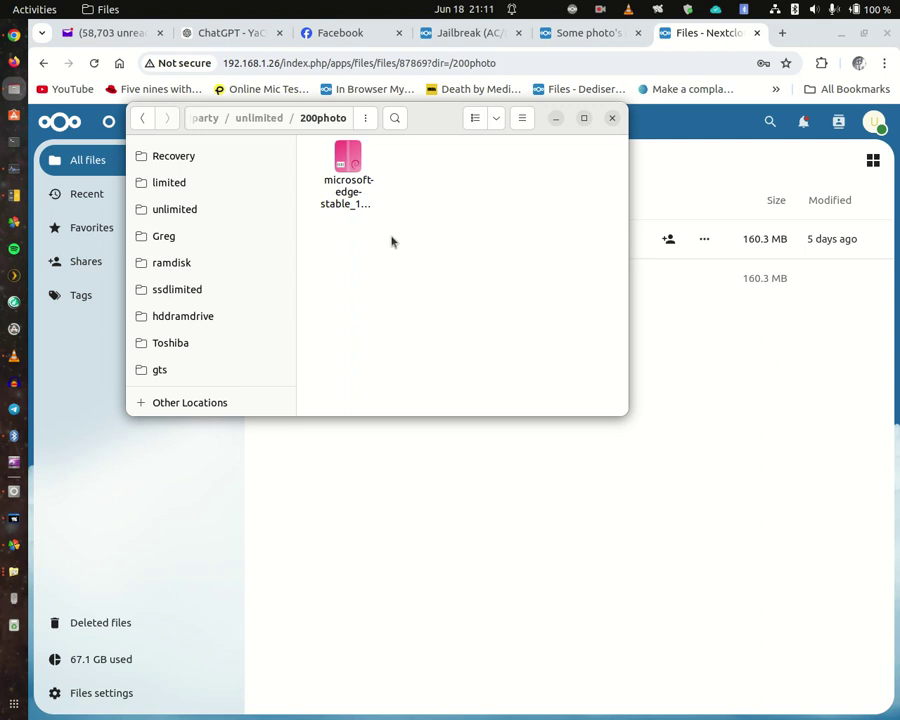
pyautogui.rightClick(392, 240)
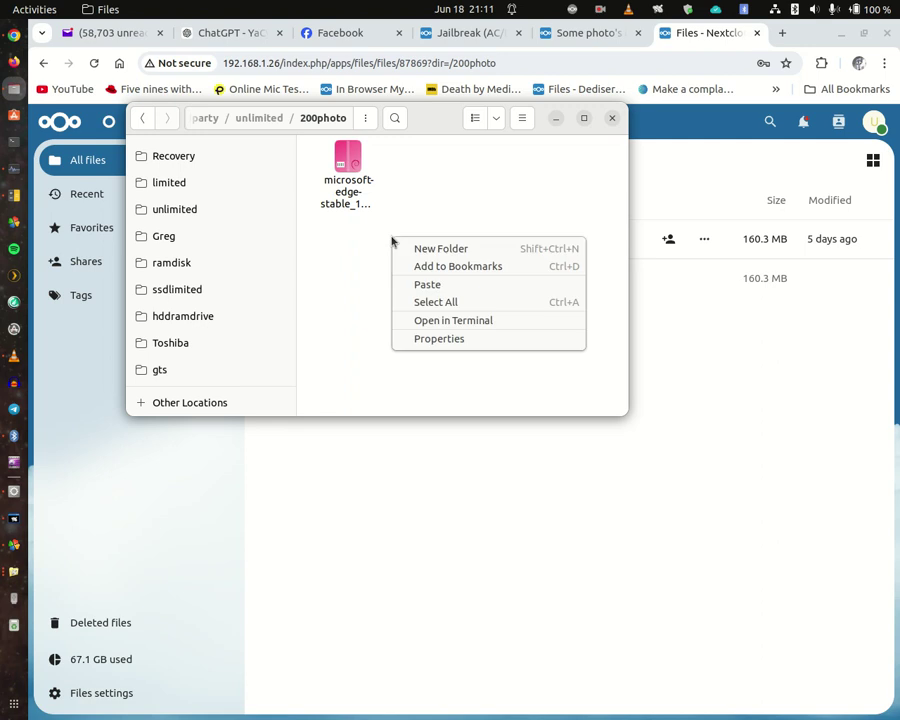
pyautogui.click(424, 289)
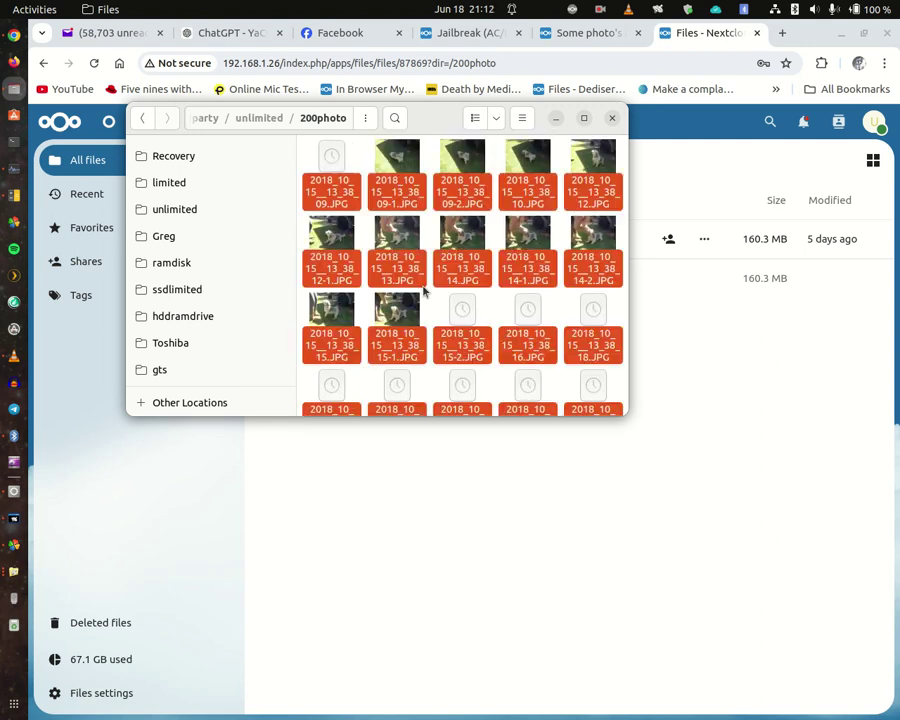
# Step: Switch to the Nextcloud desktop client's main dialog and pause sync for all accounts
pyautogui.click(167, 236)
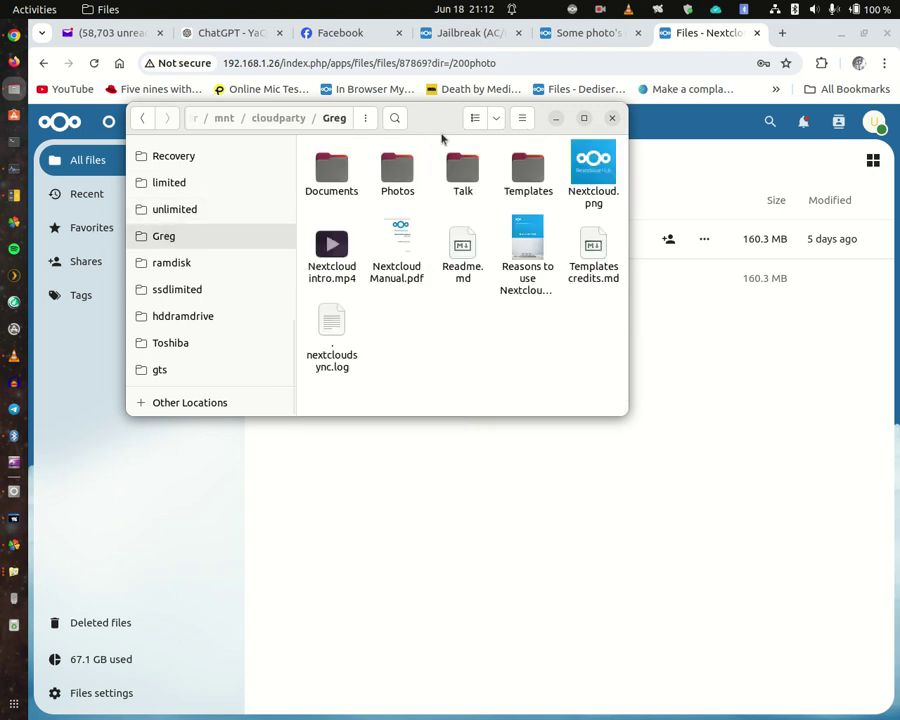
pyautogui.click(572, 9)
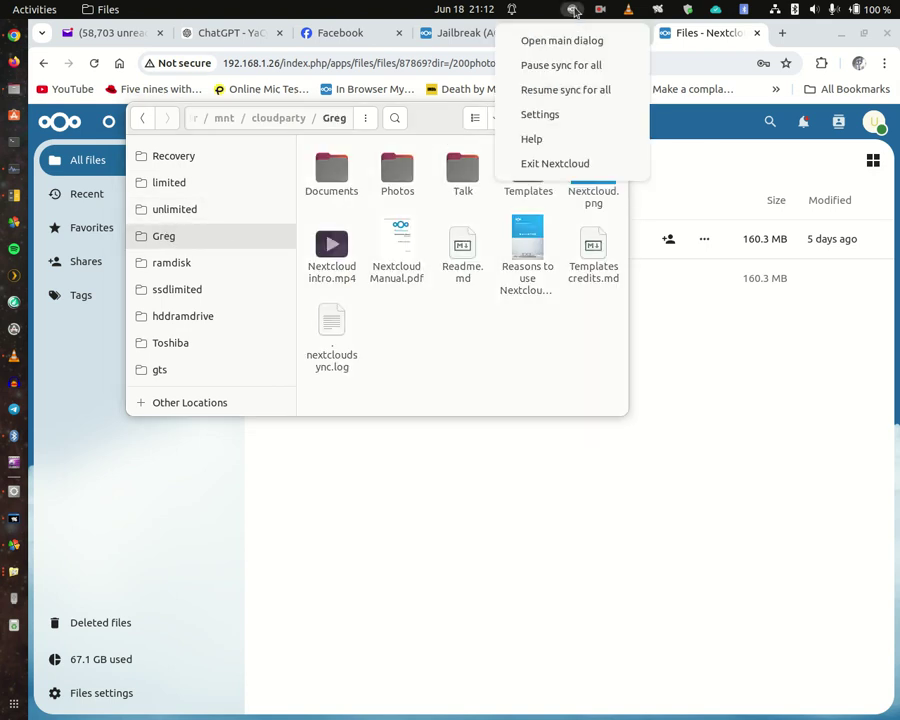
pyautogui.click(562, 41)
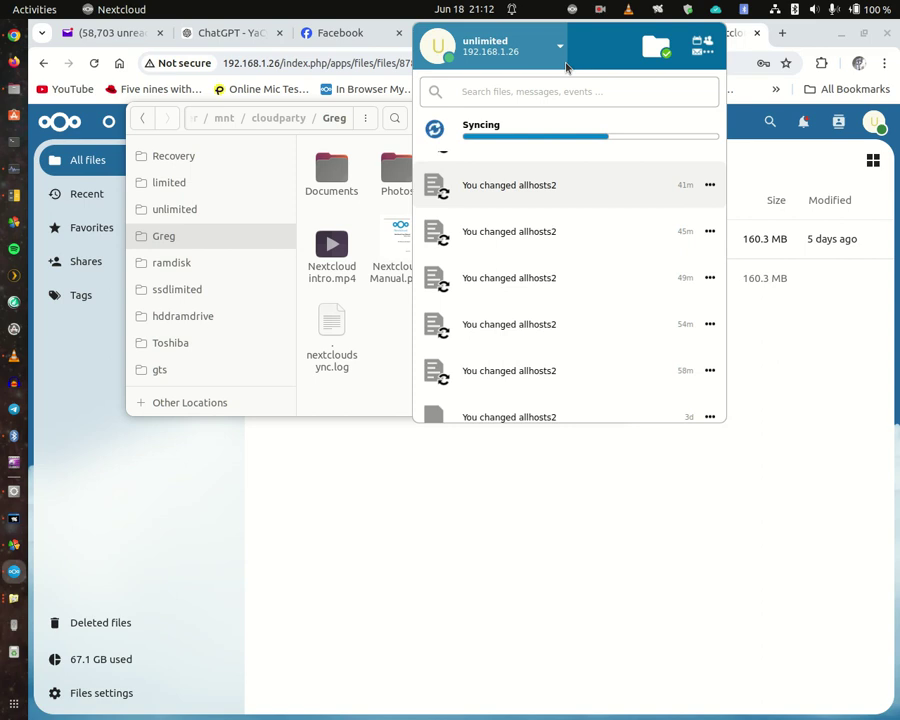
pyautogui.click(481, 51)
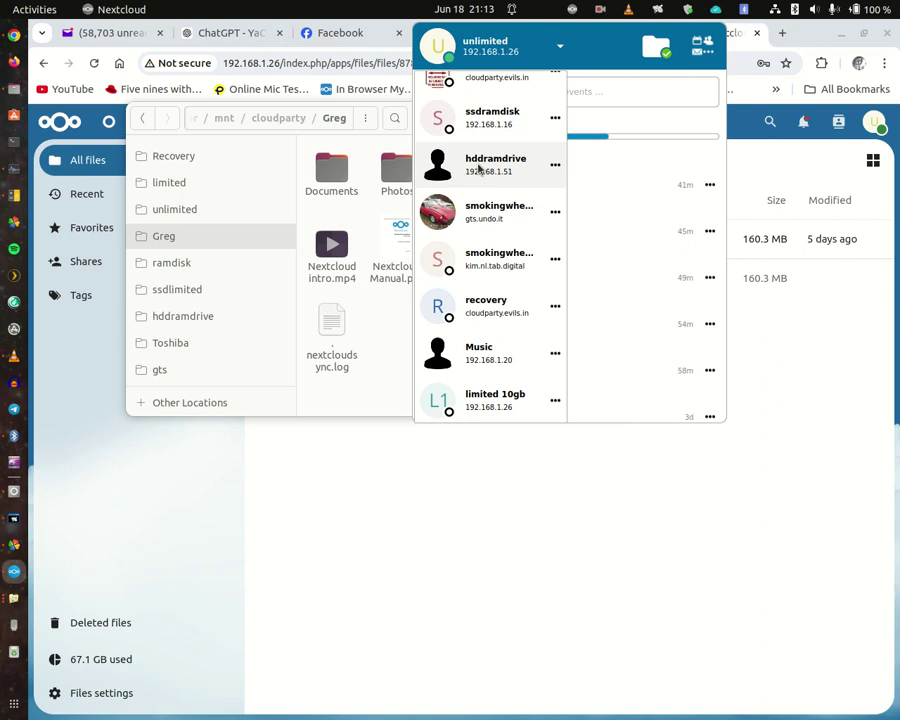
pyautogui.scroll(-3, 472, 232)
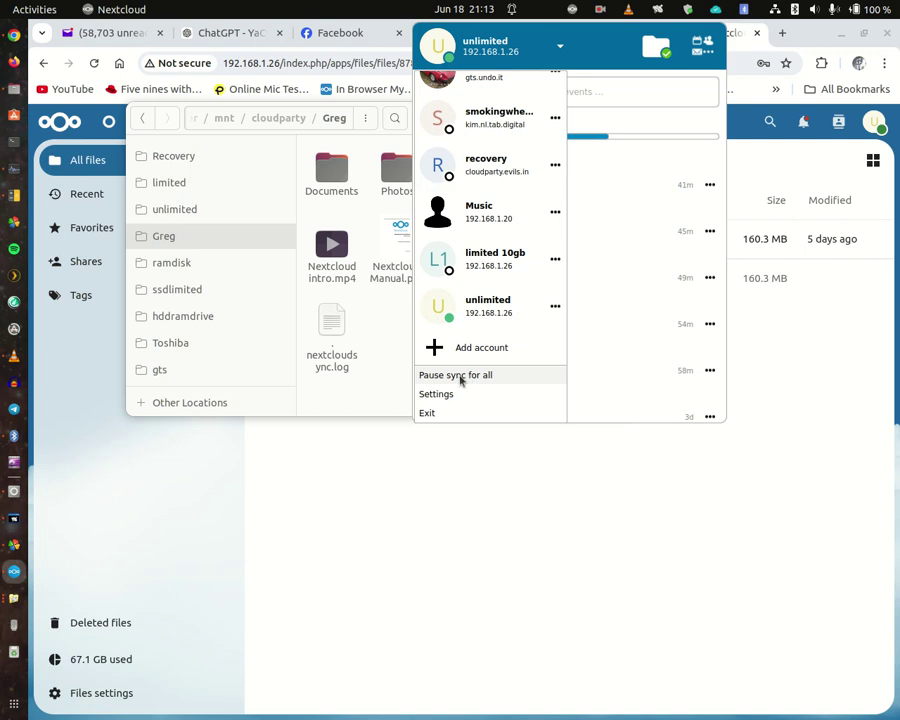
pyautogui.click(460, 376)
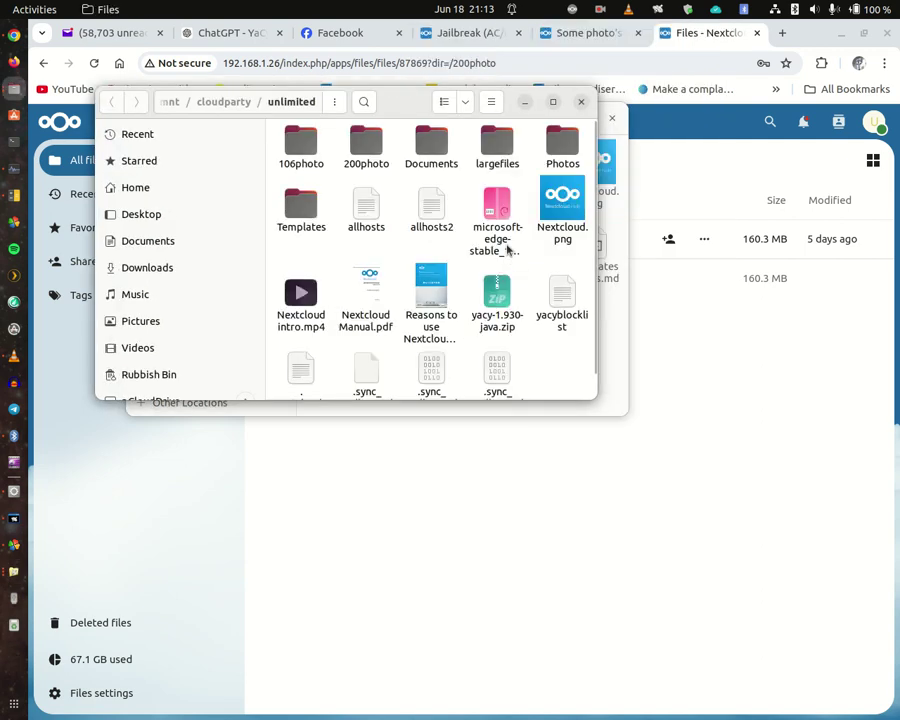
# Step: Reopen the Nextcloud client's main dialog and start an immediate sync of the unlimited account
pyautogui.click(572, 9)
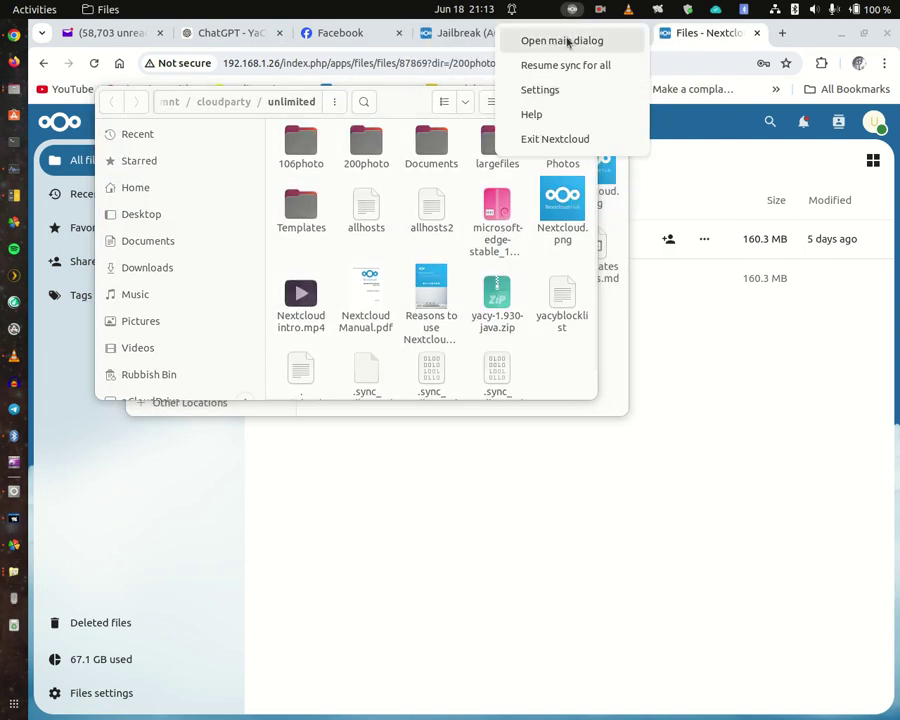
pyautogui.click(566, 40)
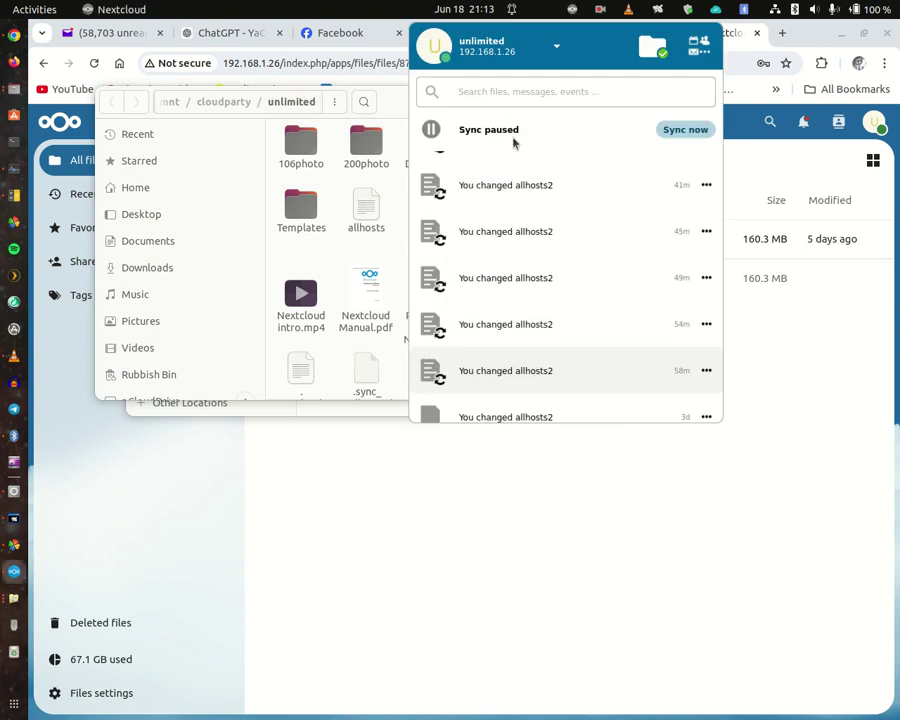
pyautogui.click(685, 130)
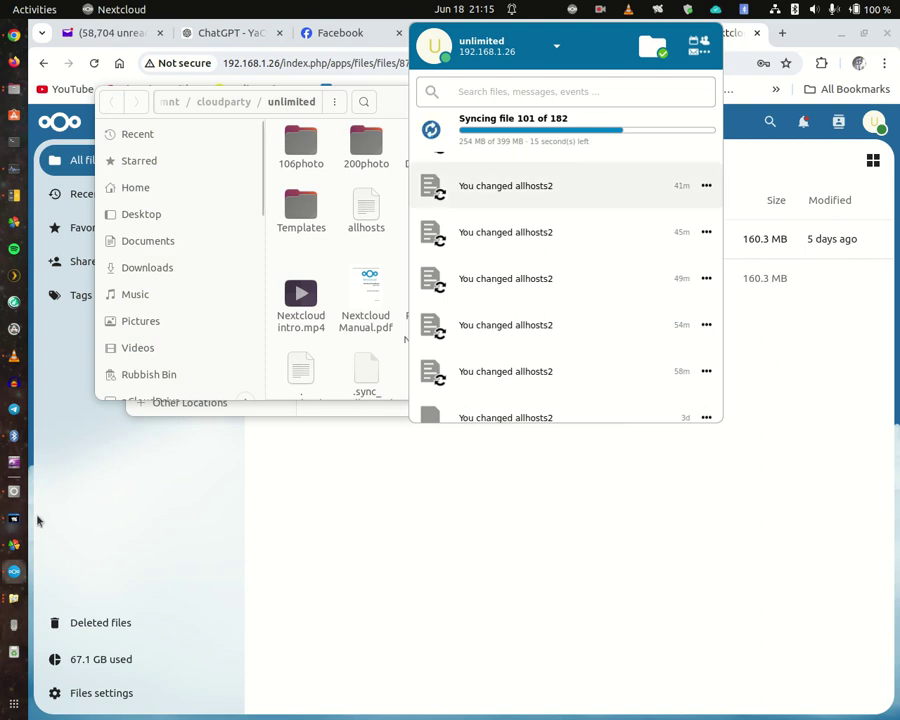
# Step: Switch to Bitvise SFTP and inspect the remote files_versions folder and its 106photo subfolder, then return to files_versions and refresh it
pyautogui.click(16, 601)
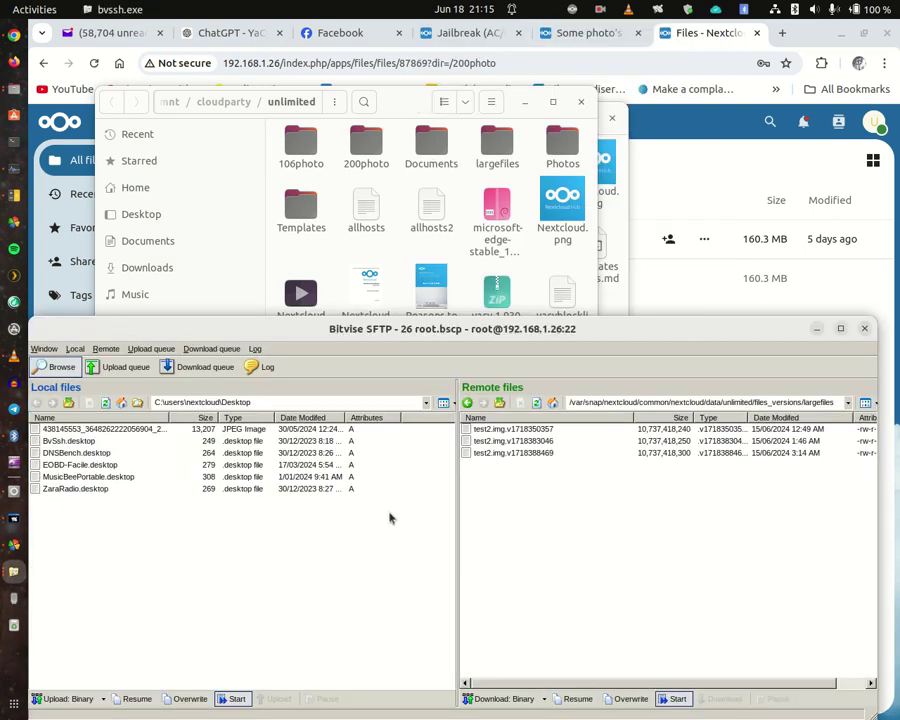
pyautogui.click(536, 402)
pyautogui.click(496, 403)
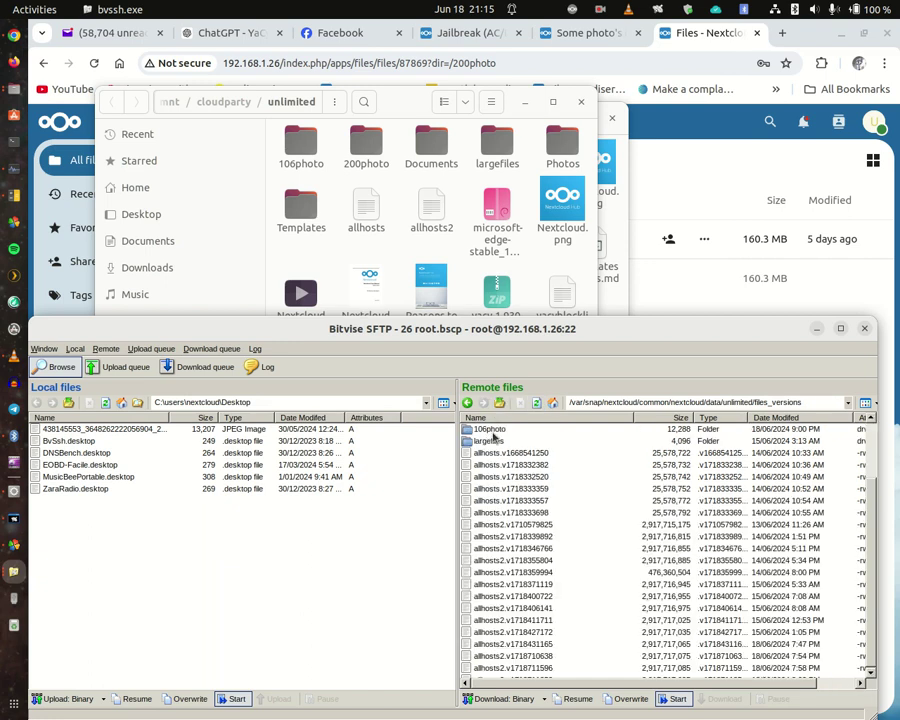
pyautogui.click(537, 403)
pyautogui.doubleClick(490, 429)
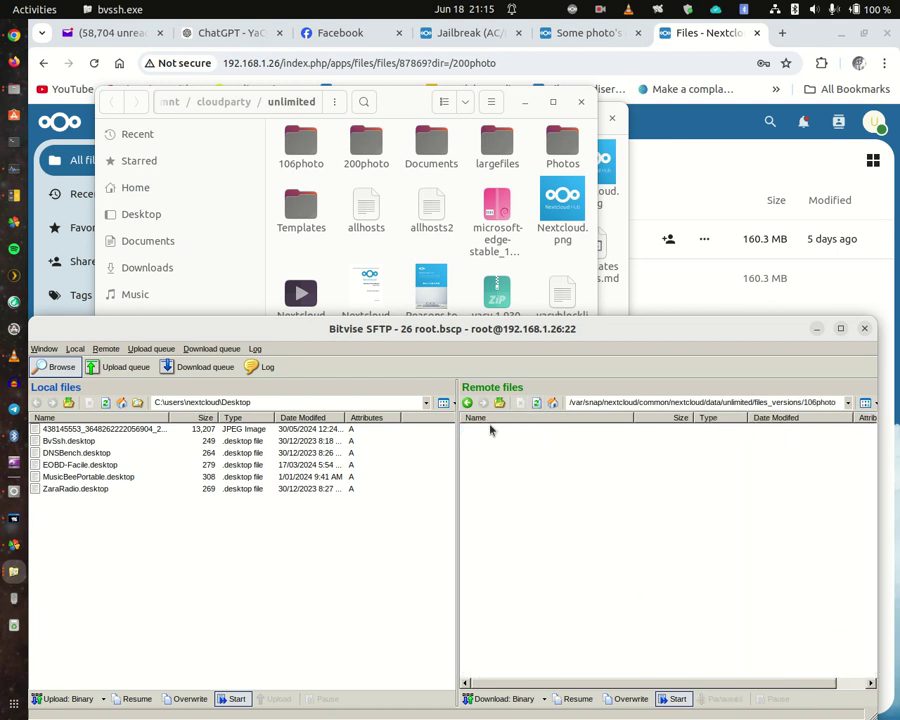
pyautogui.click(500, 403)
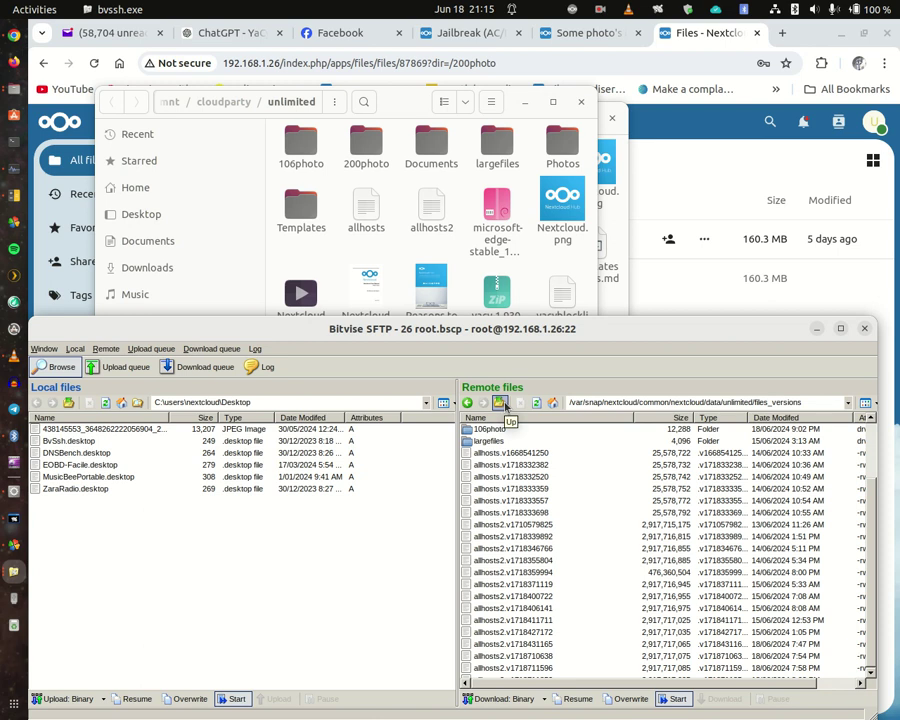
pyautogui.click(536, 403)
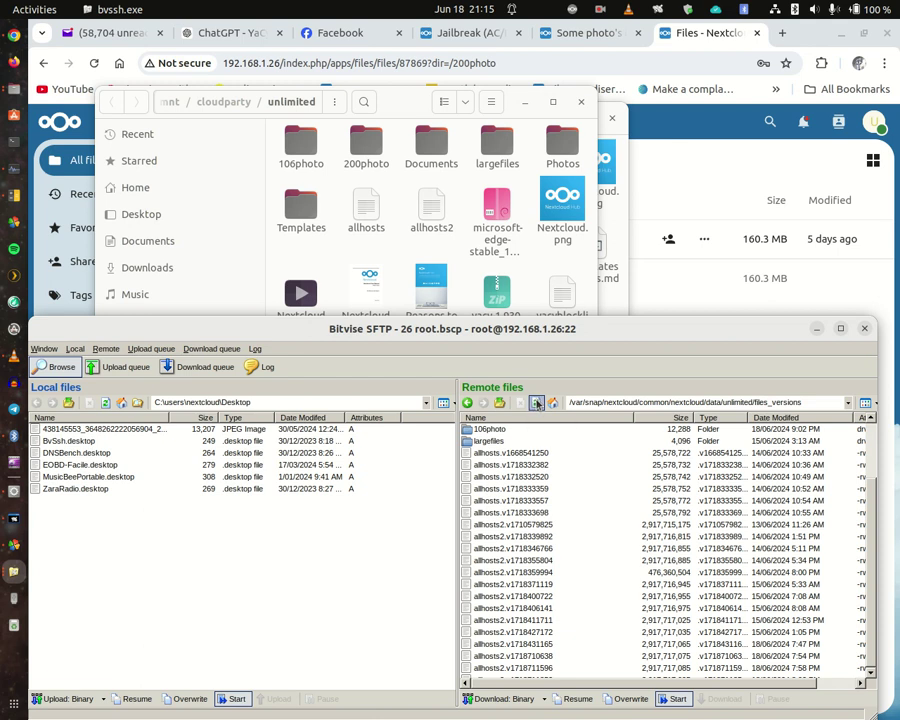
# Step: Permanently erase all files and folders inside the remote files_versions folder of the unlimited account
pyautogui.click(491, 430)
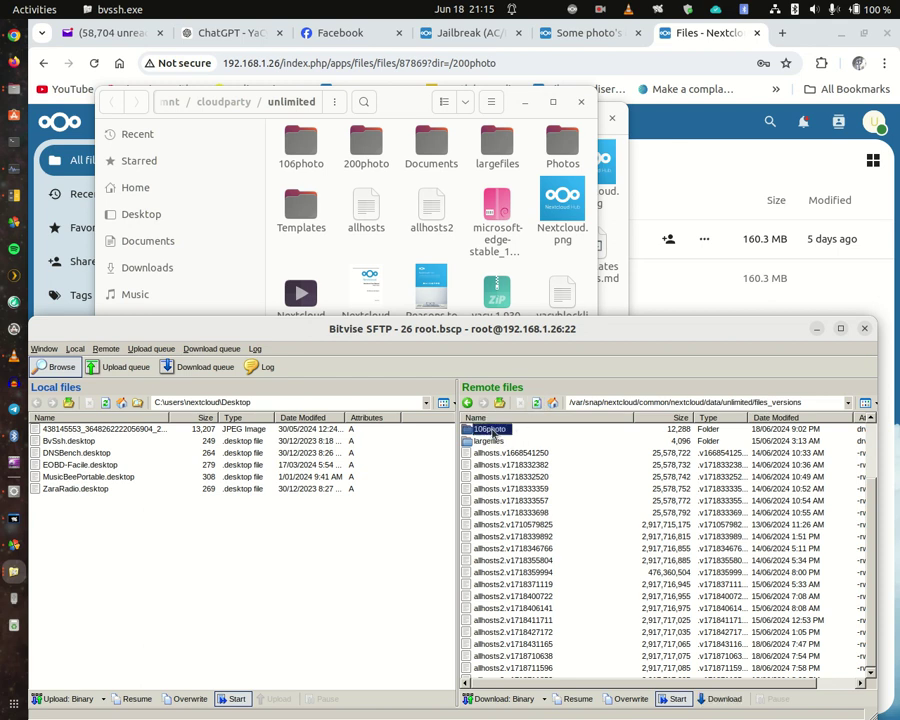
pyautogui.hotkey('ctrl', 'a')
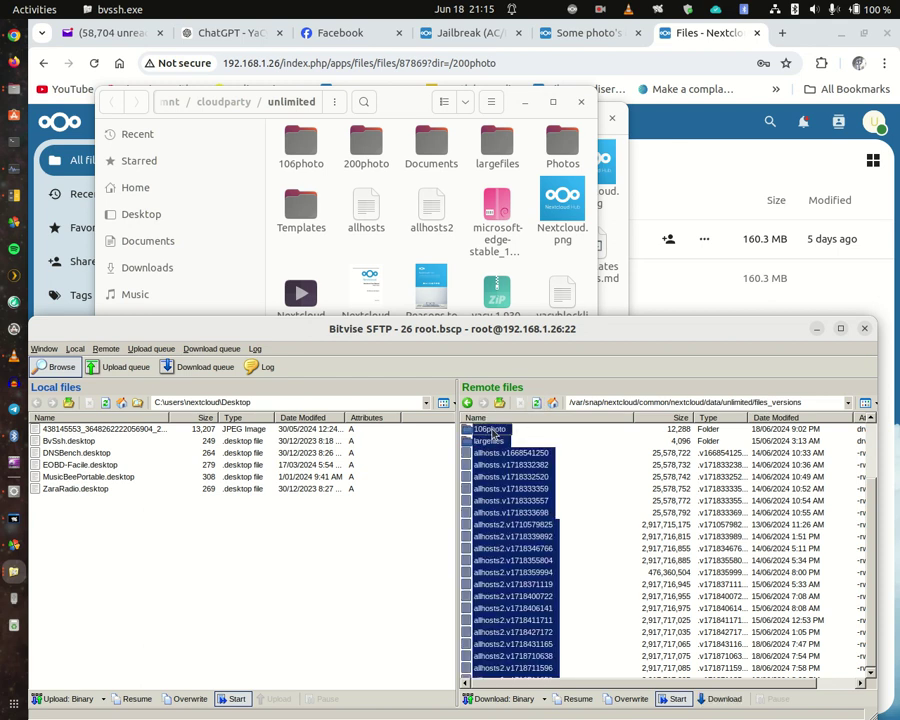
pyautogui.rightClick(493, 434)
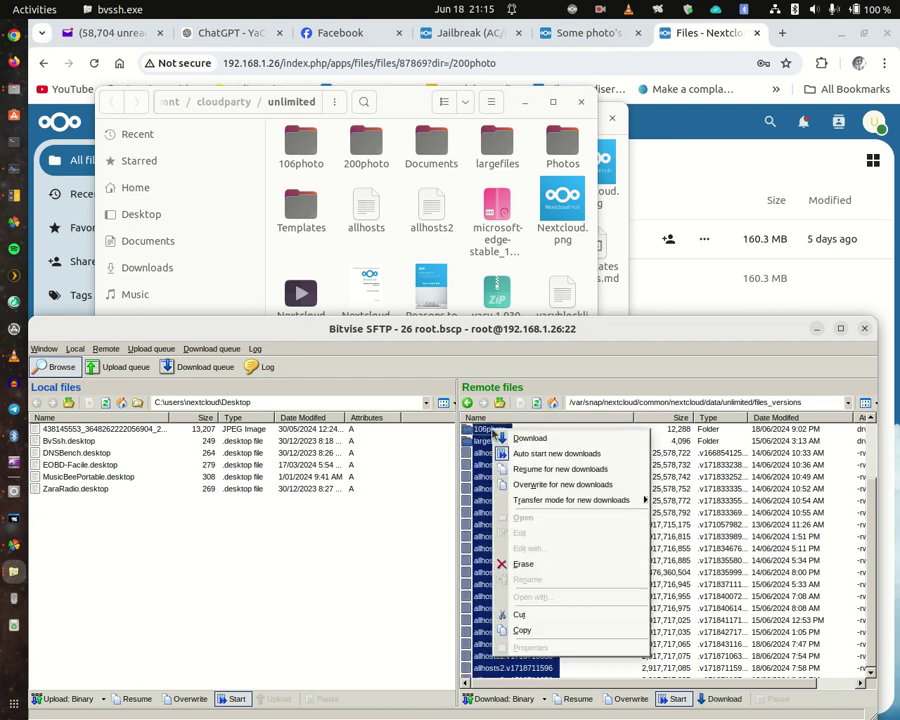
pyautogui.click(523, 564)
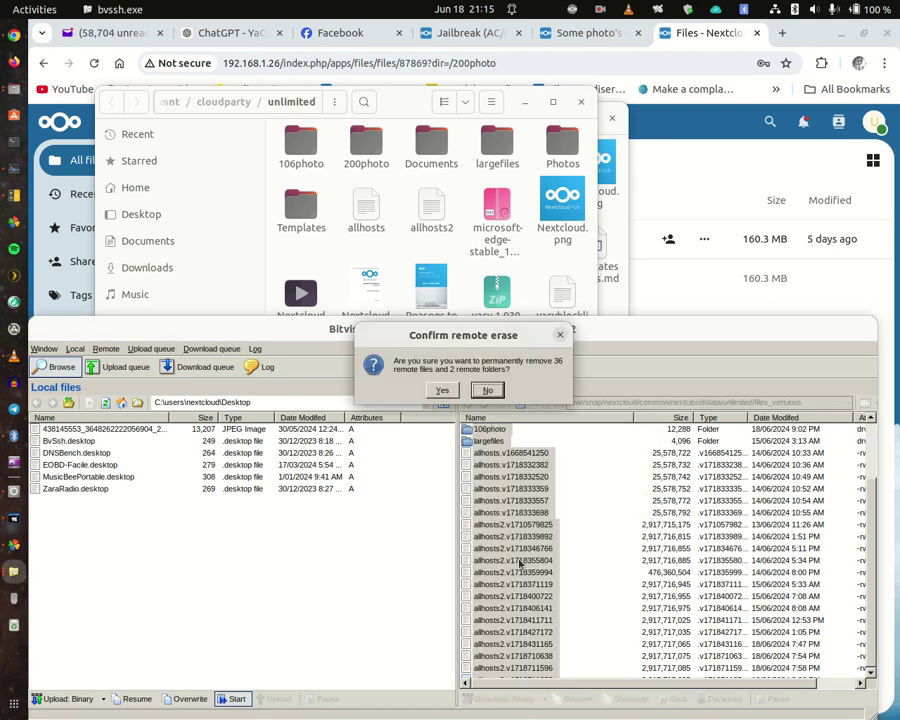
pyautogui.click(441, 390)
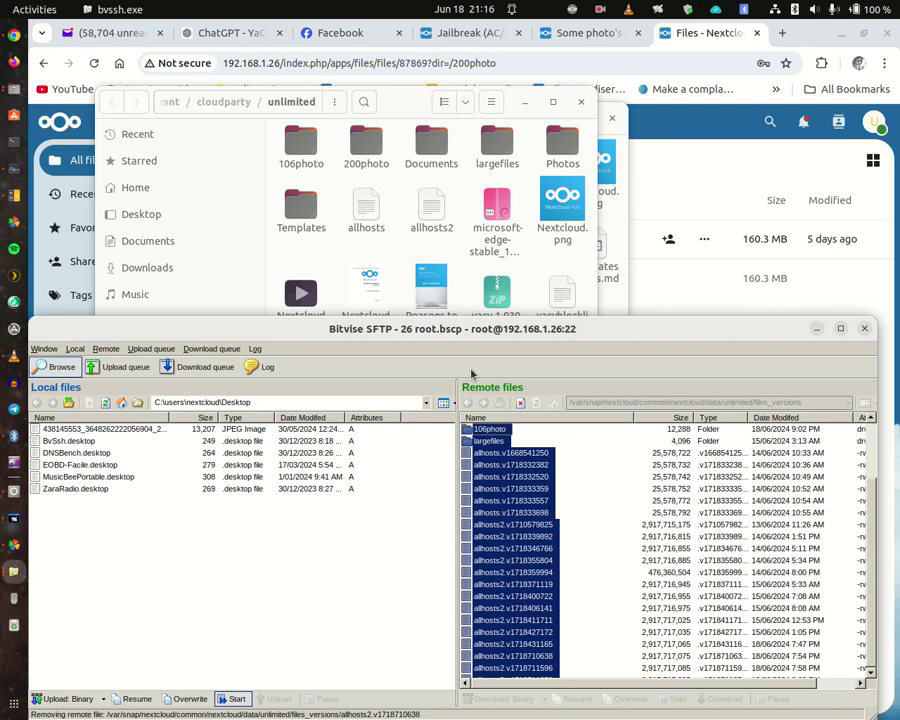
# Step: Open the Nextcloud client's main dialog to check the unlimited account's sync progress
pyautogui.click(571, 10)
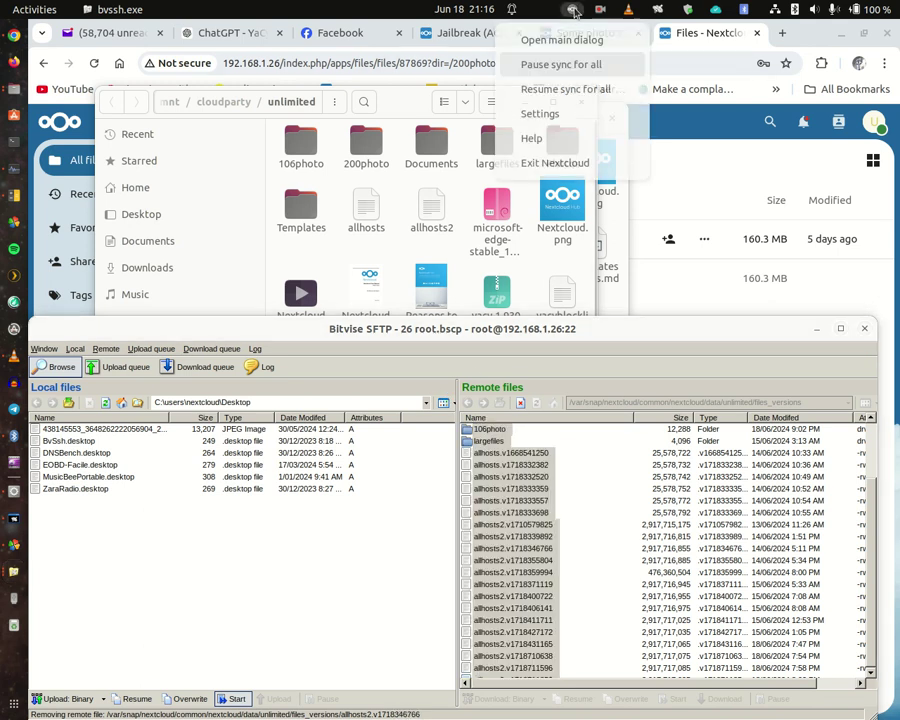
pyautogui.click(563, 42)
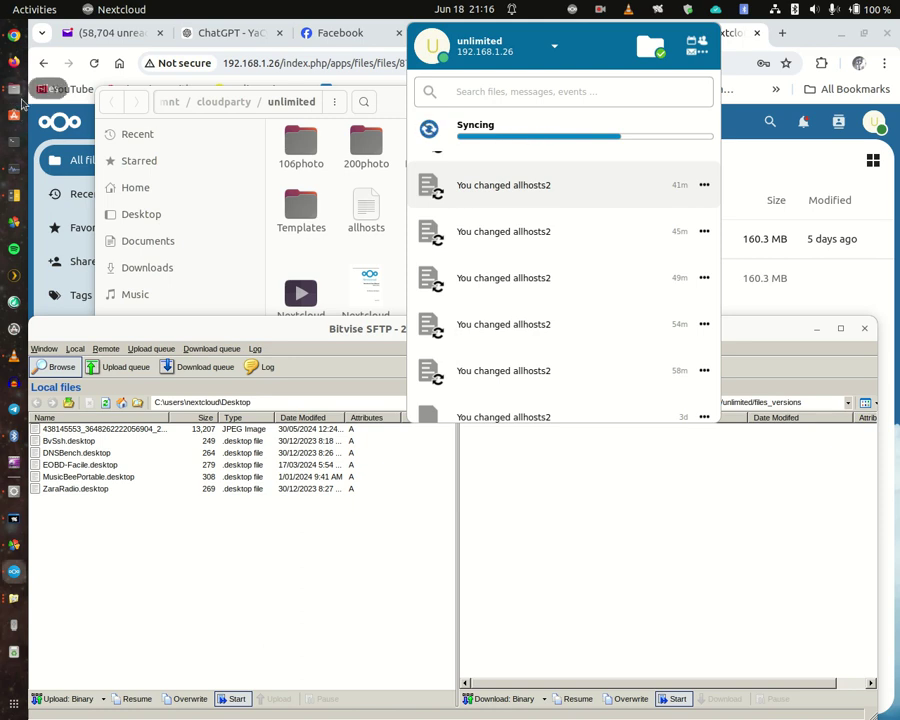
# Step: Switch to Calculator and calculate 200 × 4, dividing the result by 60
pyautogui.click(14, 195)
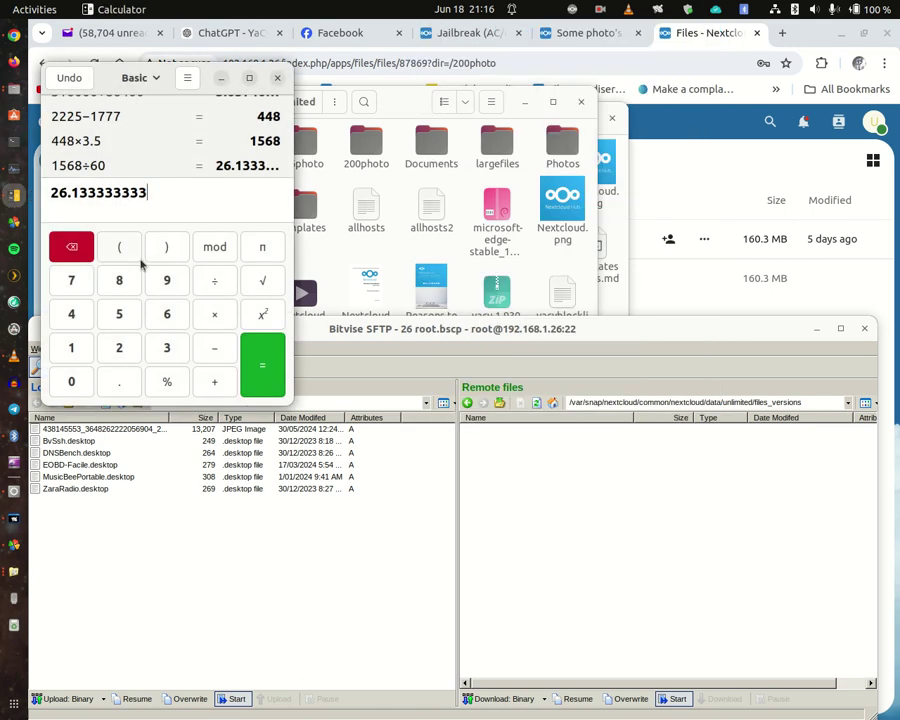
pyautogui.click(77, 245)
pyautogui.click(119, 348)
pyautogui.doubleClick(80, 381)
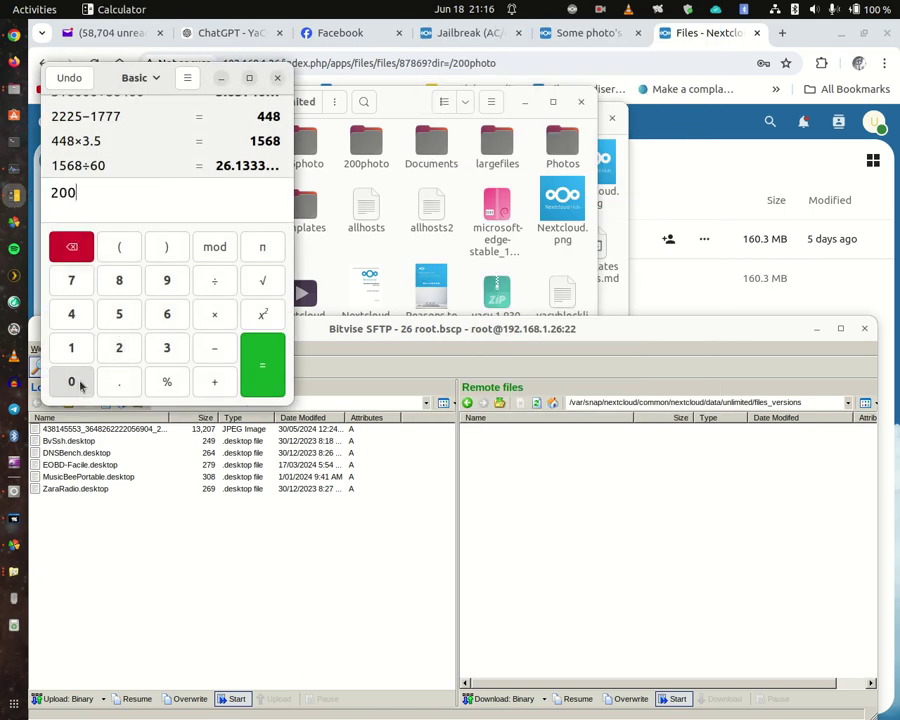
pyautogui.click(214, 314)
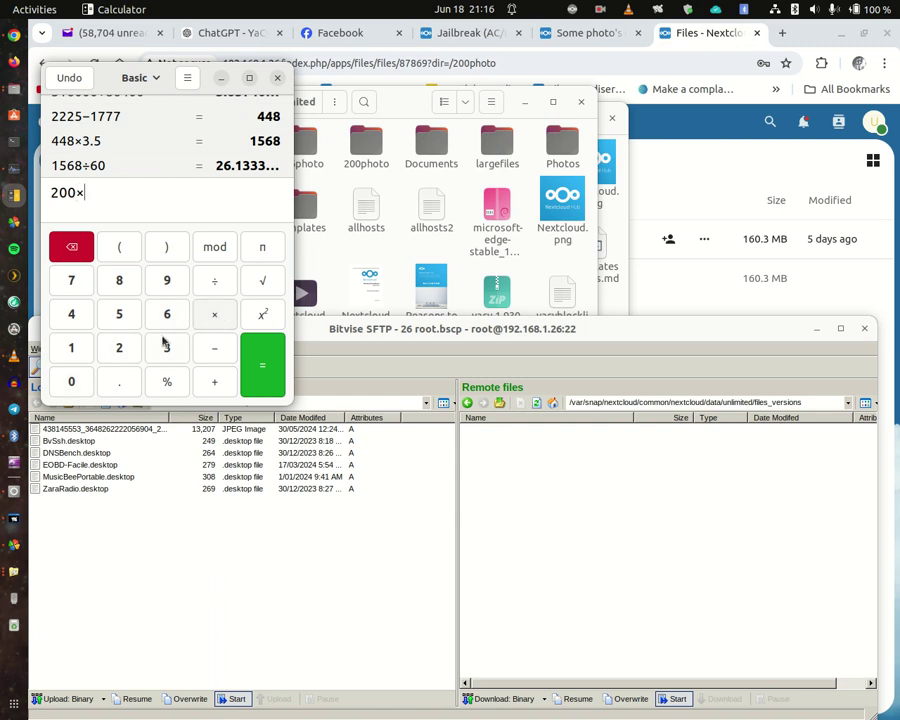
pyautogui.click(71, 314)
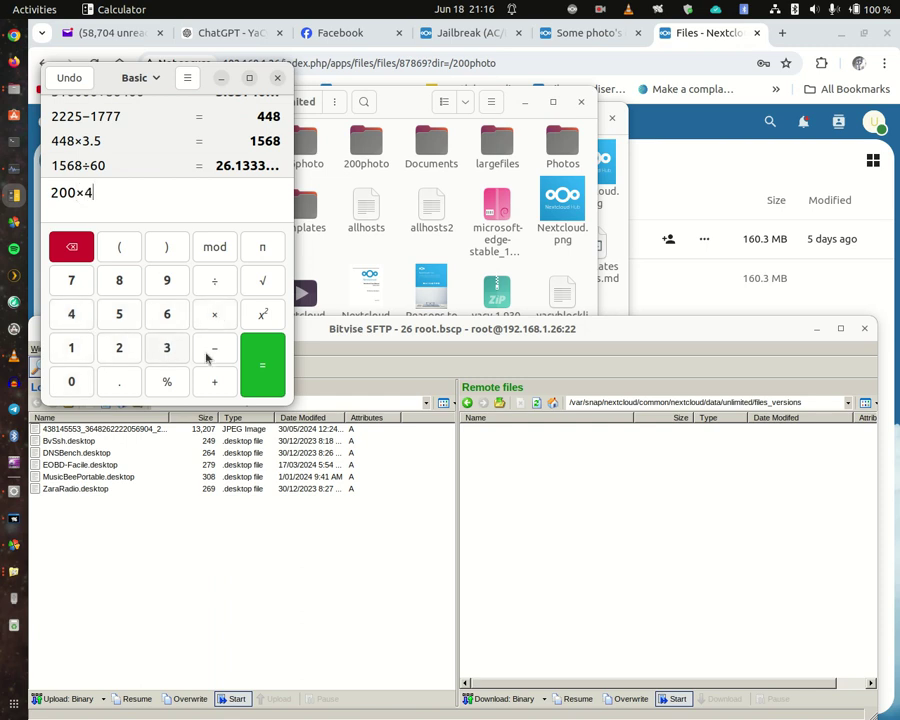
pyautogui.click(266, 362)
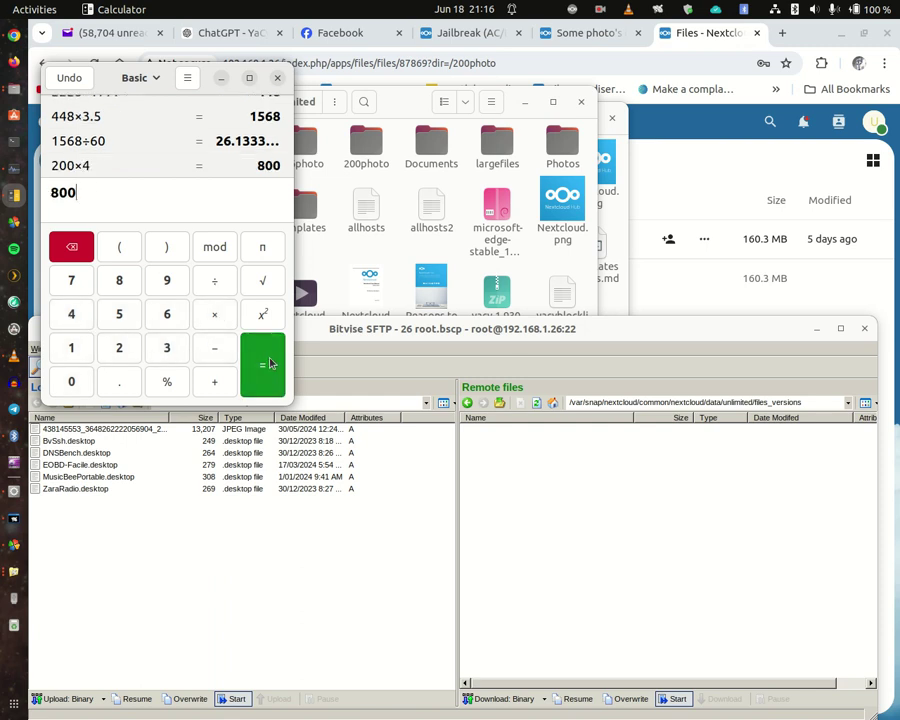
pyautogui.click(217, 283)
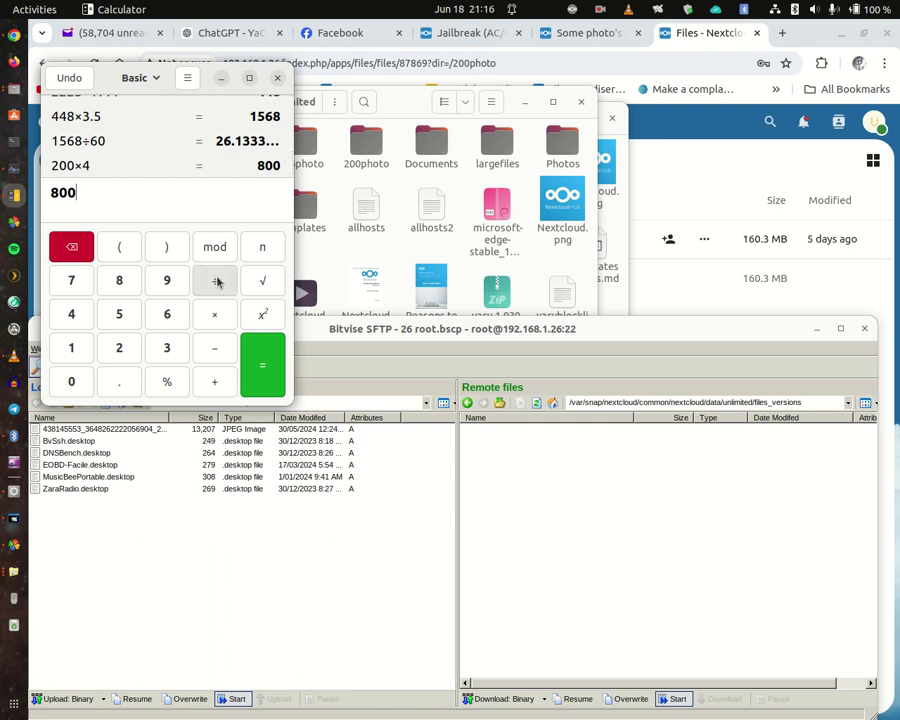
pyautogui.click(168, 314)
pyautogui.click(72, 380)
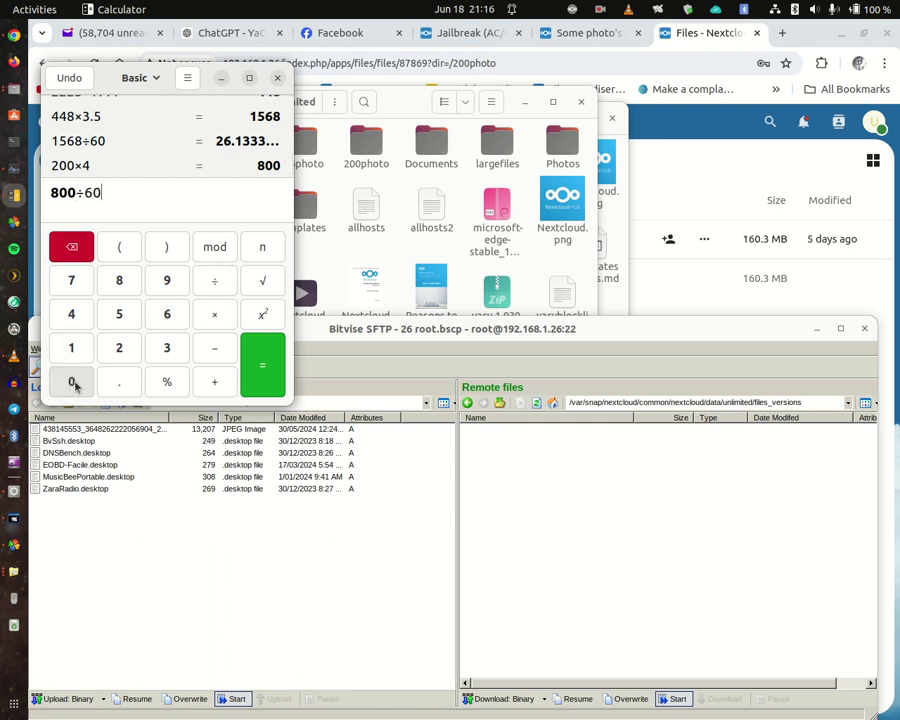
pyautogui.click(266, 370)
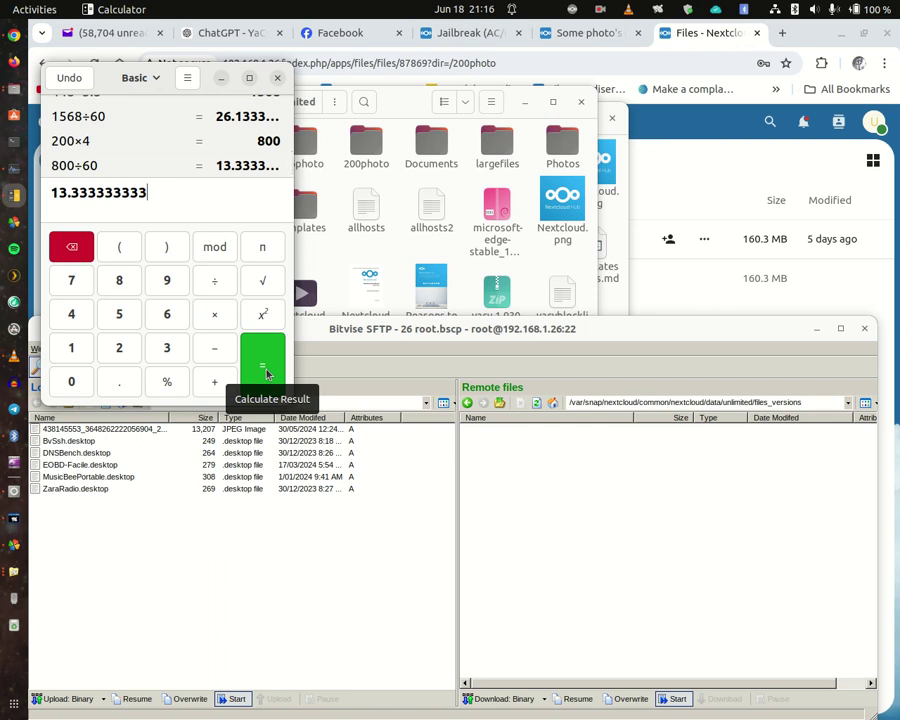
# Step: Switch back to the Nextcloud client's main dialog and monitor the photo sync
pyautogui.click(572, 12)
pyautogui.click(558, 41)
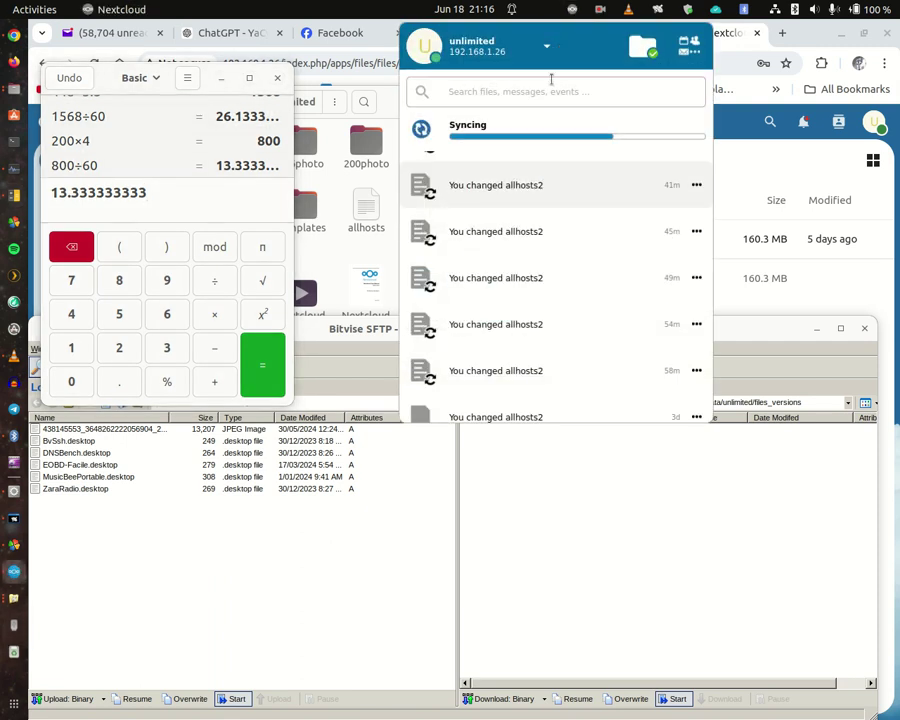
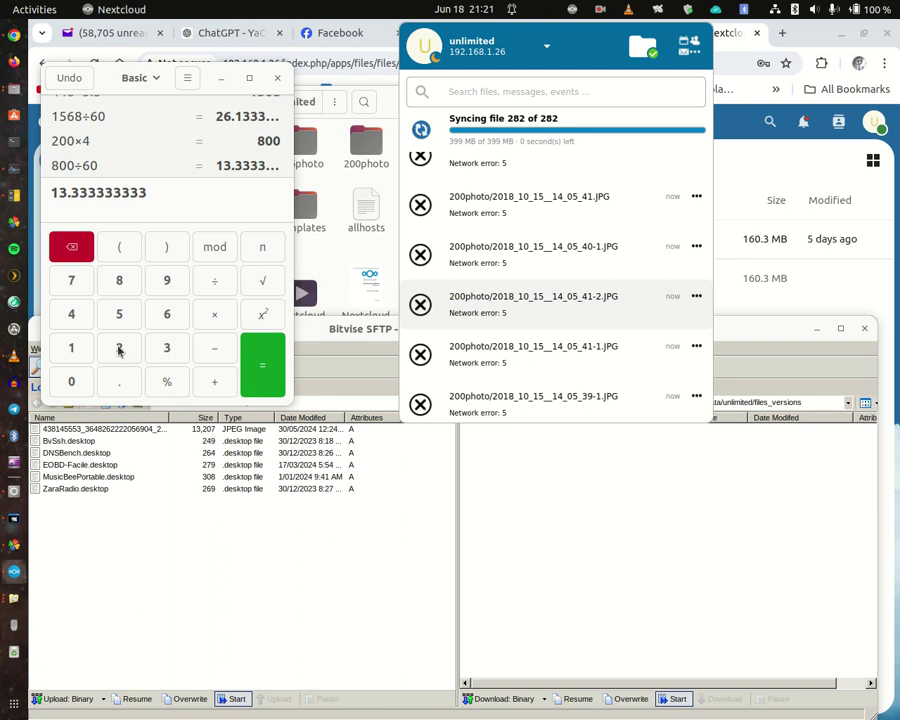
pyautogui.click(119, 348)
pyautogui.click(71, 380)
pyautogui.click(71, 380)
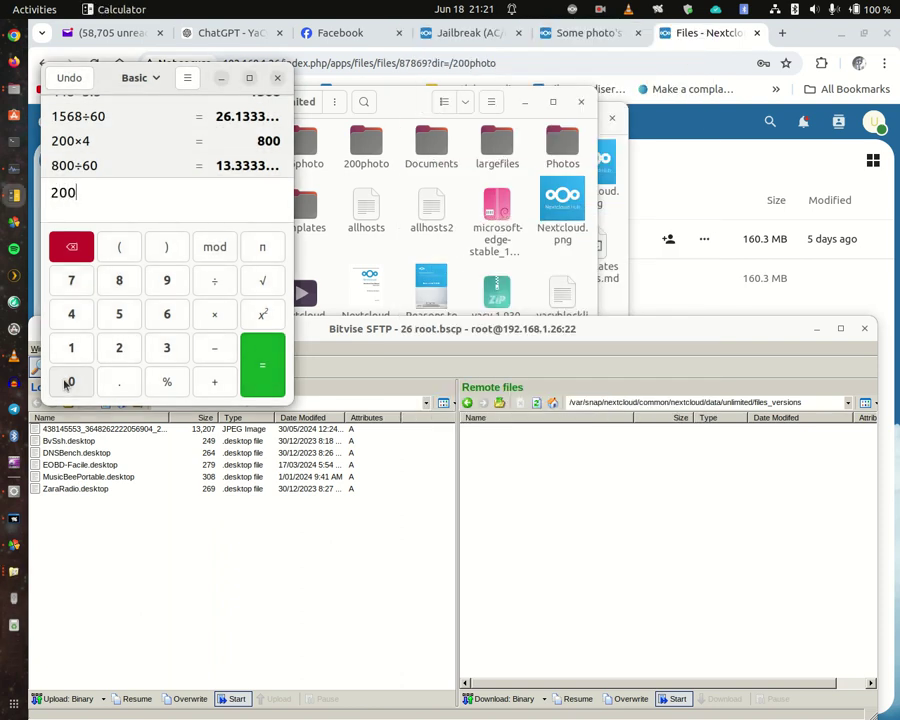
pyautogui.click(210, 315)
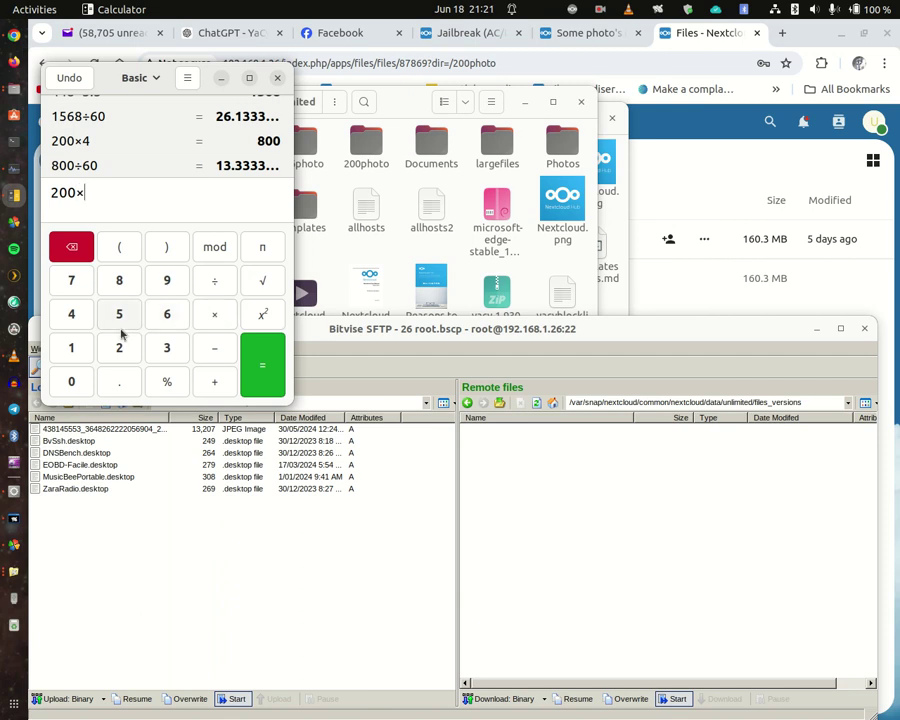
pyautogui.click(78, 249)
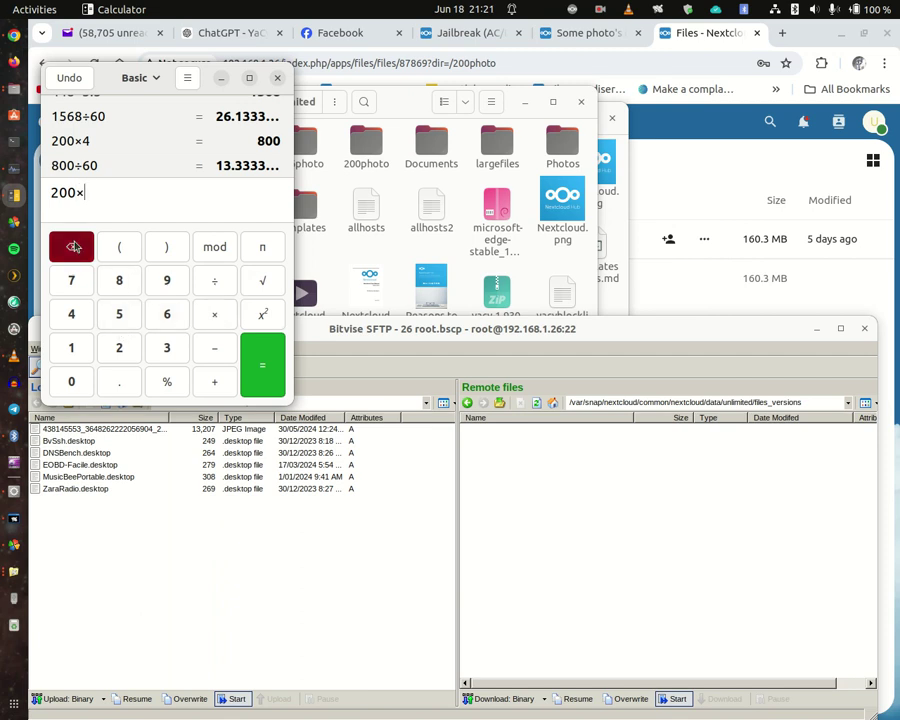
# Step: Clear the entry in Calculator, calculate 10 ÷ 3, and multiply the result by 200
pyautogui.click(71, 347)
pyautogui.click(71, 380)
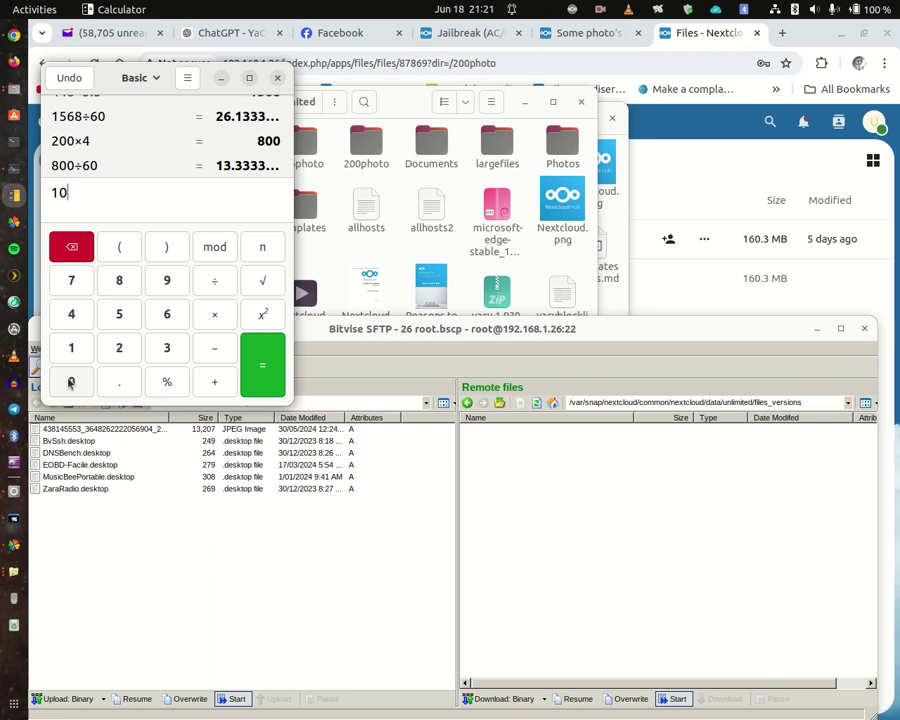
pyautogui.click(211, 282)
pyautogui.click(172, 347)
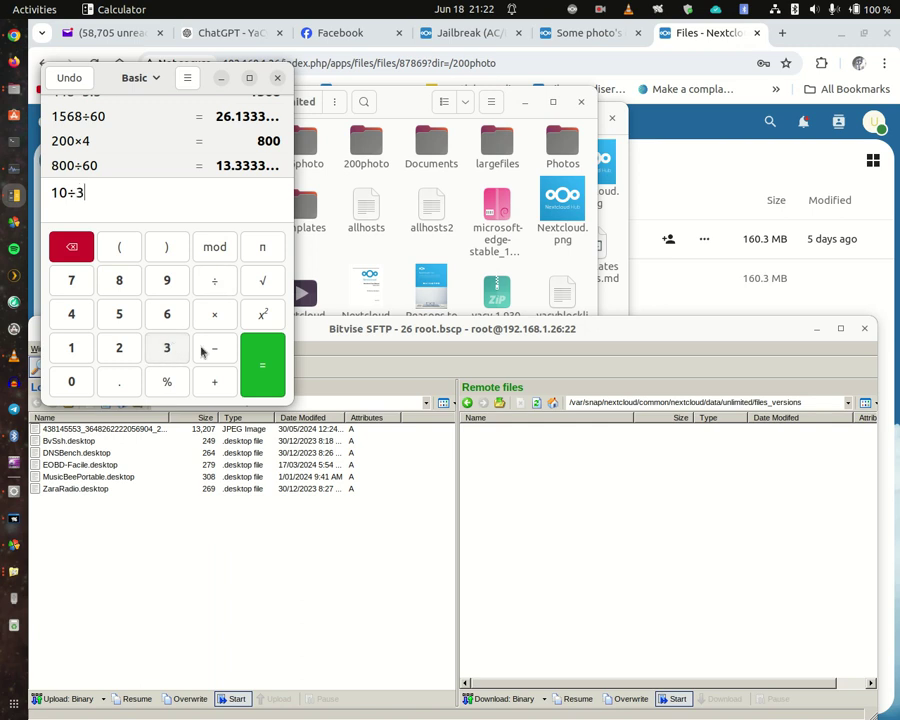
pyautogui.click(263, 363)
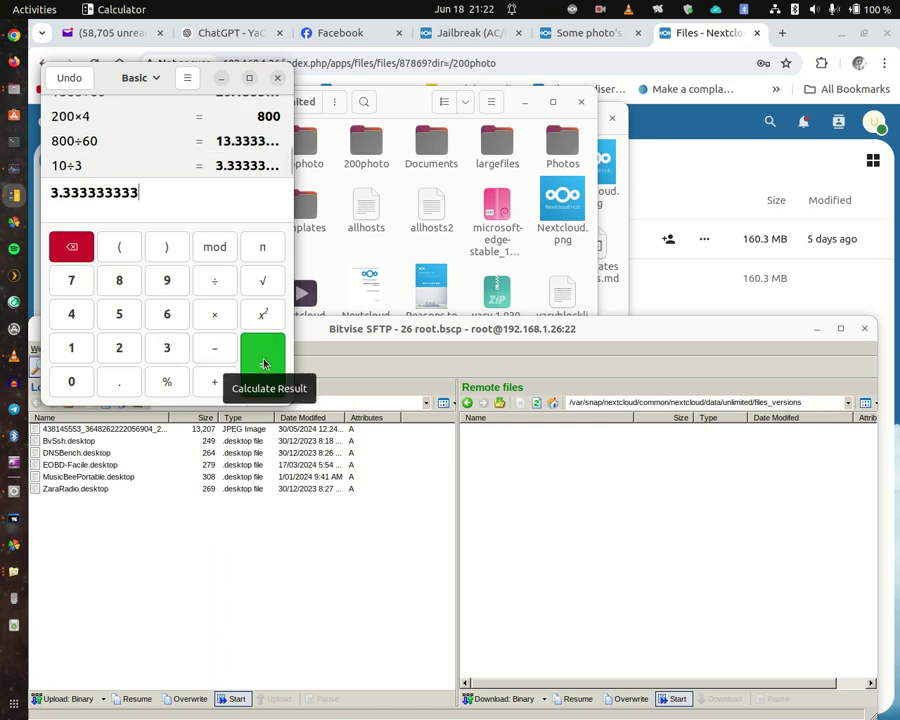
pyautogui.click(216, 314)
pyautogui.click(116, 350)
pyautogui.doubleClick(71, 378)
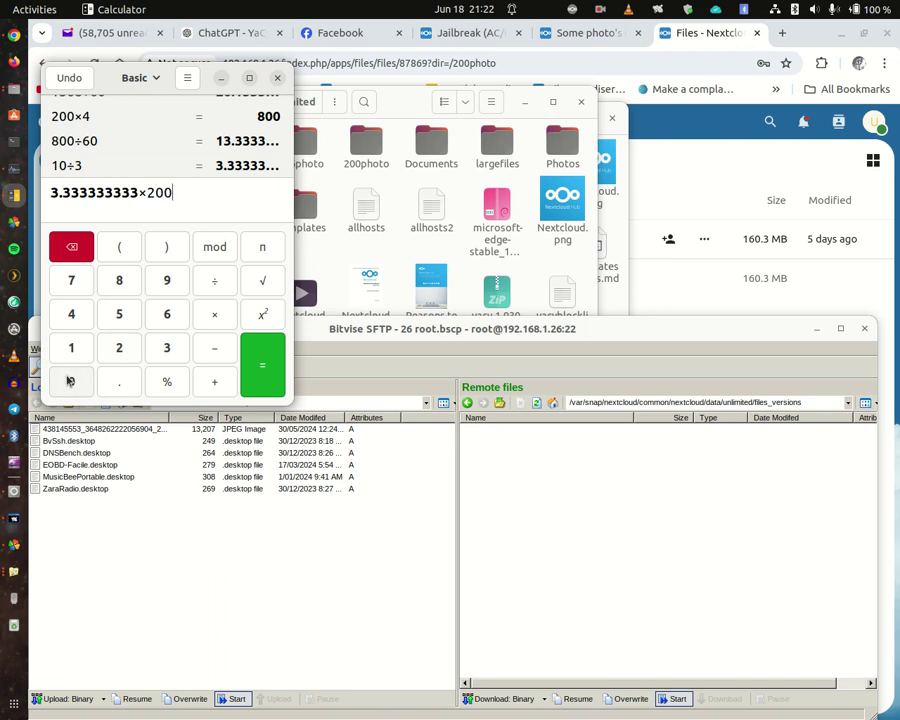
pyautogui.click(271, 375)
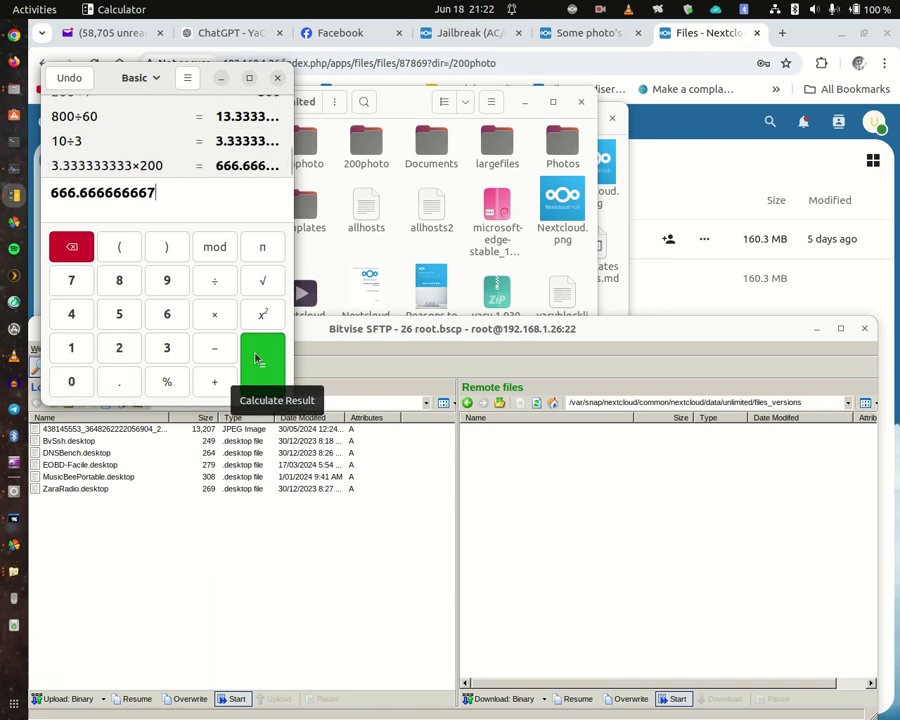
pyautogui.click(214, 281)
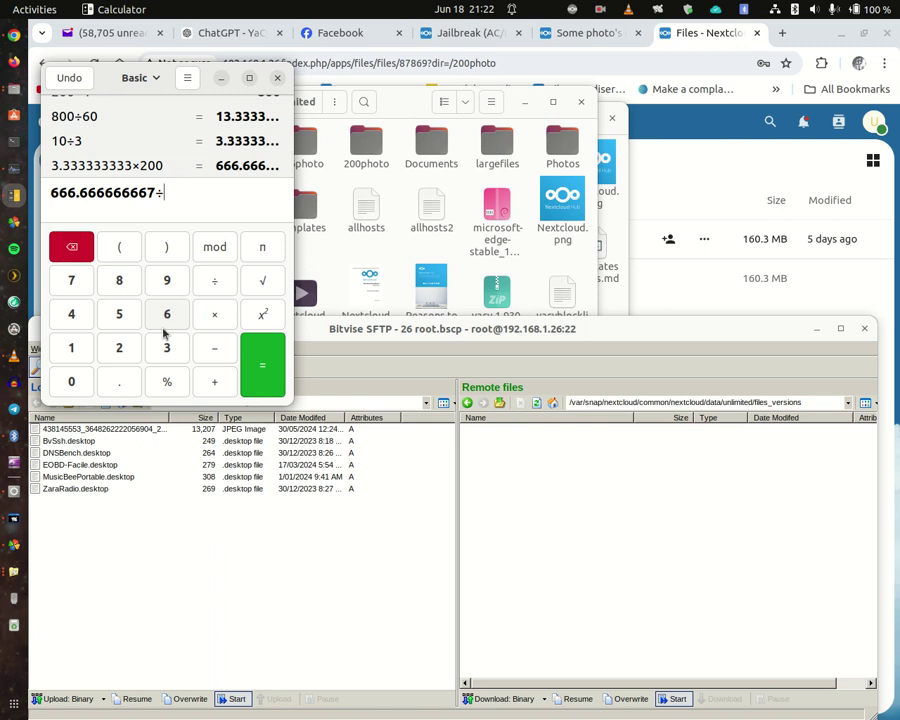
# Step: Open the Nextcloud client's main dialog and capture a screenshot of a selected area that covers its sync errors
pyautogui.click(573, 10)
pyautogui.click(576, 39)
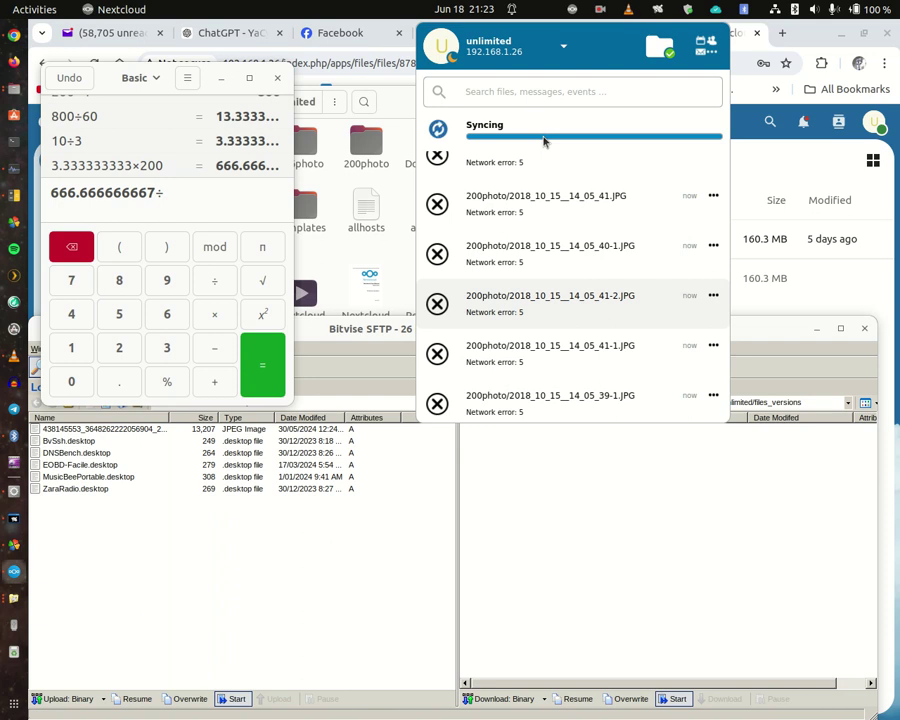
pyautogui.press('Print')
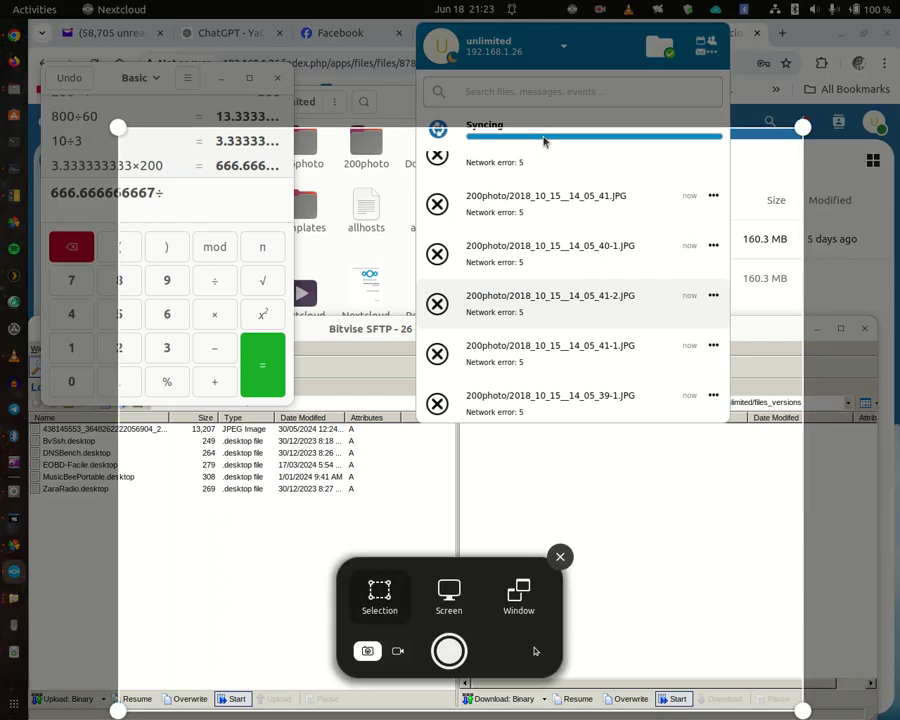
pyautogui.moveTo(562, 297); pyautogui.dragTo(558, 194)
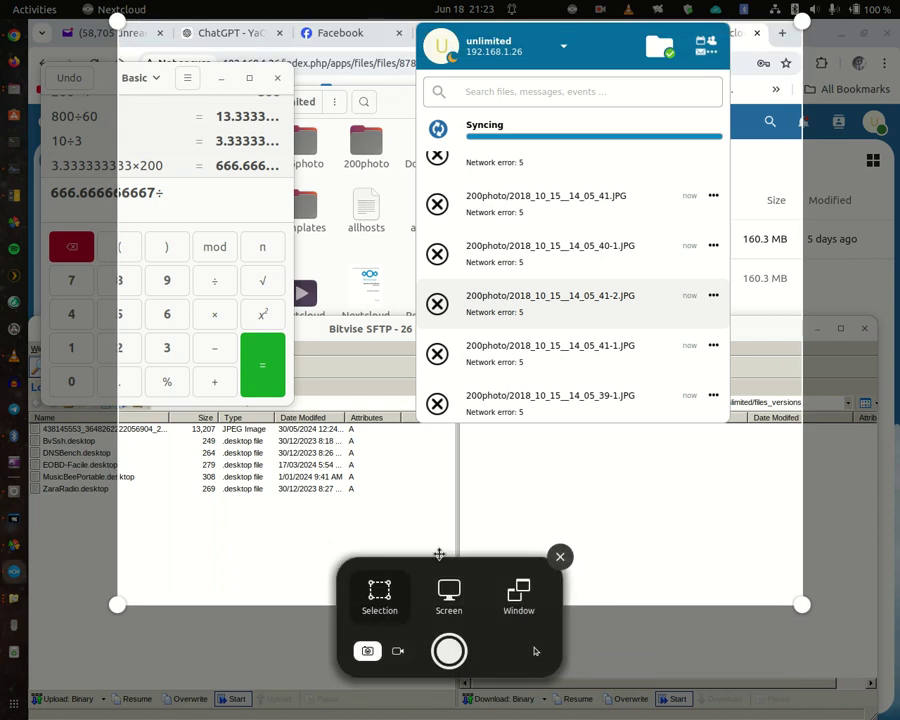
pyautogui.click(437, 653)
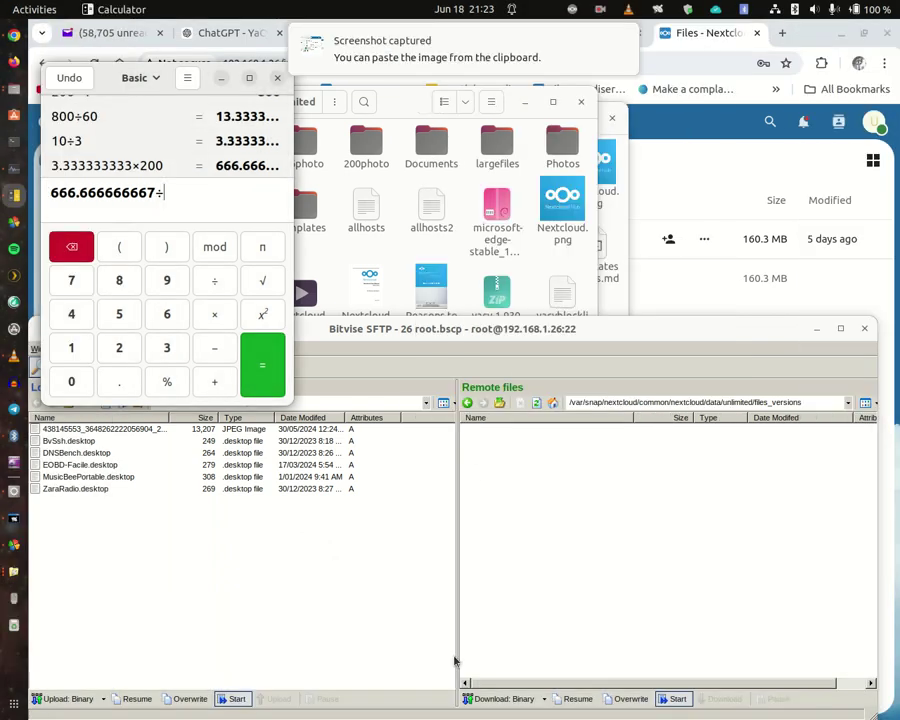
# Step: Monitor the photo sync in the Nextcloud client's main dialog and check the network activity in System Monitor
pyautogui.click(572, 11)
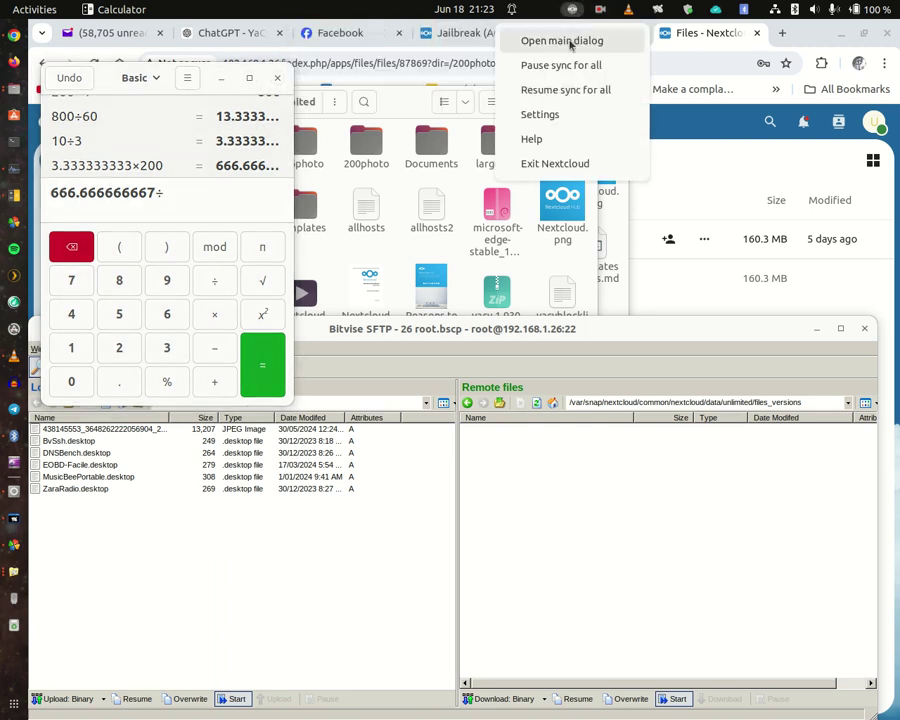
pyautogui.click(571, 44)
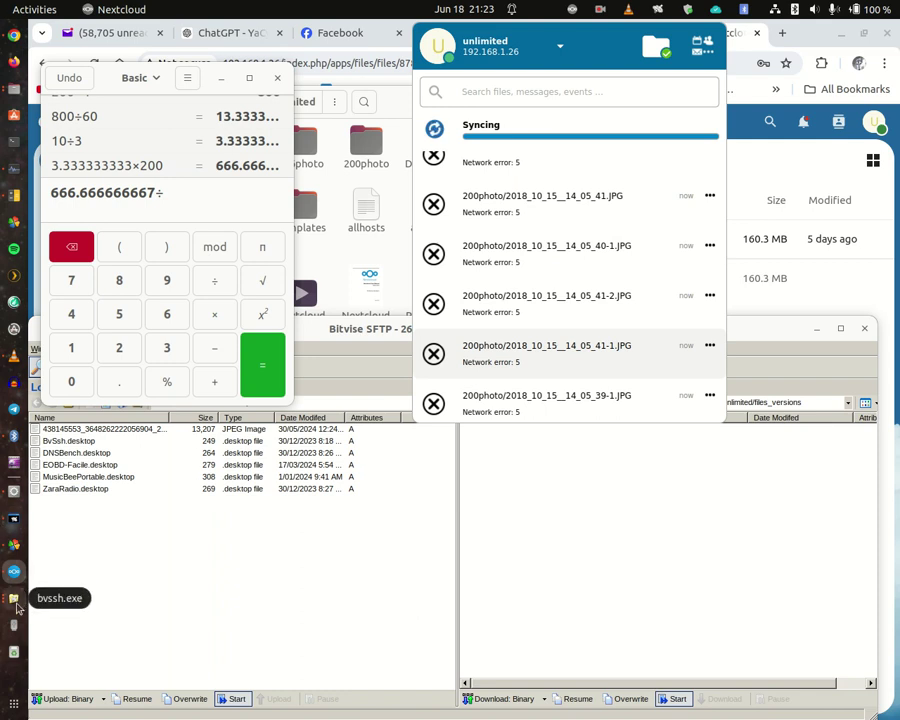
pyautogui.click(13, 168)
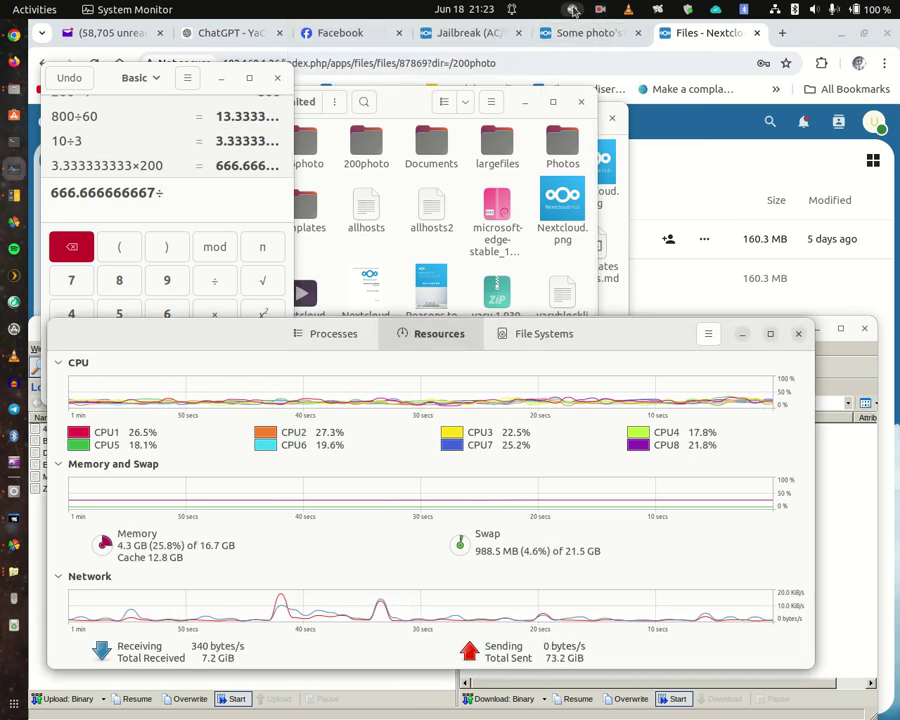
pyautogui.click(572, 9)
pyautogui.click(577, 41)
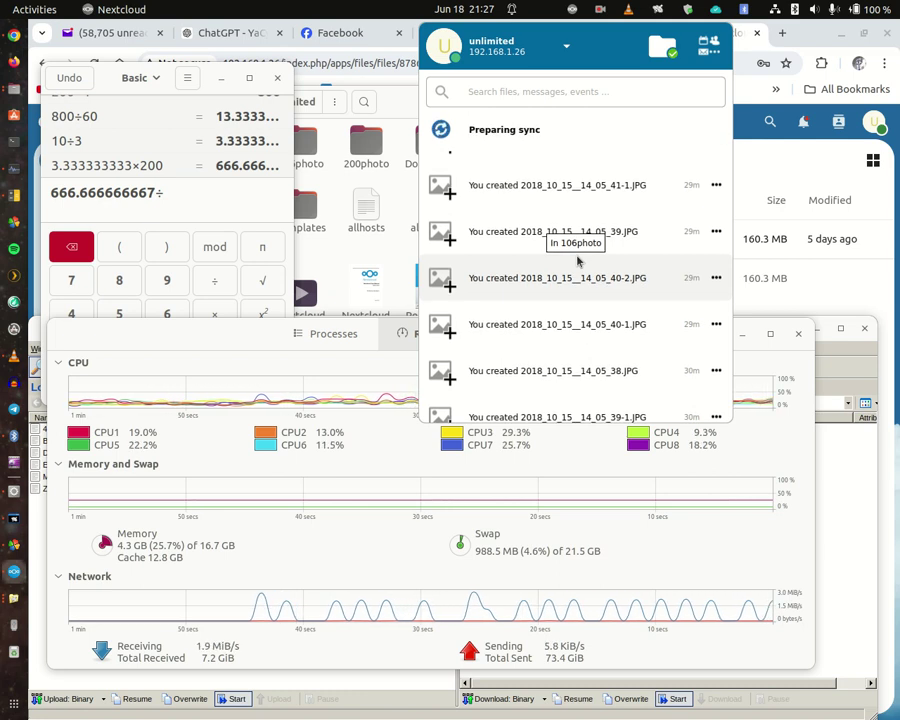
# Step: Switch to Files, maximize the window, open the 200photo folder and examine the photo thumbnails through to the end of the folder
pyautogui.click(440, 185)
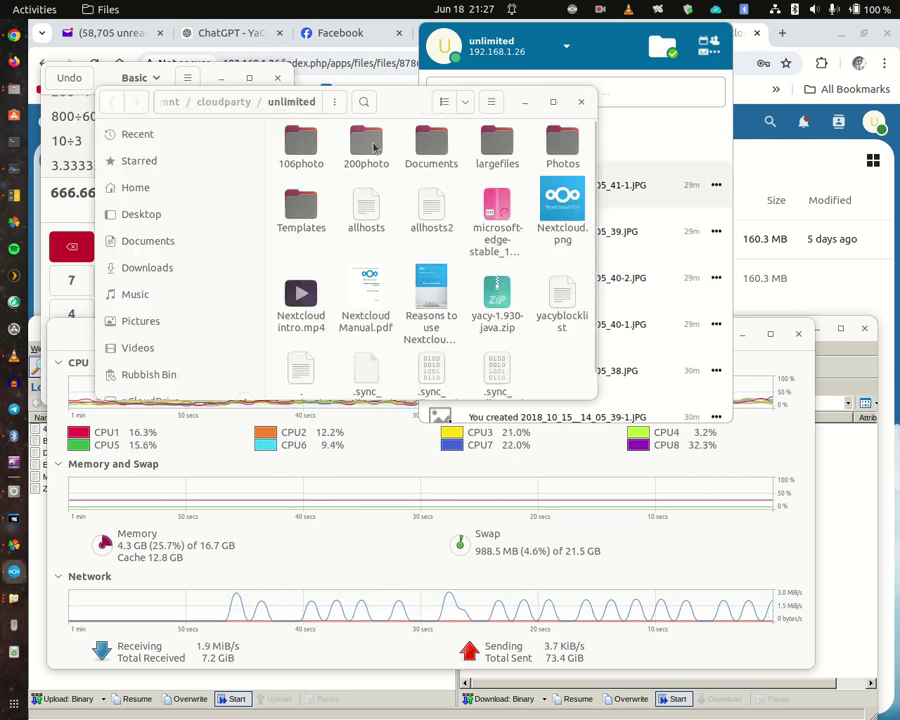
pyautogui.click(552, 105)
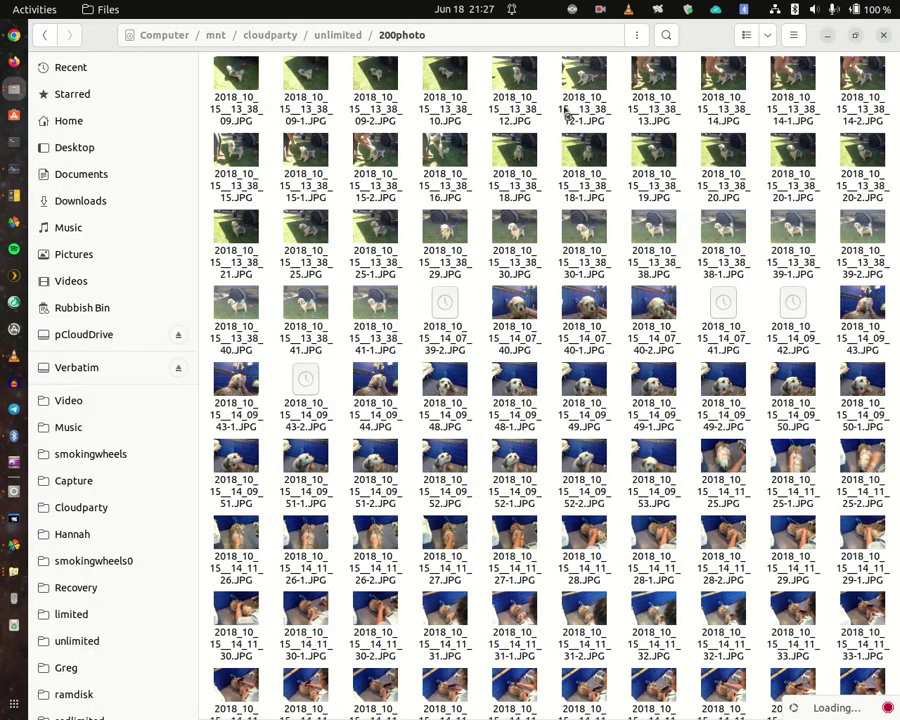
pyautogui.scroll(-3, 551, 323)
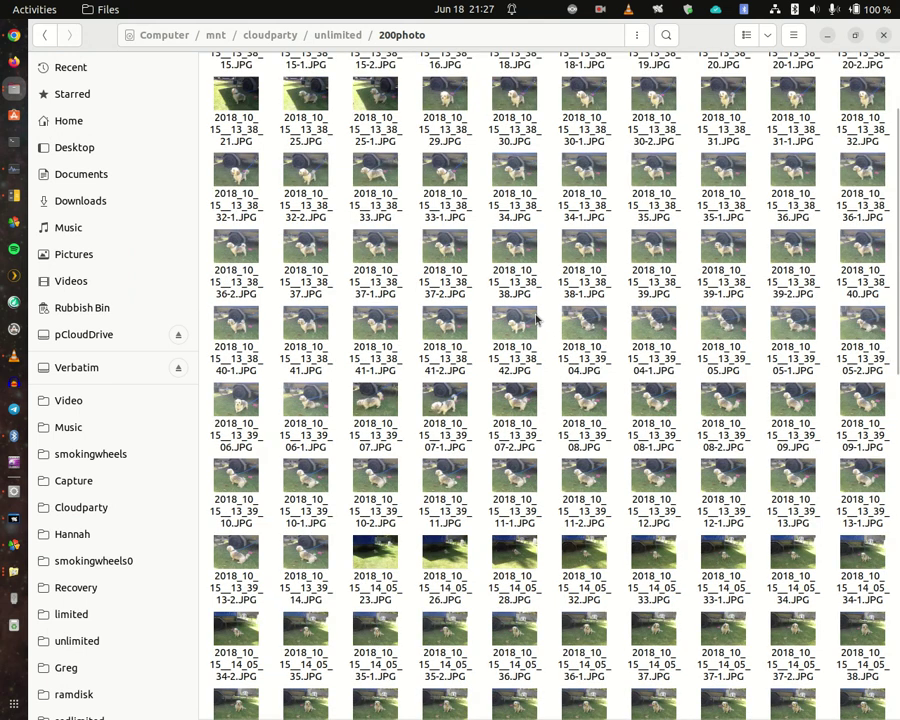
pyautogui.scroll(-12, 536, 319)
pyautogui.scroll(6, 537, 319)
pyautogui.scroll(-12, 537, 318)
pyautogui.scroll(7, 537, 318)
pyautogui.scroll(-8, 537, 318)
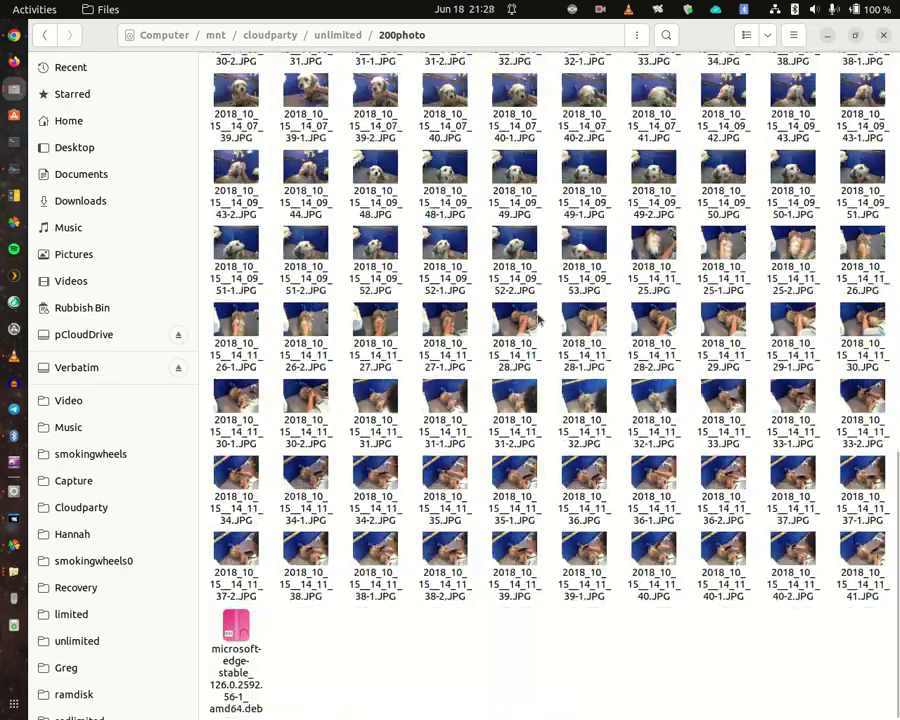
pyautogui.scroll(4, 537, 318)
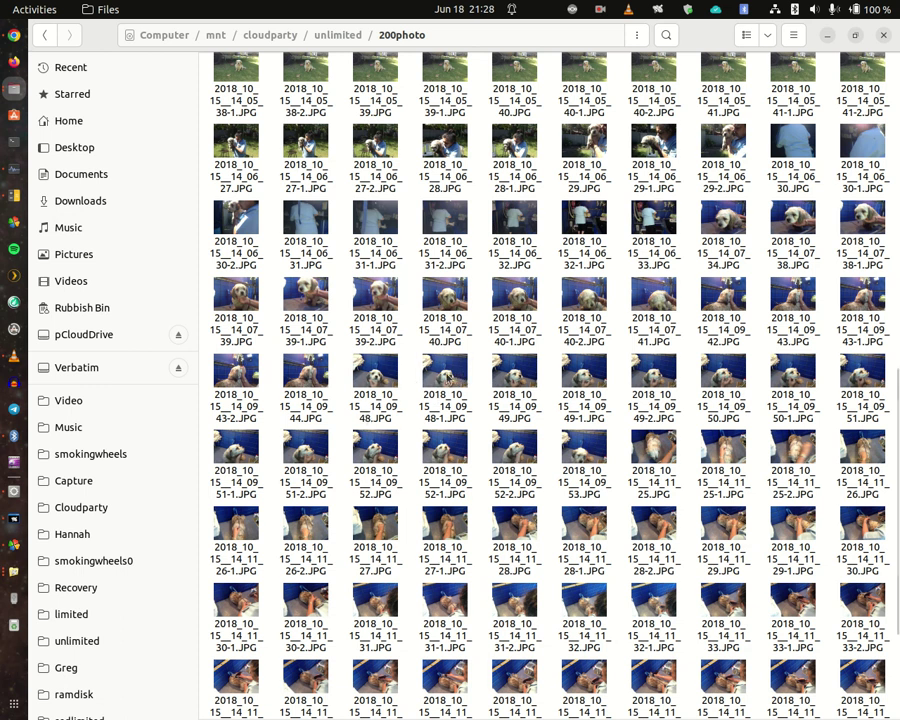
# Step: Review the basic and image properties of 2018_10_15__14_09_48.JPG and close its Properties dialog
pyautogui.click(370, 376)
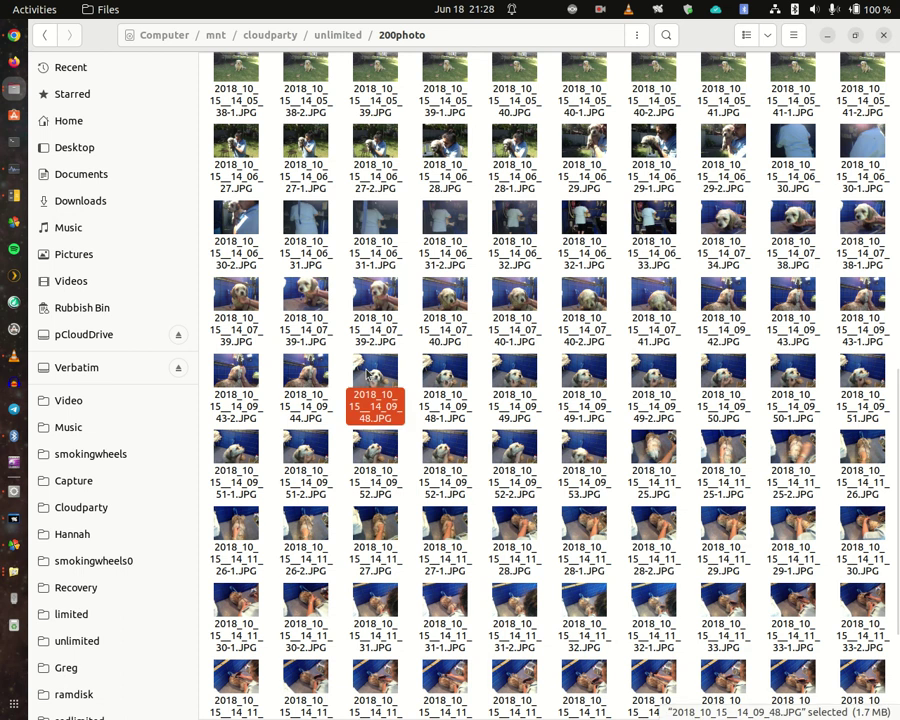
pyautogui.rightClick(369, 377)
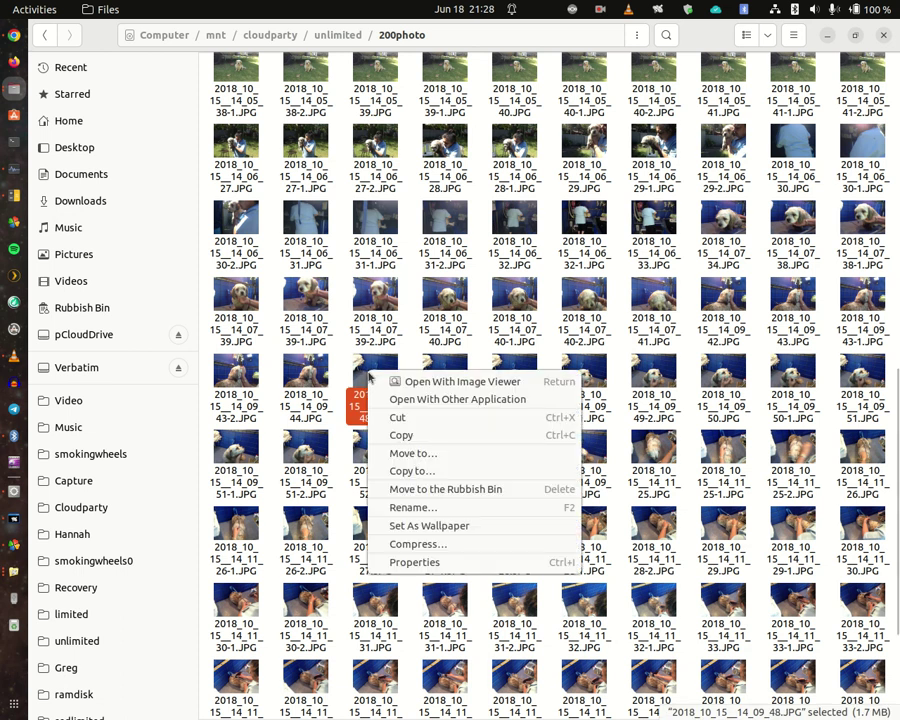
pyautogui.click(412, 561)
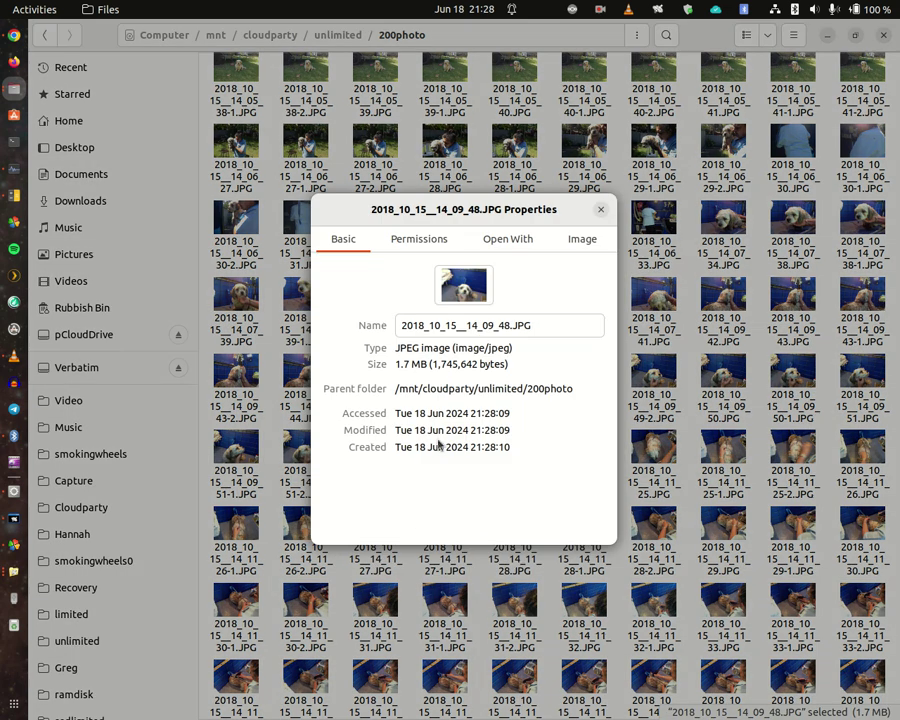
pyautogui.click(573, 245)
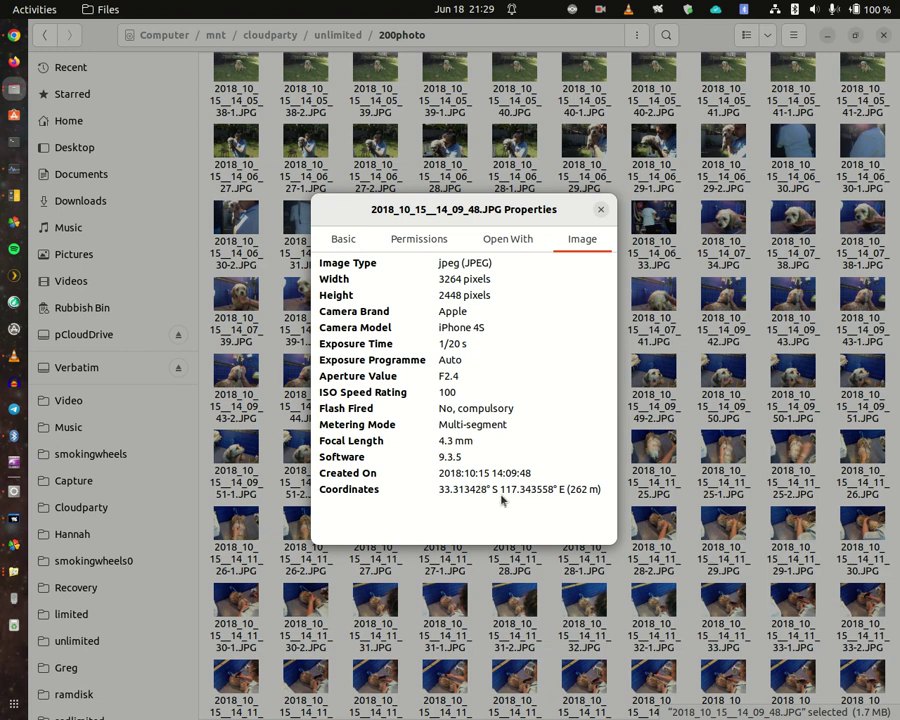
pyautogui.press('Escape')
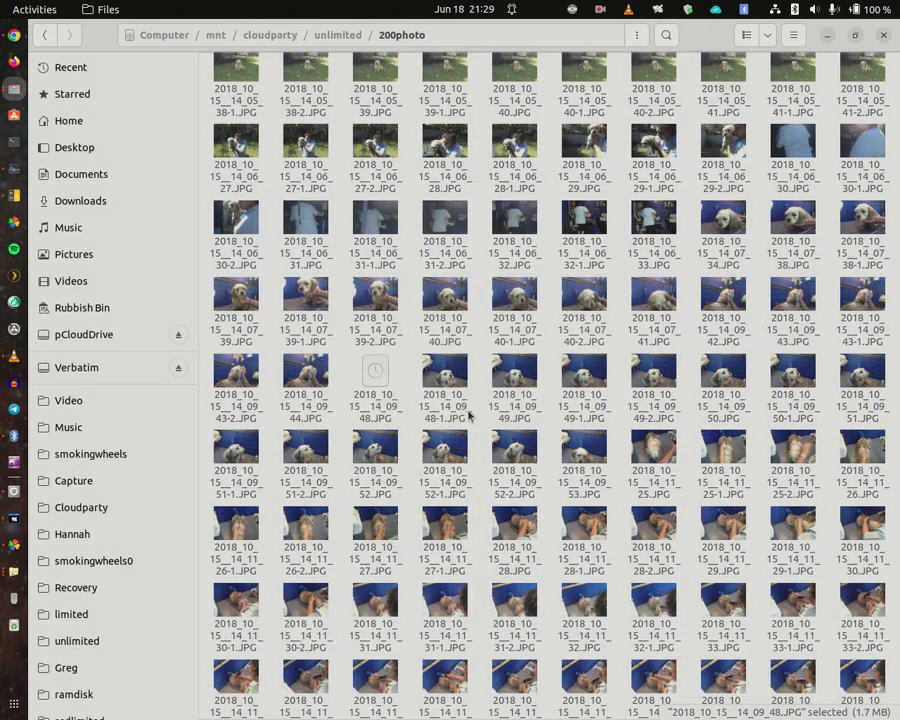
# Step: Check the access, modification and creation dates in the properties of 2018_10_15__14_09_53.JPG
pyautogui.click(380, 443)
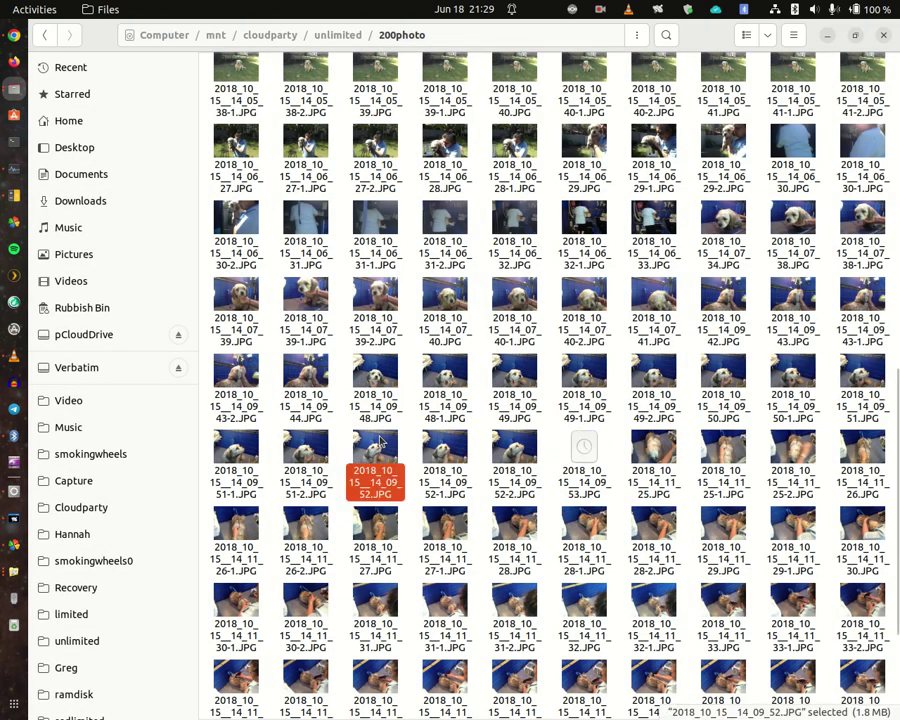
pyautogui.click(583, 447)
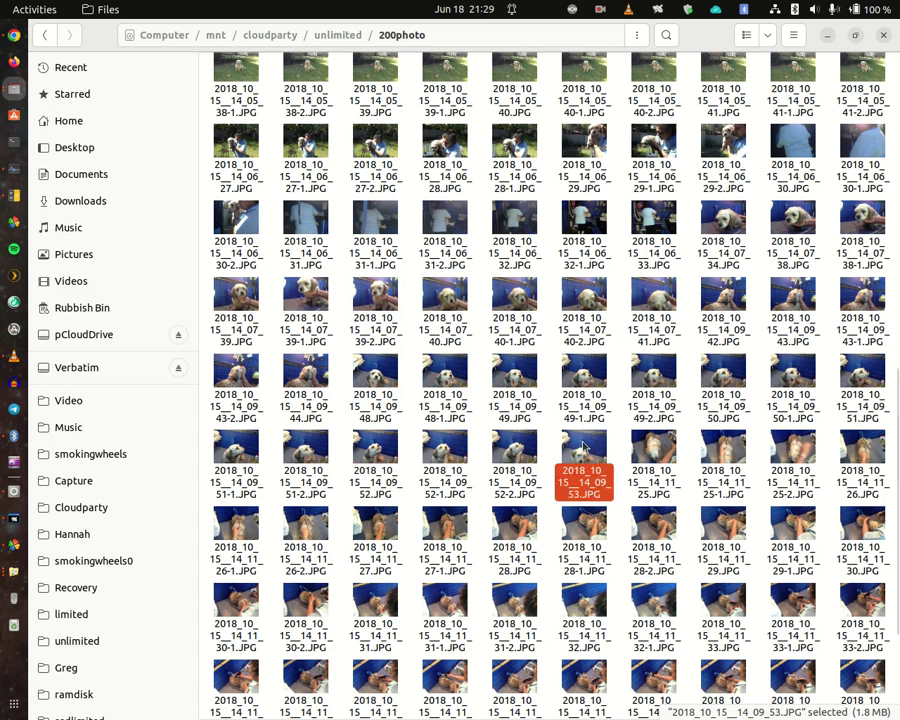
pyautogui.rightClick(583, 447)
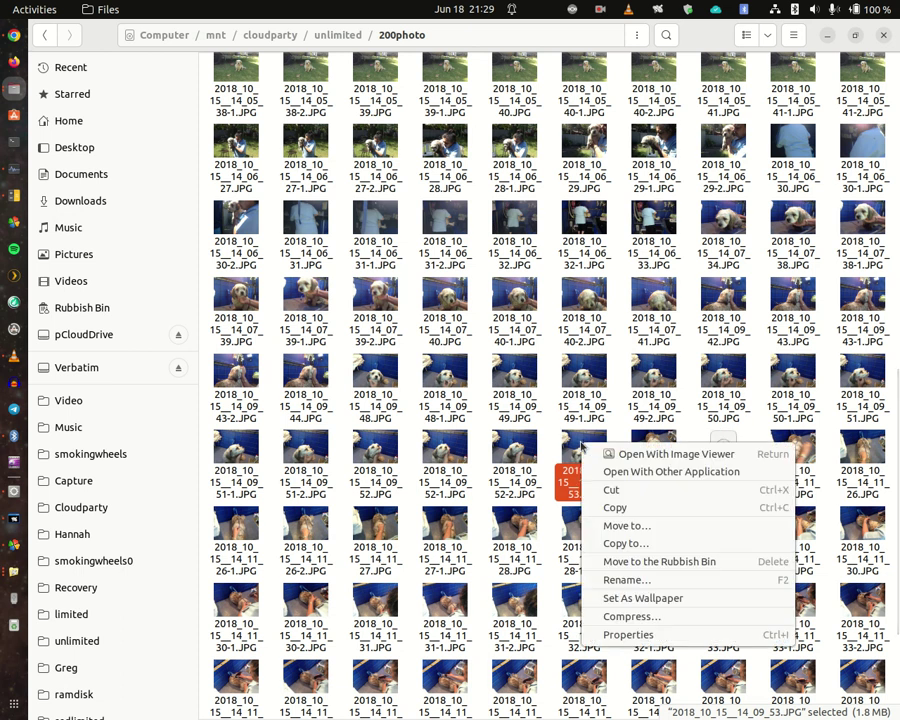
pyautogui.click(621, 636)
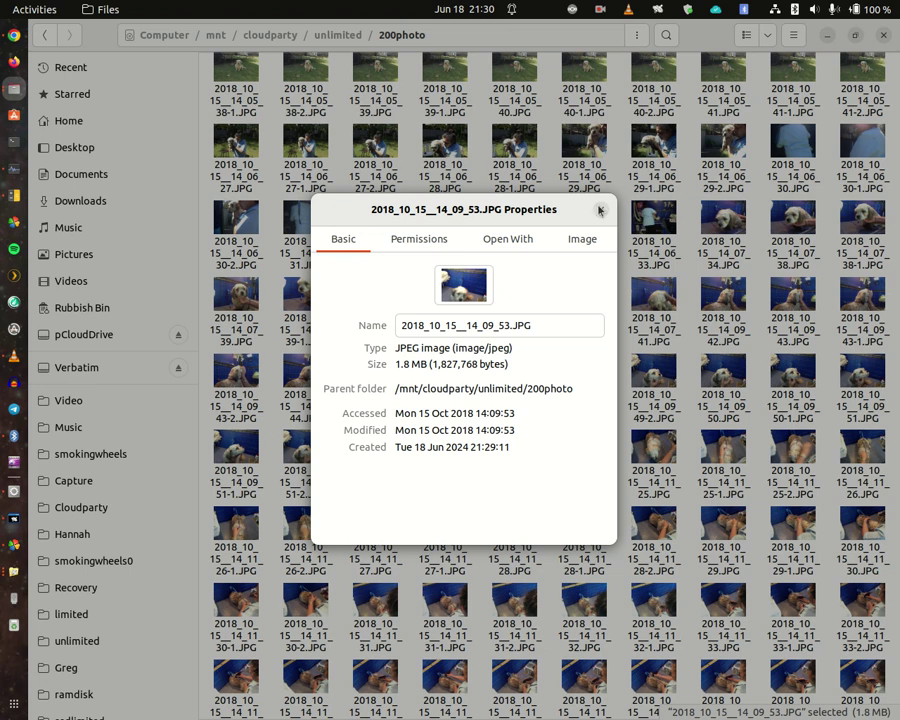
pyautogui.click(601, 209)
# Step: Check the file dates of 2018_10_15__14_06_32-1.JPG and monitor the sync in the Nextcloud client's main dialog
pyautogui.rightClick(586, 216)
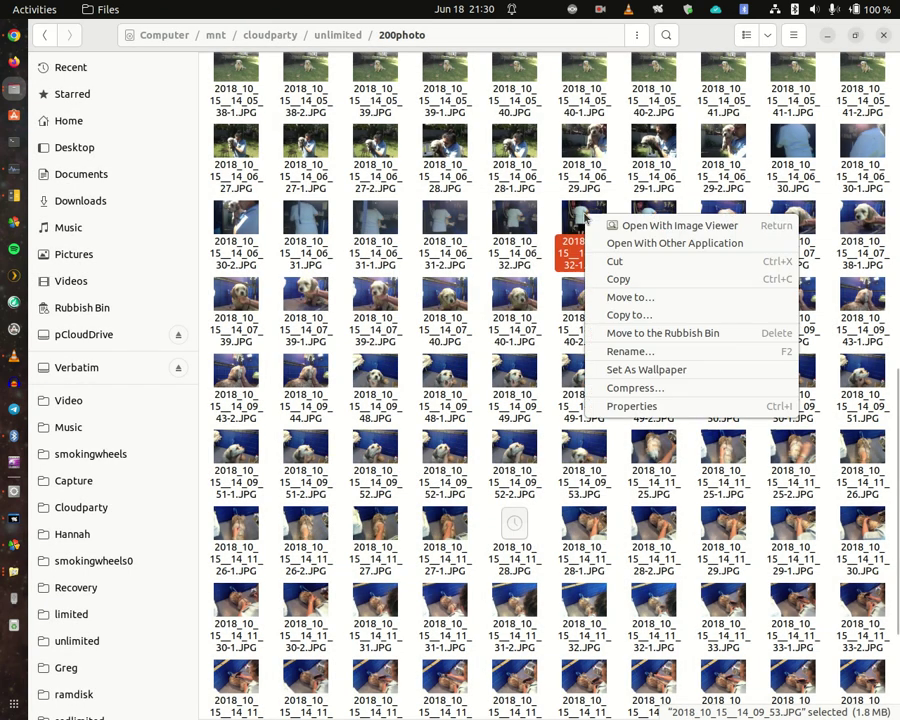
pyautogui.click(628, 407)
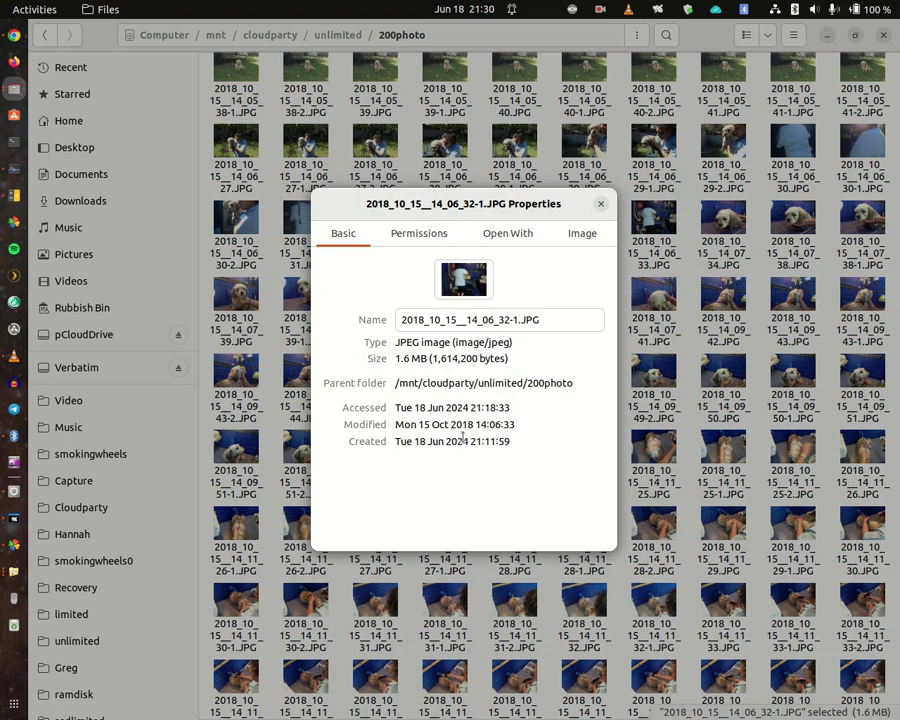
pyautogui.click(600, 204)
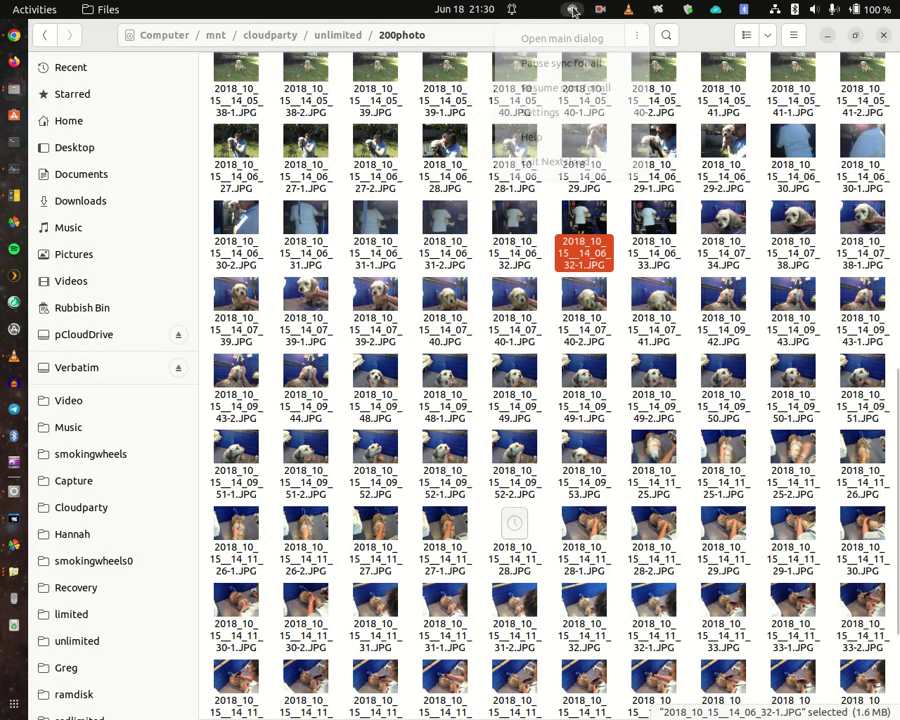
pyautogui.click(572, 9)
pyautogui.click(561, 43)
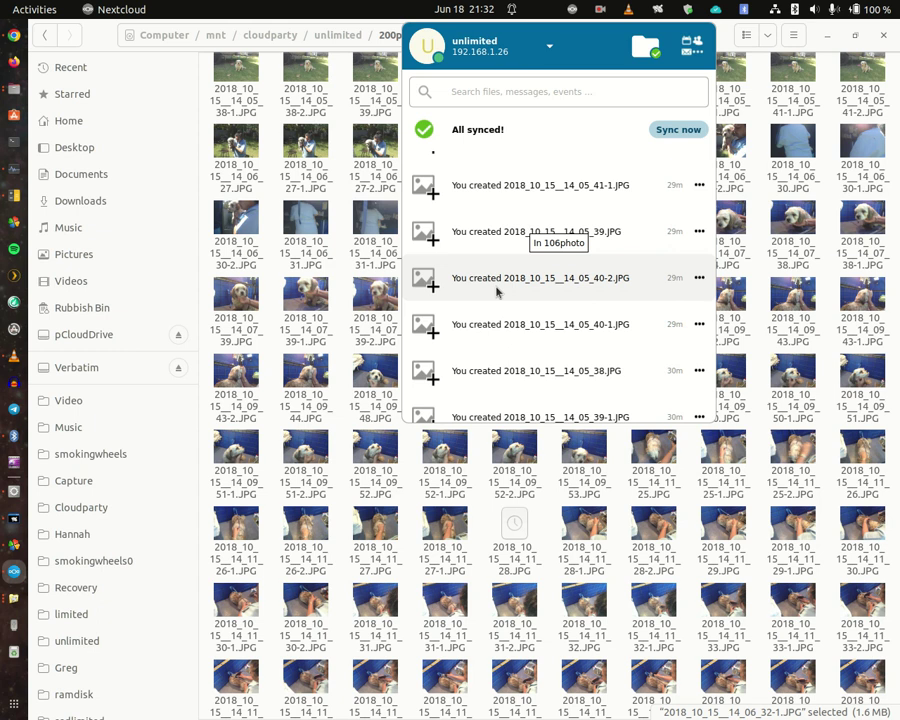
# Step: Return to Files and review the basic, image and permissions properties of 2018_10_15__14_11_28.JPG, the photo without a thumbnail
pyautogui.click(511, 524)
pyautogui.click(511, 524)
pyautogui.rightClick(511, 524)
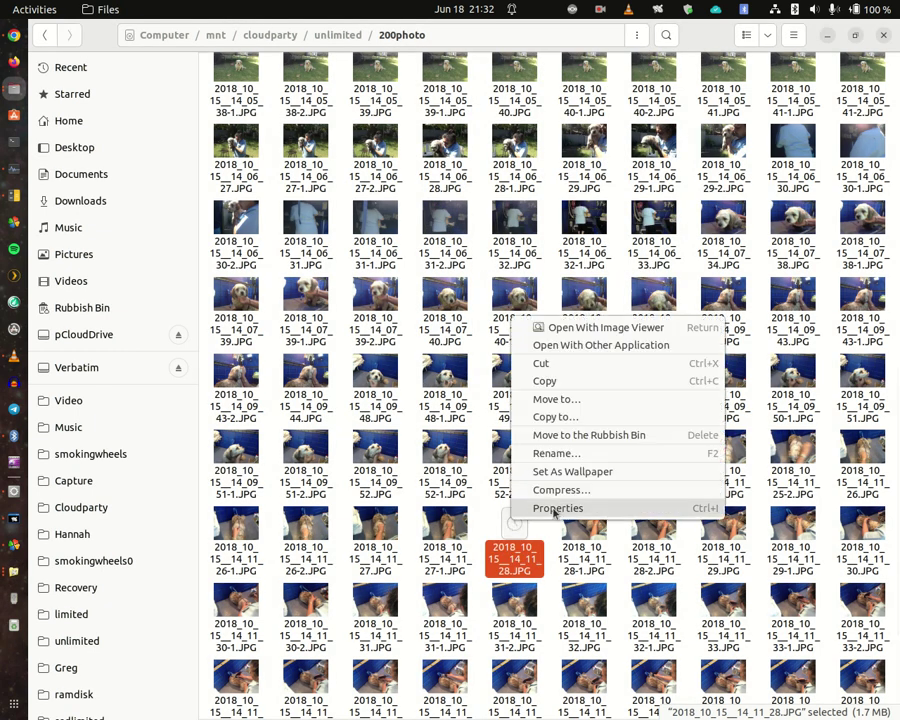
pyautogui.click(557, 508)
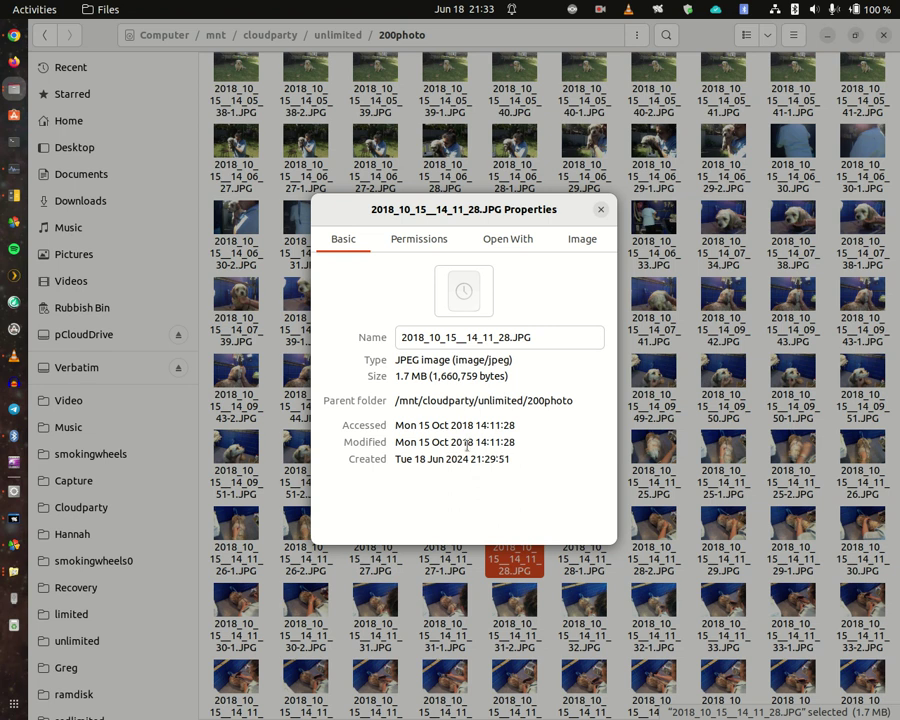
pyautogui.click(575, 239)
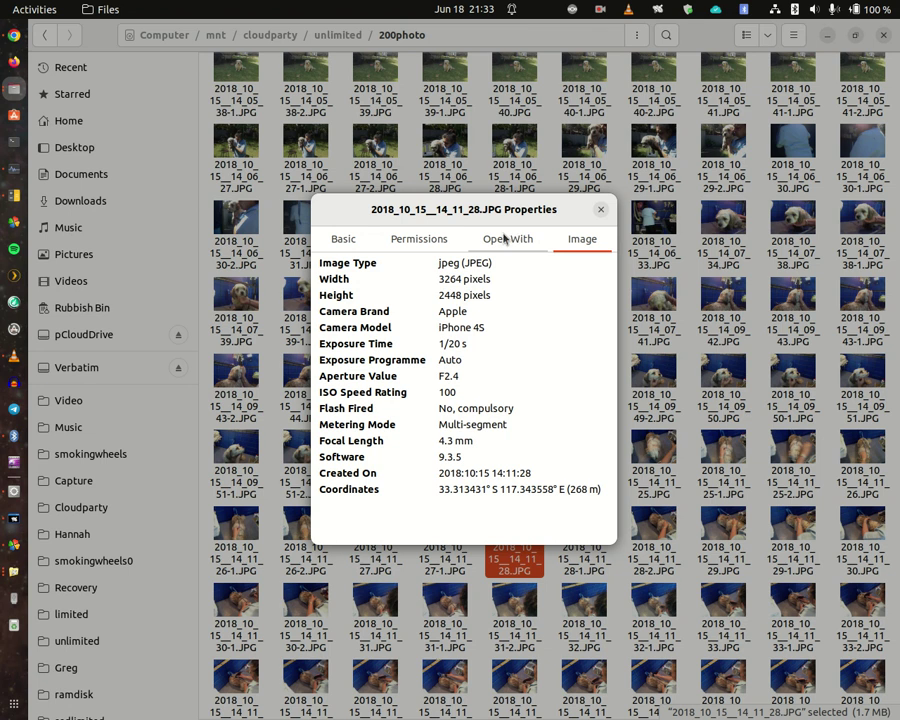
pyautogui.click(421, 244)
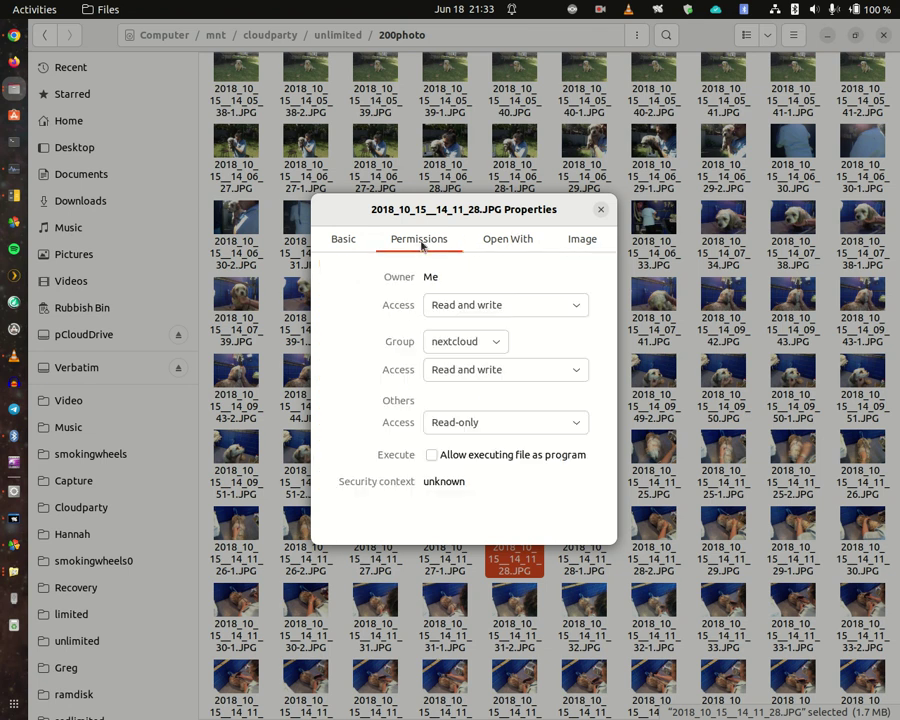
pyautogui.click(342, 241)
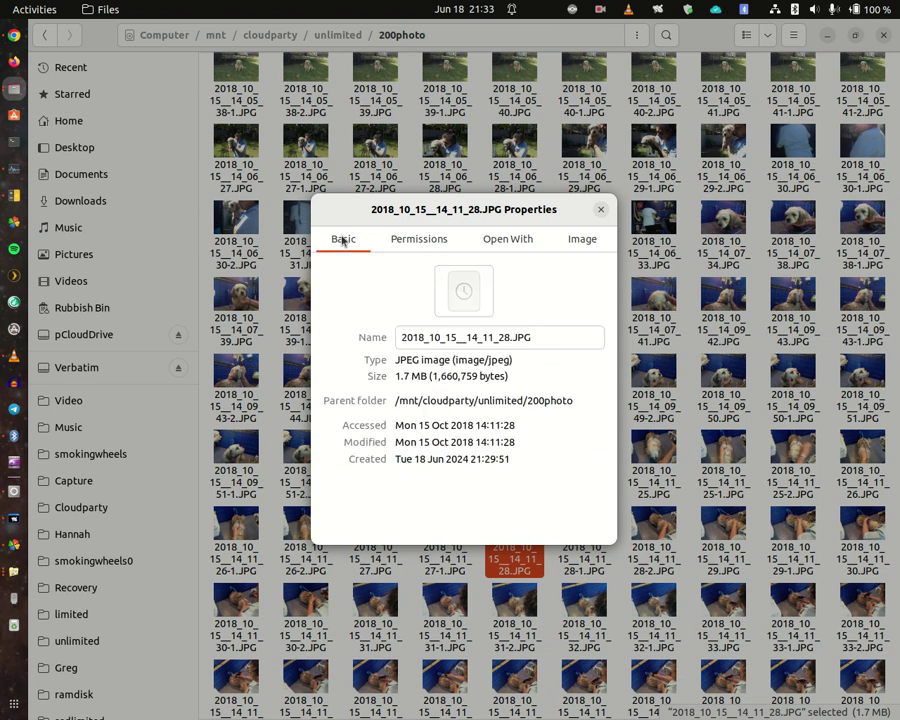
pyautogui.click(602, 210)
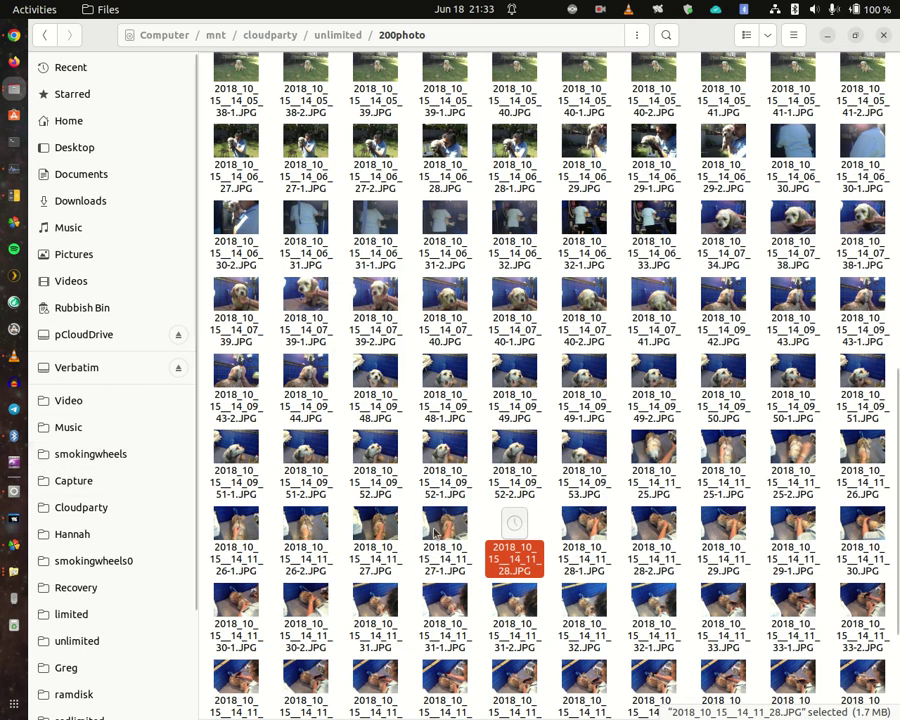
# Step: View 2018_10_15__14_11_28.JPG and 2018_10_15__14_11_28-1.JPG in Image Viewer, closing each after viewing
pyautogui.click(441, 530)
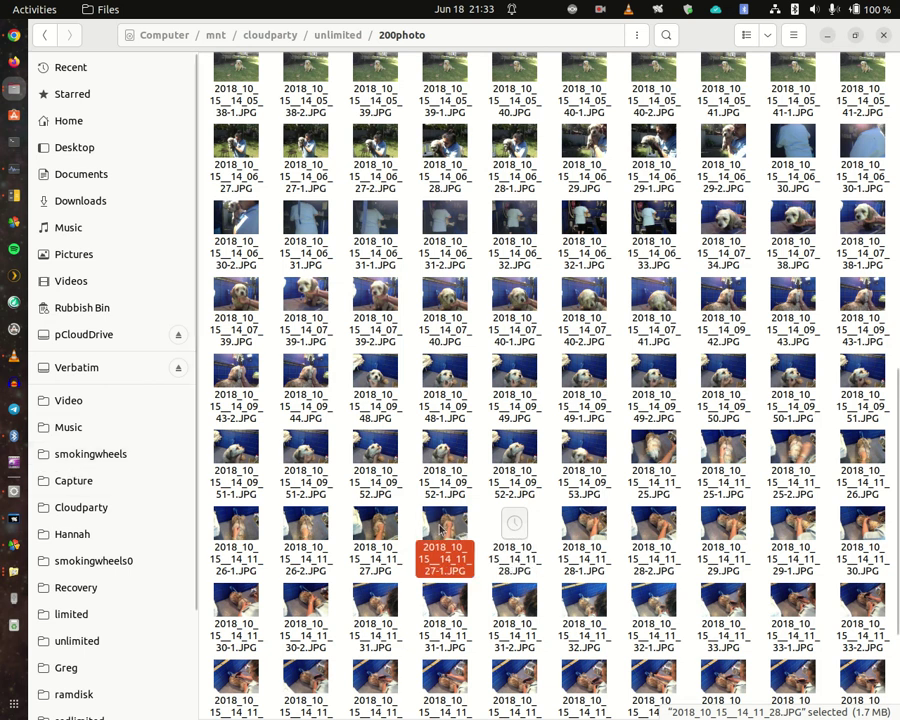
pyautogui.doubleClick(514, 522)
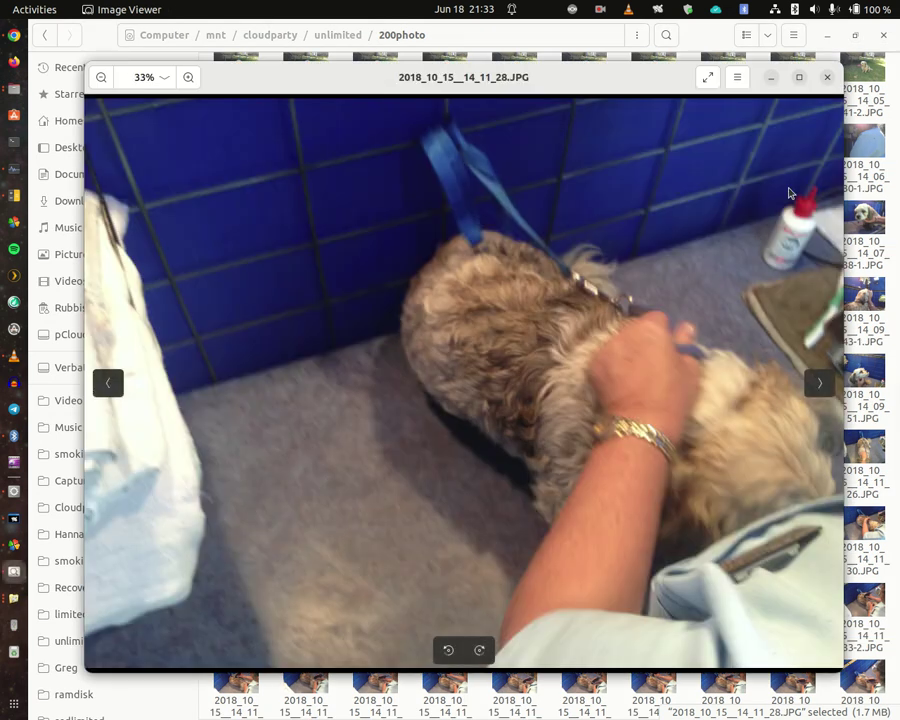
pyautogui.click(827, 78)
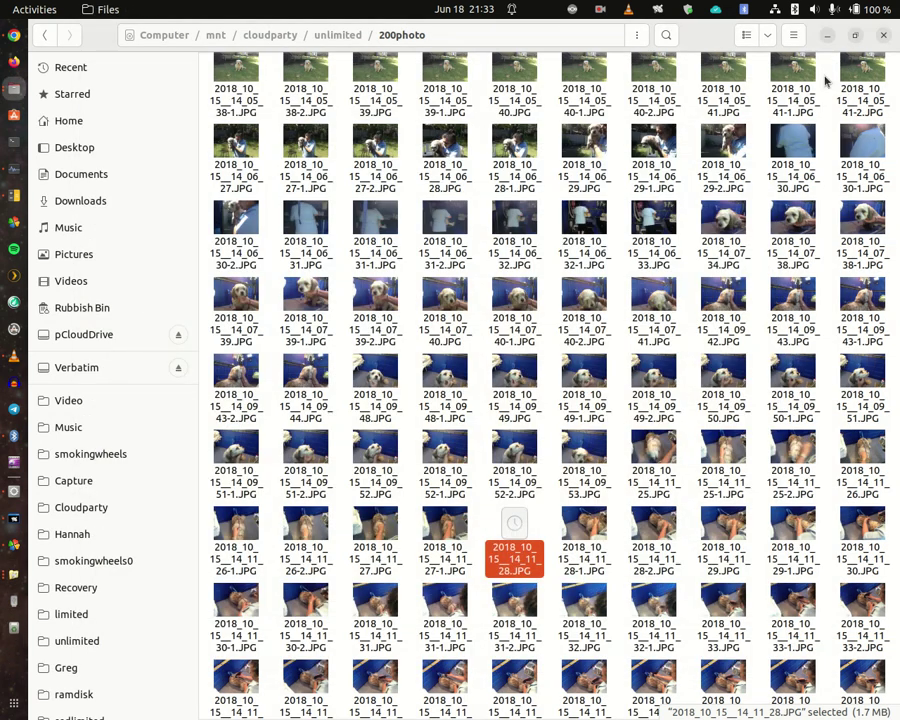
pyautogui.doubleClick(583, 528)
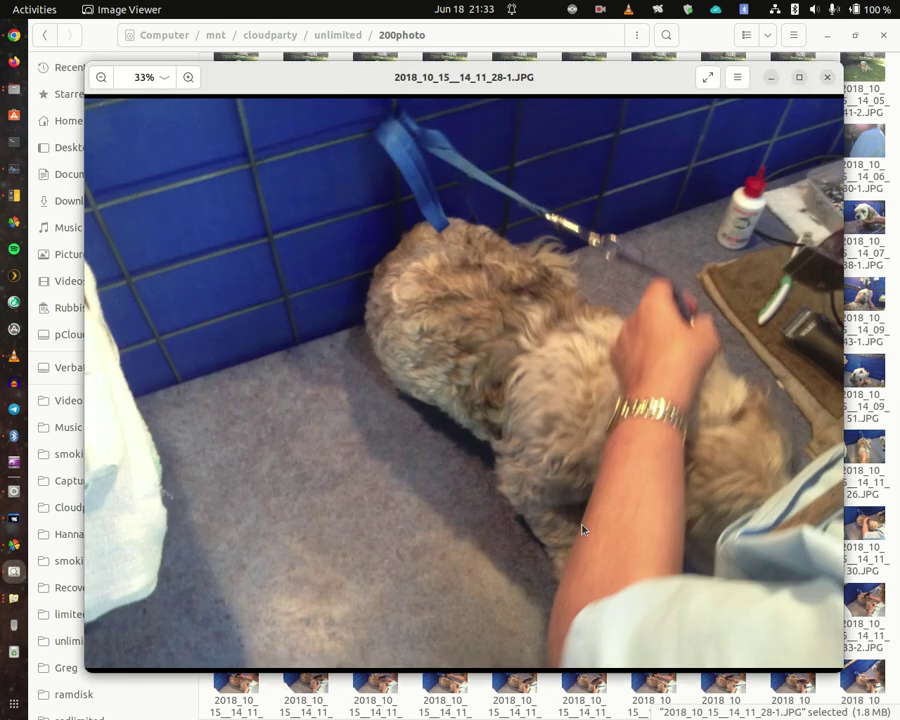
pyautogui.click(827, 78)
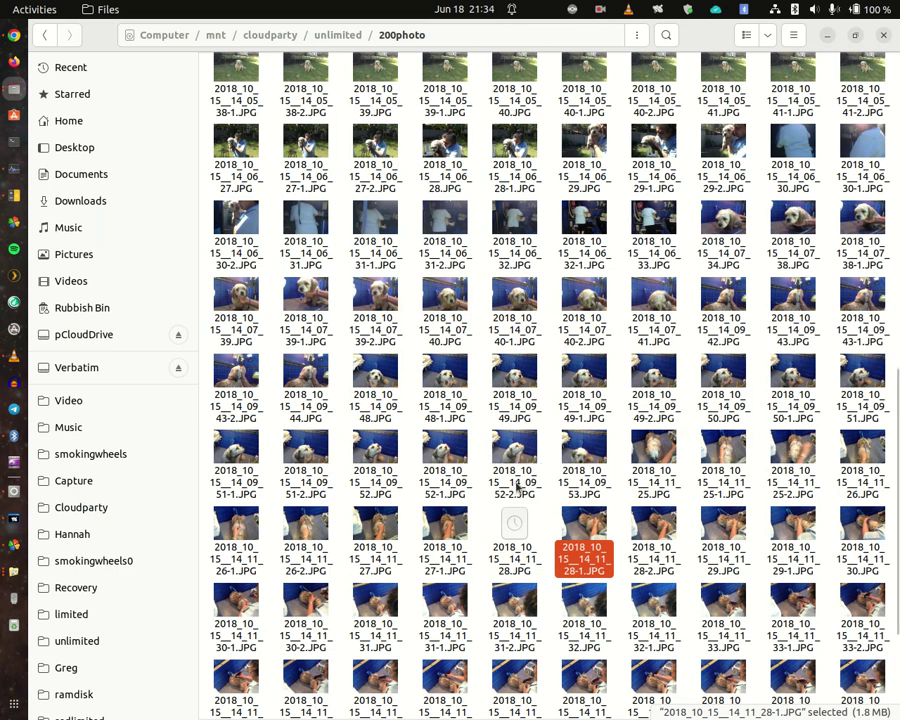
# Step: Refresh the 200photo folder and recheck the thumbnails, including the one for 2018_10_15__14_11_28.JPG
pyautogui.hotkey('ctrl', 'r')
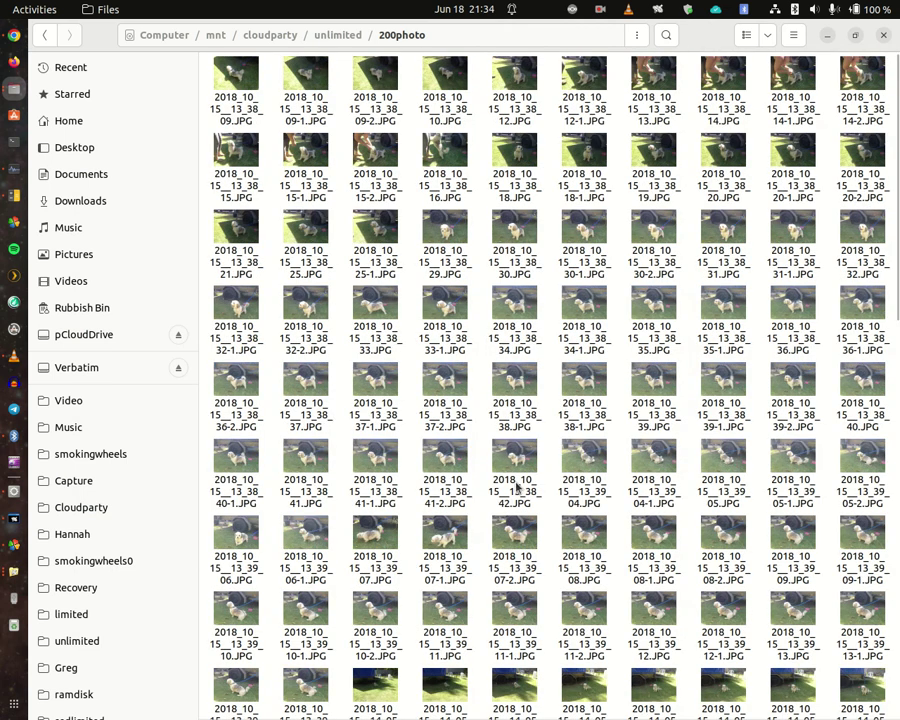
pyautogui.scroll(-15, 517, 488)
pyautogui.scroll(5, 523, 488)
pyautogui.scroll(-9, 523, 488)
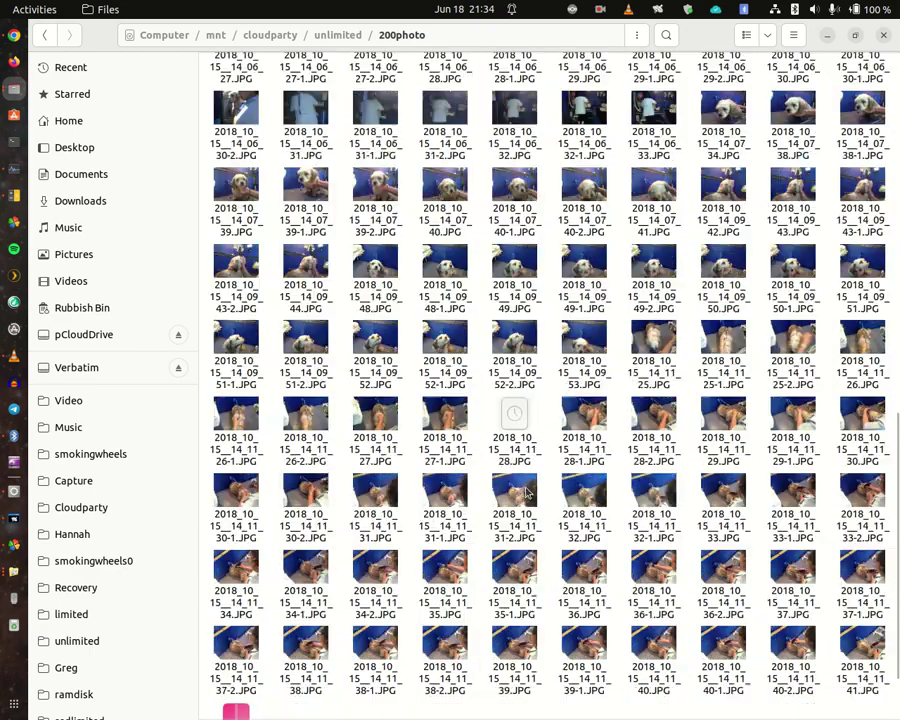
# Step: Look over the remaining thumbnails in the 200photo folder and select 2018_10_15__14_11_28.JPG, the photo without a thumbnail
pyautogui.scroll(-1, 527, 491)
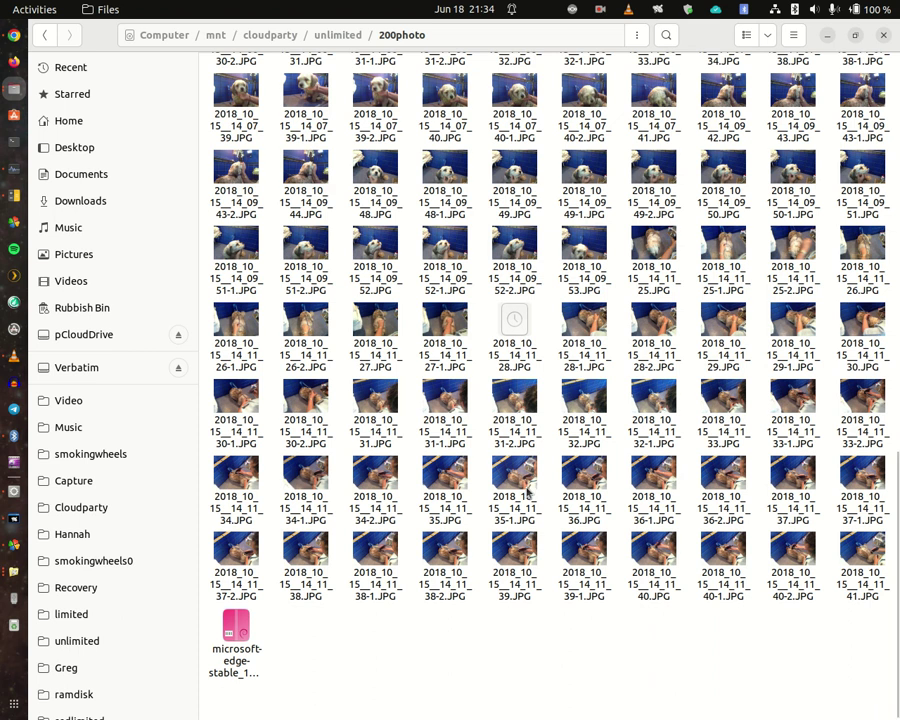
pyautogui.scroll(3, 527, 490)
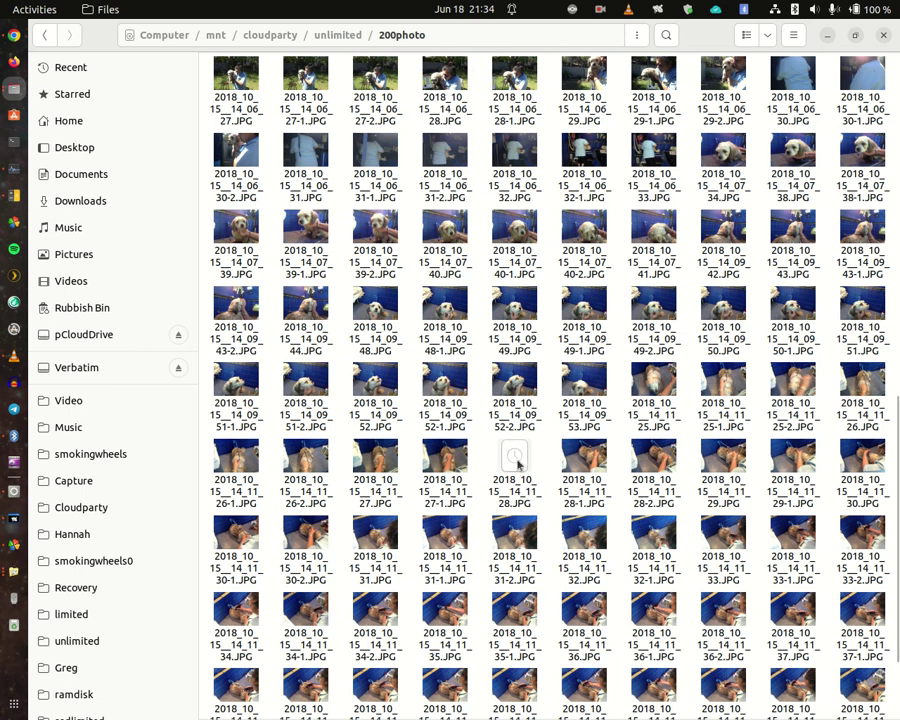
pyautogui.click(510, 456)
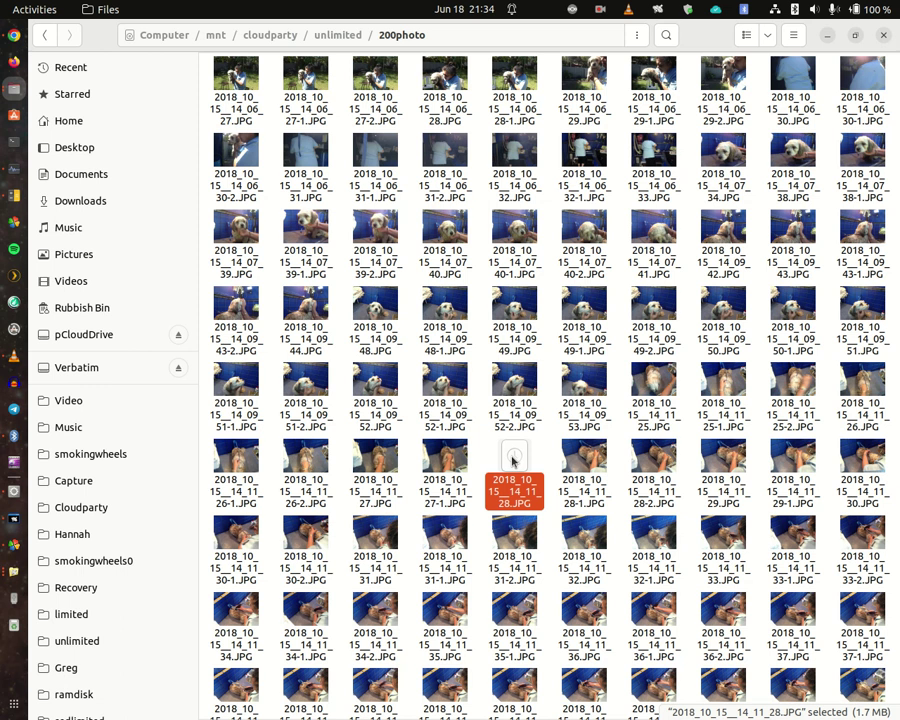
# Step: Switch to the Nextcloud client's main dialog and review the unlimited account's sync status, recent activity and the account list
pyautogui.click(573, 10)
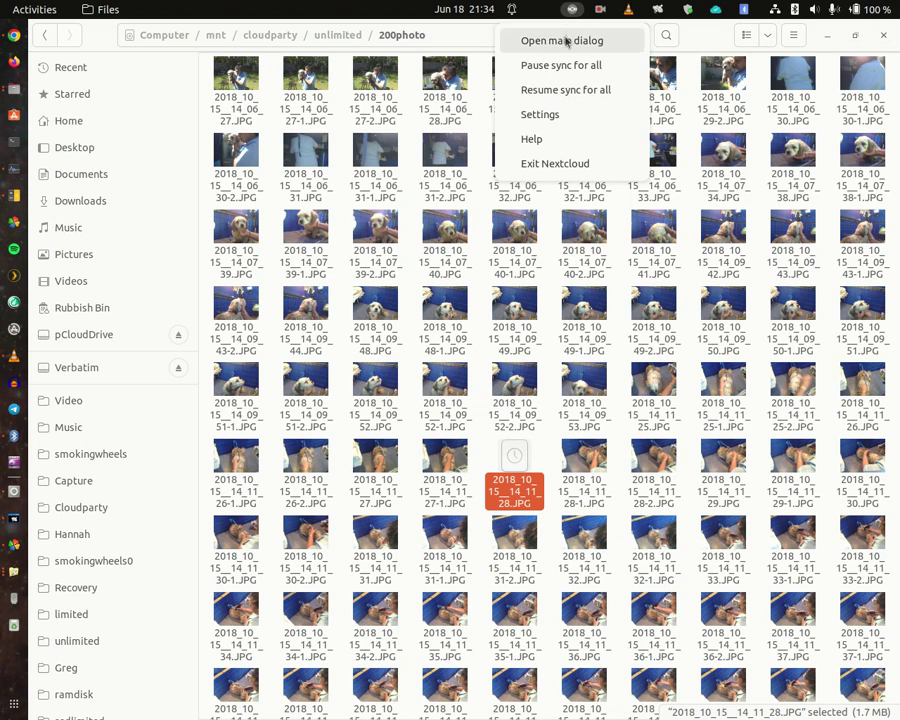
pyautogui.click(565, 42)
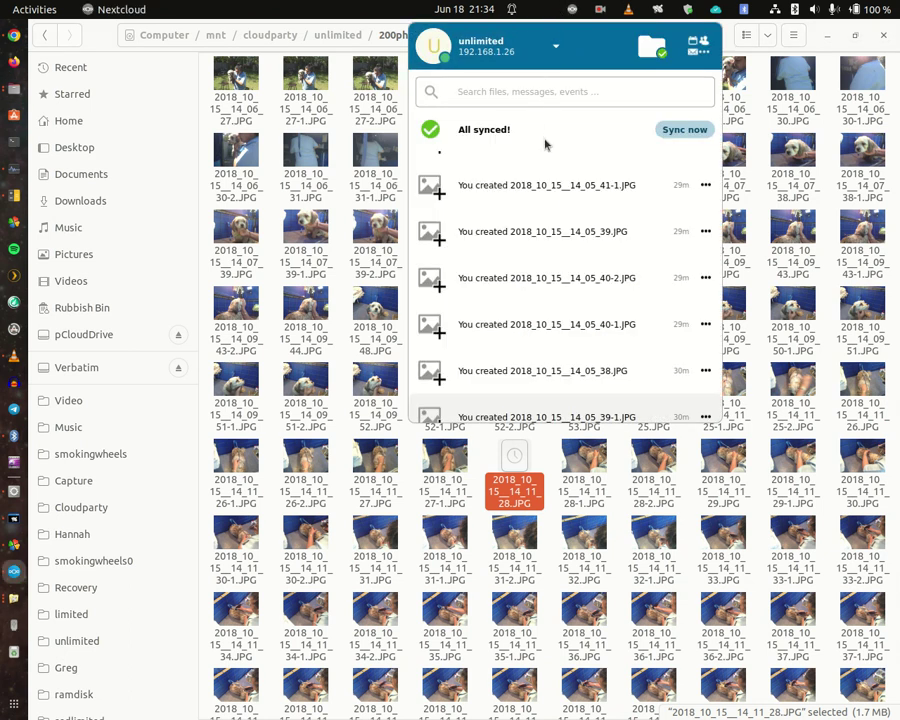
pyautogui.click(516, 48)
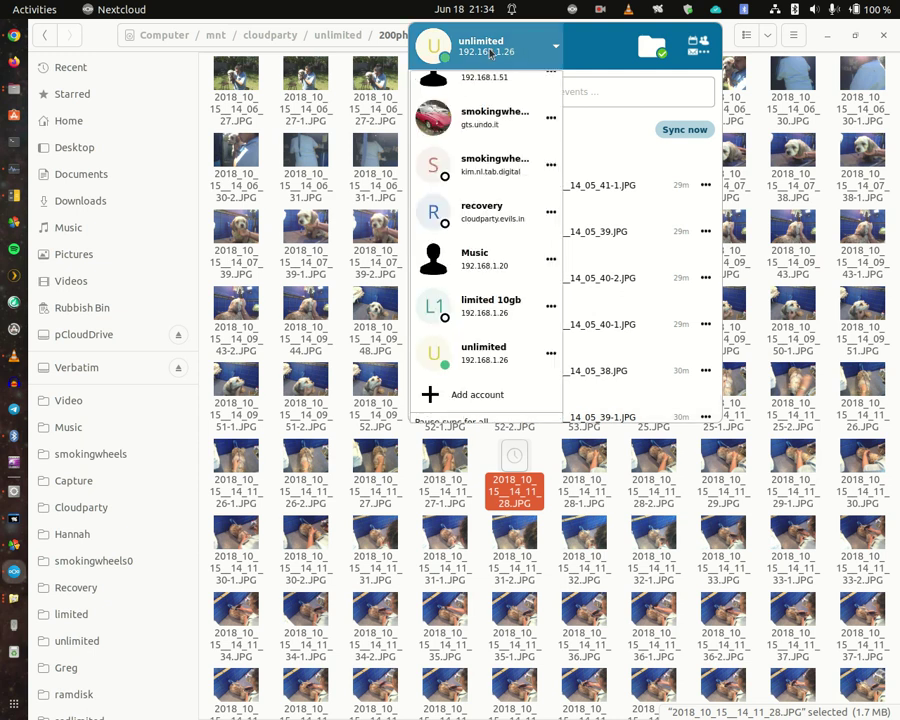
pyautogui.click(489, 52)
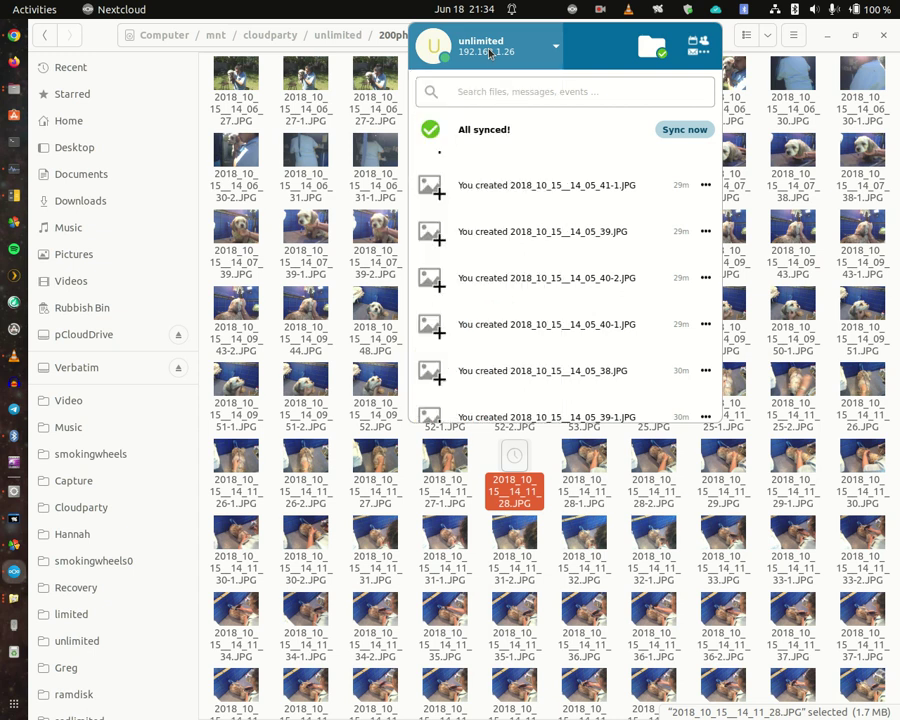
pyautogui.click(598, 12)
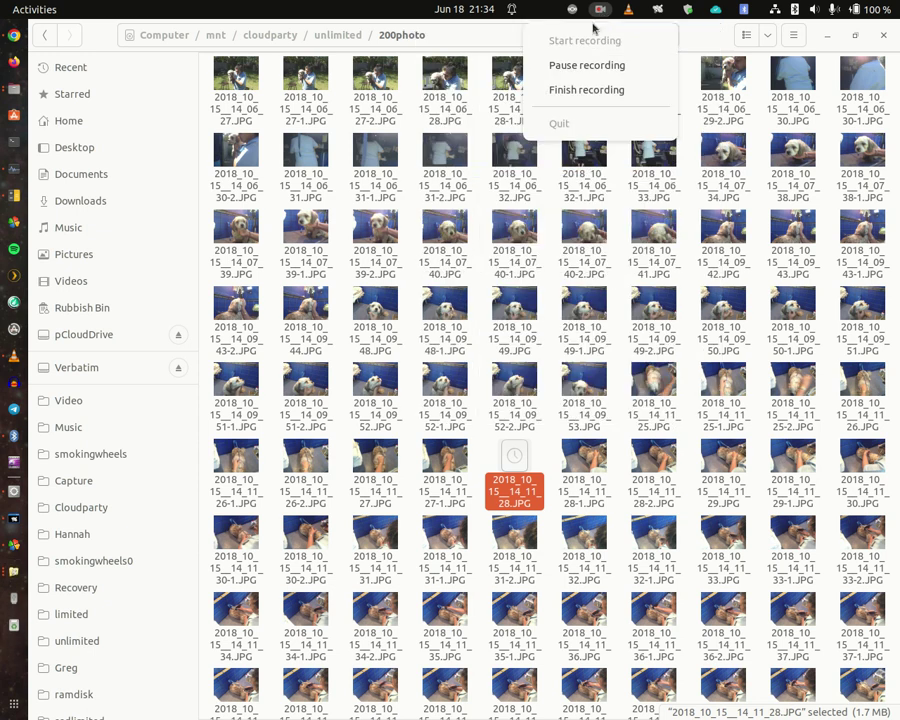